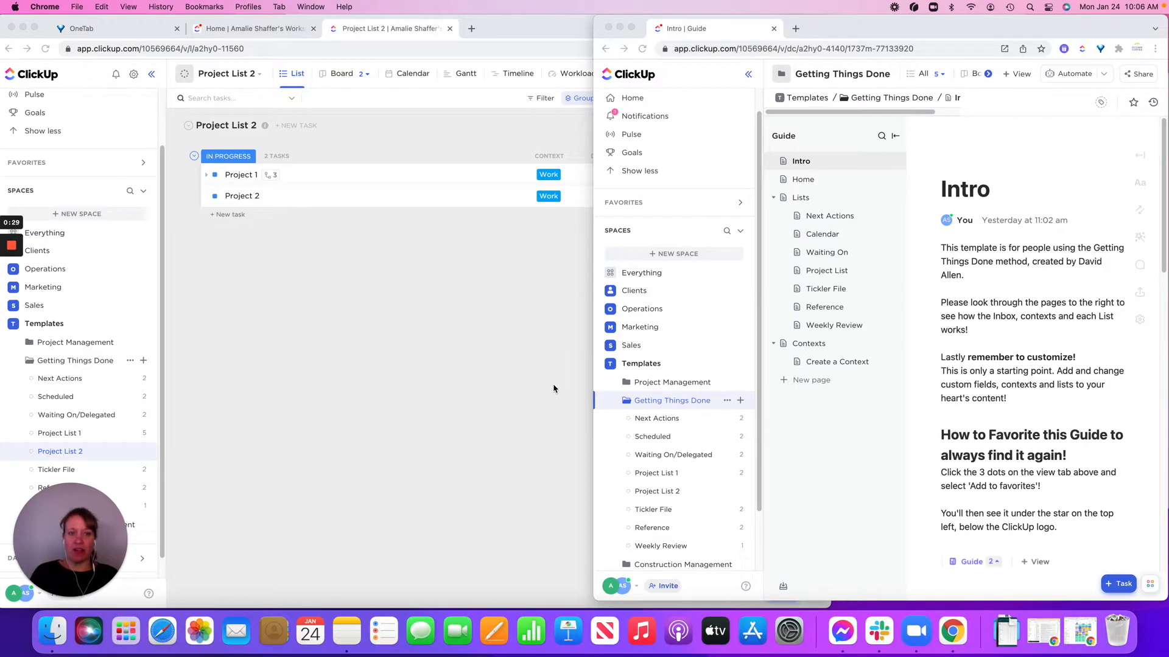
Step: Start a new folder in the Templates space from the community folder template Getting Things Done
left_click(382, 385)
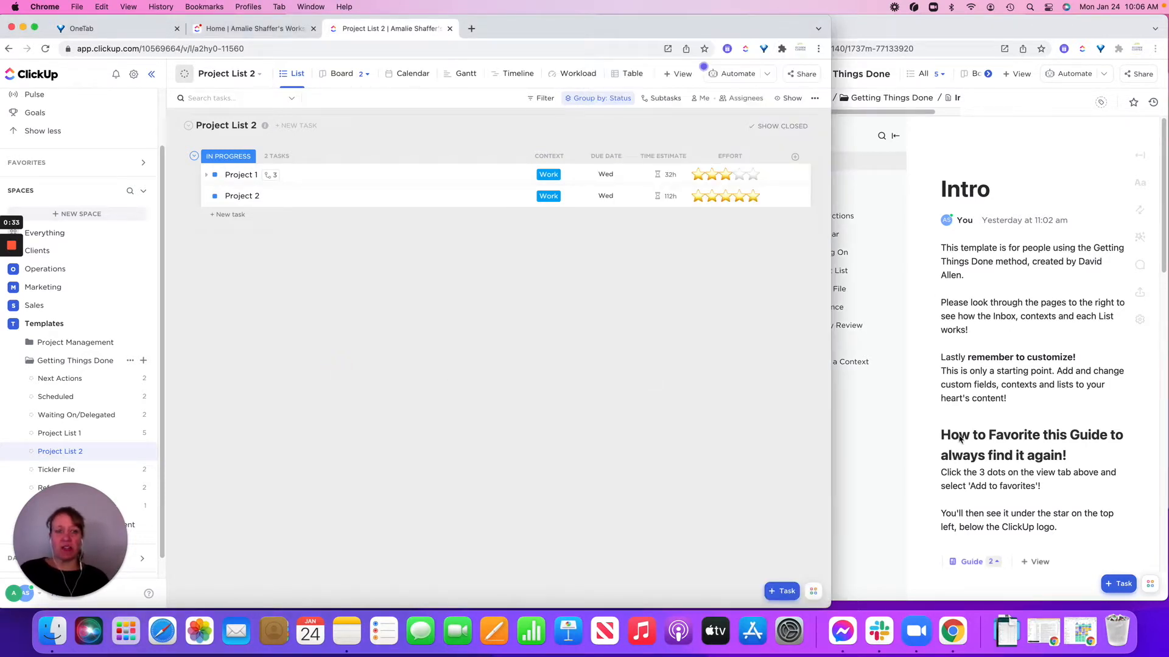
mouse_move(85, 555)
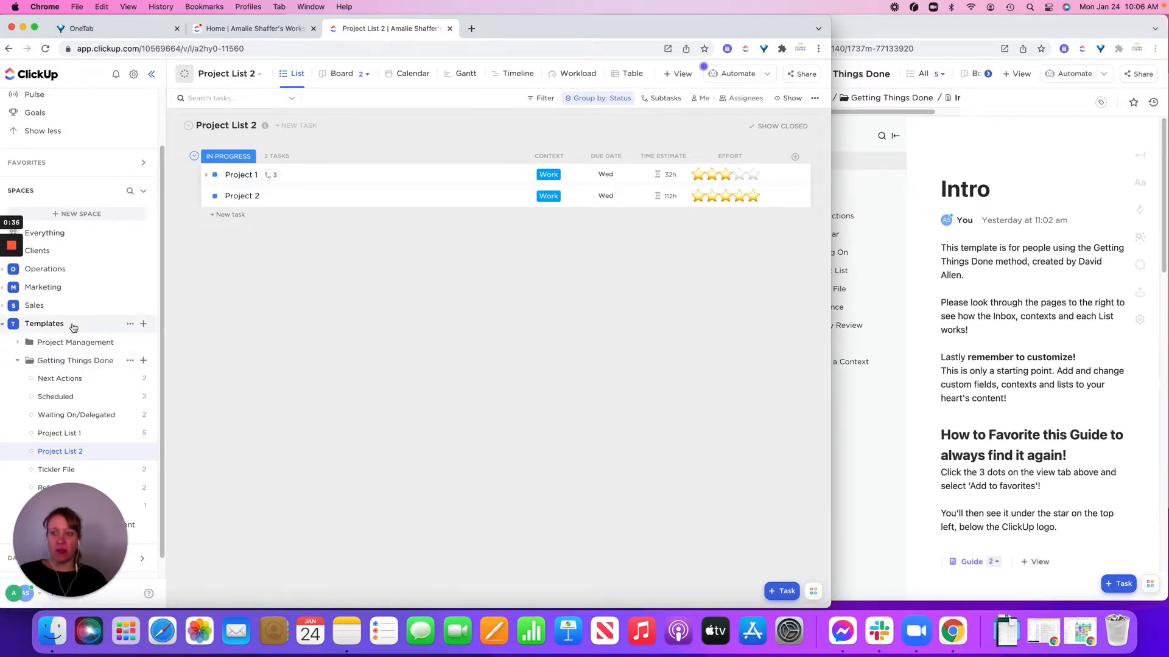
left_click(144, 325)
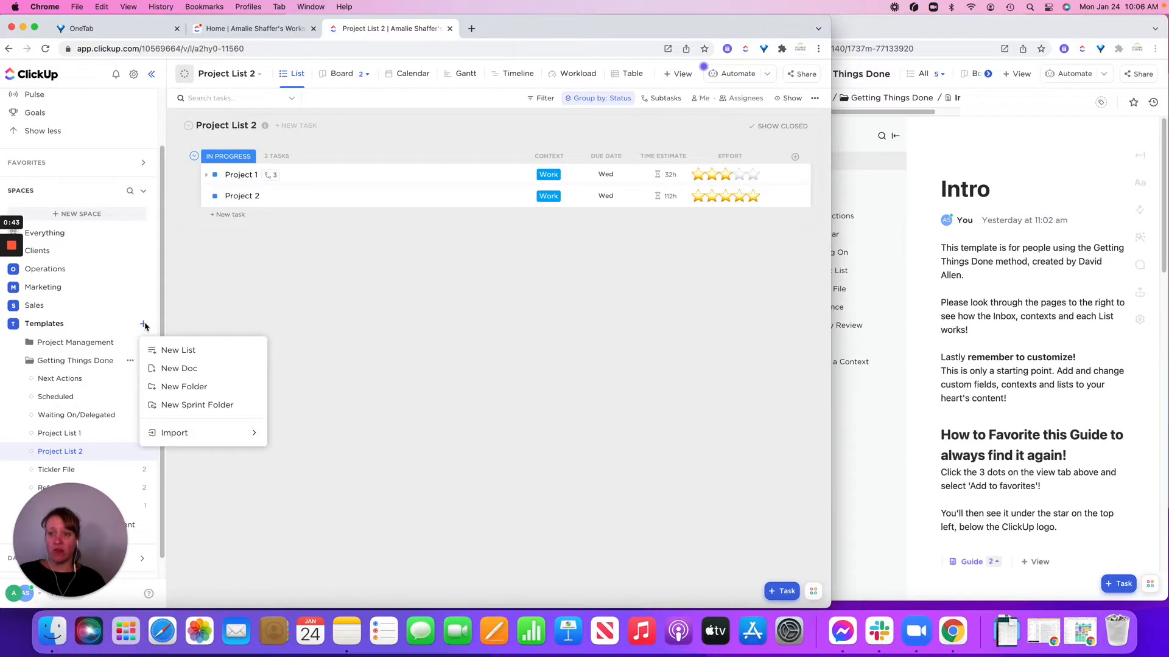
left_click(189, 393)
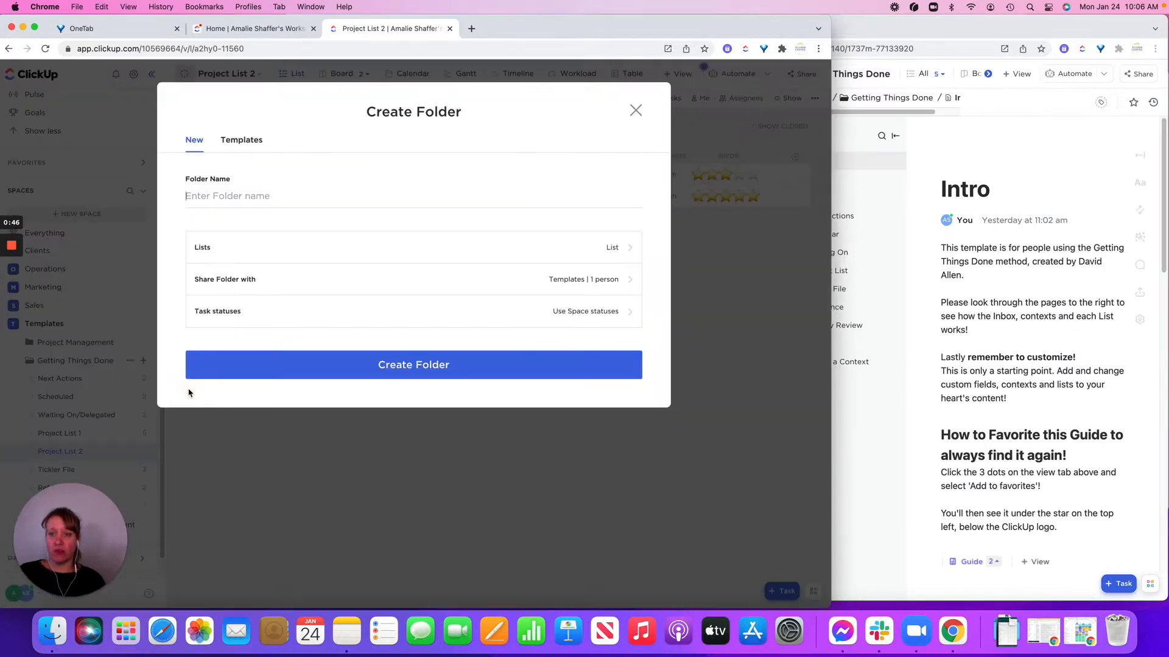
left_click(242, 140)
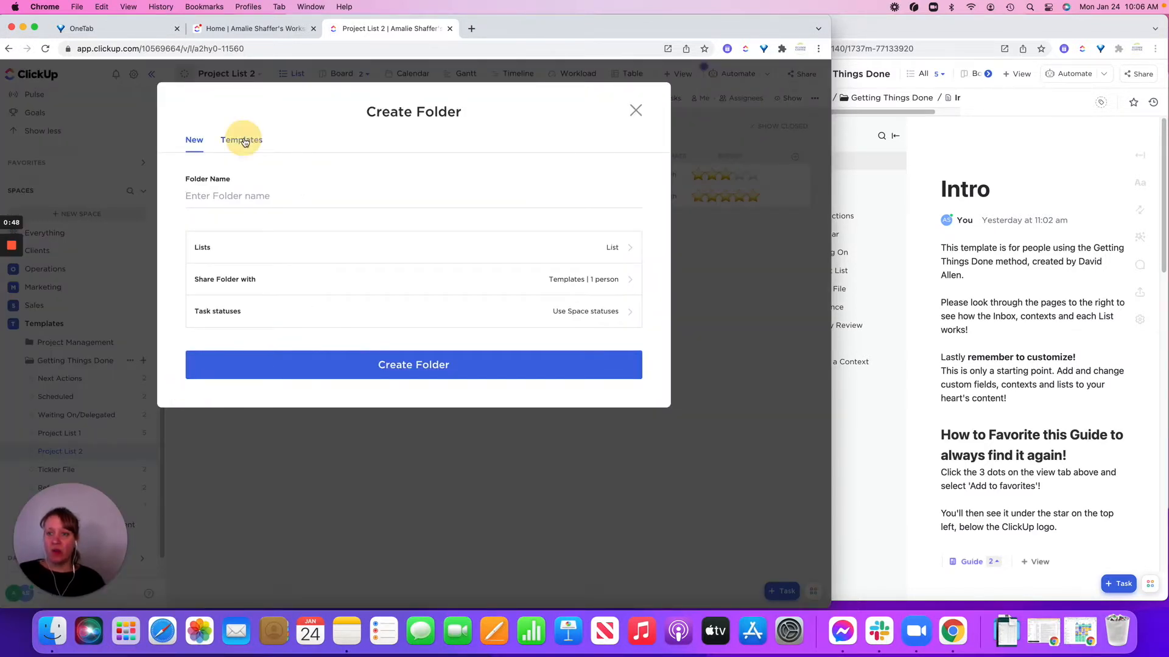
left_click(171, 178)
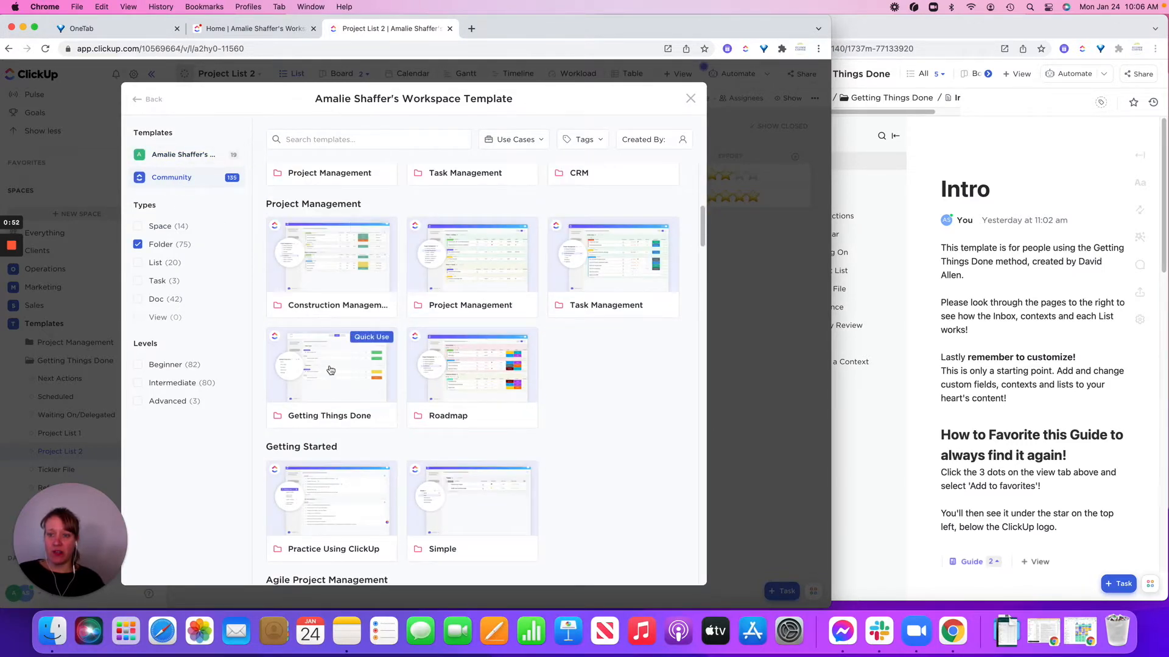
left_click(332, 380)
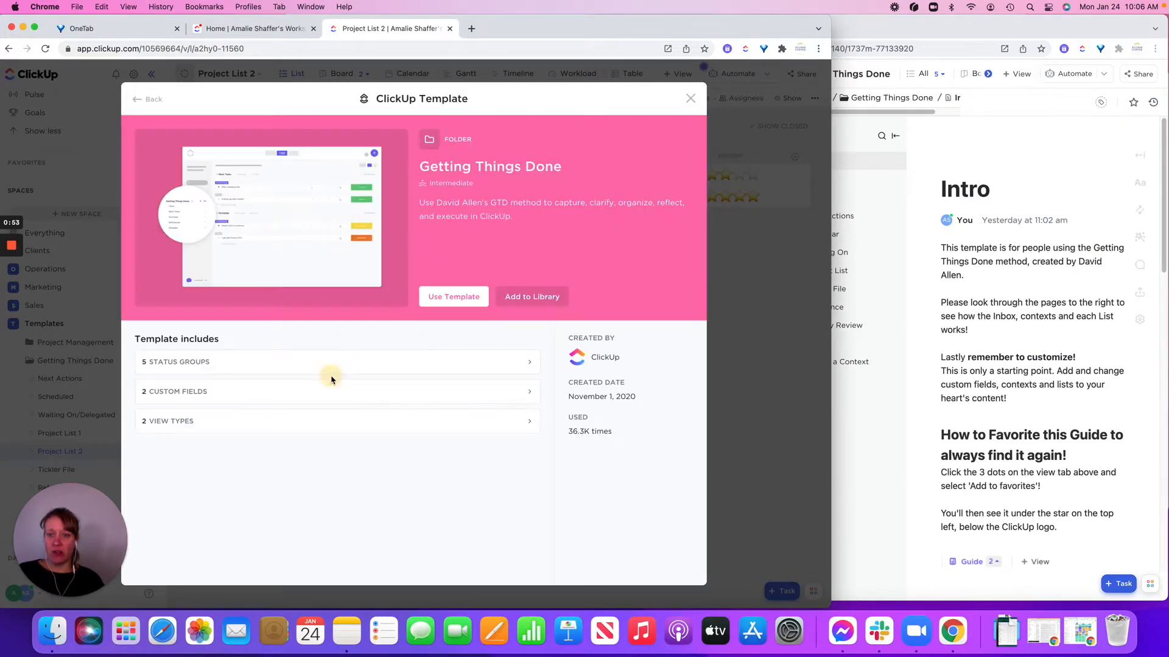
left_click(441, 297)
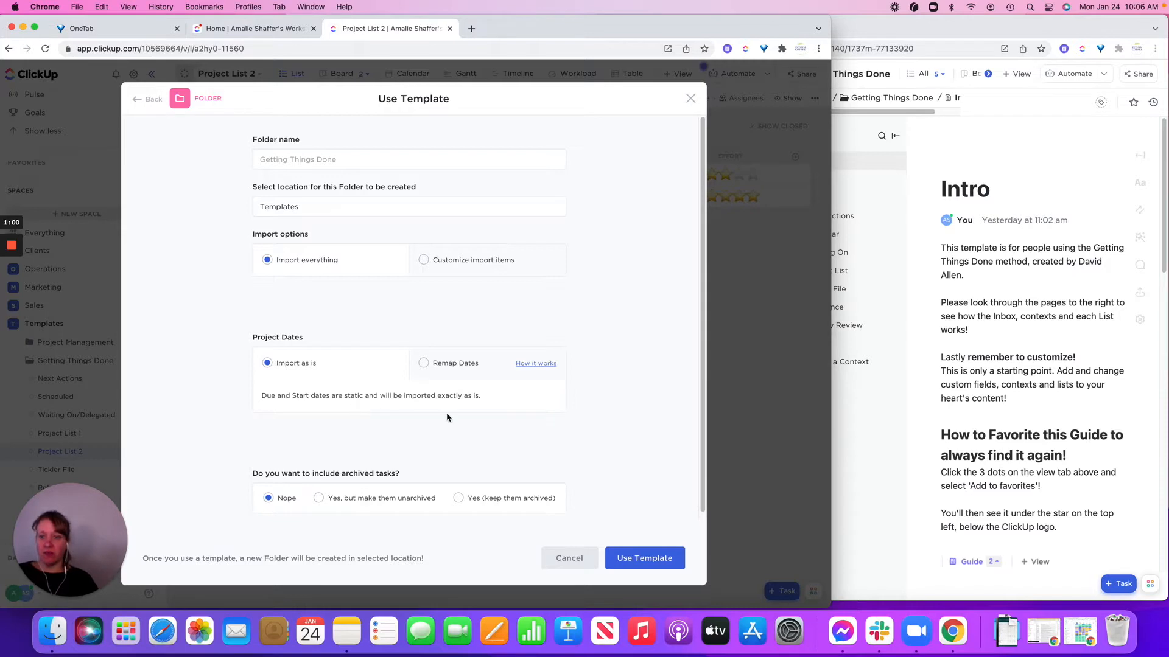
Step: Remap the template's project dates with today, January 24, 2022, as the start date
left_click(424, 364)
left_click(310, 491)
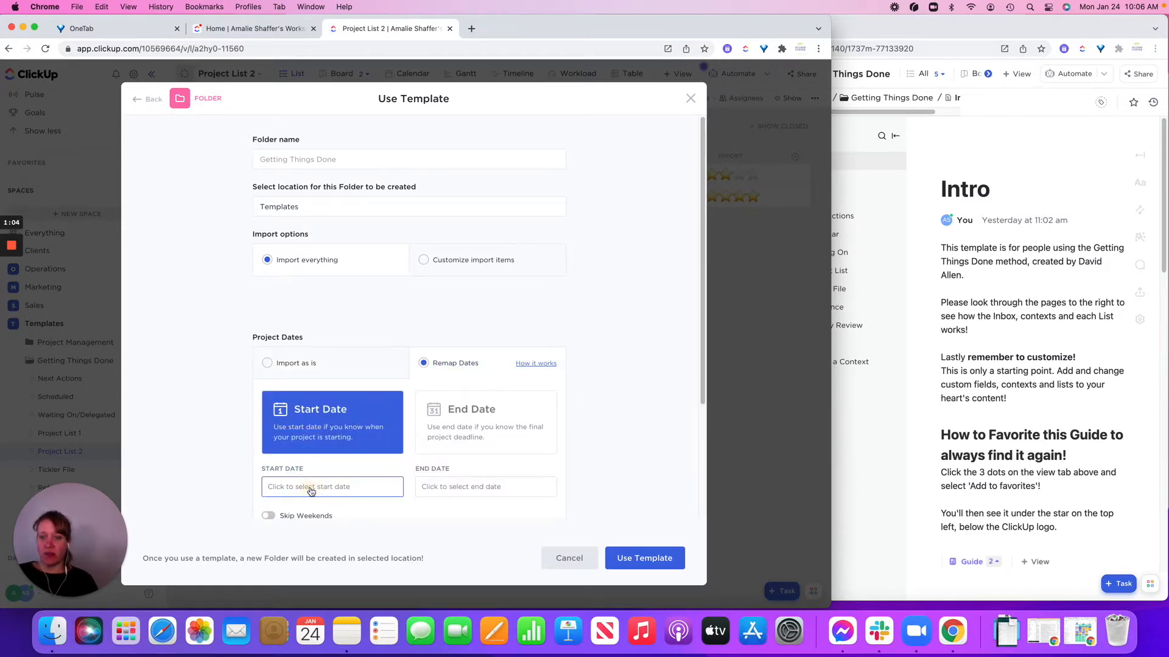
left_click(370, 570)
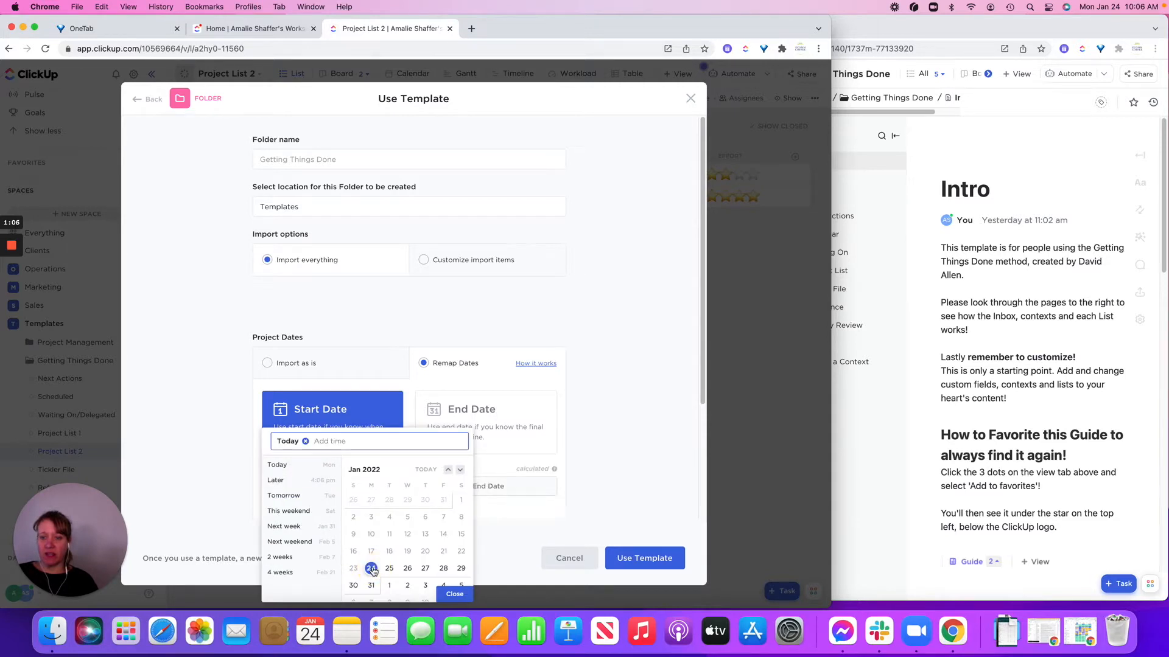
left_click(451, 594)
scroll(365, 431, "down", 3)
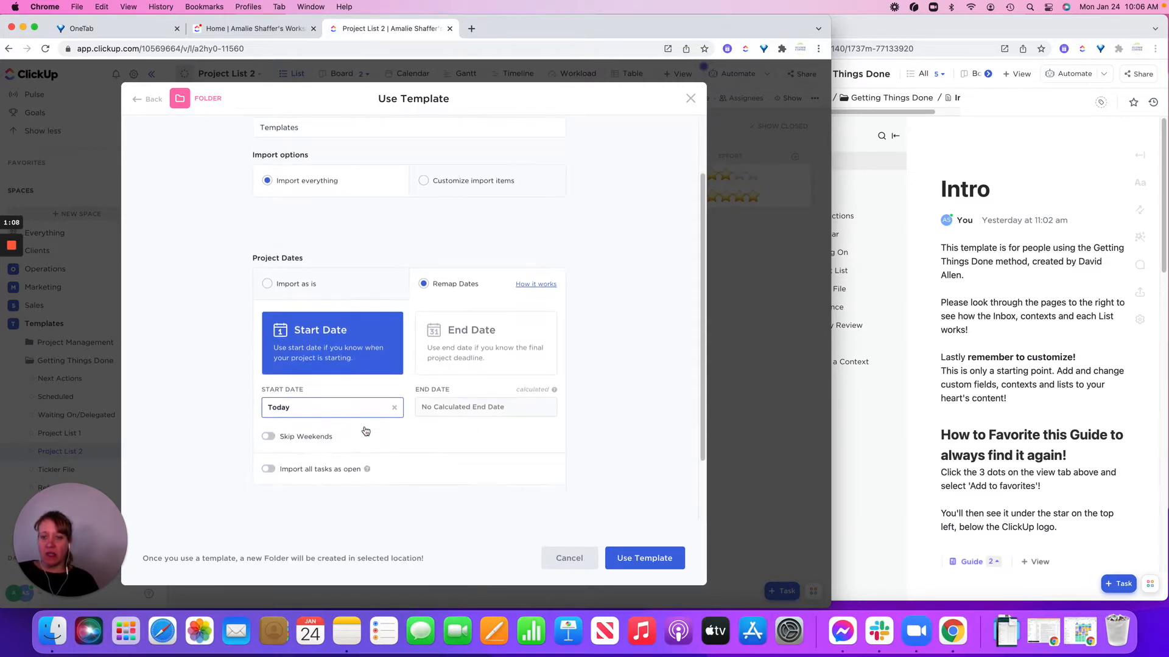
Step: Enable Skip Weekends and Import all tasks as open, and create the folder from the template
left_click(268, 437)
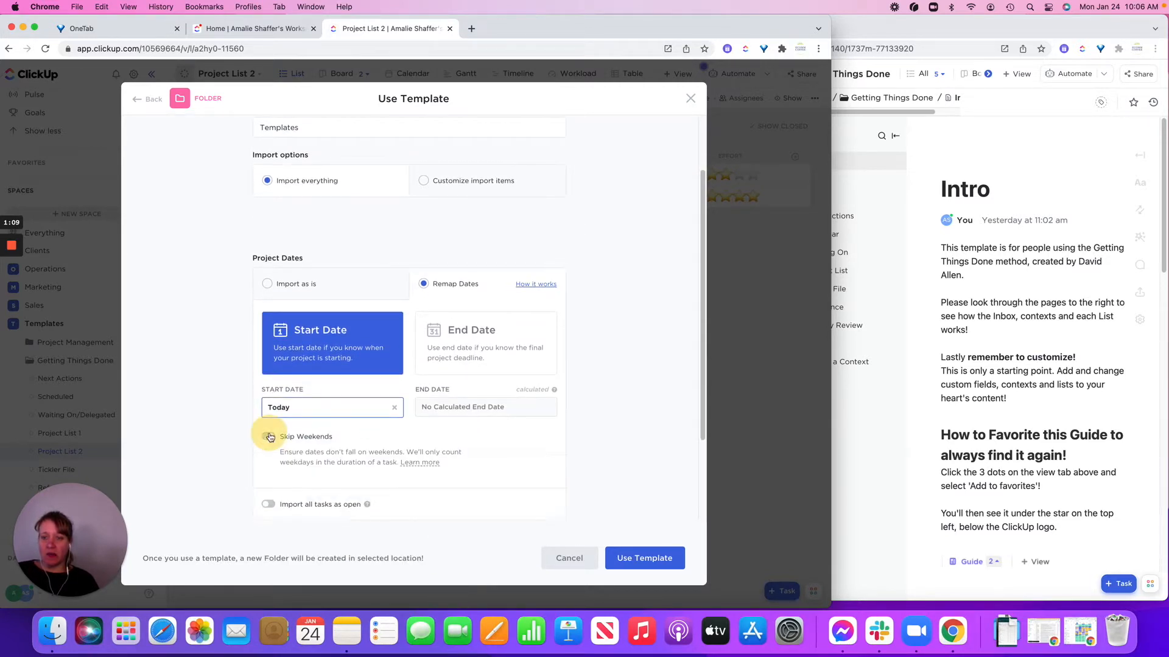
left_click(268, 505)
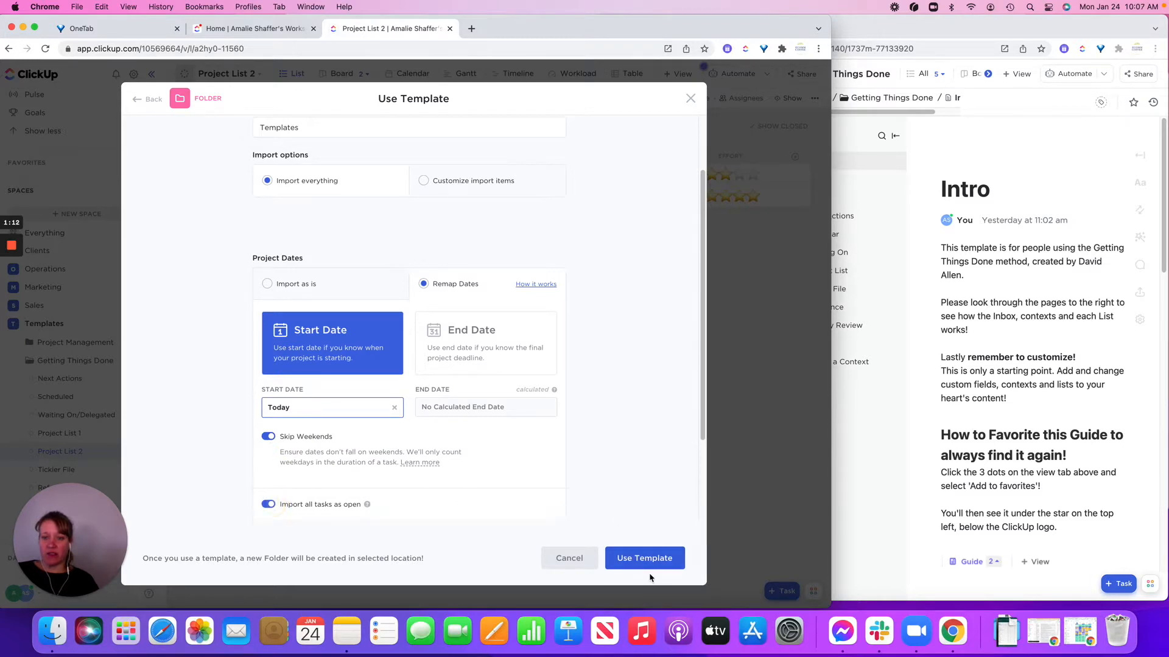
scroll(633, 457, "down", 4)
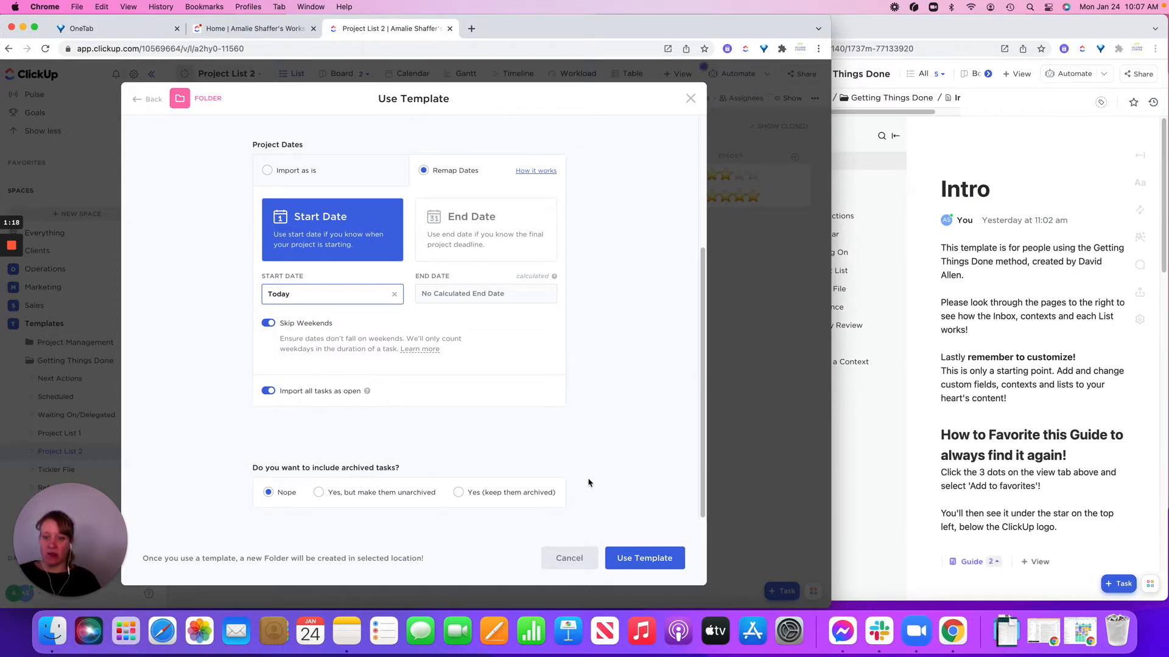
left_click(662, 561)
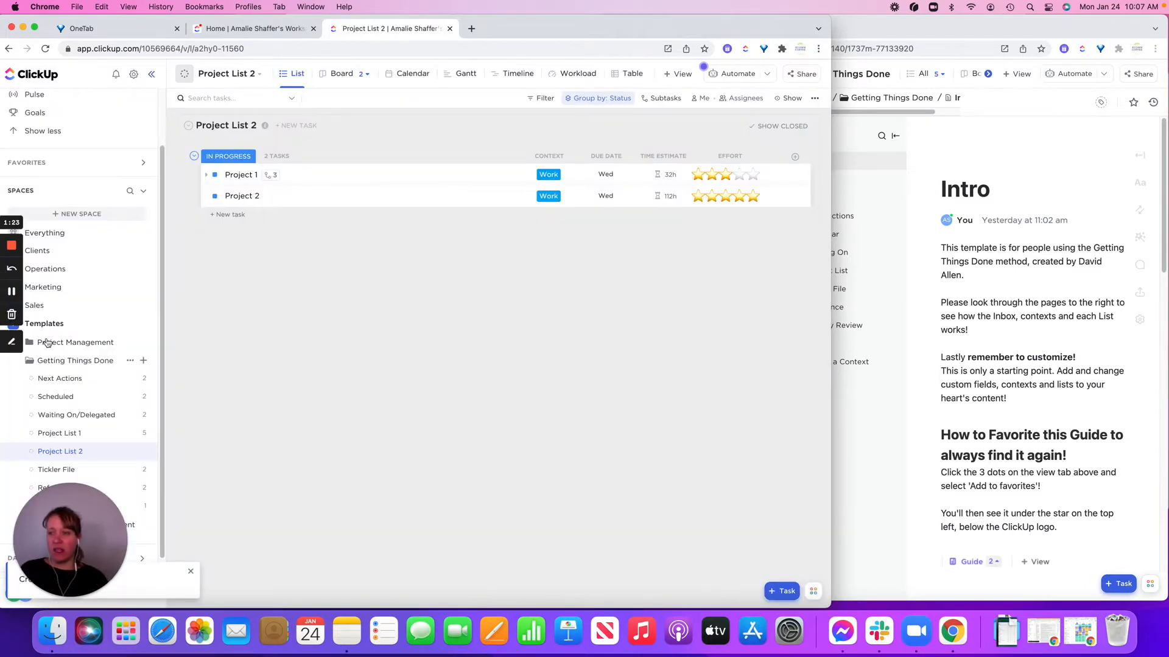
Step: Open the newly created Getting Things Done folder in the Templates space
scroll(106, 386, "down", 1)
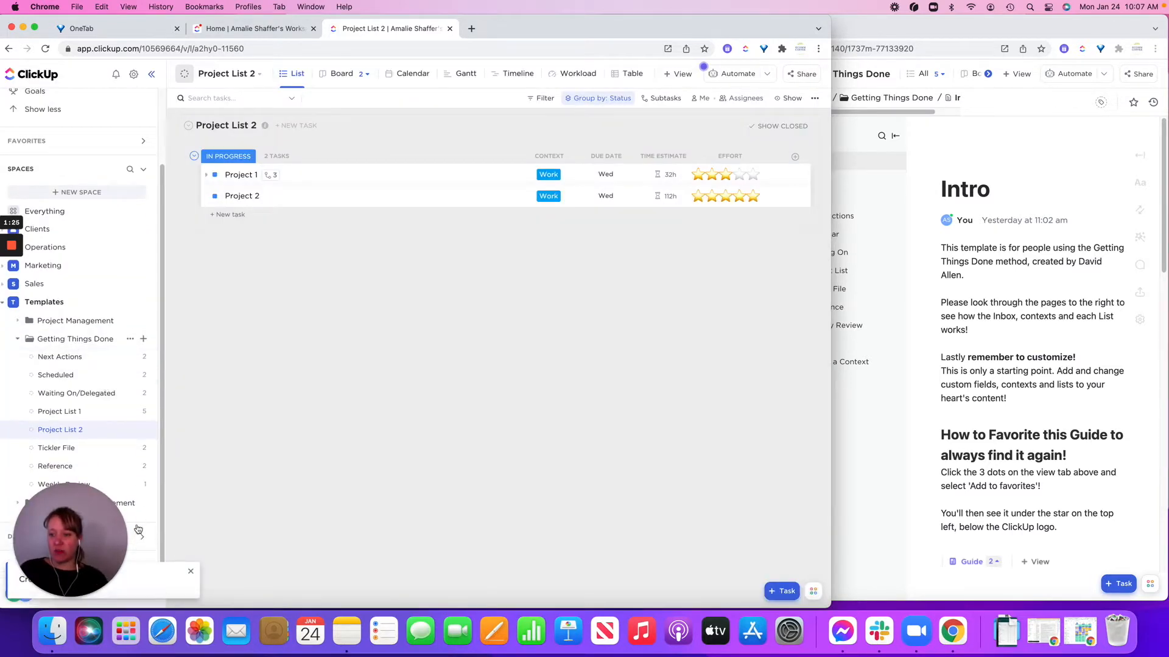
left_click_drag(73, 536, 86, 353)
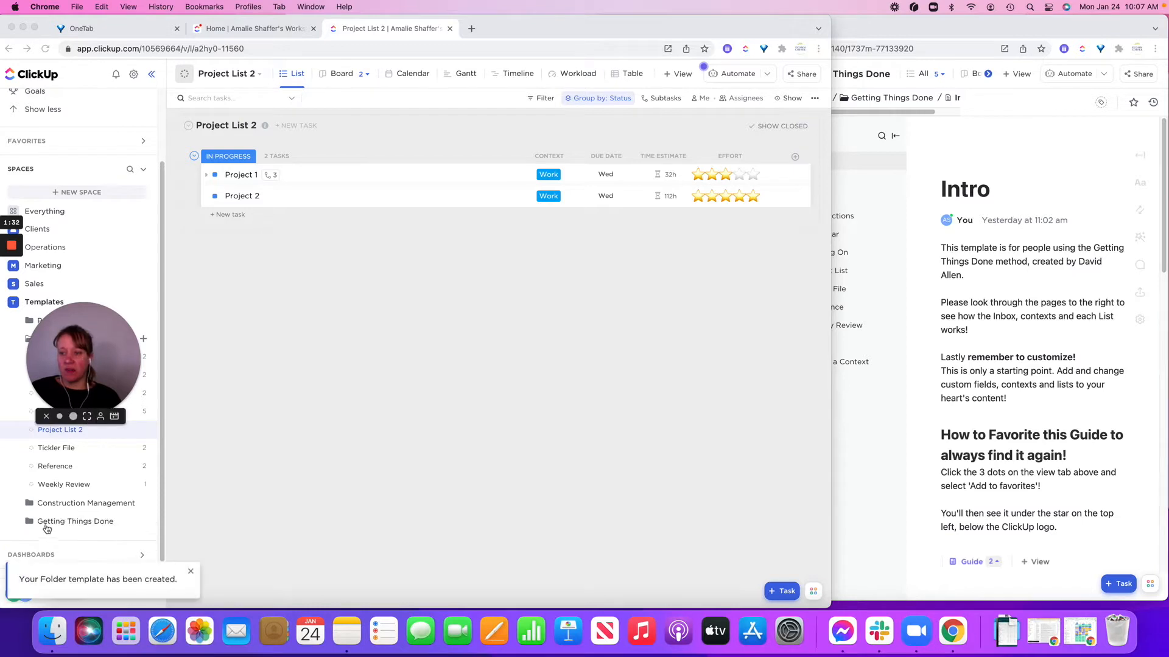
left_click(59, 523)
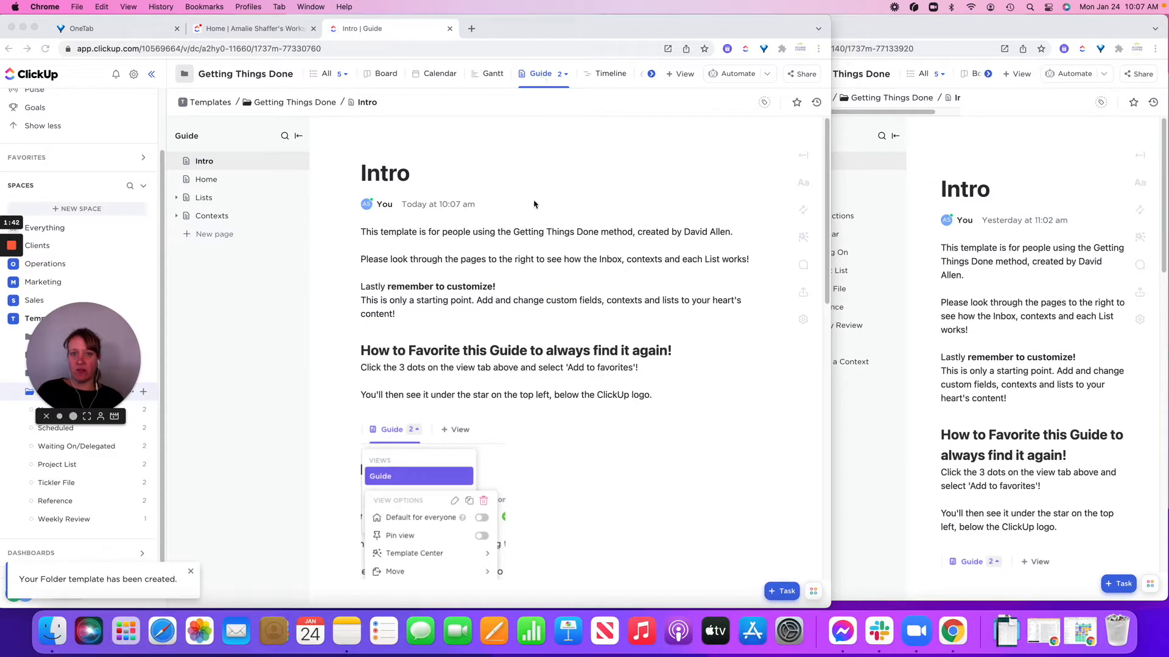
Step: Read the Guide's Intro page, including the instructions for adding the guide to favorites
scroll(502, 288, "down", 7)
scroll(502, 288, "up", 7)
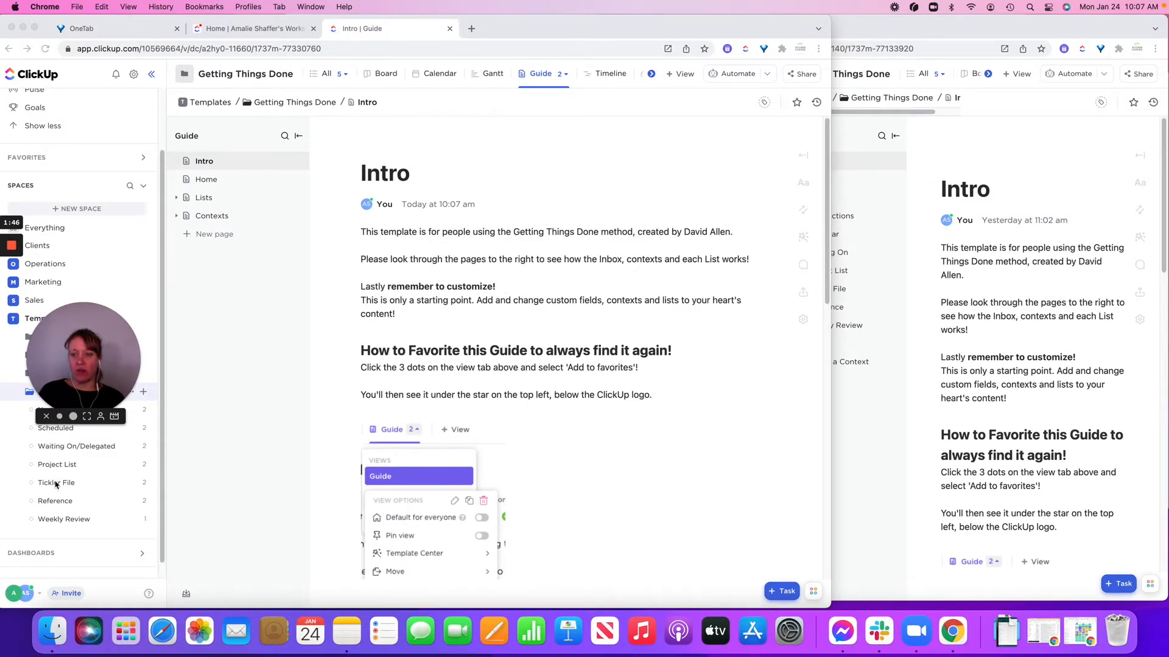
left_click_drag(103, 367, 92, 194)
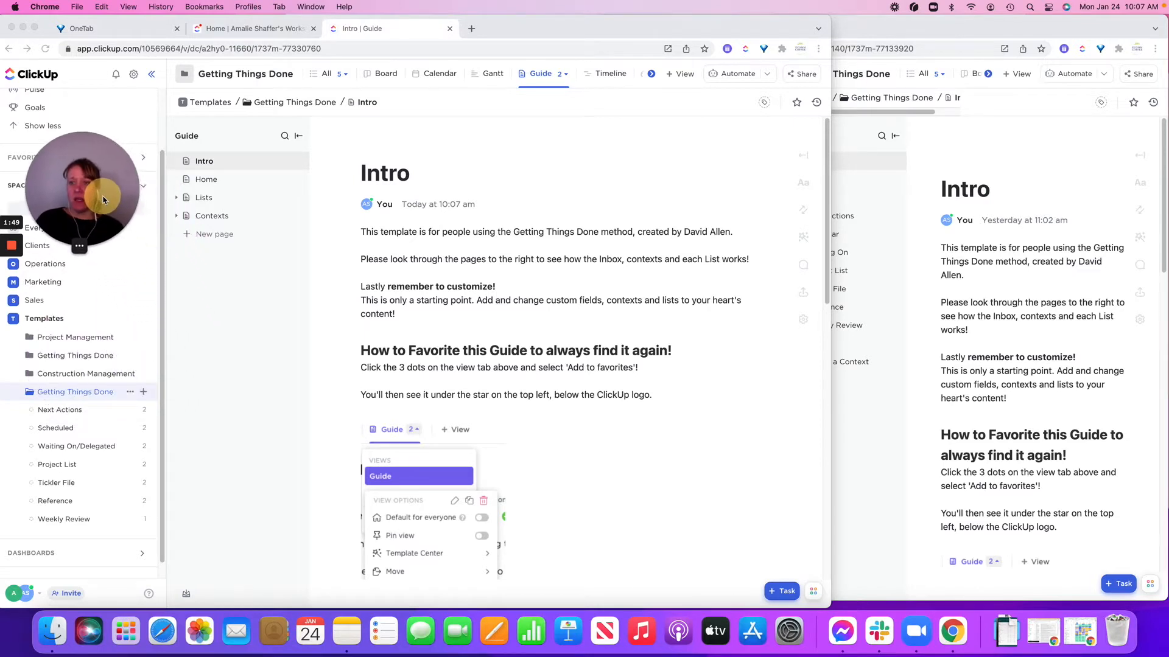
left_click(1003, 196)
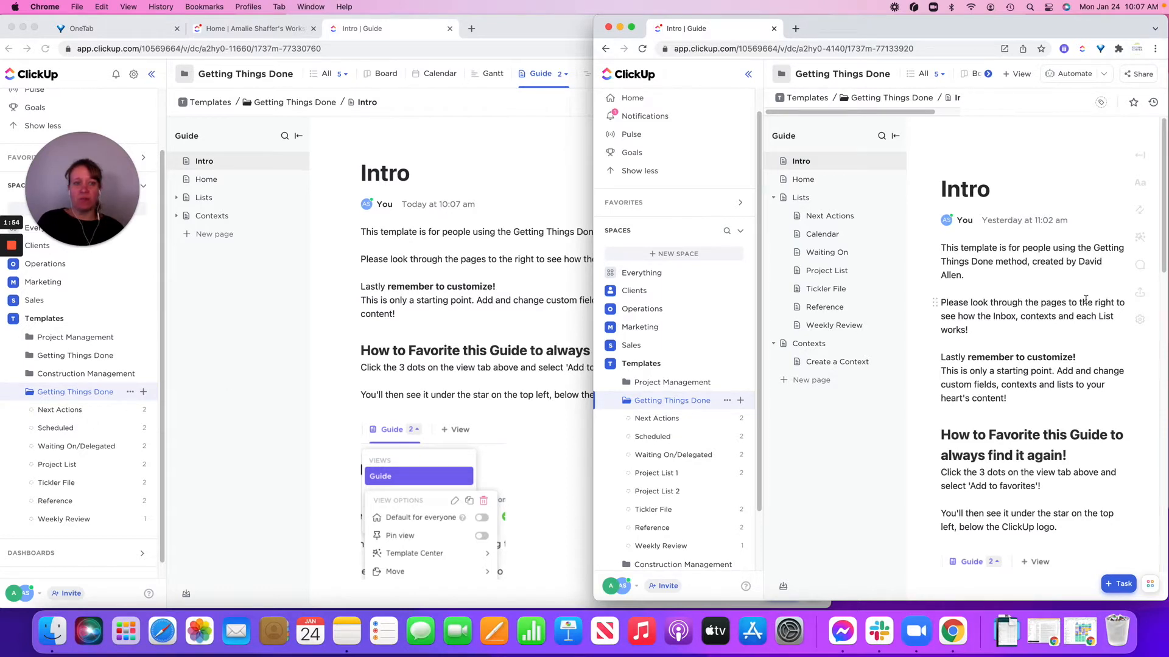
left_click(305, 259)
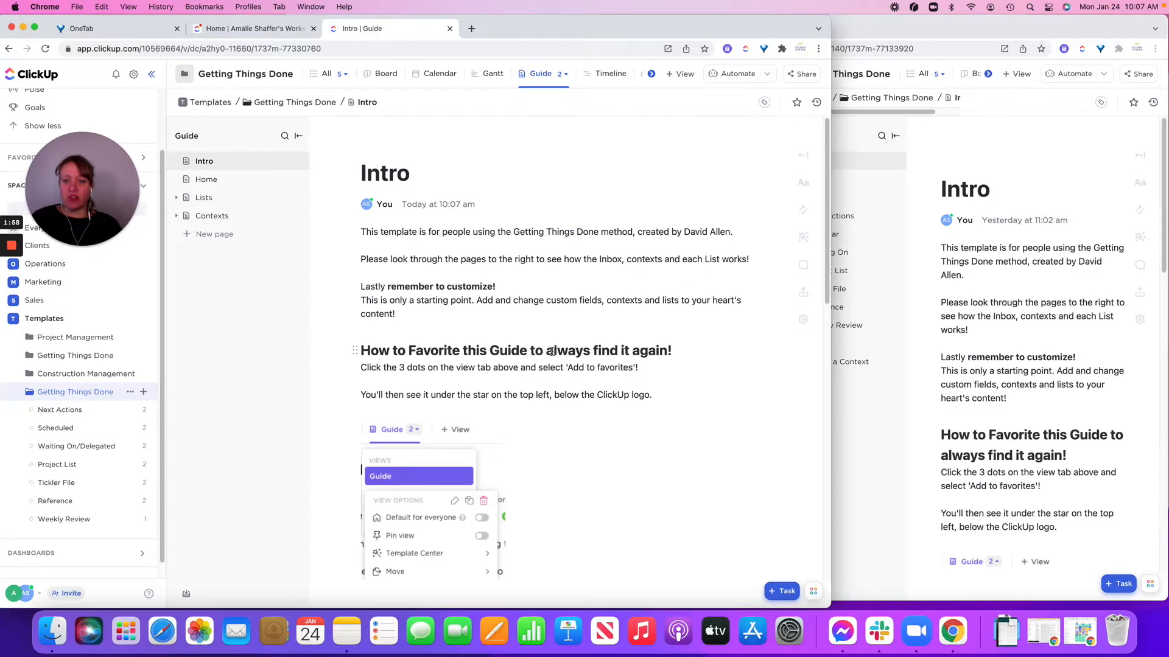
scroll(552, 351, "down", 1)
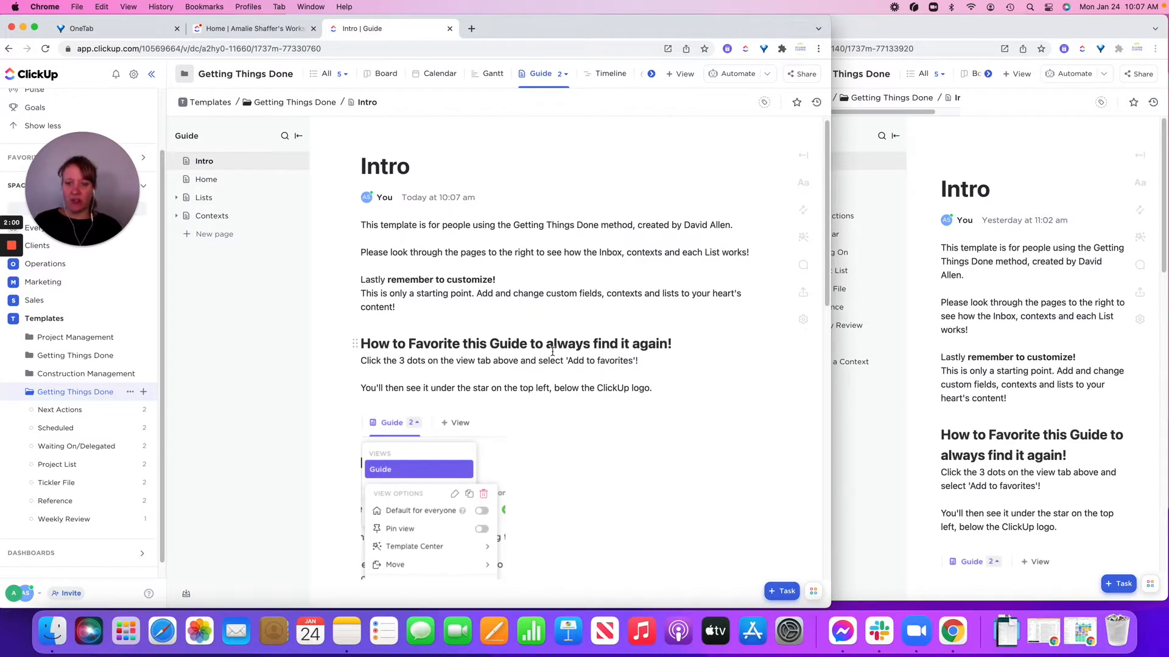
scroll(552, 351, "down", 5)
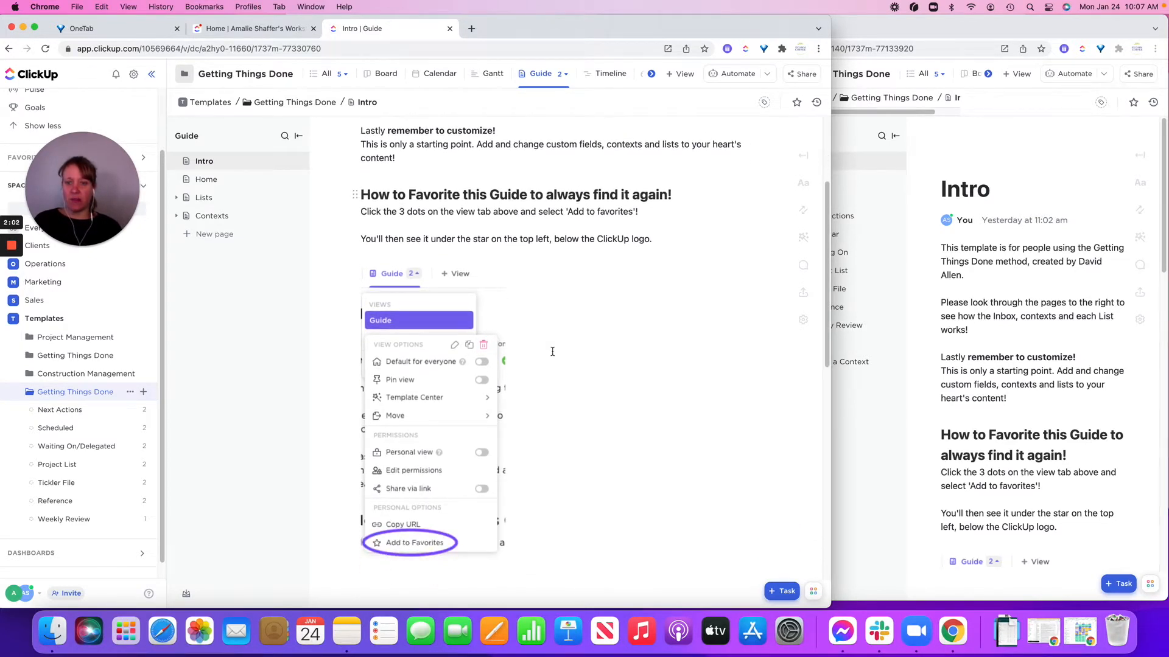
scroll(552, 351, "down", 6)
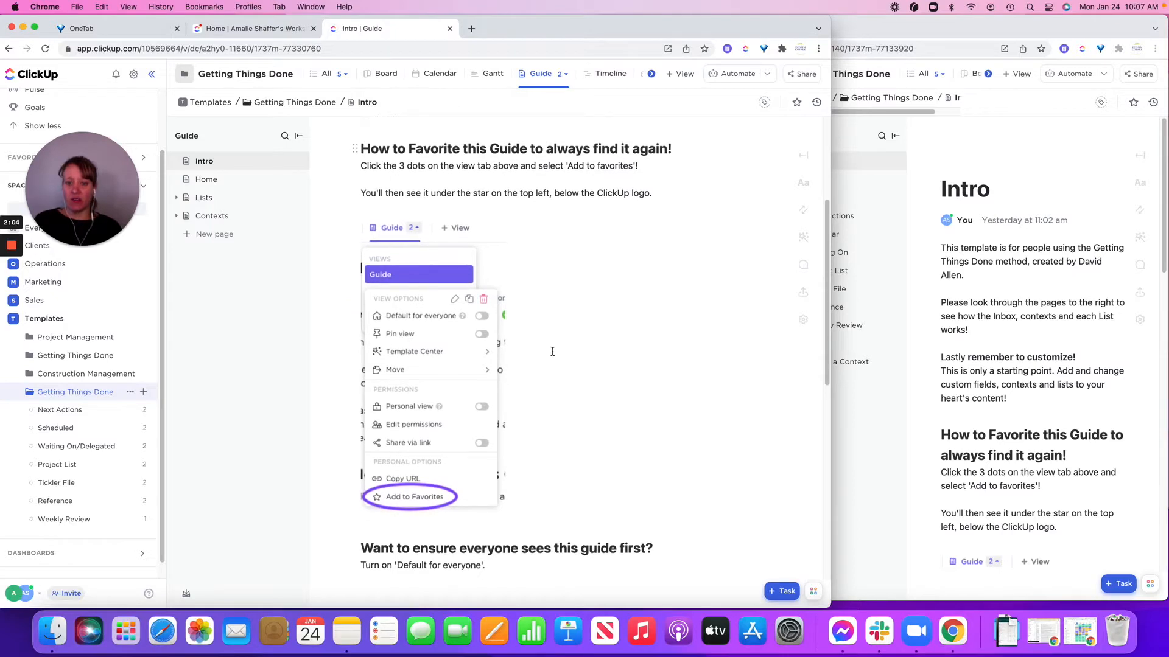
scroll(552, 351, "up", 11)
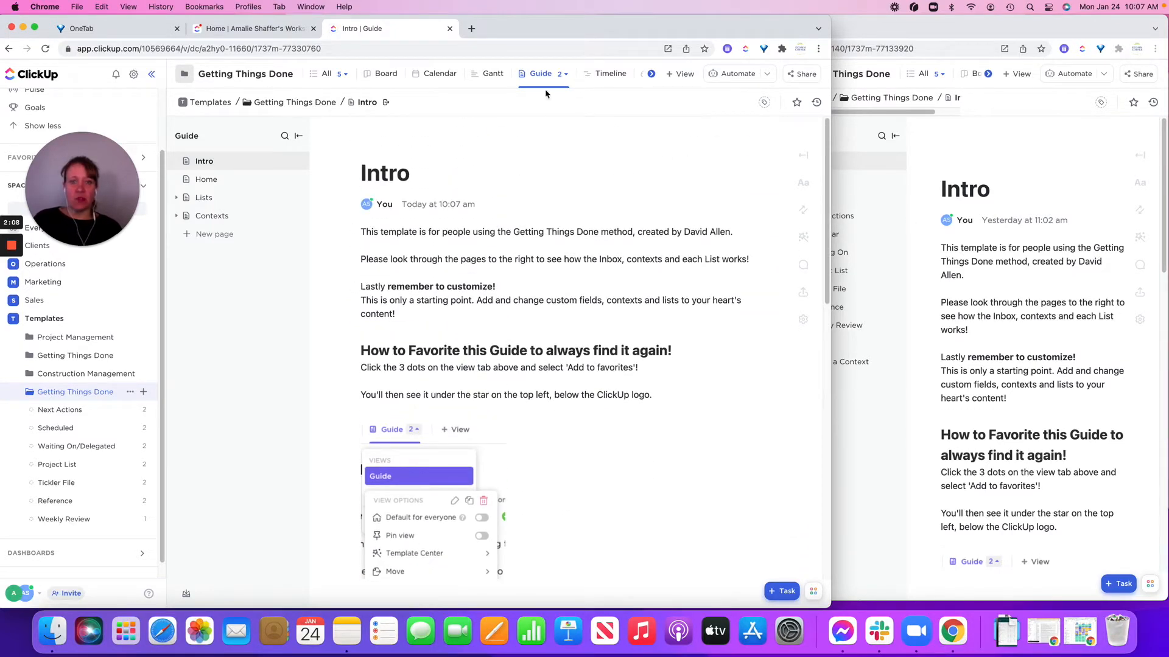
Step: Add the Guide view to the favorites under the name GTD Guide
left_click(537, 74)
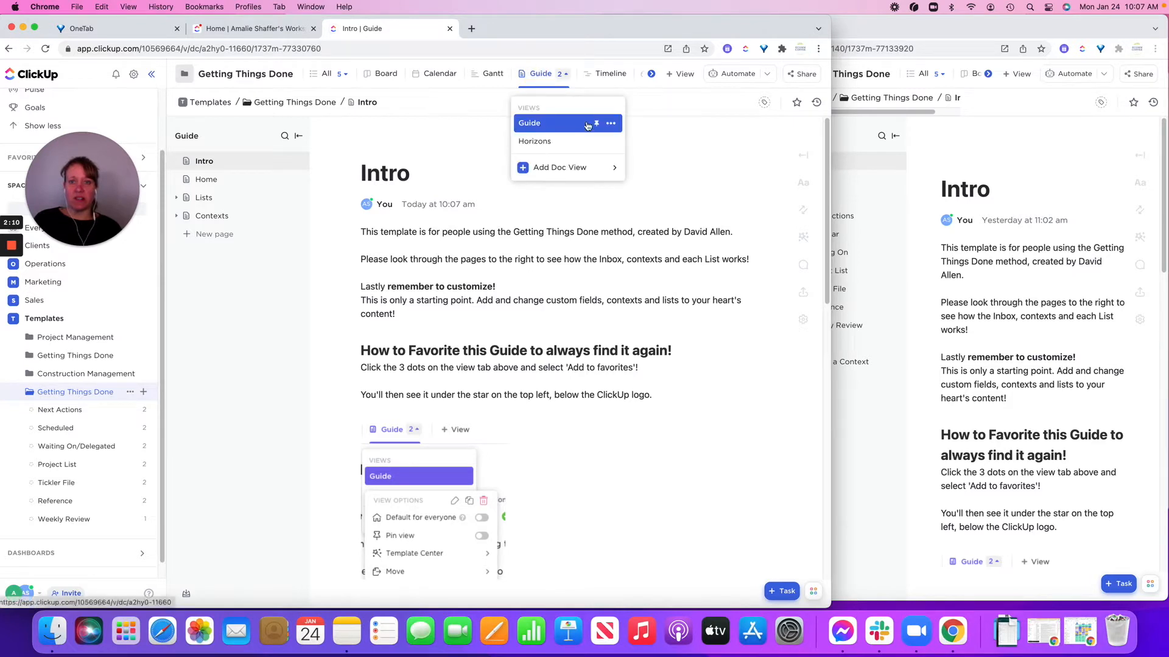
left_click(612, 124)
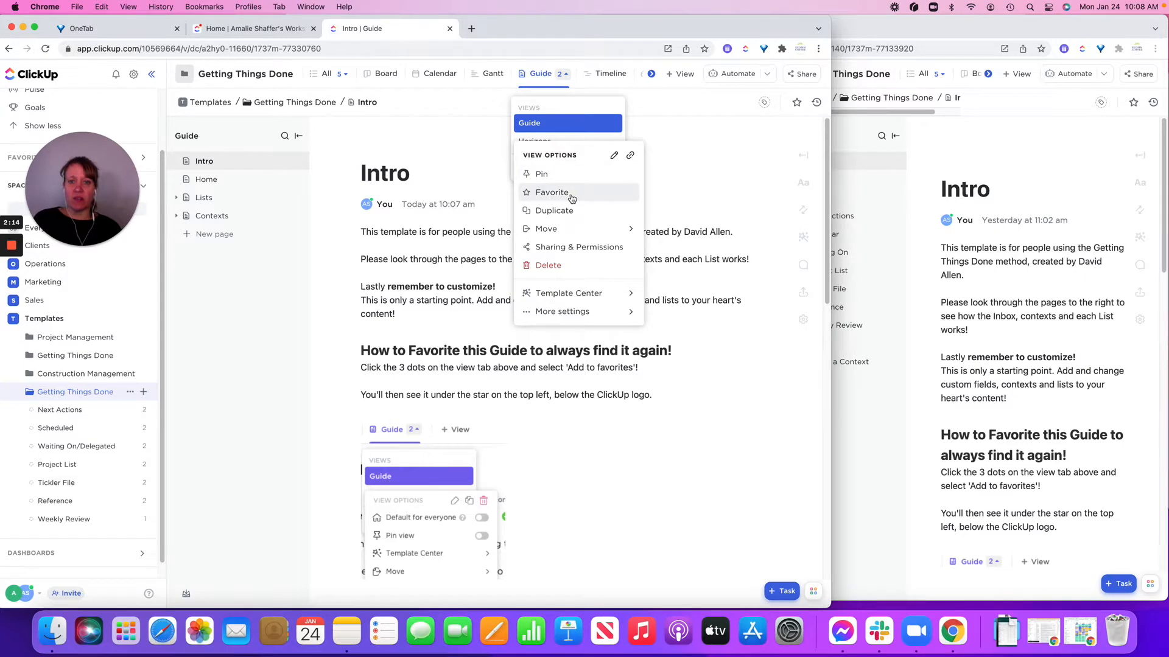
left_click(551, 193)
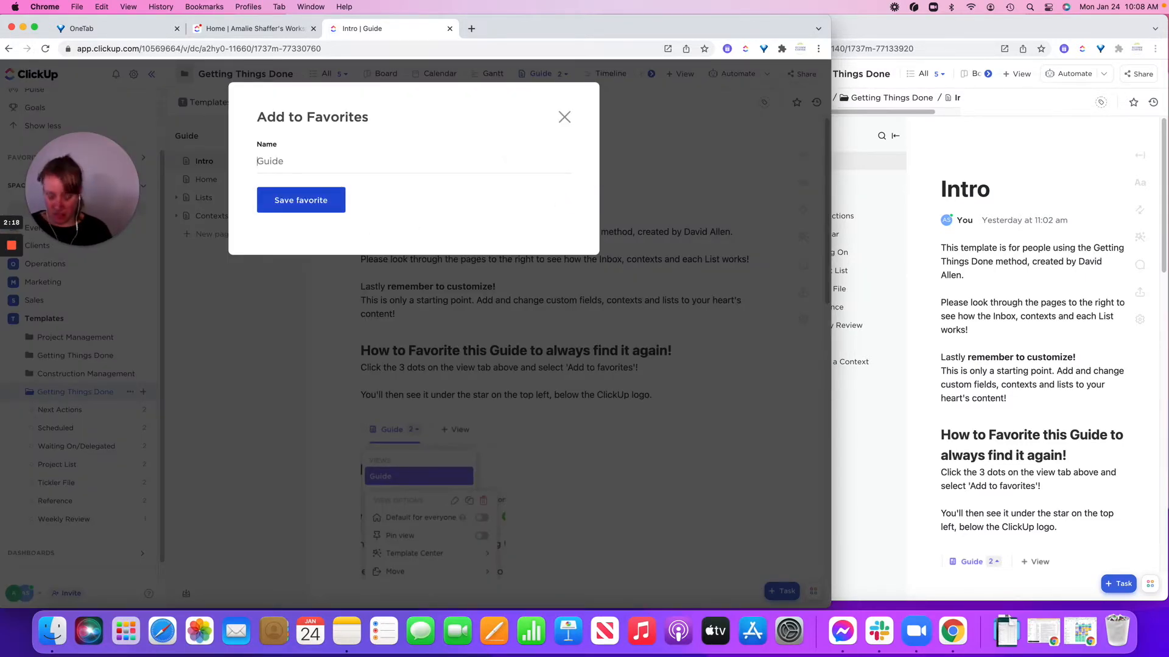
type("GTD")
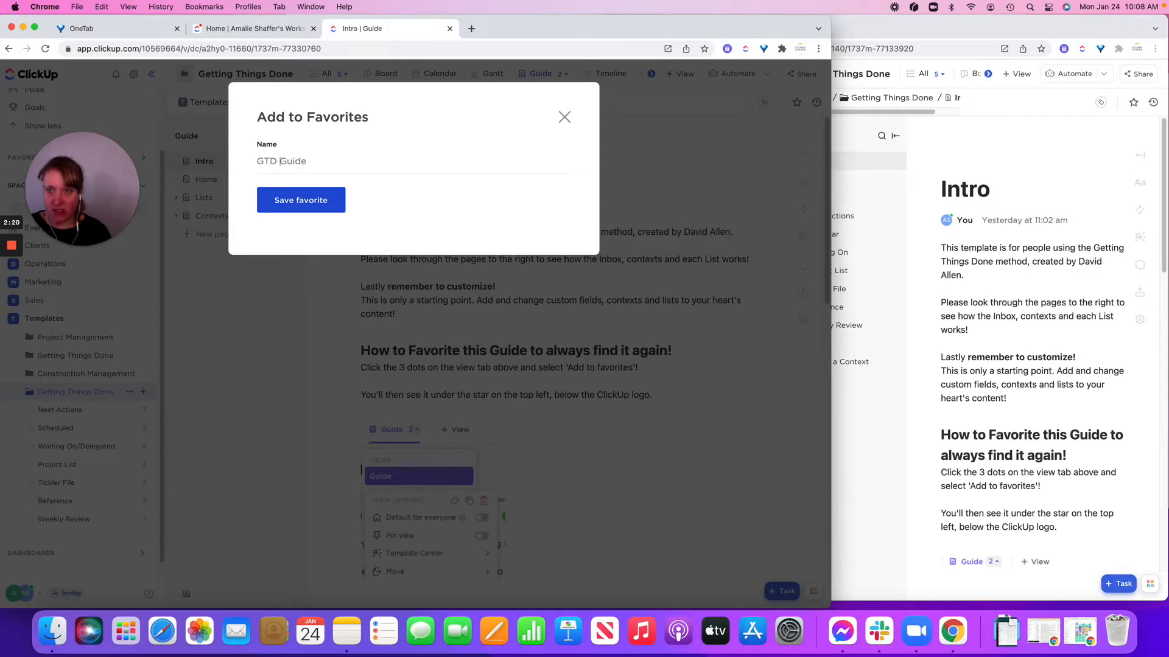
left_click(311, 201)
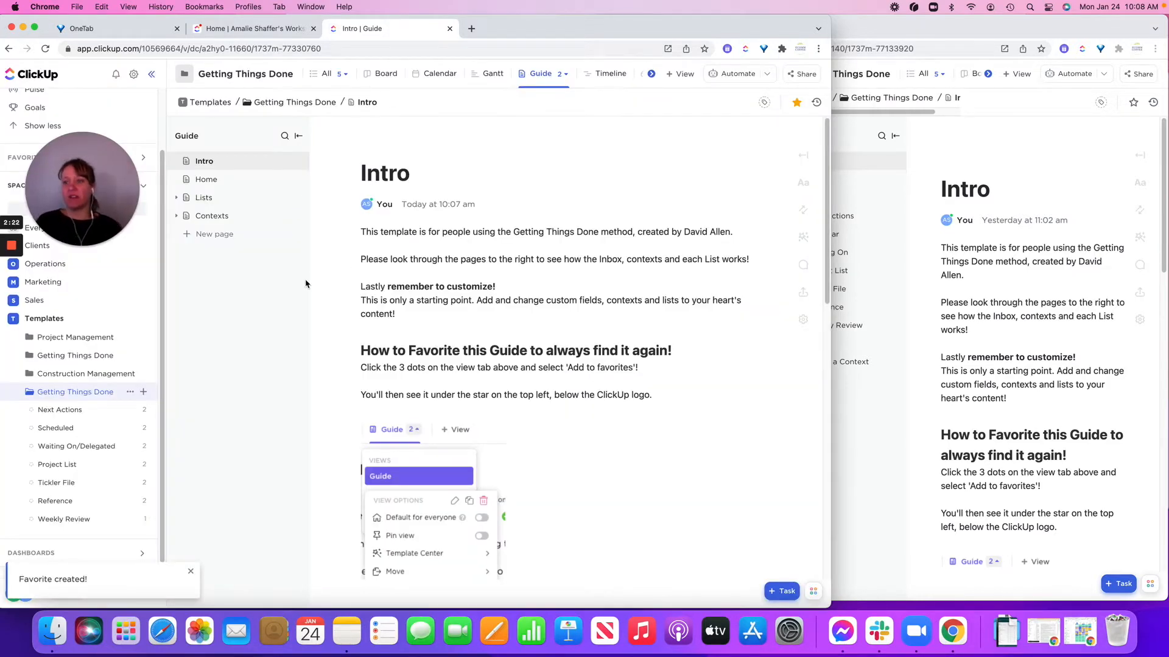
Step: Check the saved guide in the Favorites list and return to the folders of the Templates space
left_click_drag(96, 177, 78, 535)
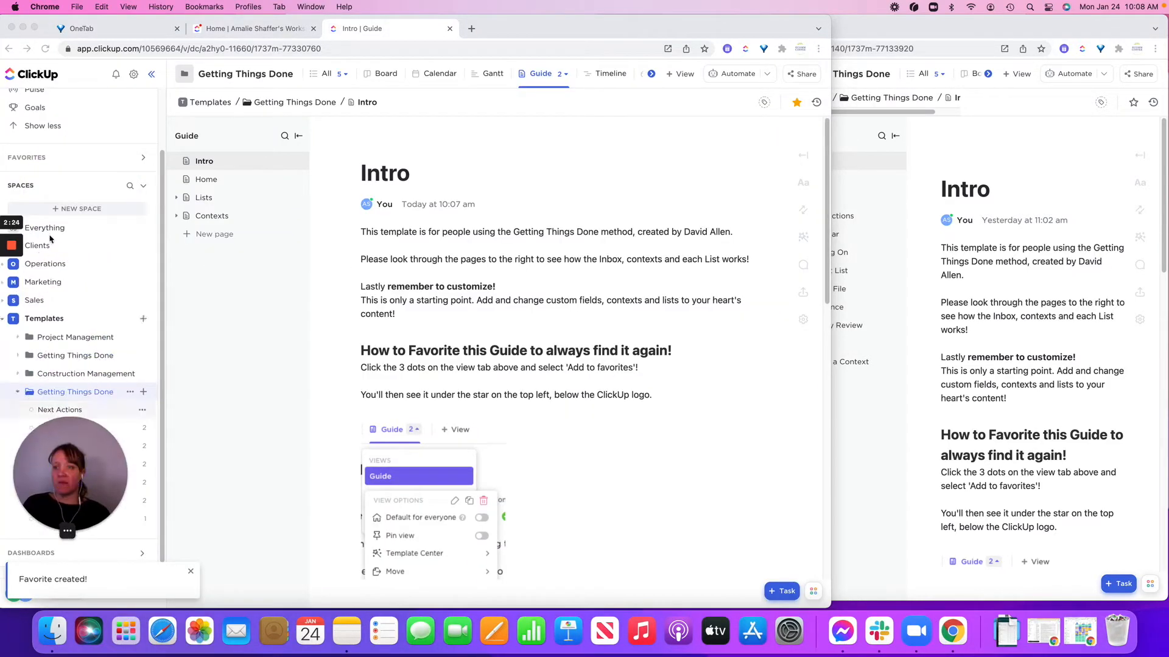
left_click(50, 157)
left_click(50, 158)
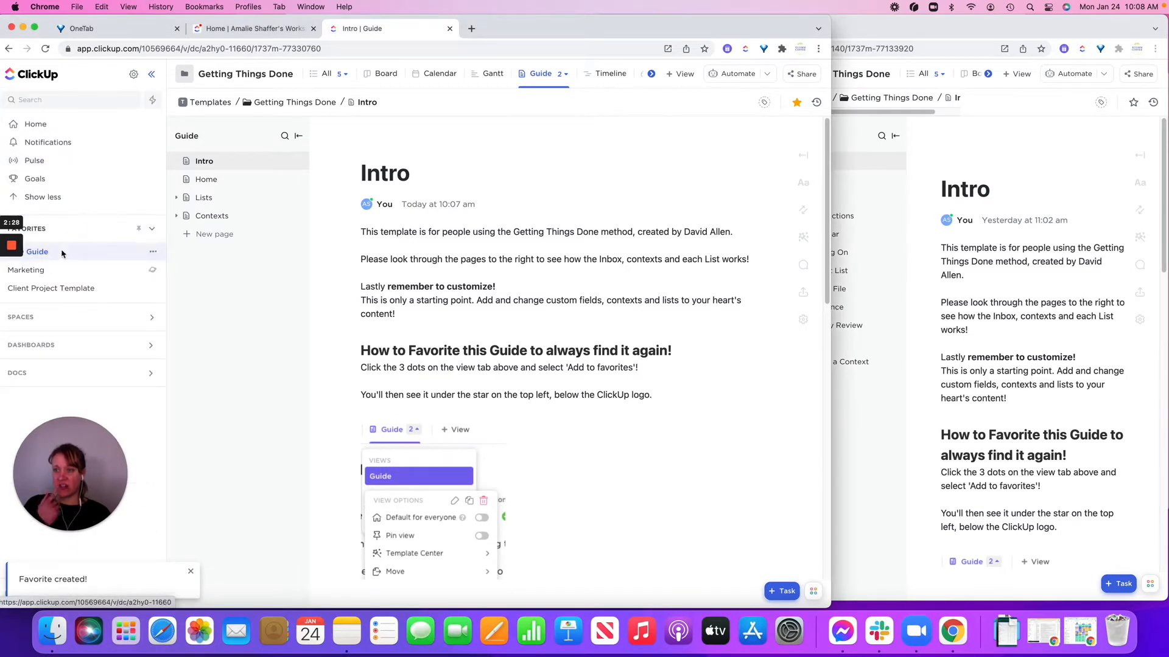
left_click(61, 322)
scroll(90, 324, "down", 2)
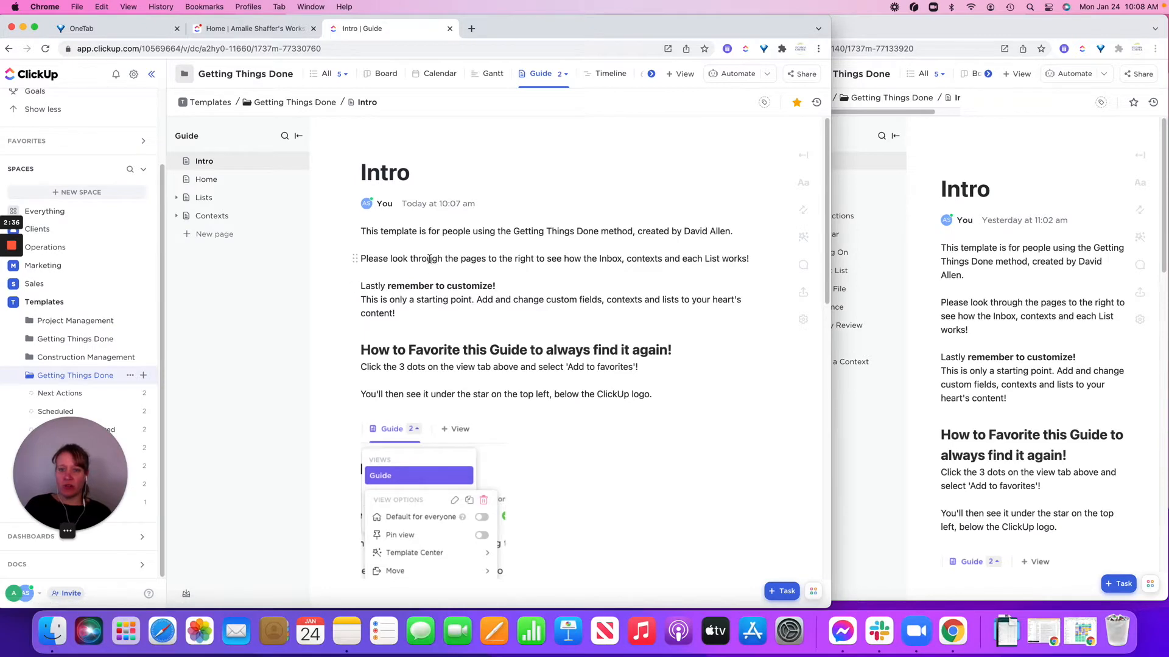
Step: Skim the Intro page's sections on adding the guide to favorites and making it the default for everyone
scroll(430, 258, "down", 5)
scroll(429, 259, "down", 8)
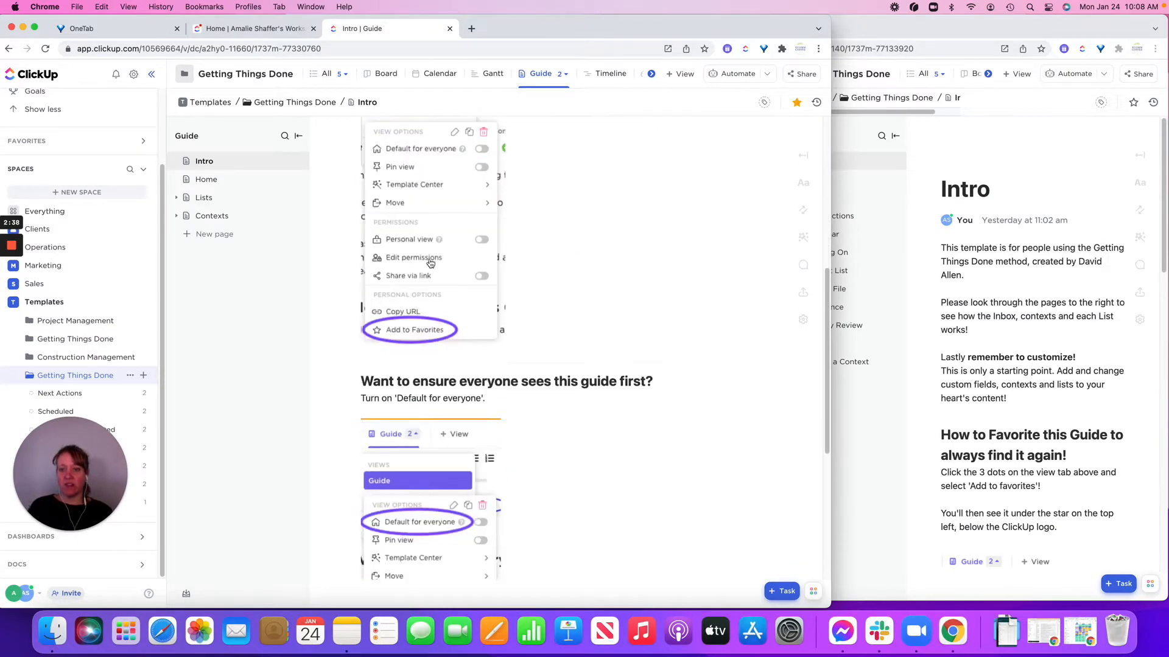
scroll(429, 260, "up", 12)
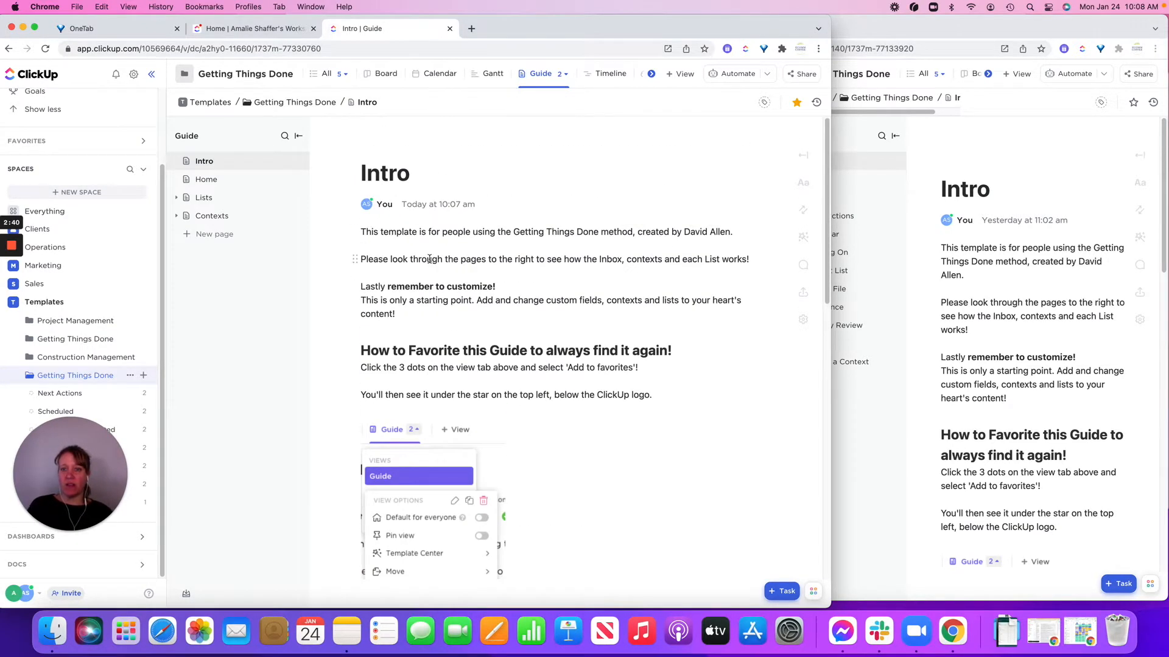
scroll(429, 259, "down", 6)
scroll(429, 261, "up", 9)
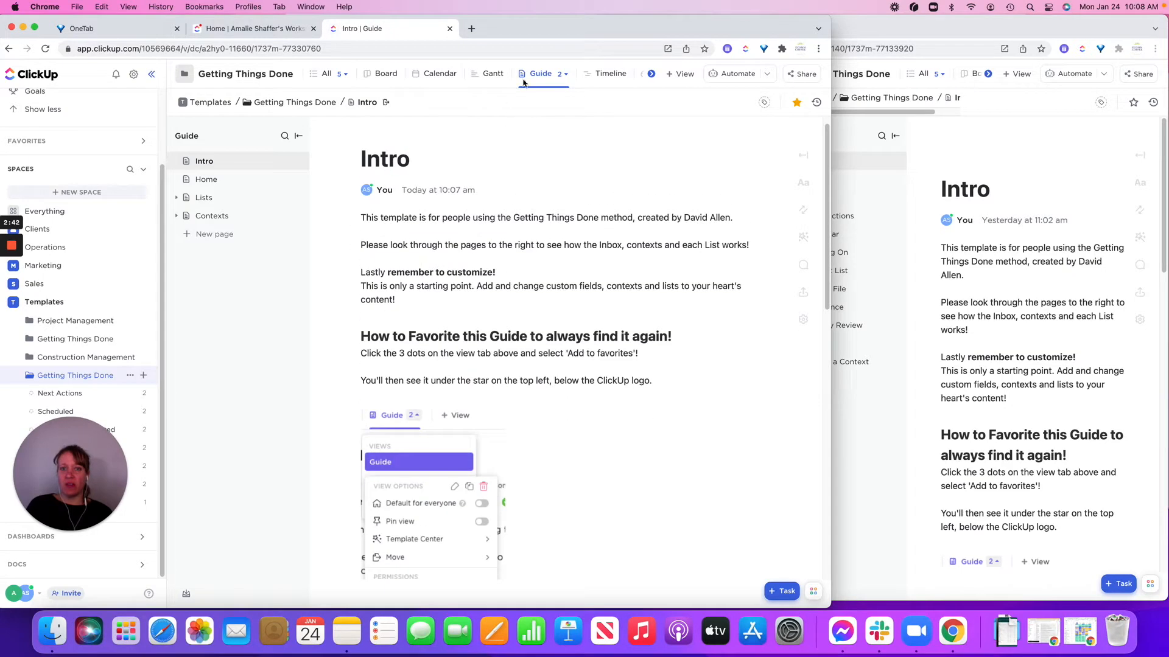
Step: Inspect the view options of the Guide view and close them without changing anything
left_click(536, 78)
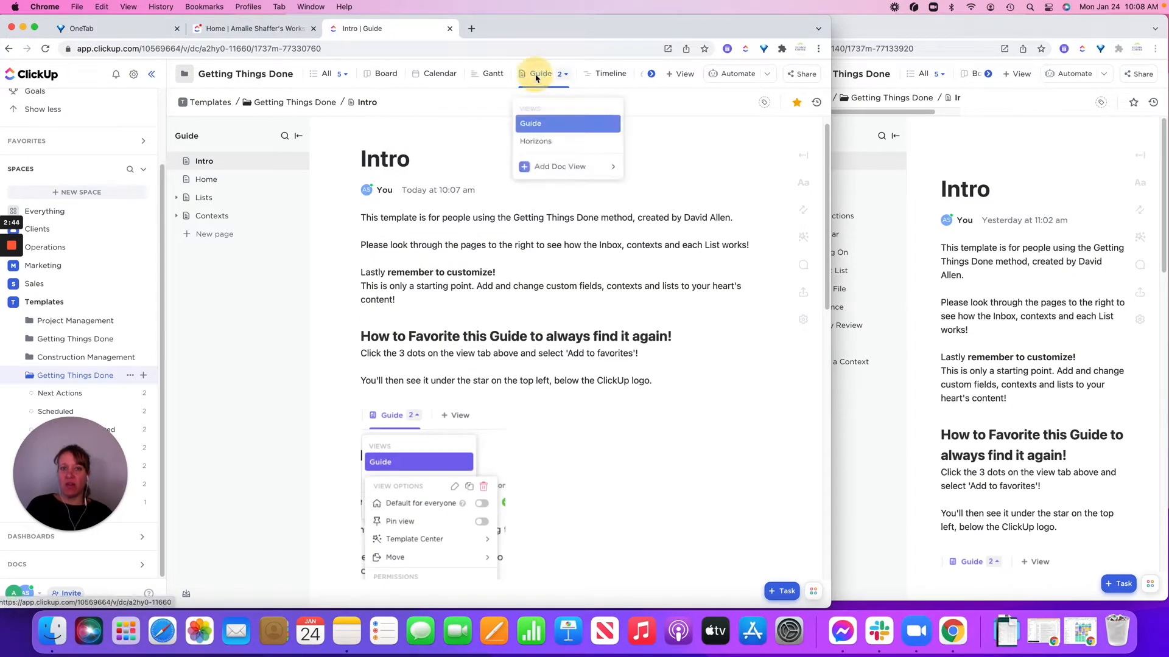
left_click(611, 123)
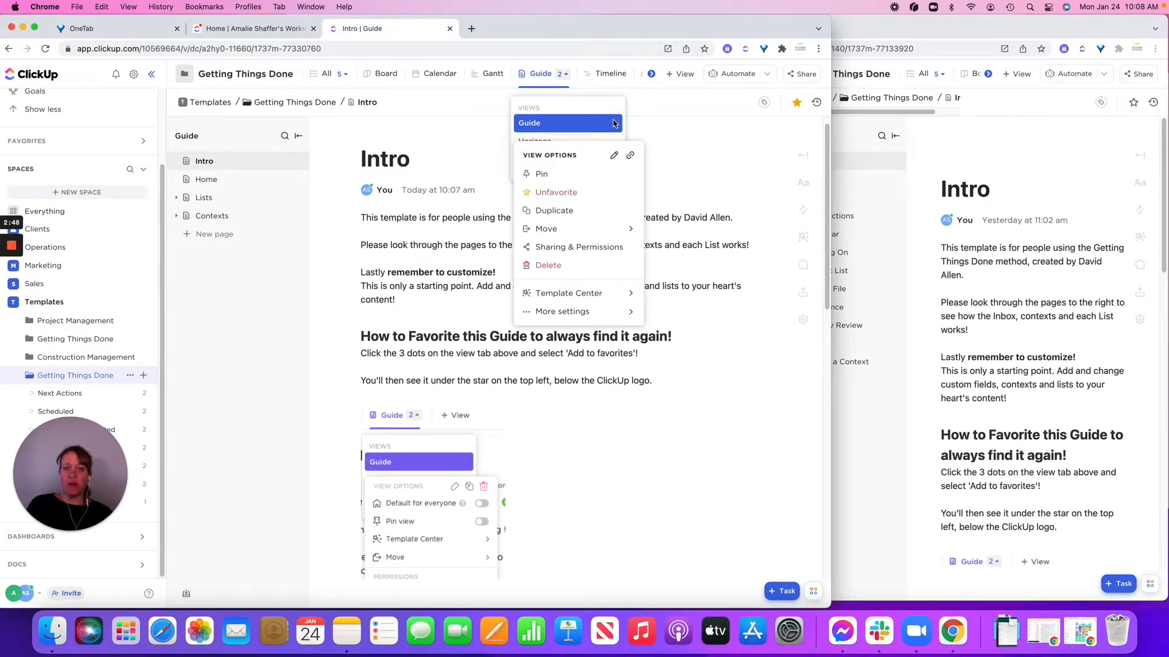
left_click(692, 161)
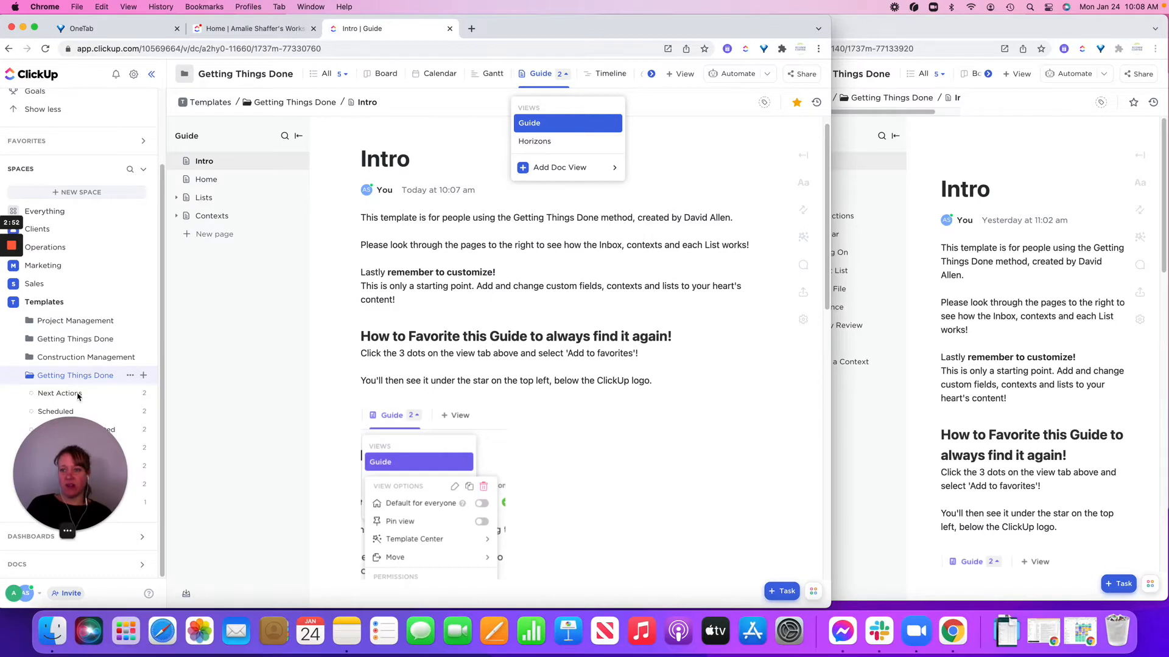
left_click(323, 79)
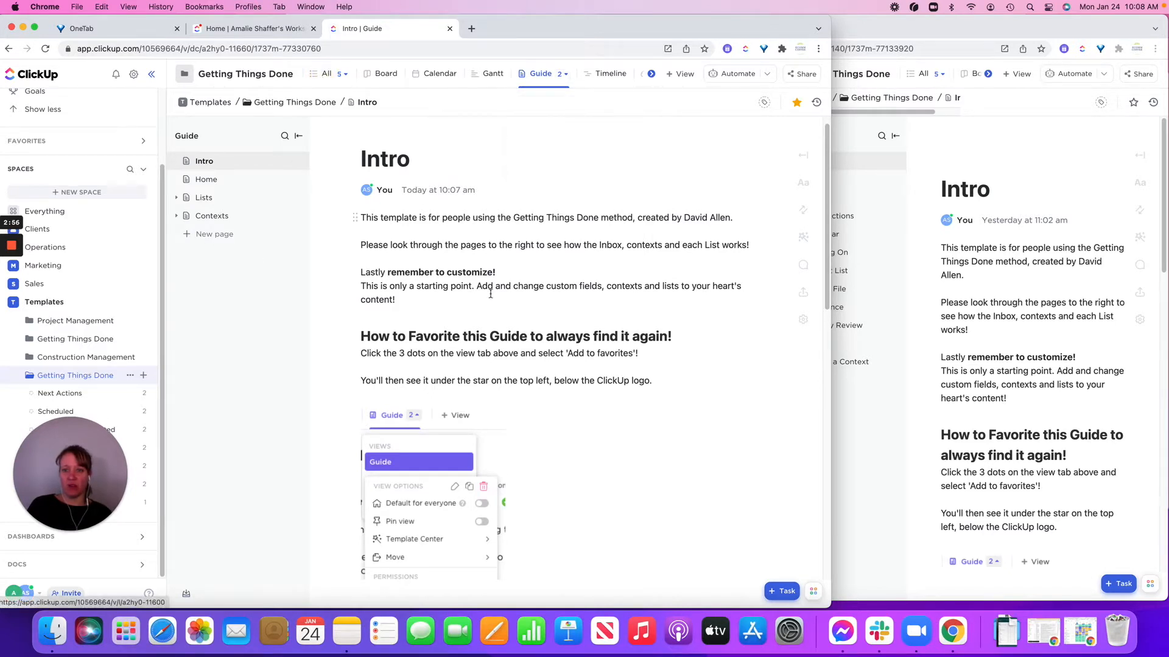
Step: Read the Intro page's section "Want to ensure everyone sees this guide first?"
scroll(548, 333, "down", 2)
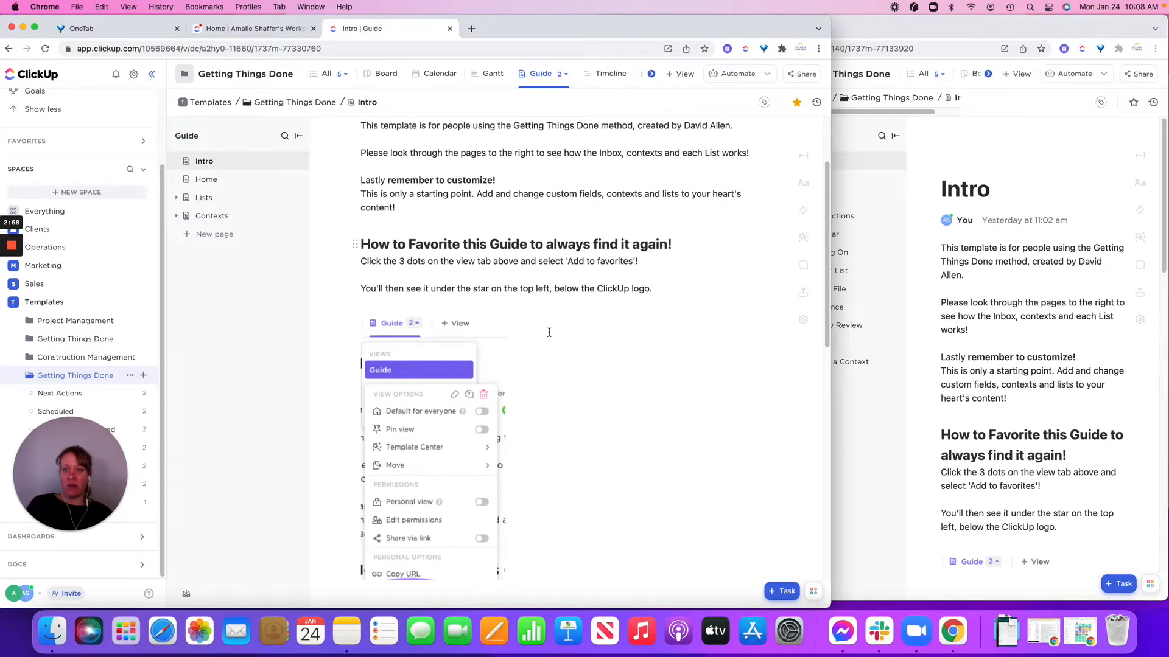
scroll(548, 332, "down", 6)
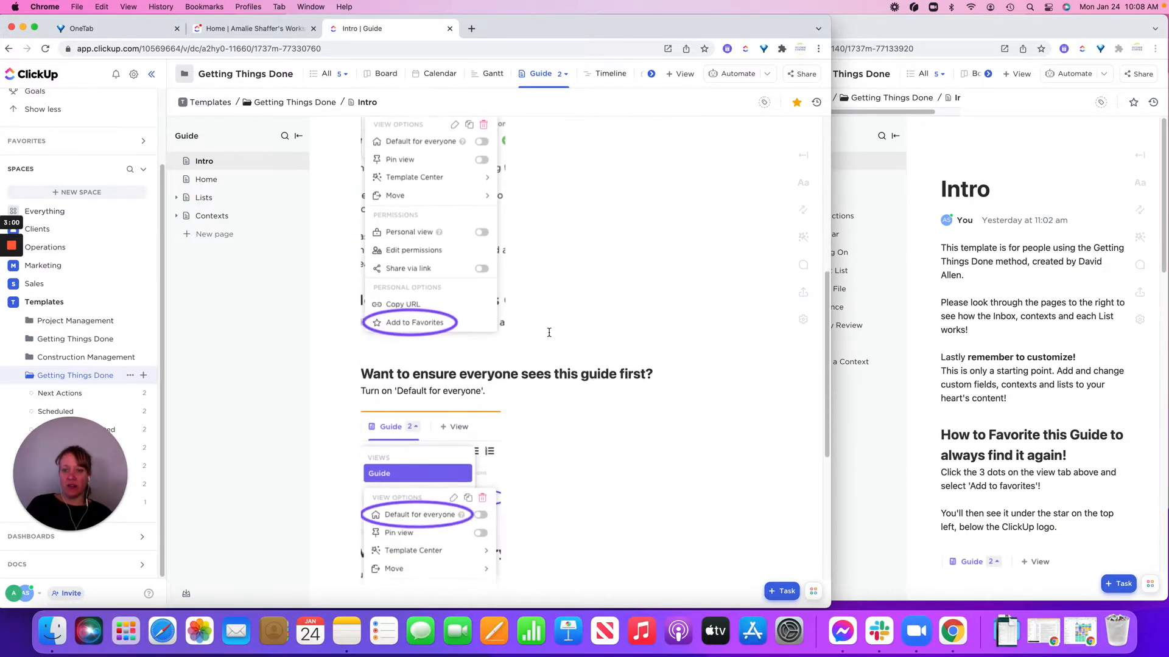
scroll(548, 333, "down", 1)
scroll(548, 333, "down", 2)
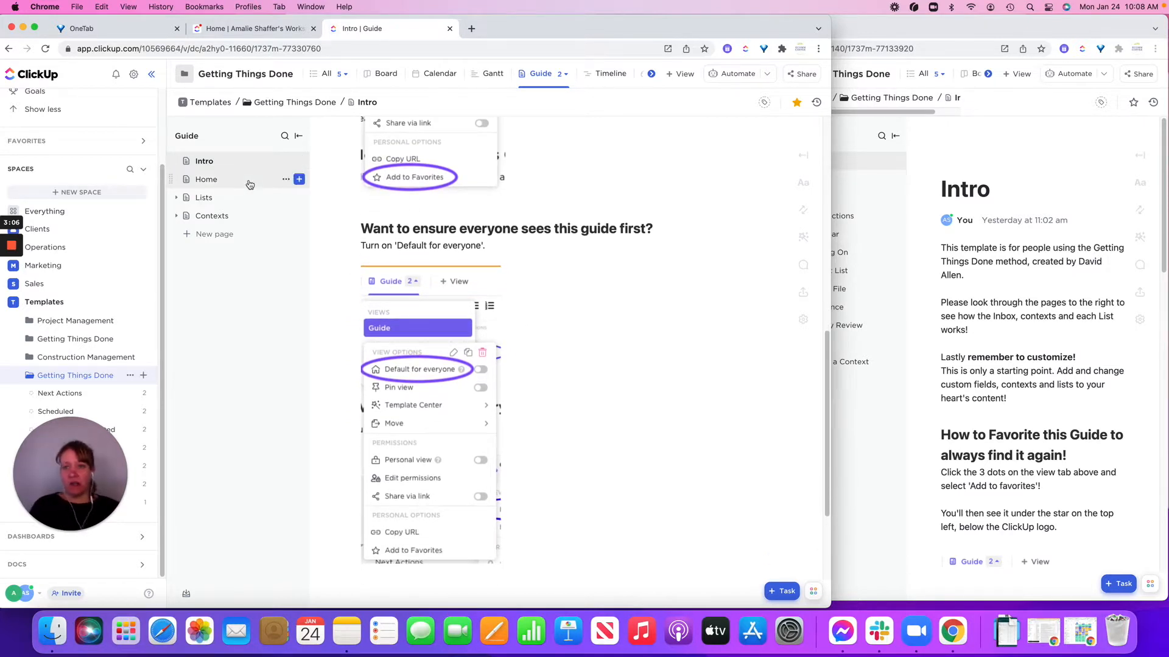
Step: Look over the folder's All view and its available list views, and return to the Guide
left_click(317, 78)
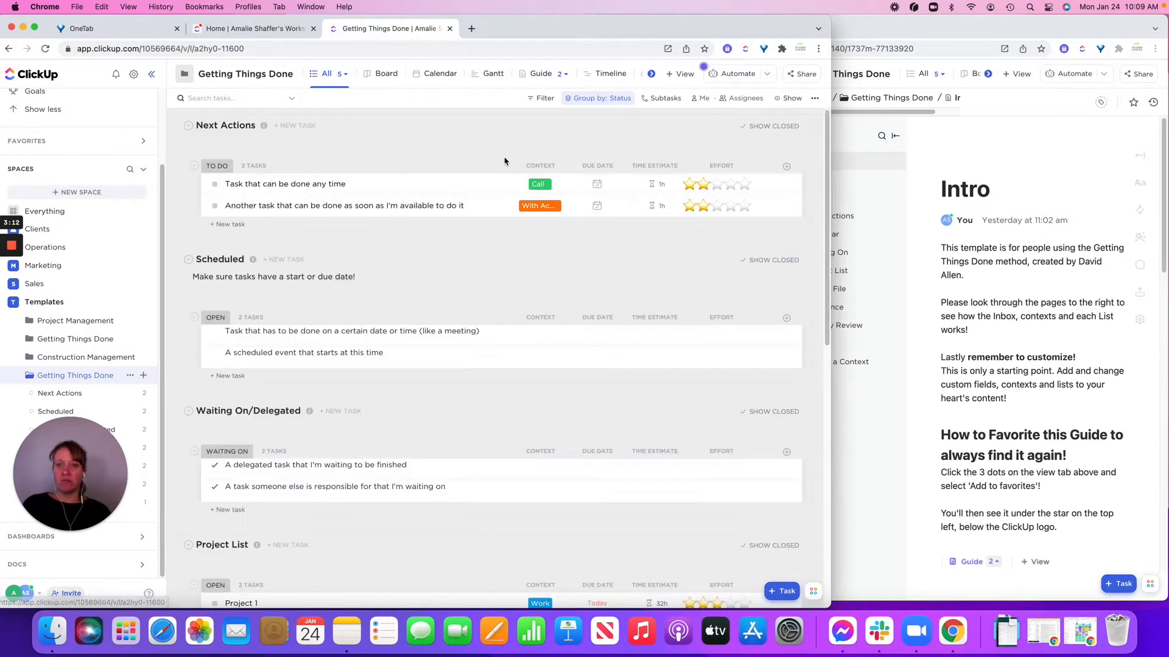
left_click(323, 75)
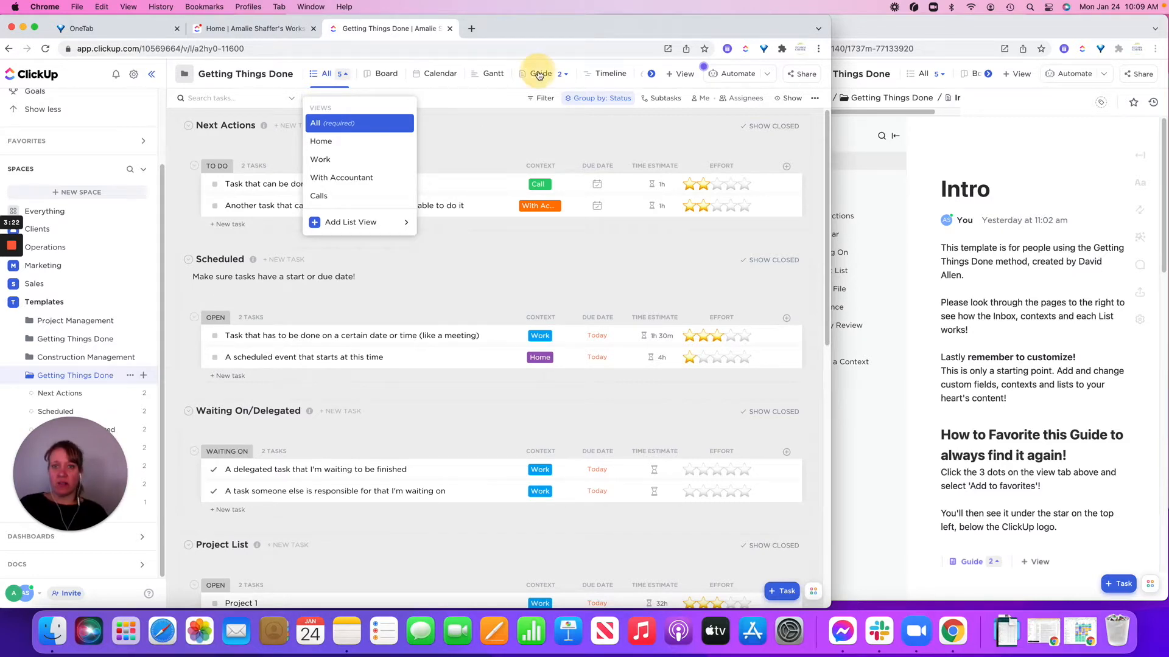
left_click(538, 74)
left_click(540, 73)
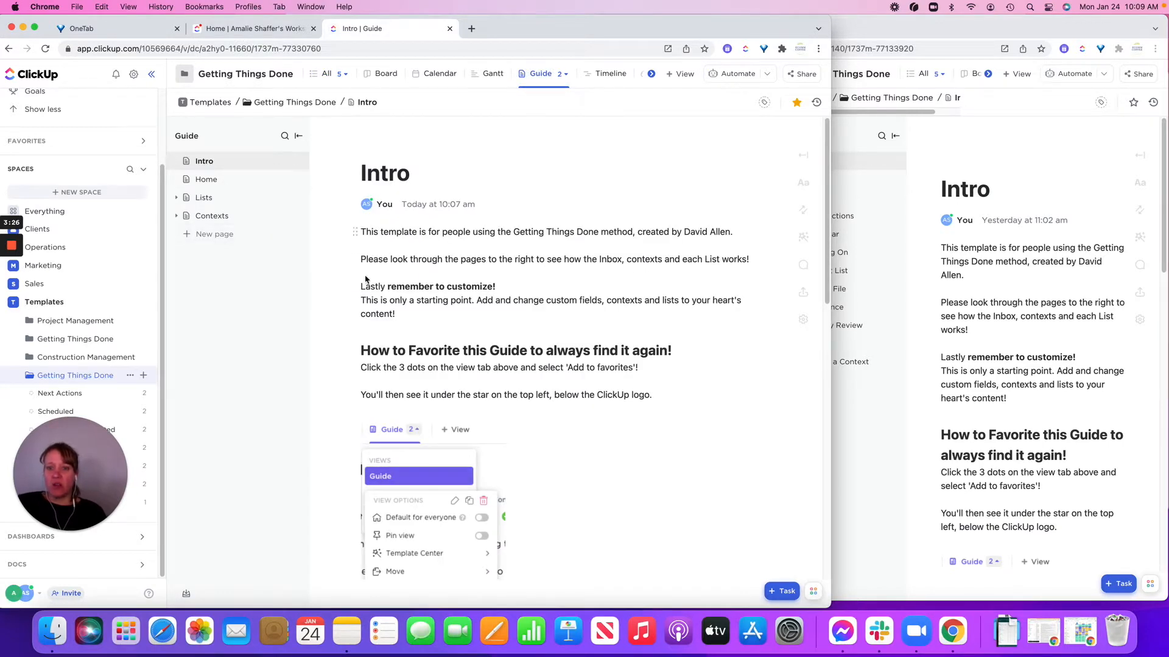
Step: Read the Intro page's Lists vs Folders section and the guide's Home page
scroll(431, 326, "down", 15)
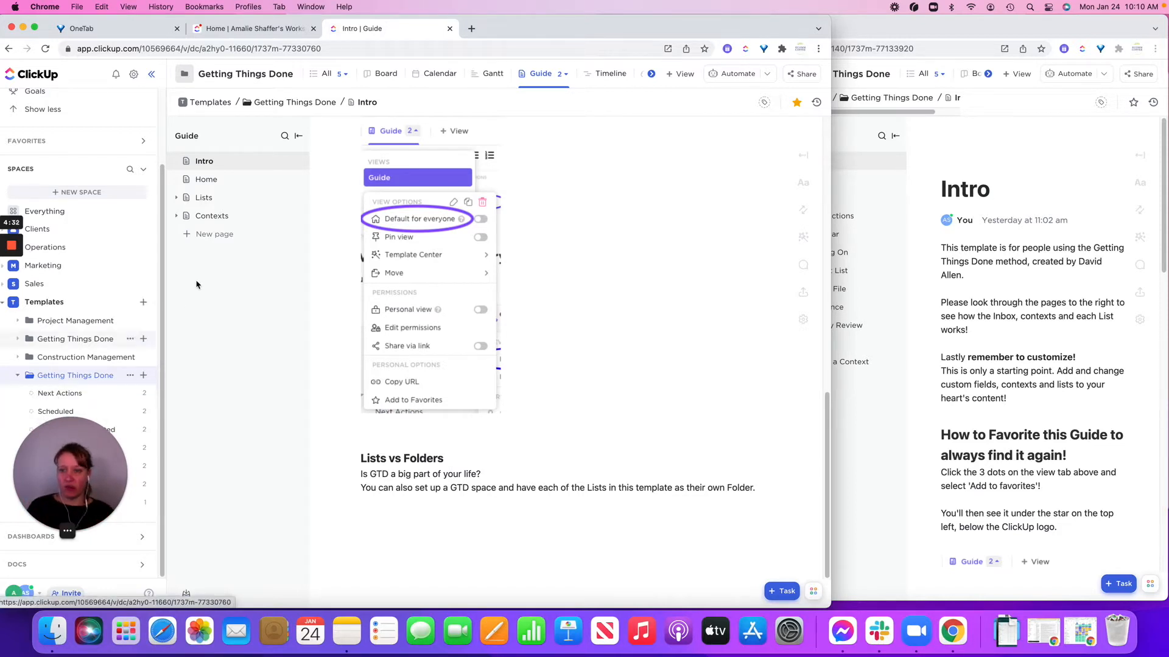
left_click(206, 179)
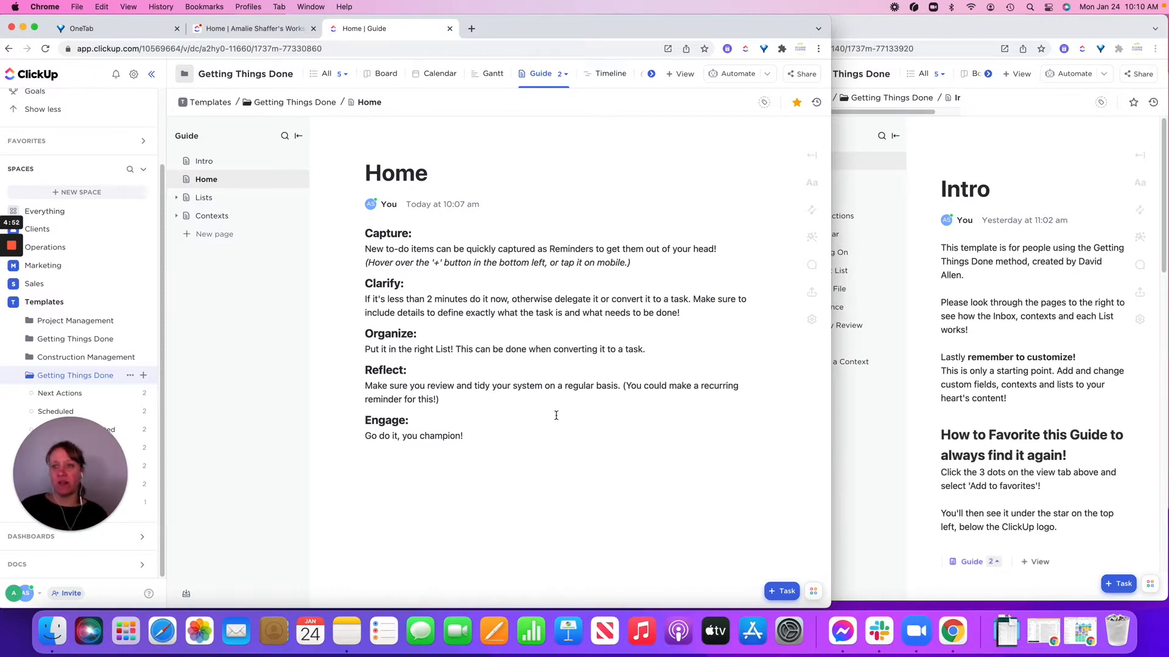
Step: Create a reminder for today named "Create Task For New Project" in My Work on the workspace home page
left_click(250, 28)
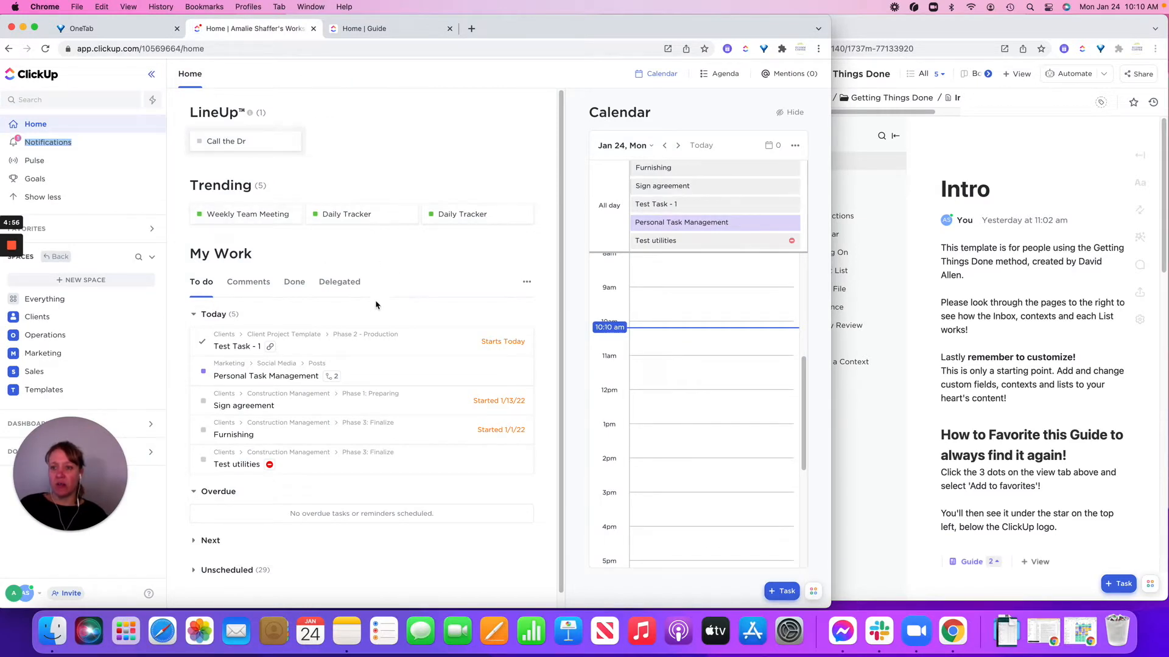
mouse_move(266, 317)
left_click(307, 315)
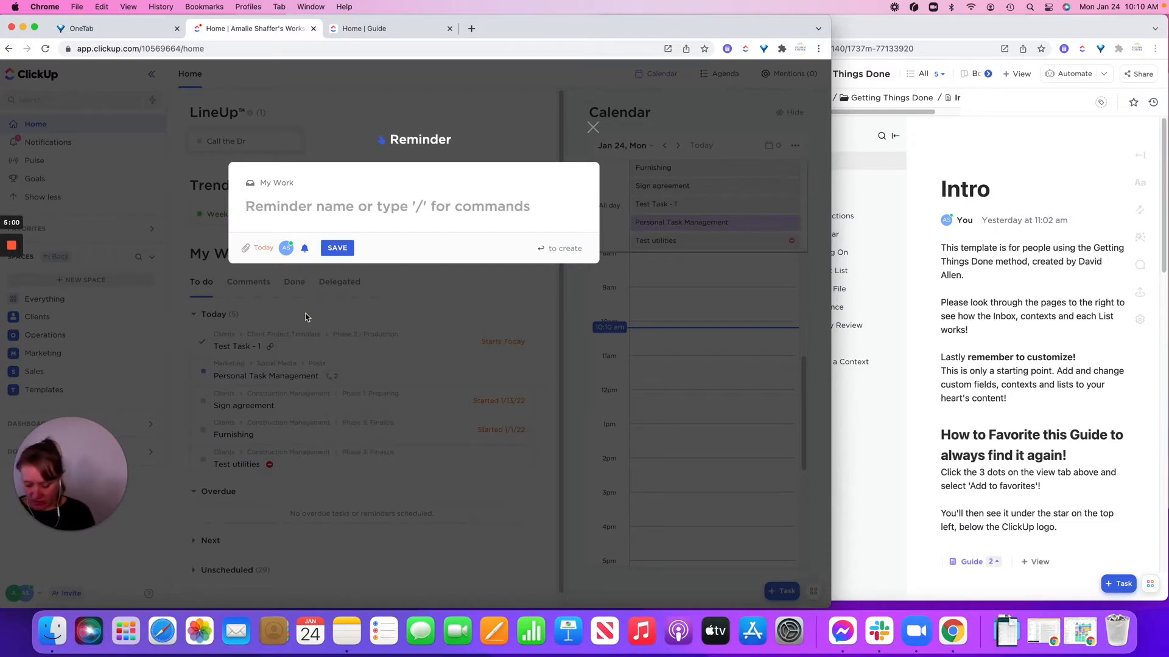
type("Create Tas")
key("BackSpace")
key("BackSpace")
type("sk For New")
key("BackSpace")
key("BackSpace")
key("BackSpace")
key("BackSpace")
key("BackSpace")
type("e N")
key("BackSpace")
key("BackSpace")
key("BackSpace")
type("e")
key("BackSpace")
type("r")
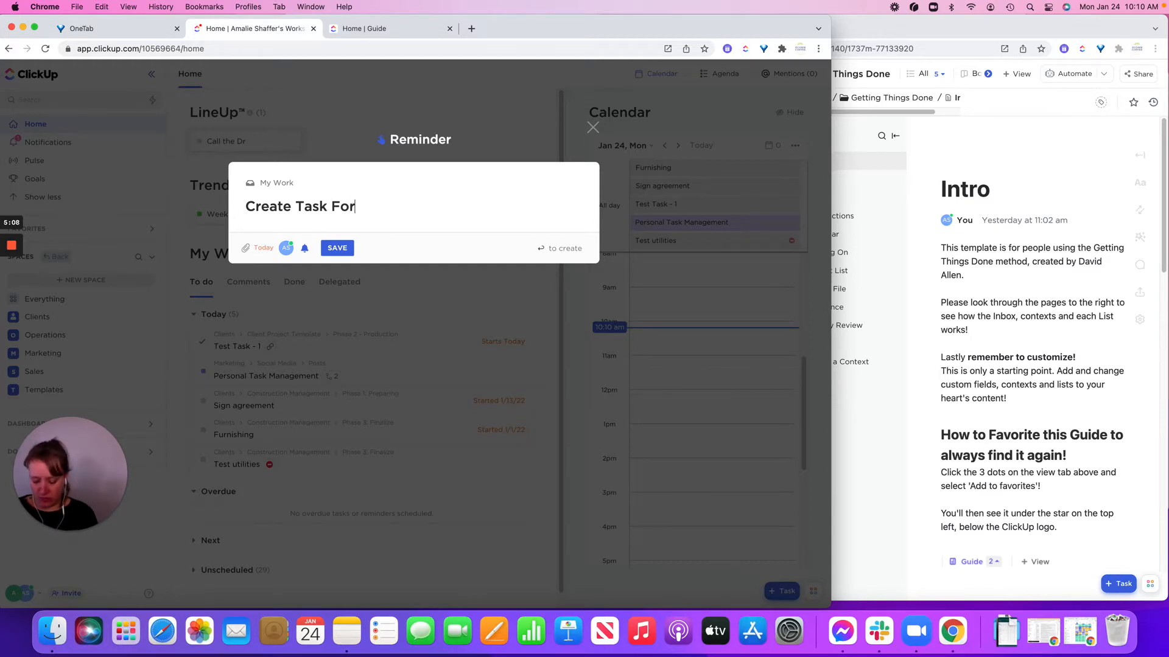
type(" N")
key("BackSpace")
type("New Per")
key("BackSpace")
key("BackSpace")
type("roject")
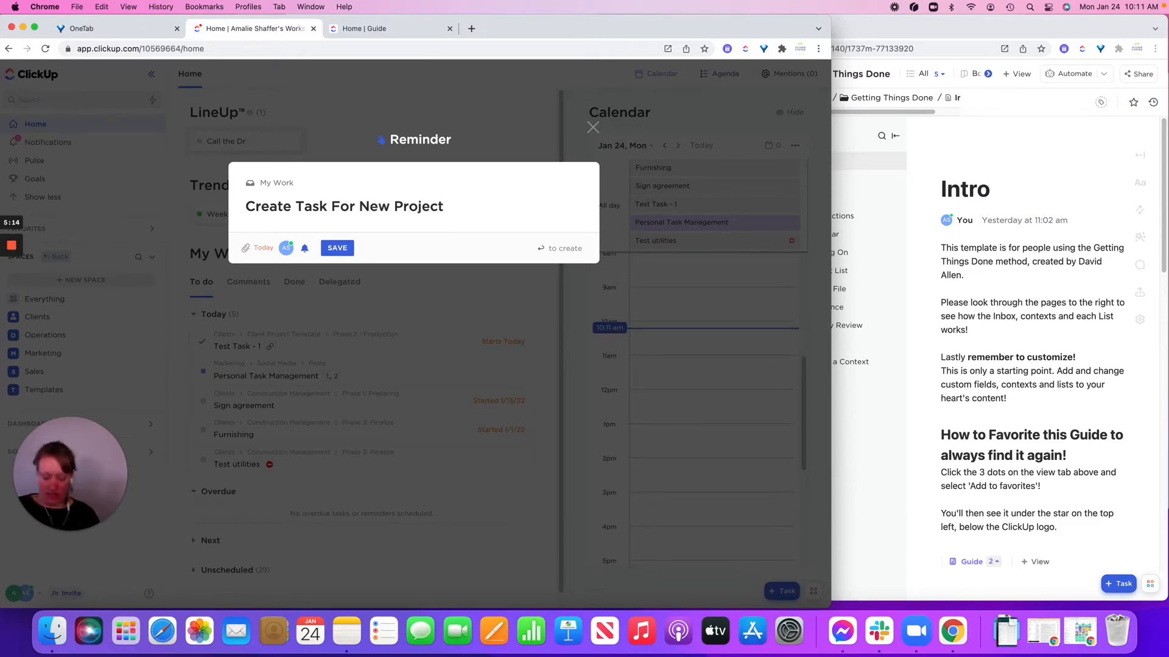
left_click(339, 250)
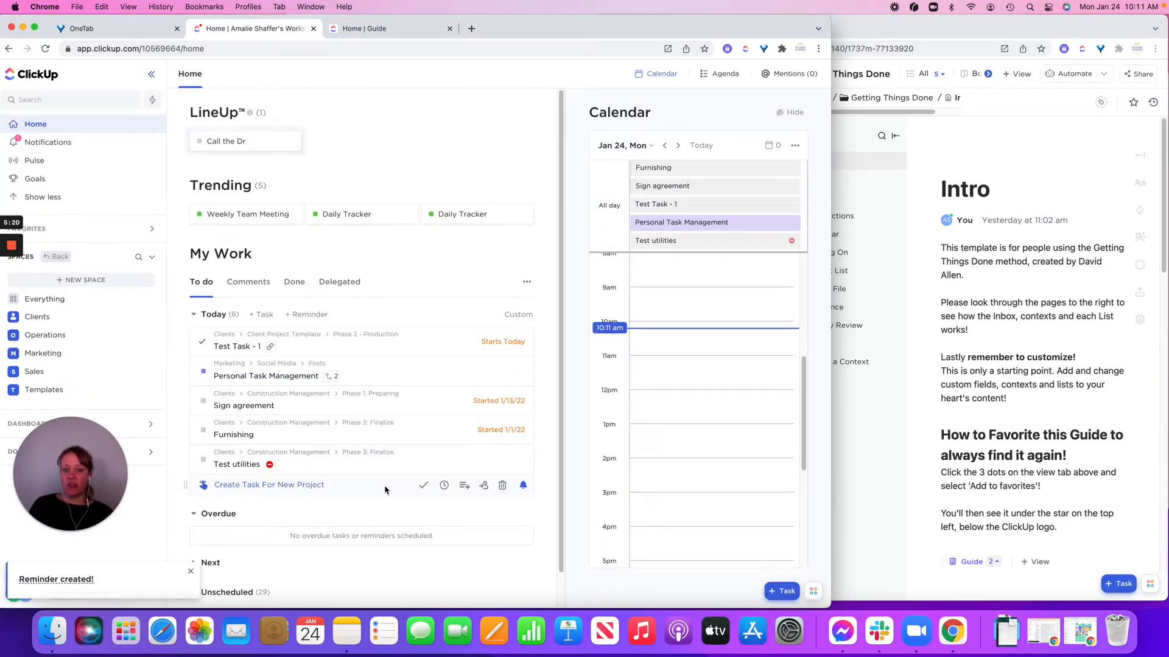
Step: Inspect the convert-to-task options of the Create Task For New Project reminder, dismiss them and return to the guide
left_click(465, 486)
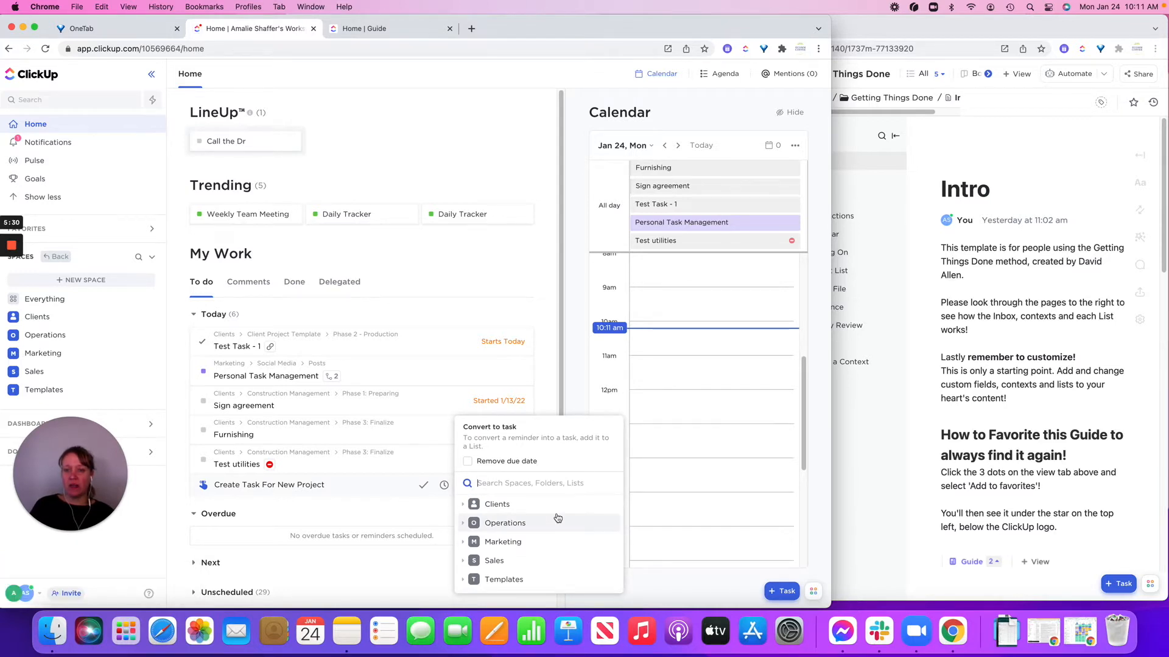
left_click(428, 269)
left_click(356, 27)
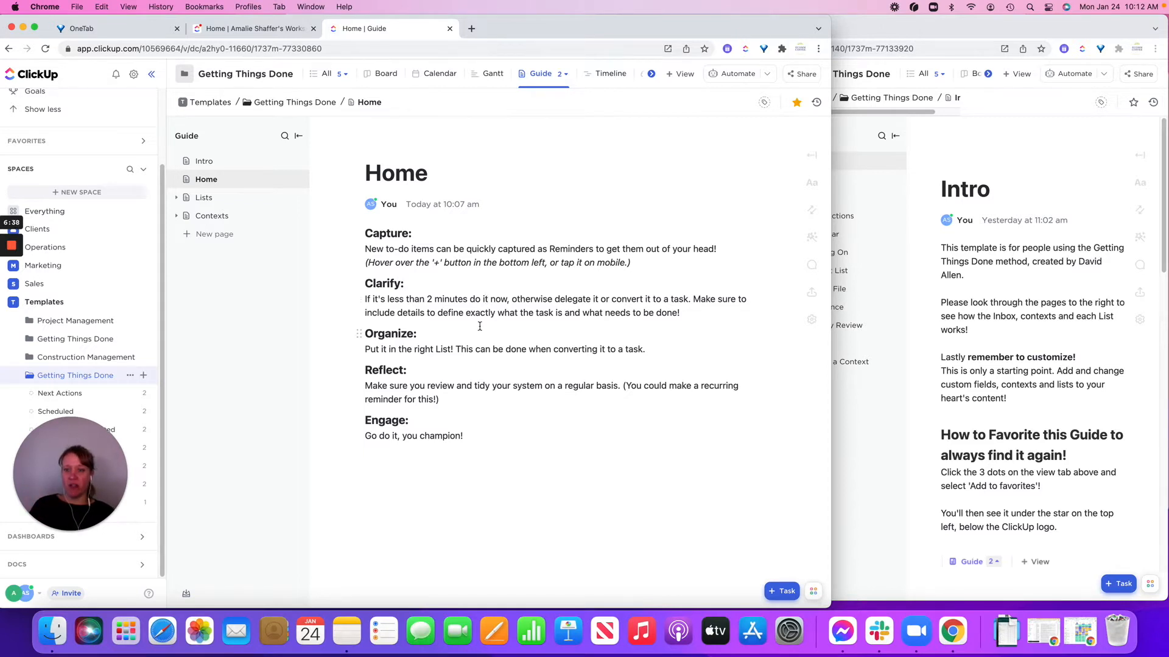
Step: Read the Next Actions and Calendar pages in the guide's Lists section
left_click(175, 198)
left_click(229, 216)
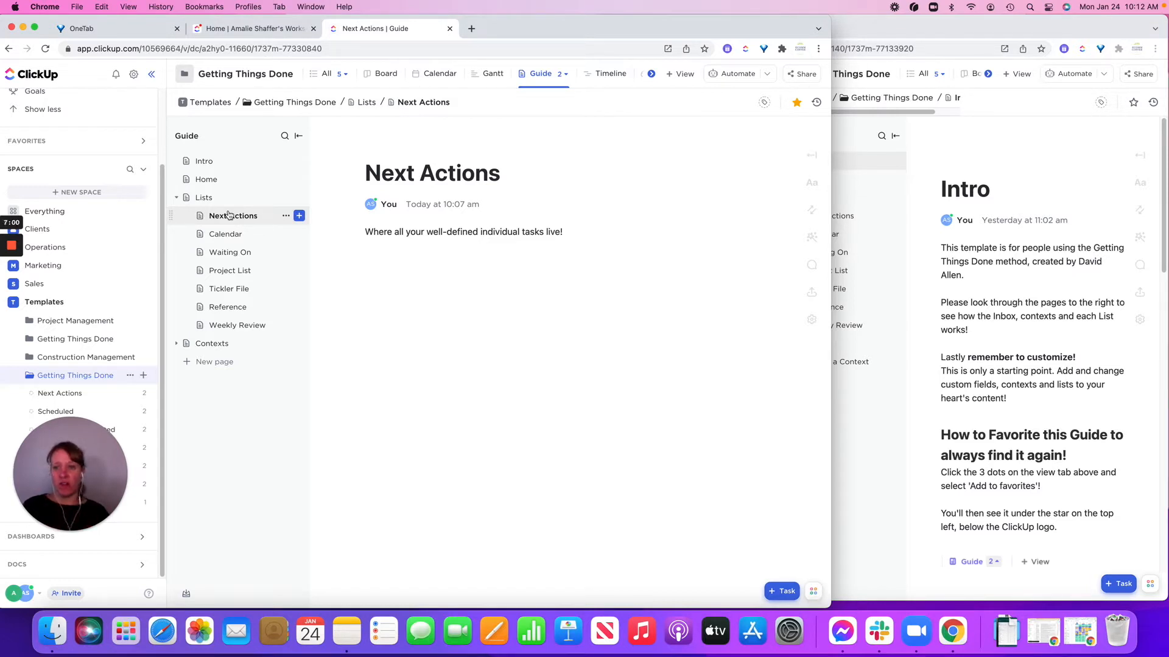
left_click(215, 239)
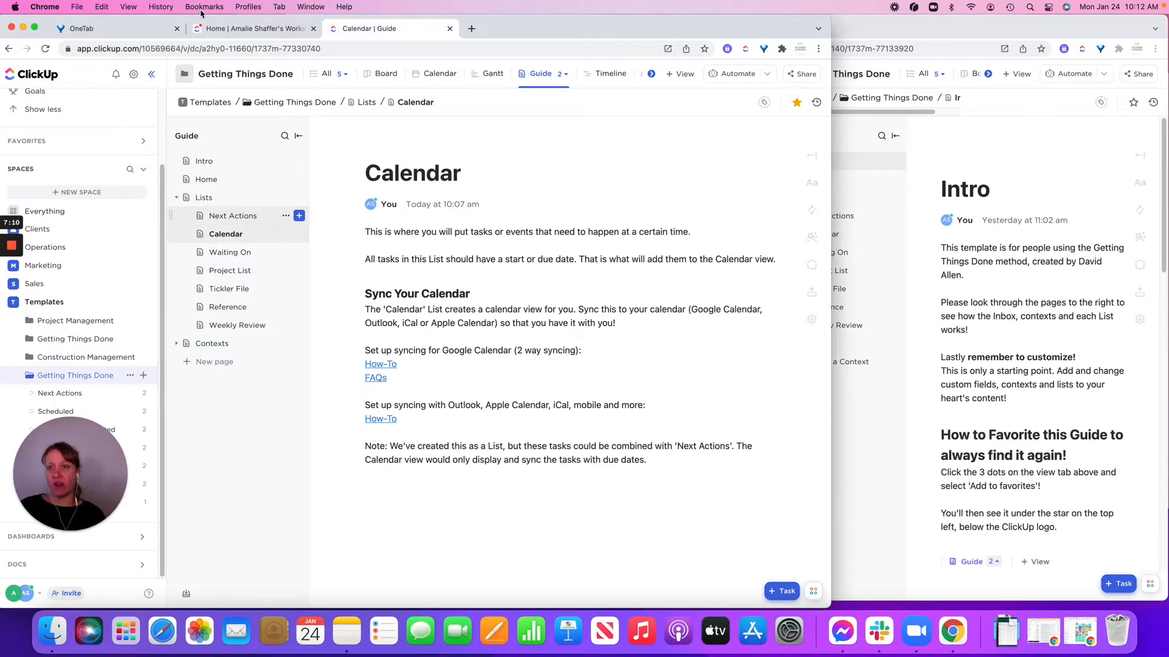
Step: Look over today's calendar on the workspace home page and return to the guide's Calendar page
left_click(233, 31)
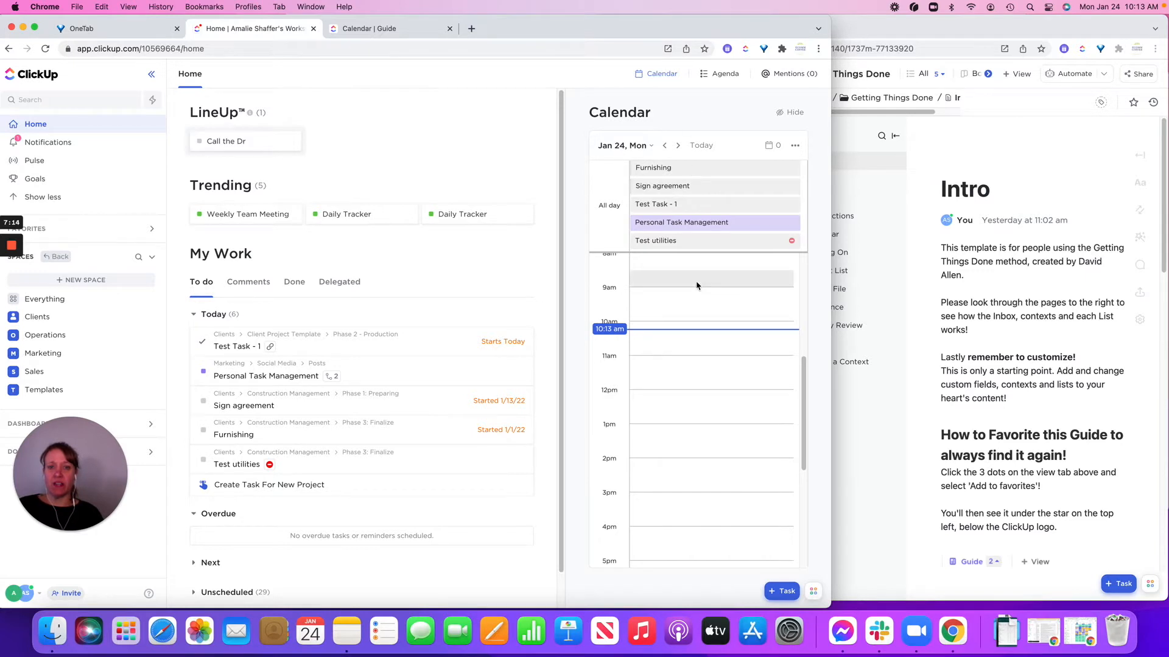
scroll(697, 286, "down", 2)
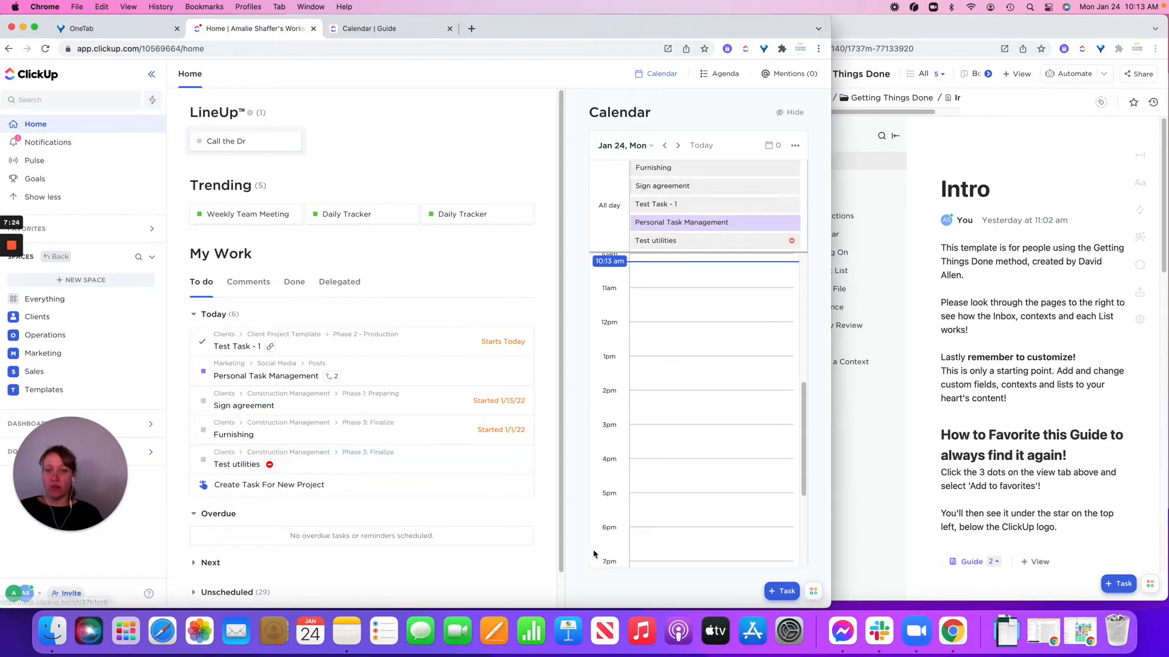
left_click(374, 28)
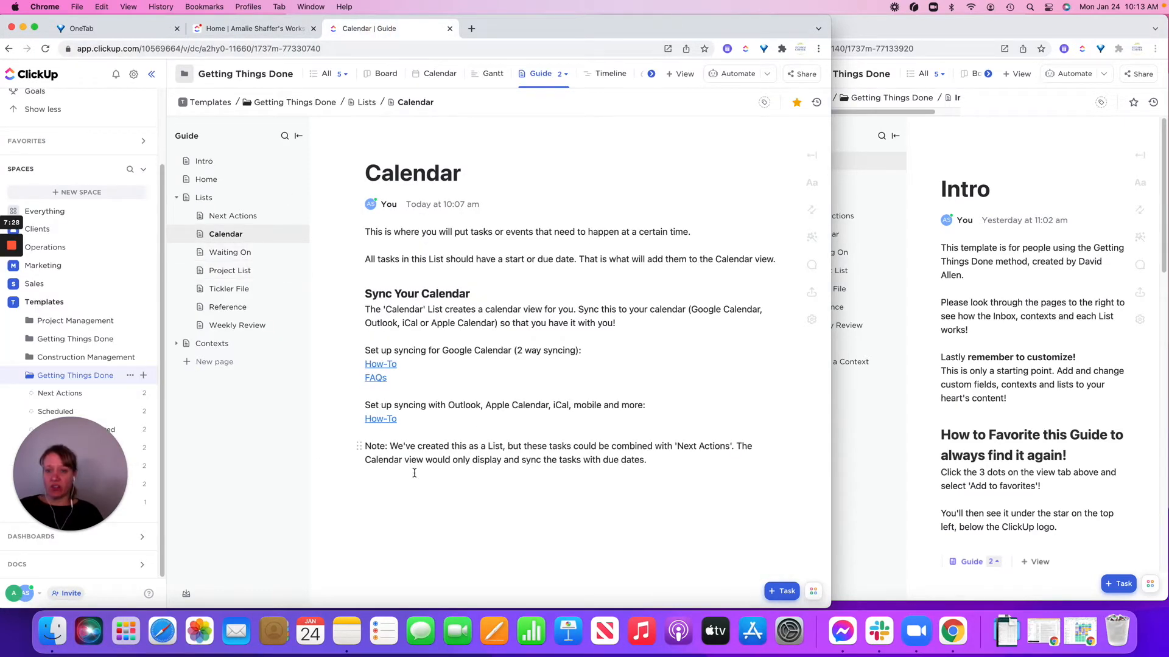
Step: Read the Waiting On and Project List pages in the guide's Lists section
left_click(232, 256)
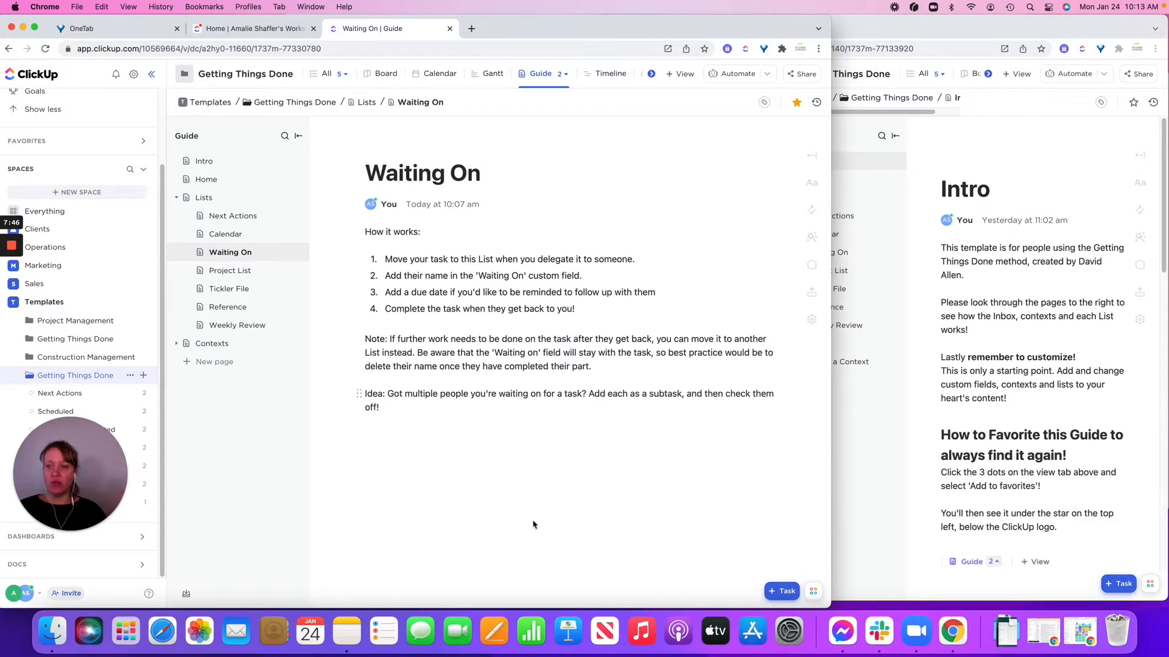
mouse_move(45, 482)
left_click_drag(58, 485, 90, 280)
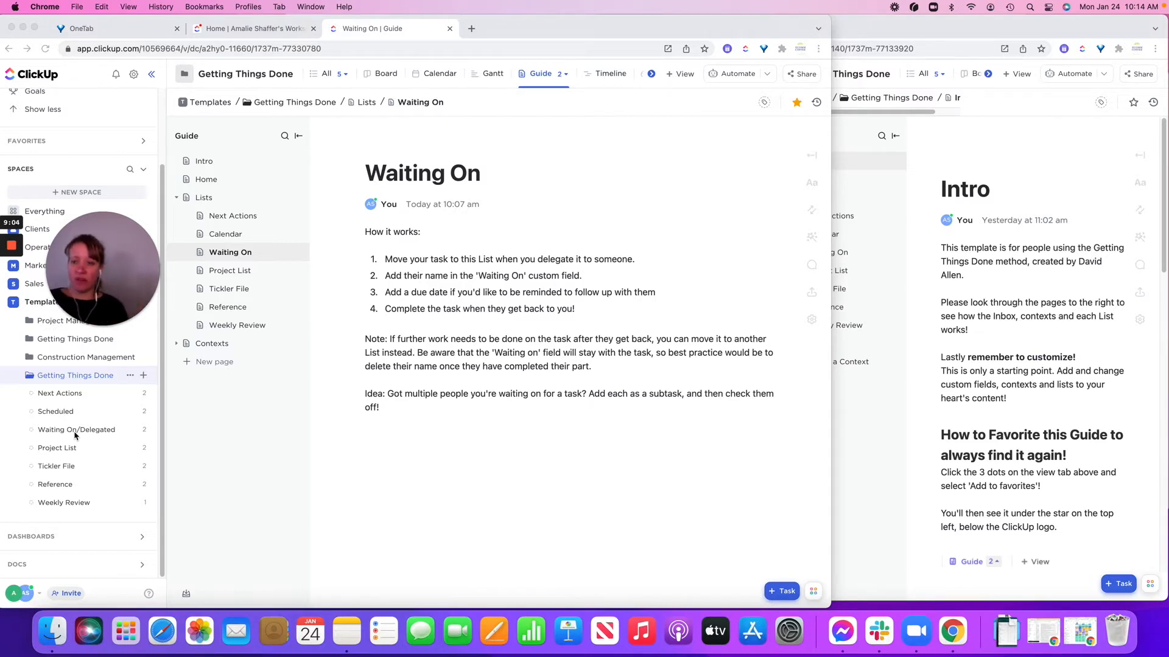
left_click(222, 272)
left_click(222, 272)
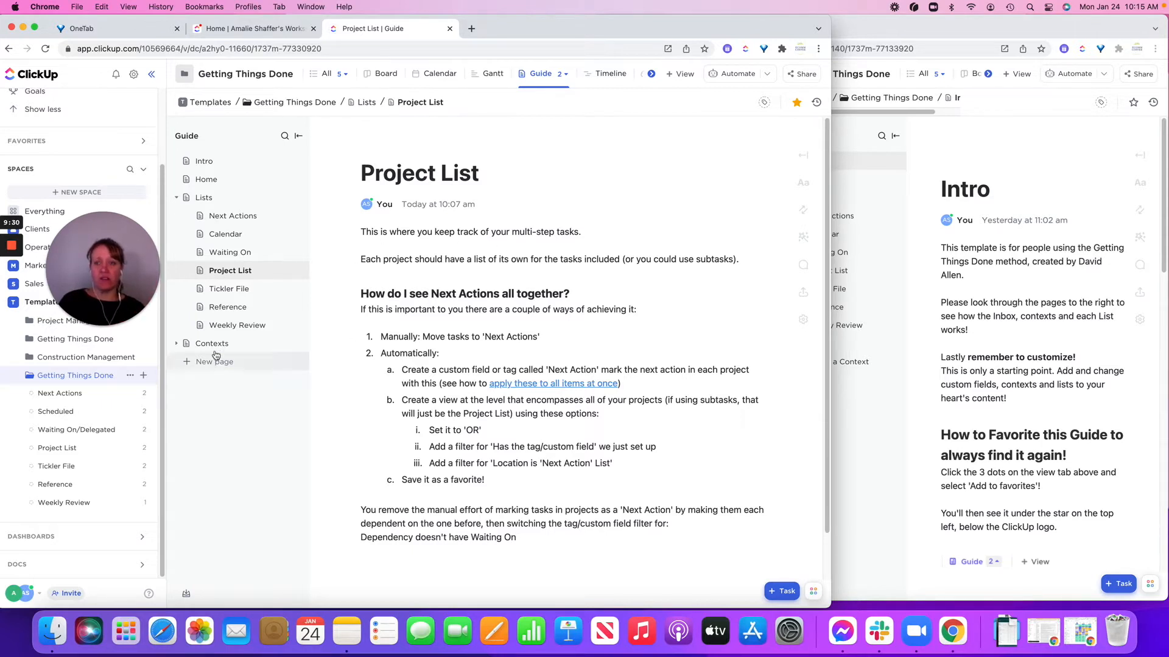
Step: Show empty statuses in the List view of the folder's Next Actions list and save the view
left_click(224, 216)
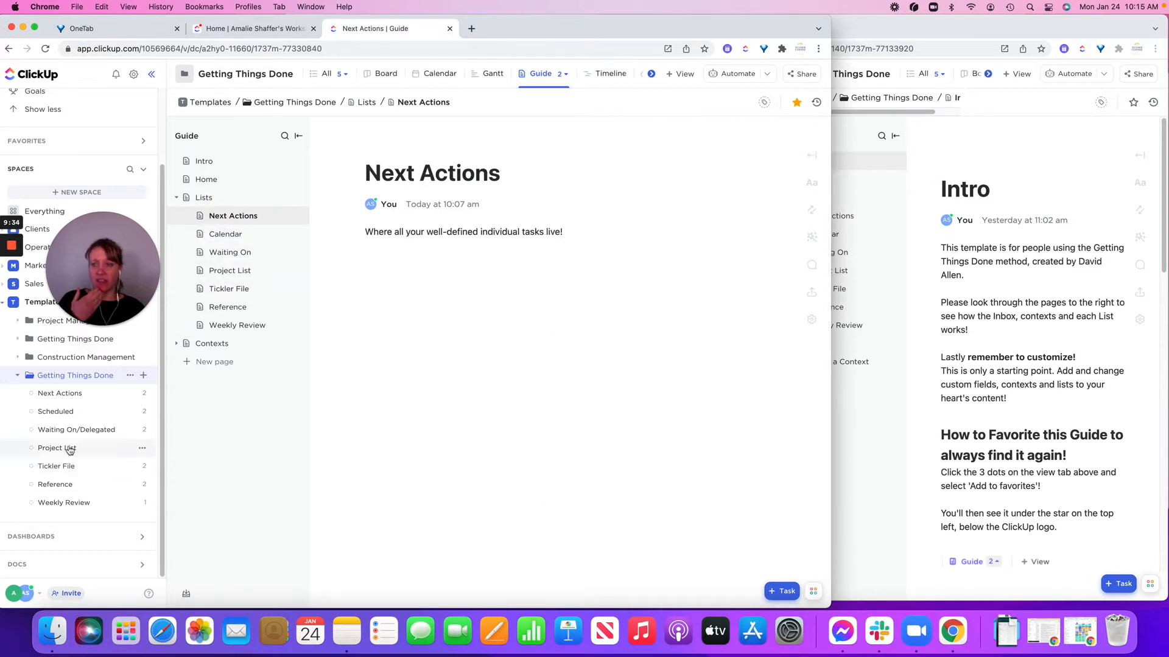
left_click(61, 394)
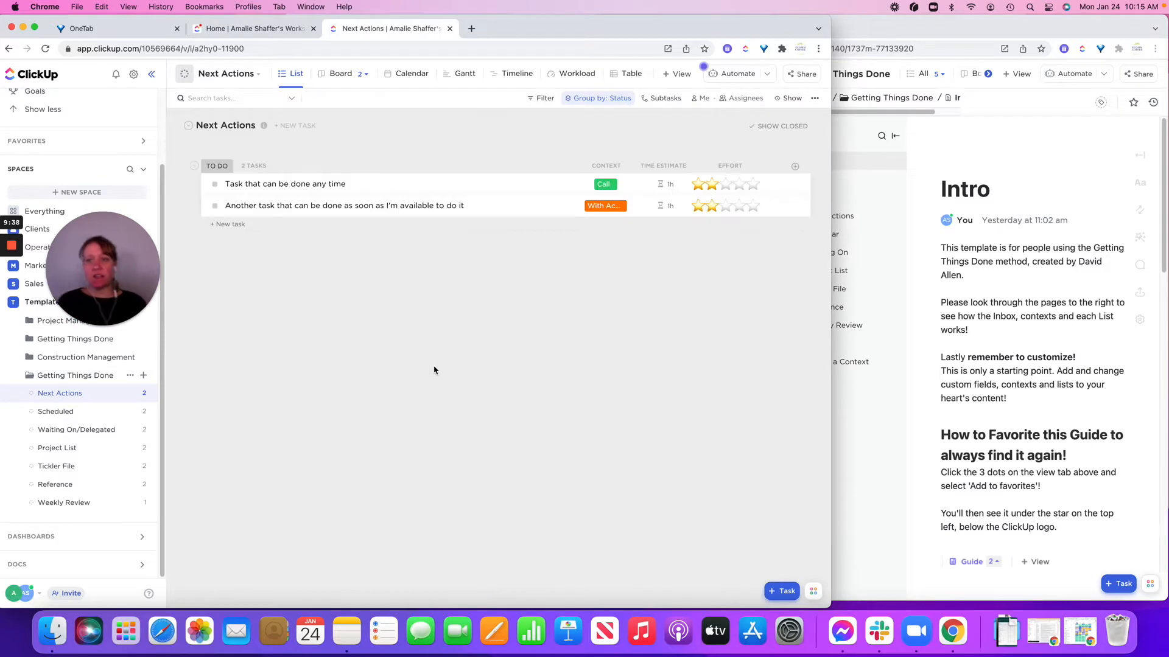
left_click(779, 99)
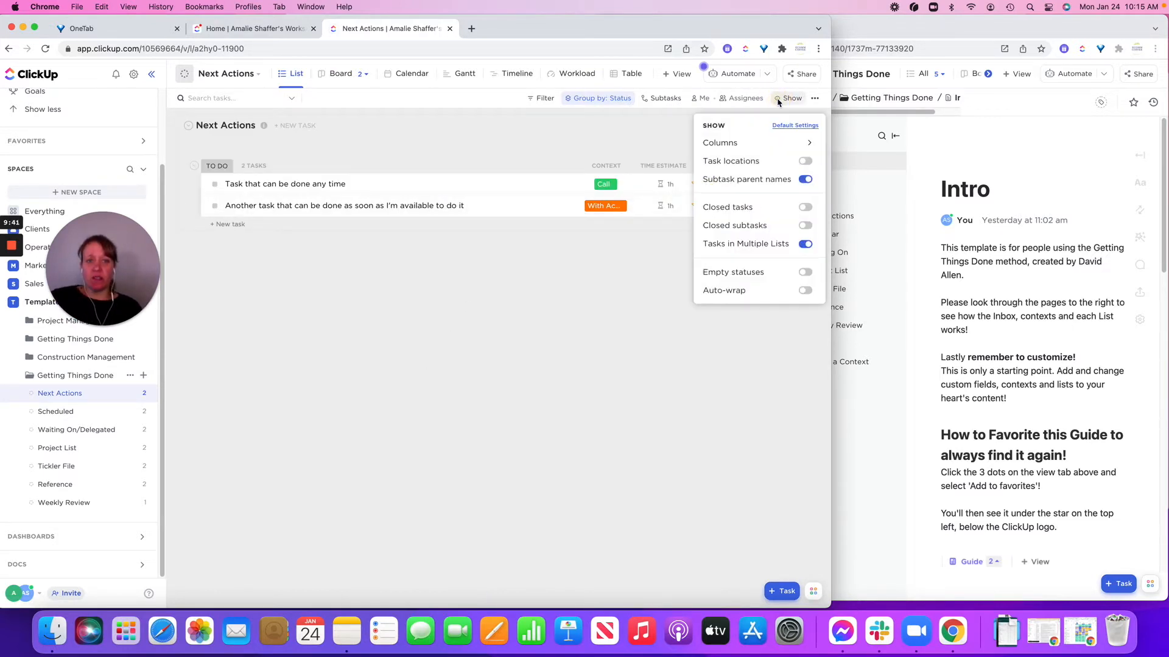
left_click(804, 272)
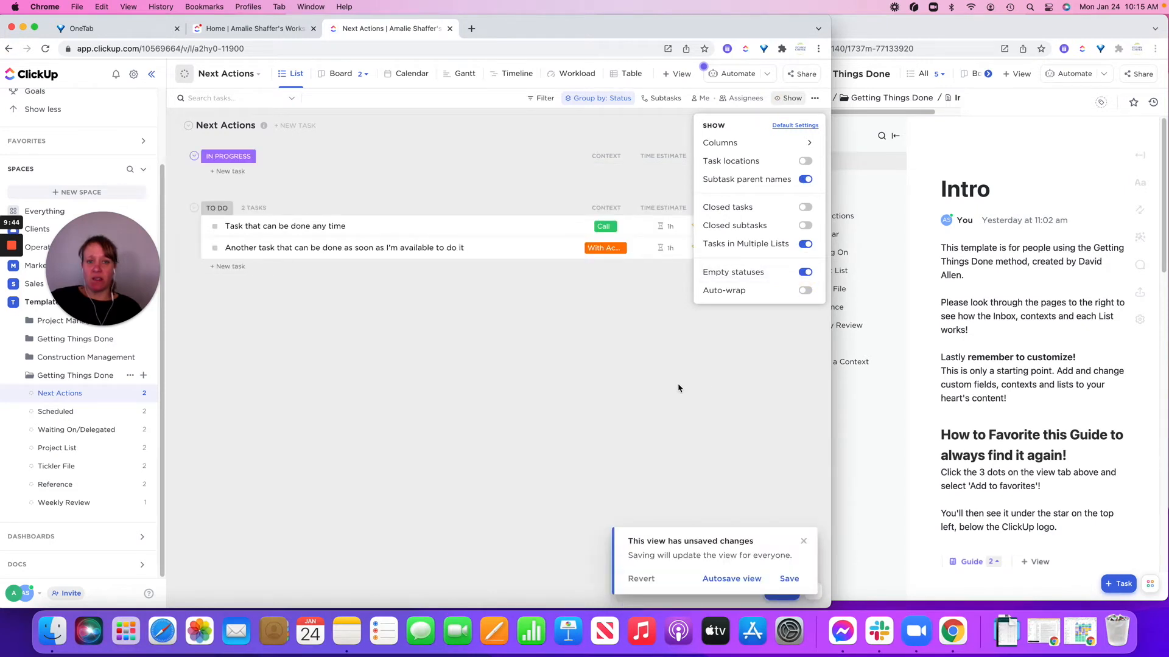
left_click(791, 579)
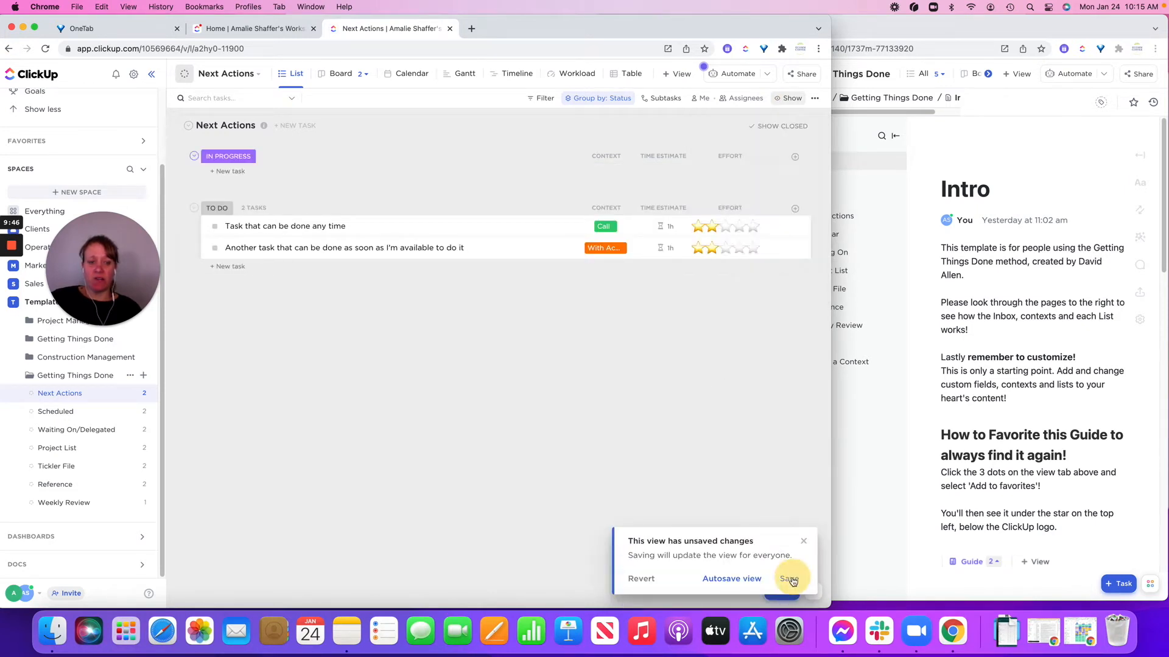
Step: Reverse the status group order so To Do leads the Next Actions list, and check the first task's Context options
left_click(583, 99)
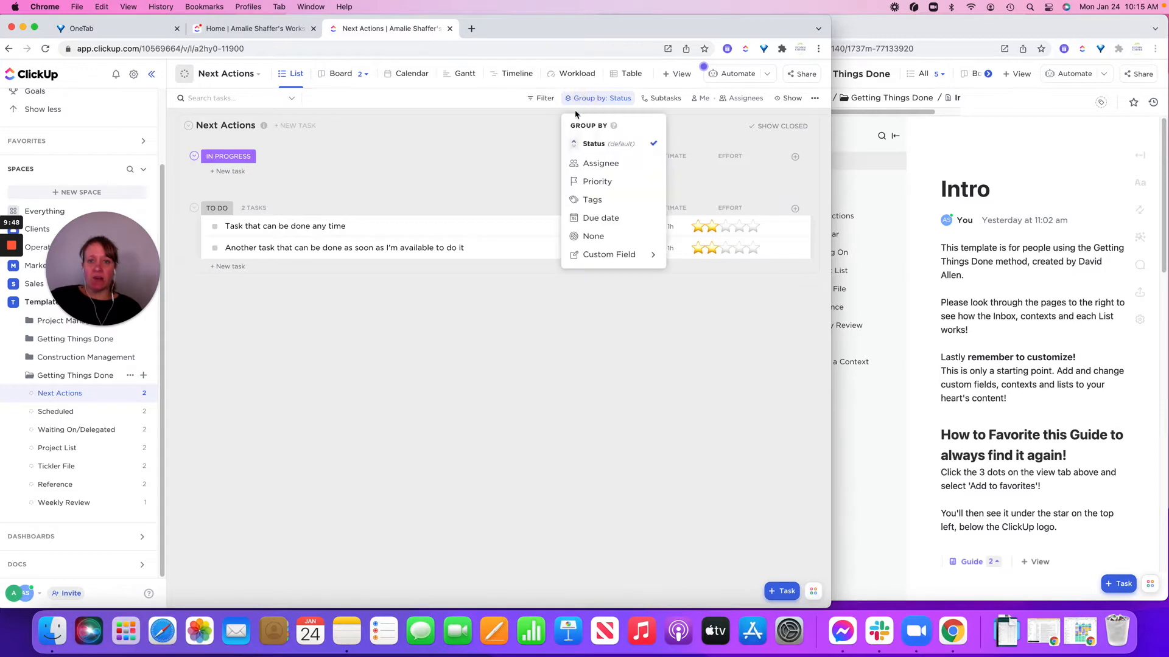
left_click(576, 152)
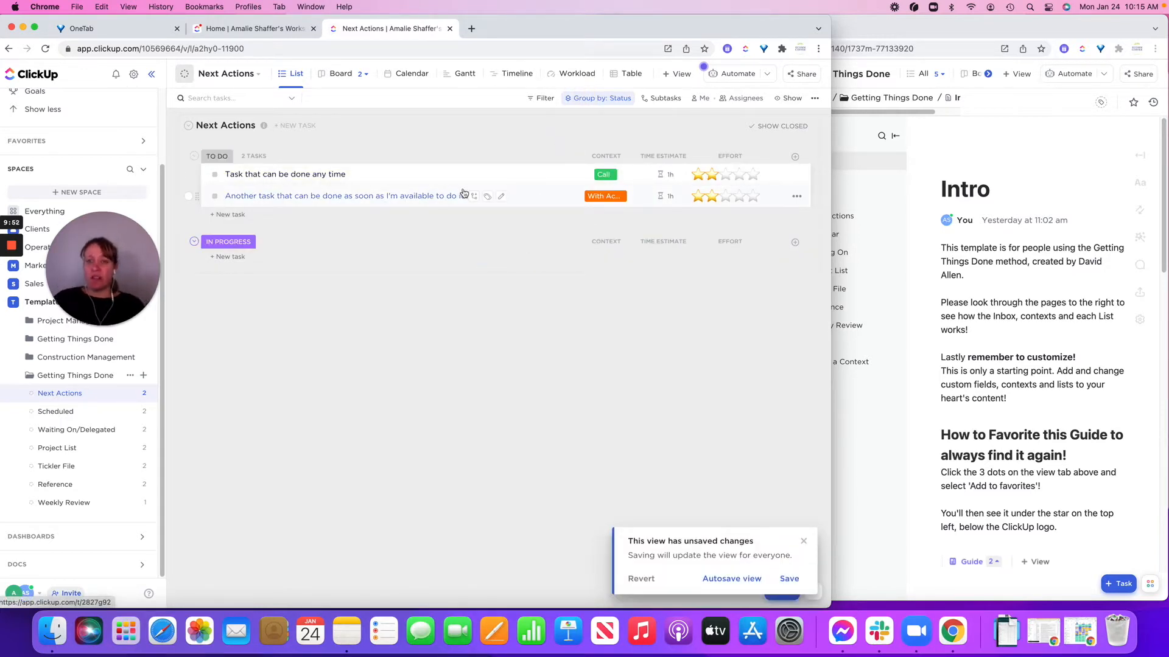
left_click(603, 177)
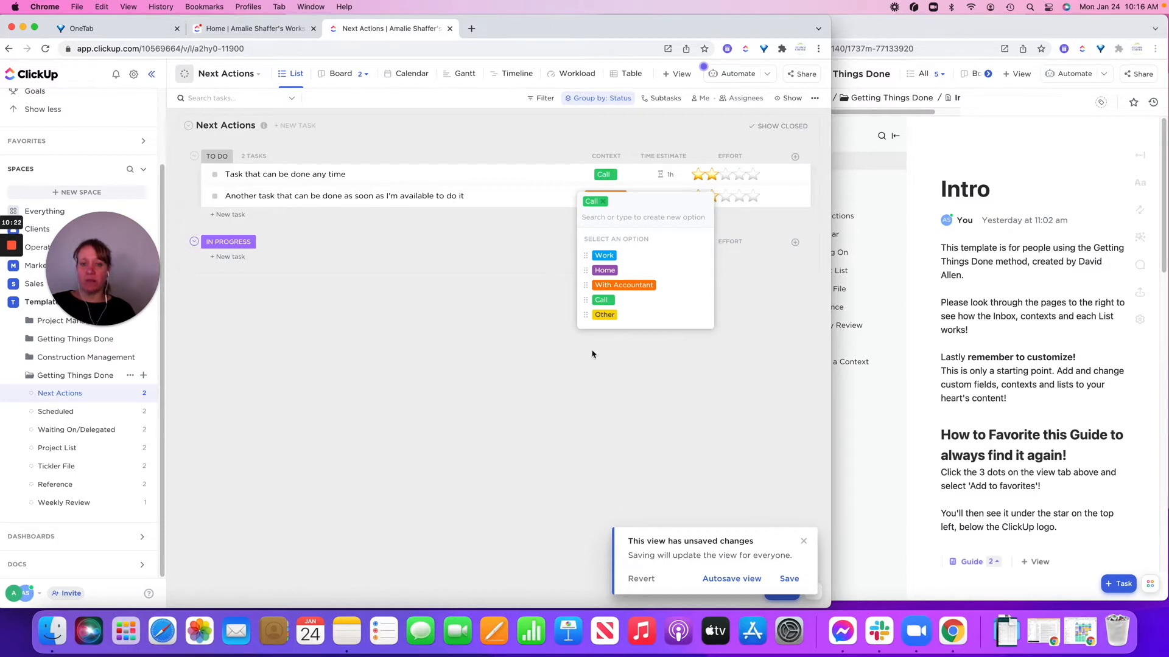
left_click(513, 459)
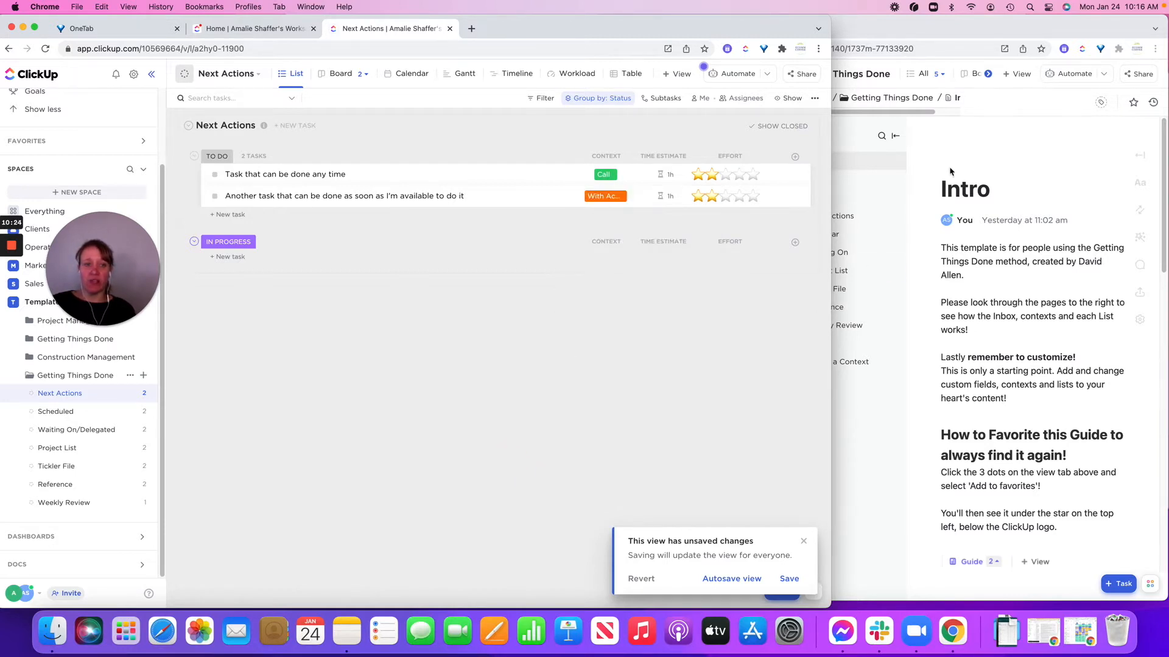
Step: Read the Contexts page and its Create a Context subpage in the guide
left_click(958, 162)
left_click(811, 344)
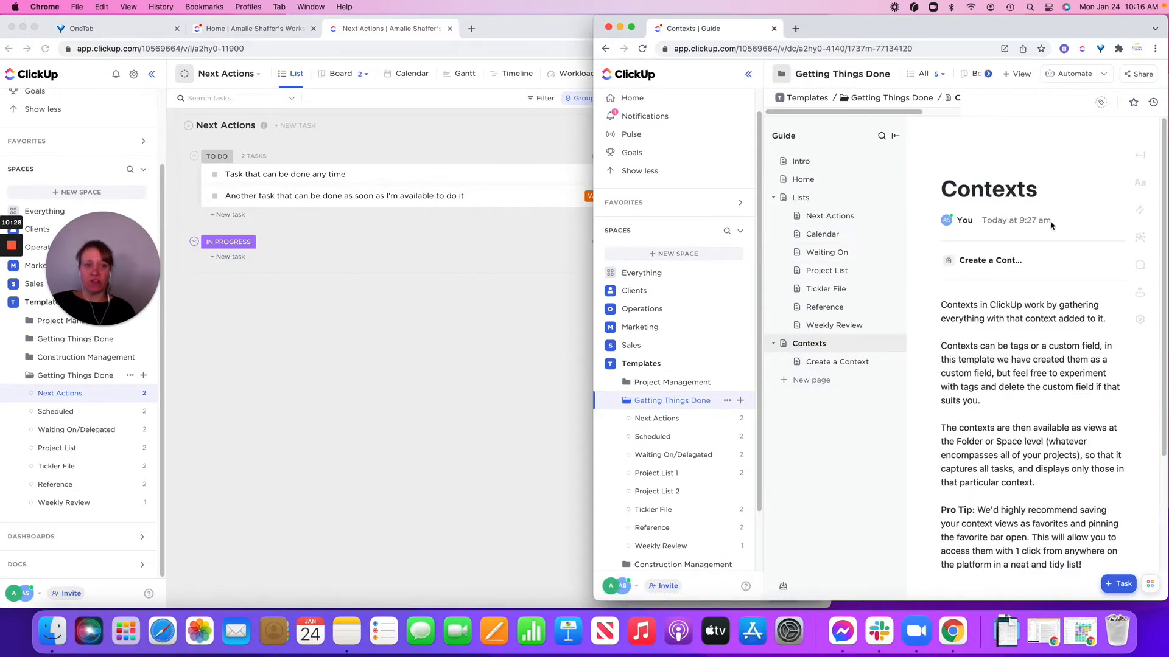
scroll(1006, 349, "down", 1)
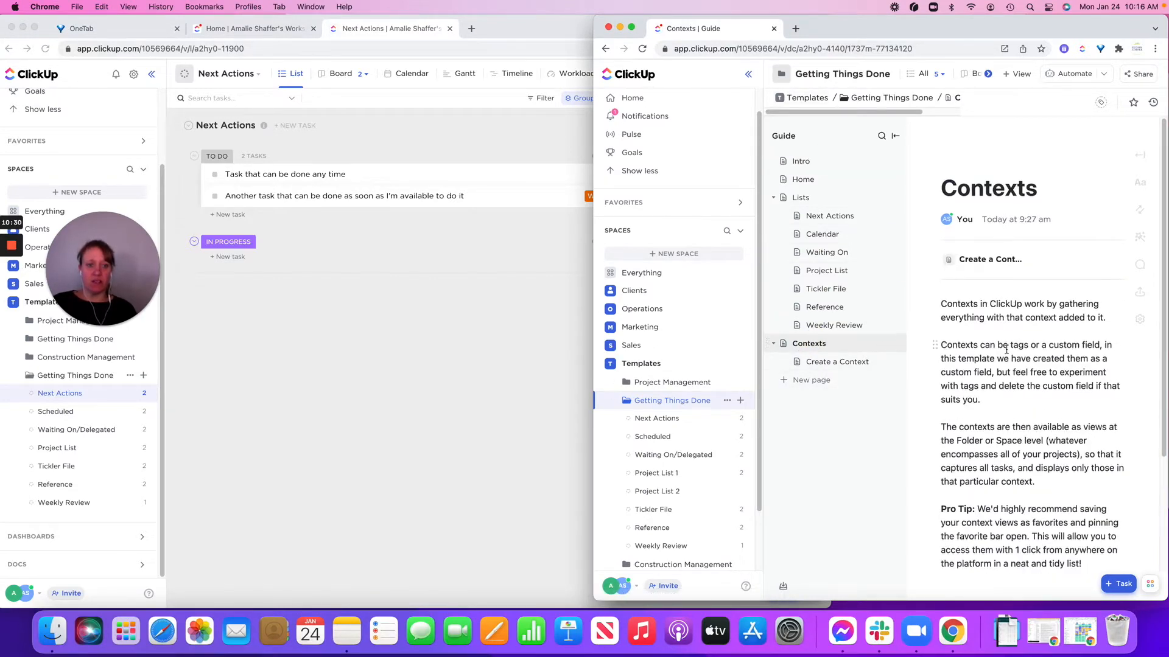
scroll(1006, 349, "down", 5)
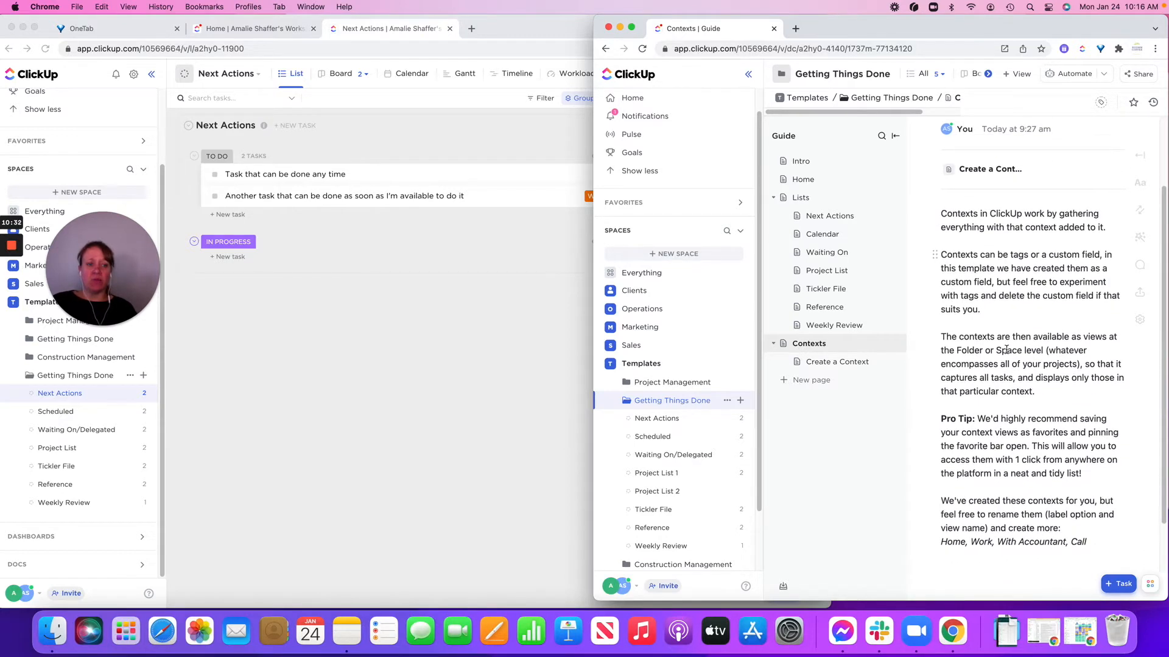
scroll(1006, 350, "down", 2)
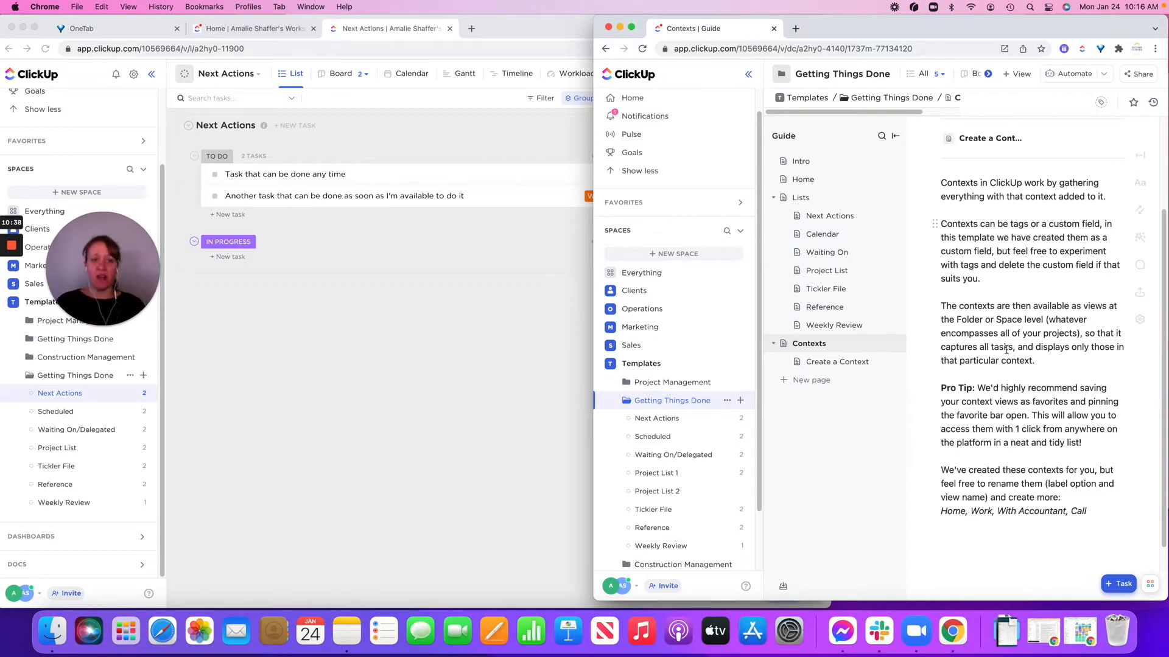
left_click(819, 363)
left_click(809, 343)
Step: Add and remove an empty option in the Context field's settings, and save the field and the Next Actions list view
left_click(457, 312)
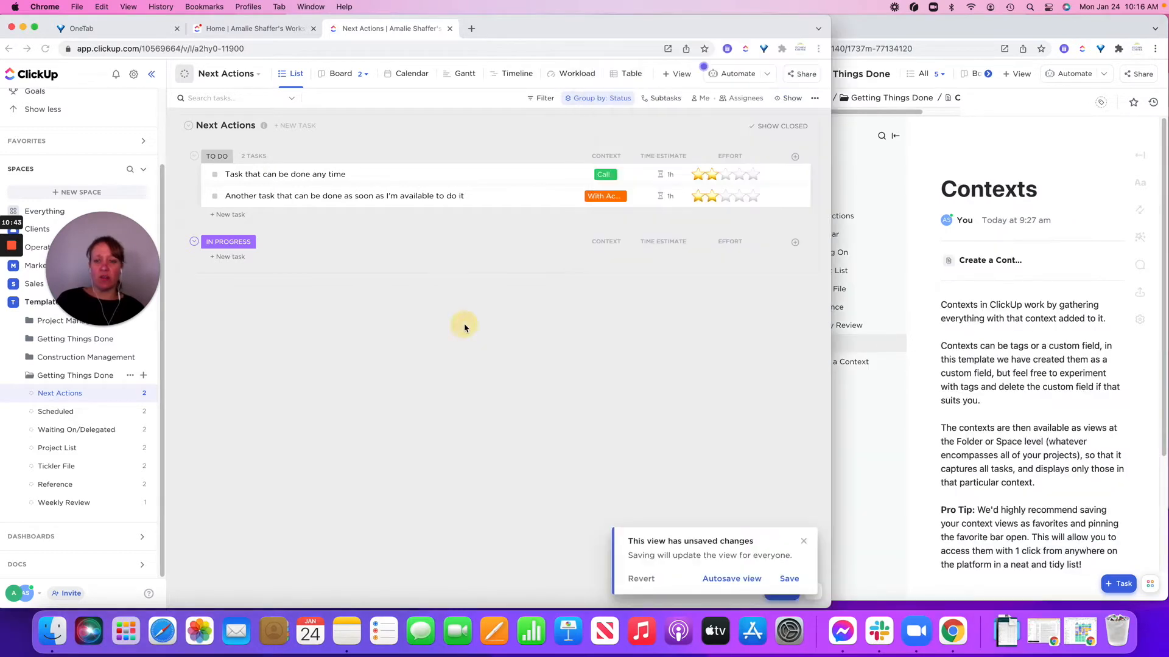
left_click(602, 159)
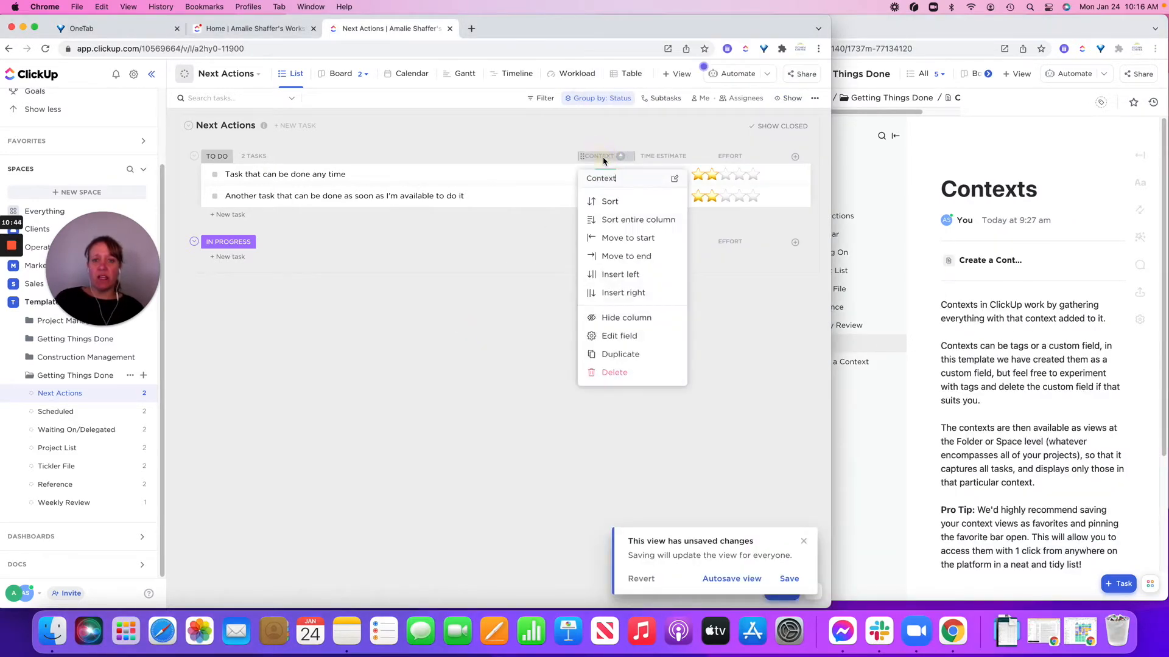
left_click(623, 336)
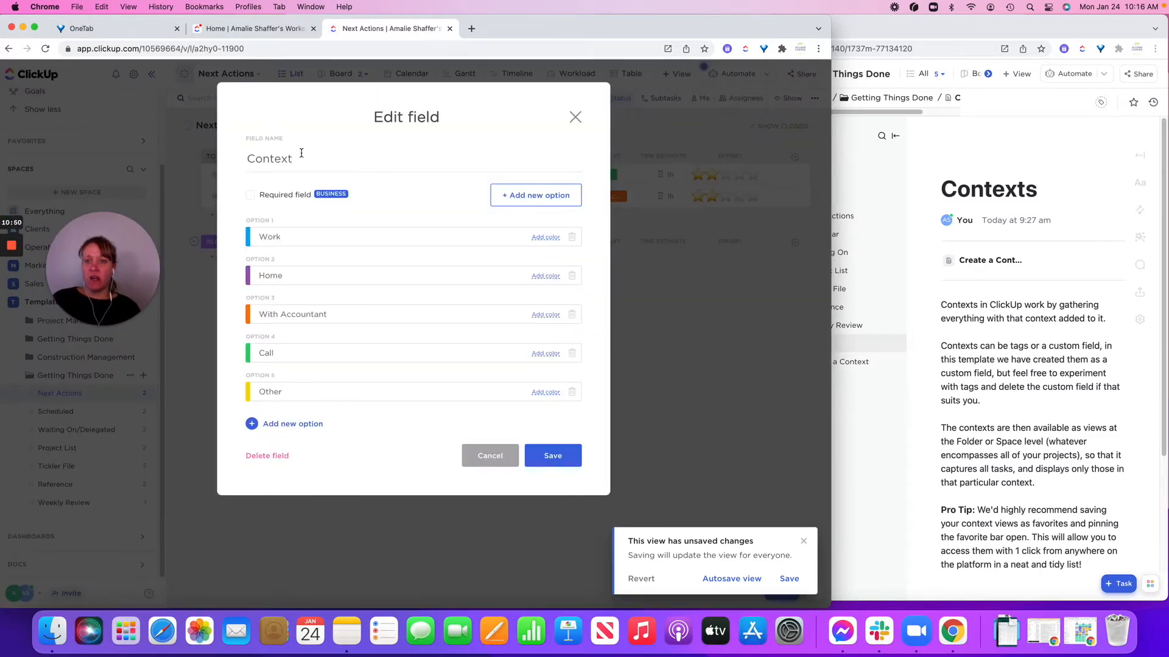
left_click(288, 425)
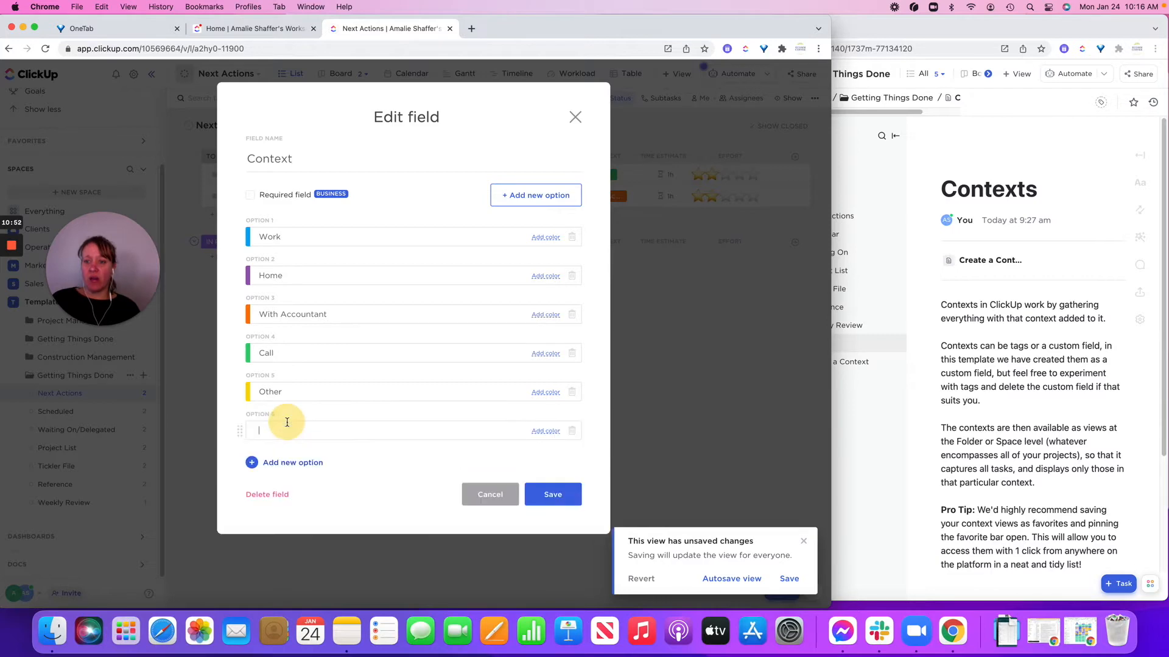
left_click(572, 432)
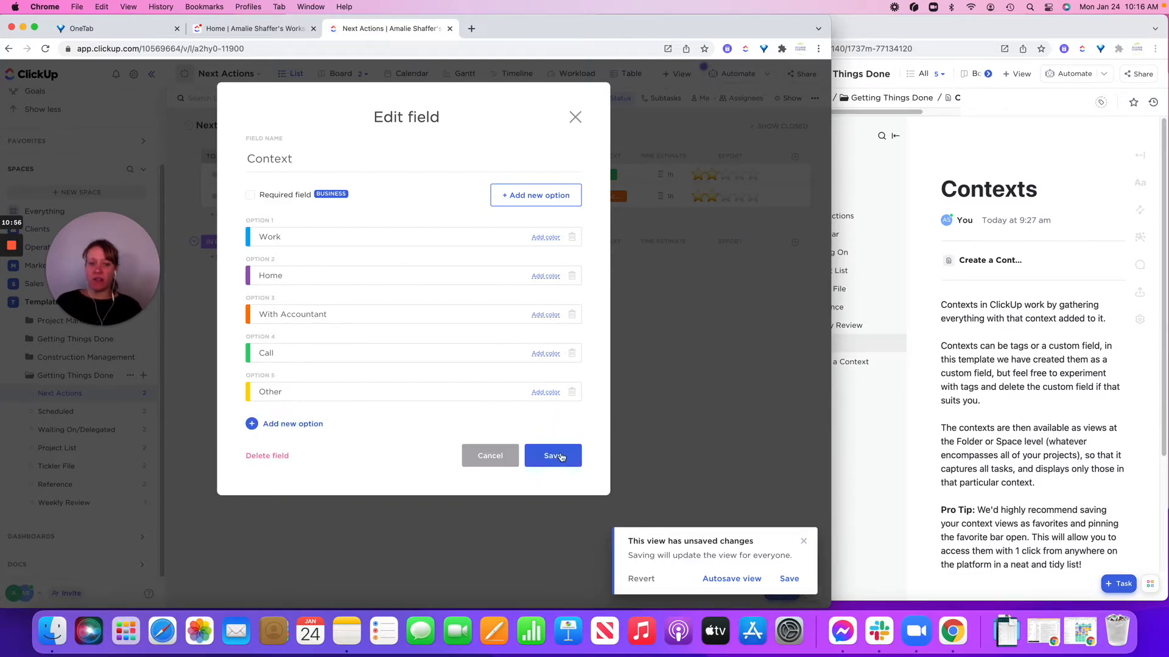
left_click(561, 457)
left_click(788, 578)
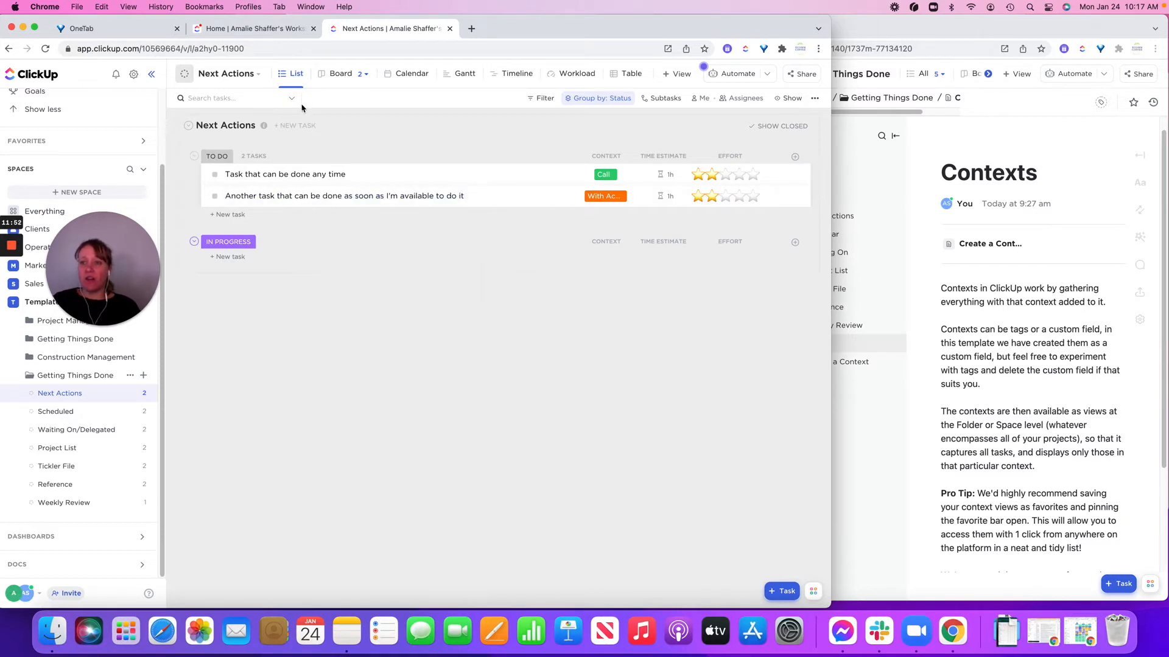
Step: Read the guide's Next Actions page and look at the Next Actions list in Calendar view
left_click(993, 414)
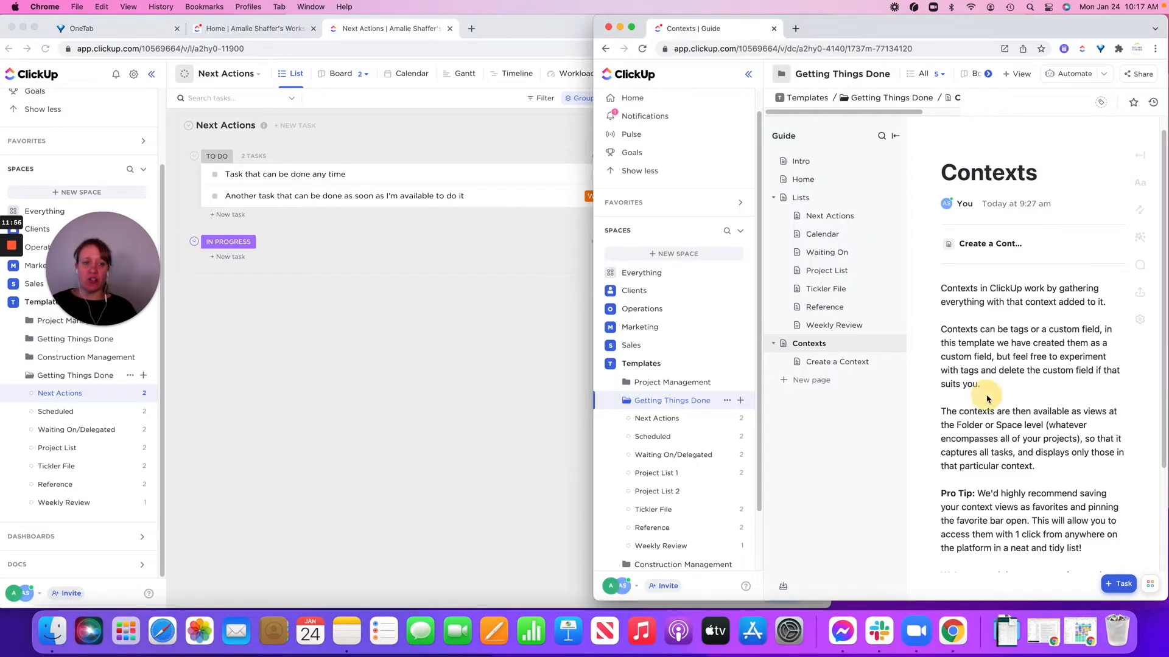
left_click(814, 218)
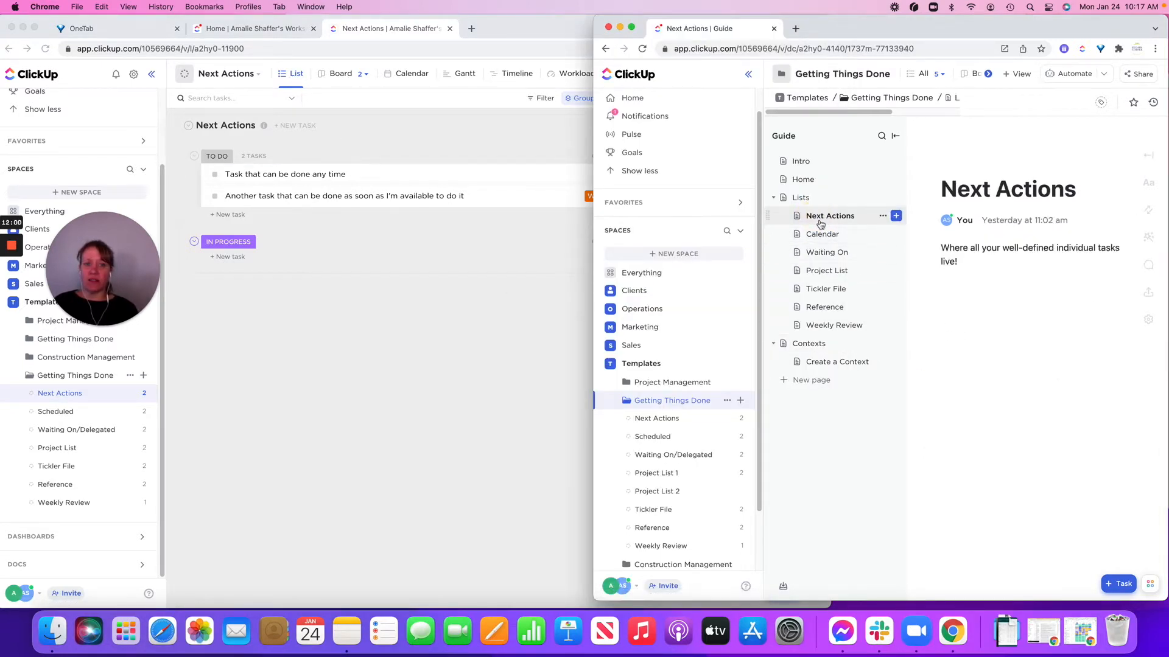
left_click(388, 432)
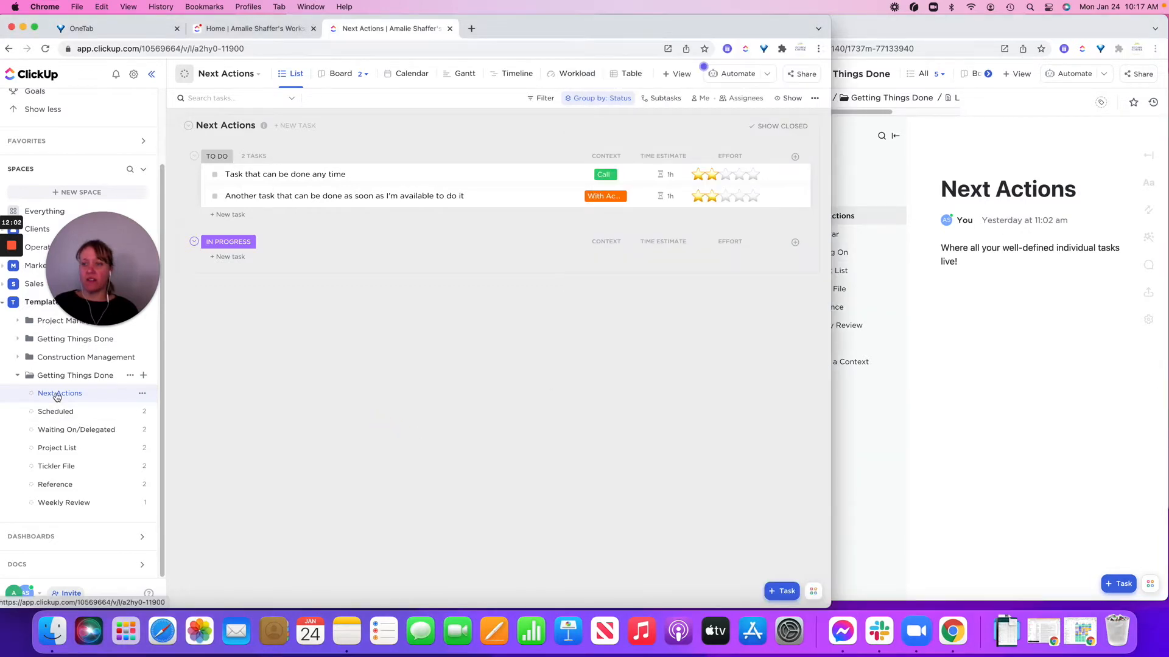
left_click(411, 76)
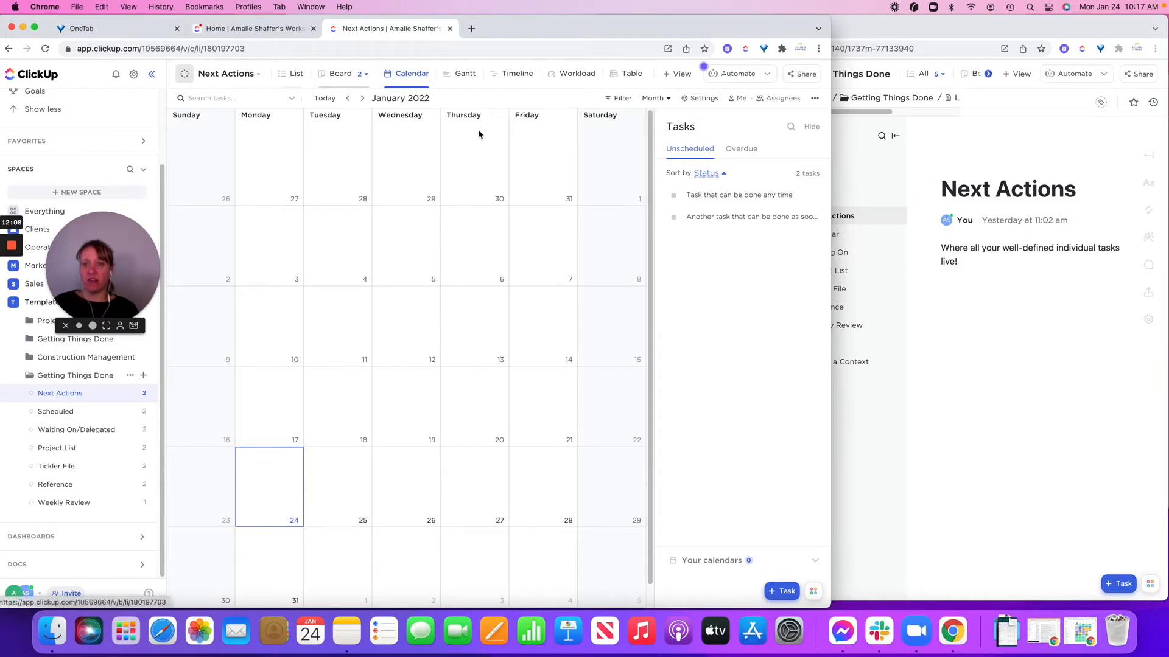
Step: Show the Due date column in the List view of the Next Actions list
left_click(294, 75)
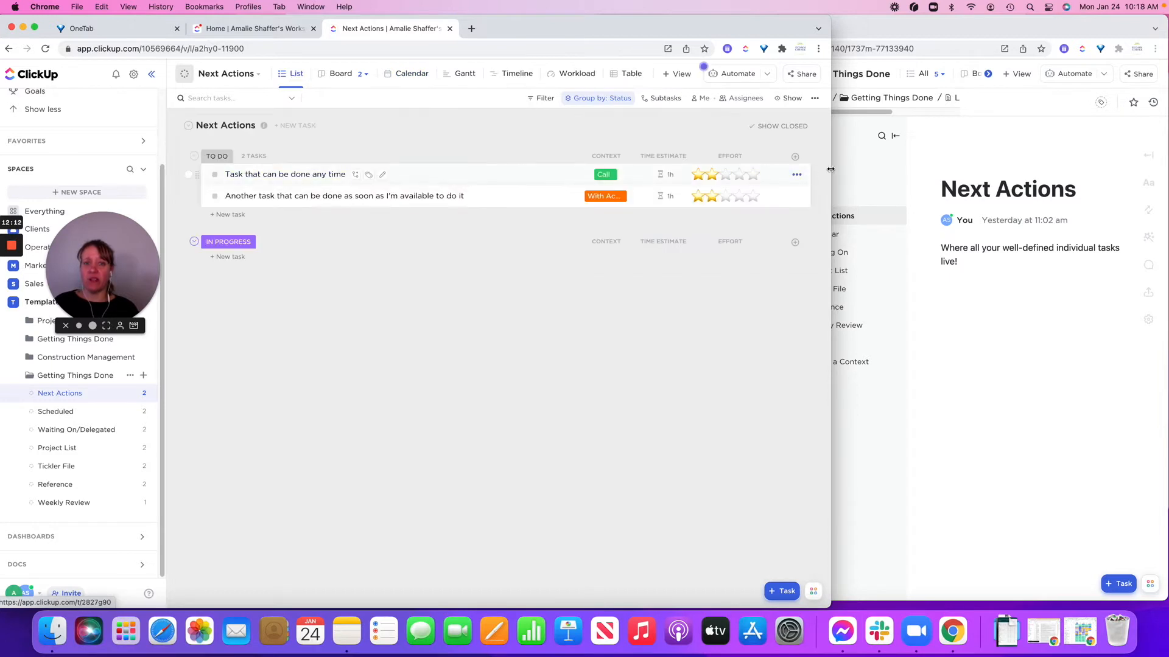
left_click(795, 156)
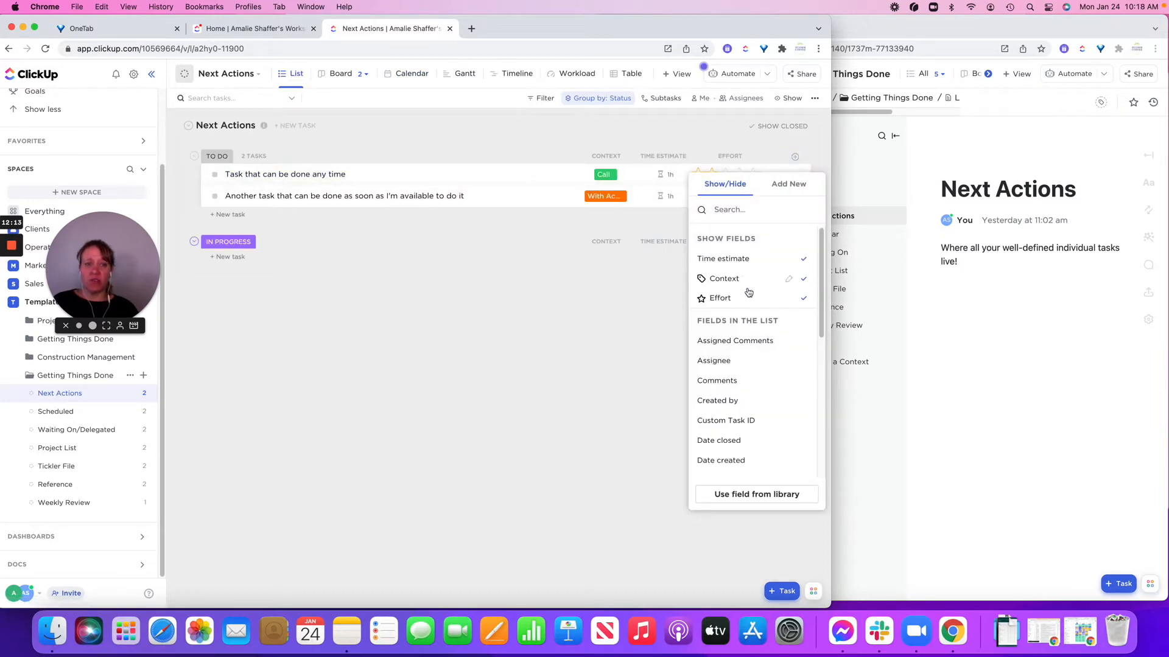
scroll(748, 294, "down", 3)
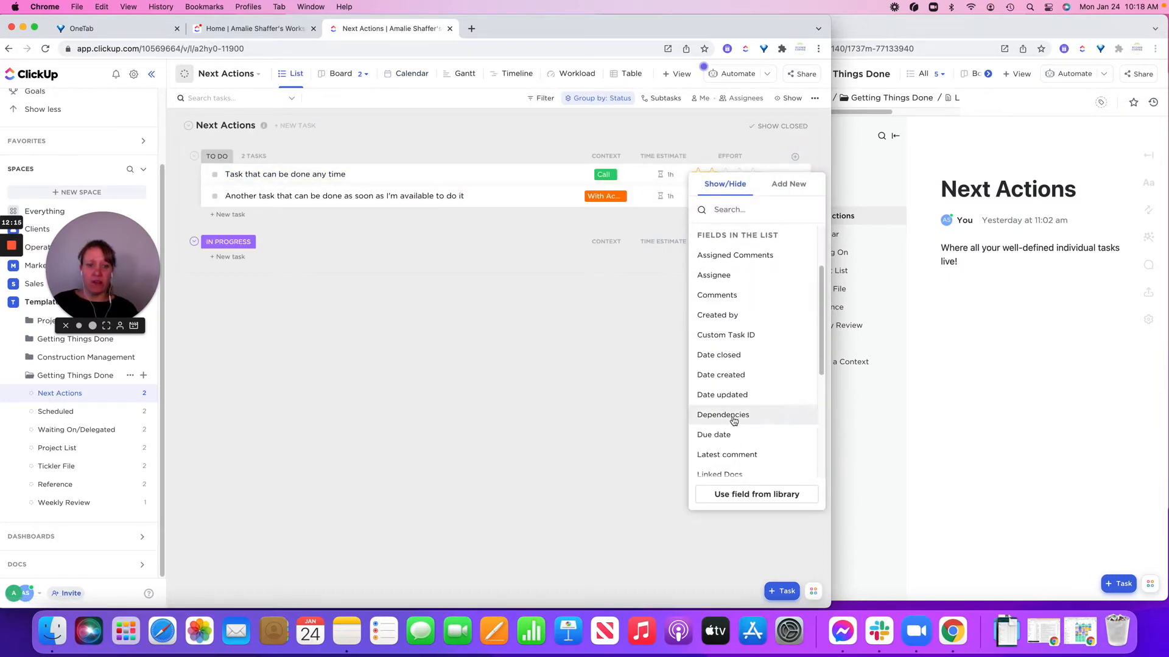
left_click(725, 434)
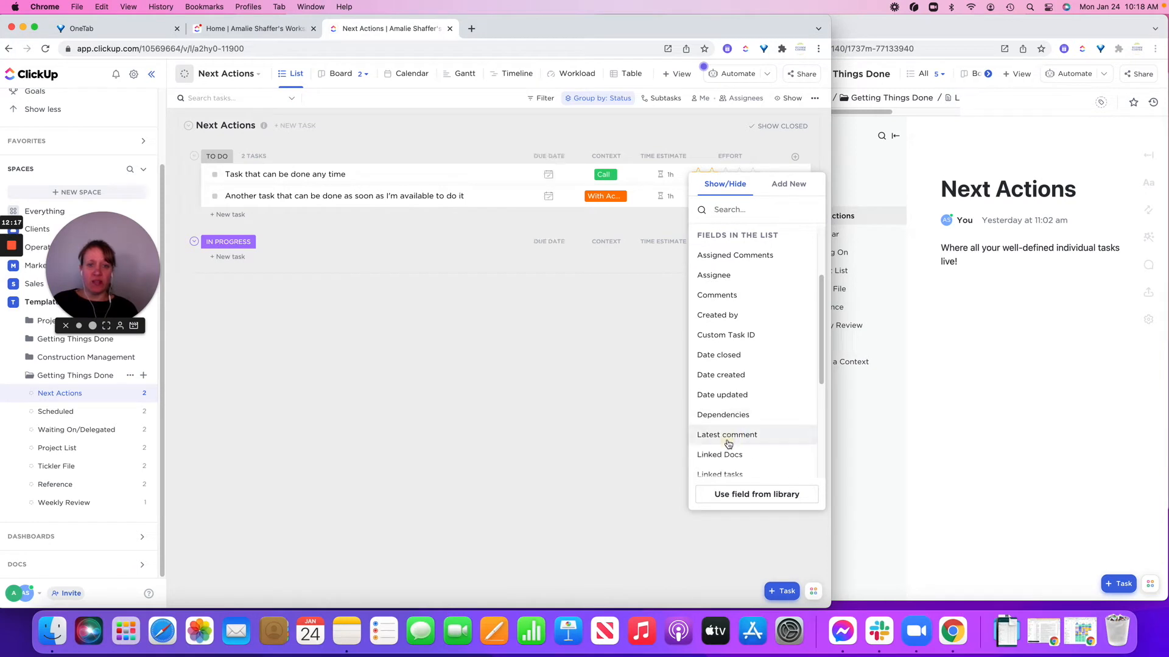
left_click(585, 403)
Step: Set the first Next Actions task's due date to today and the second task's to tomorrow
left_click(549, 174)
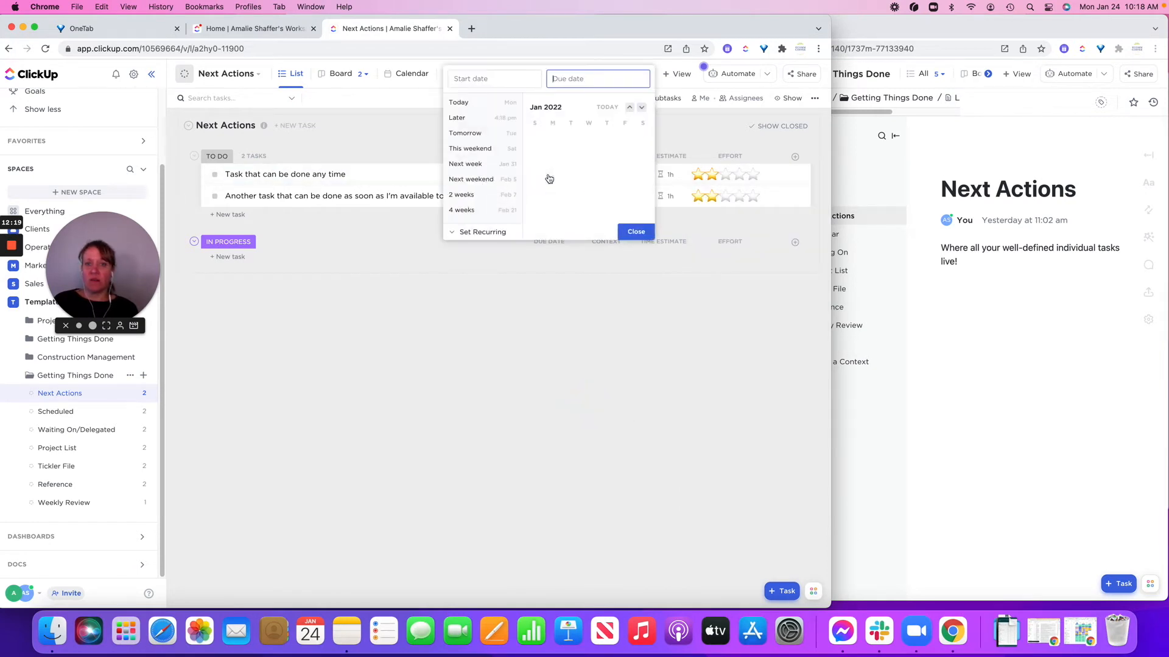
left_click(551, 206)
left_click(636, 232)
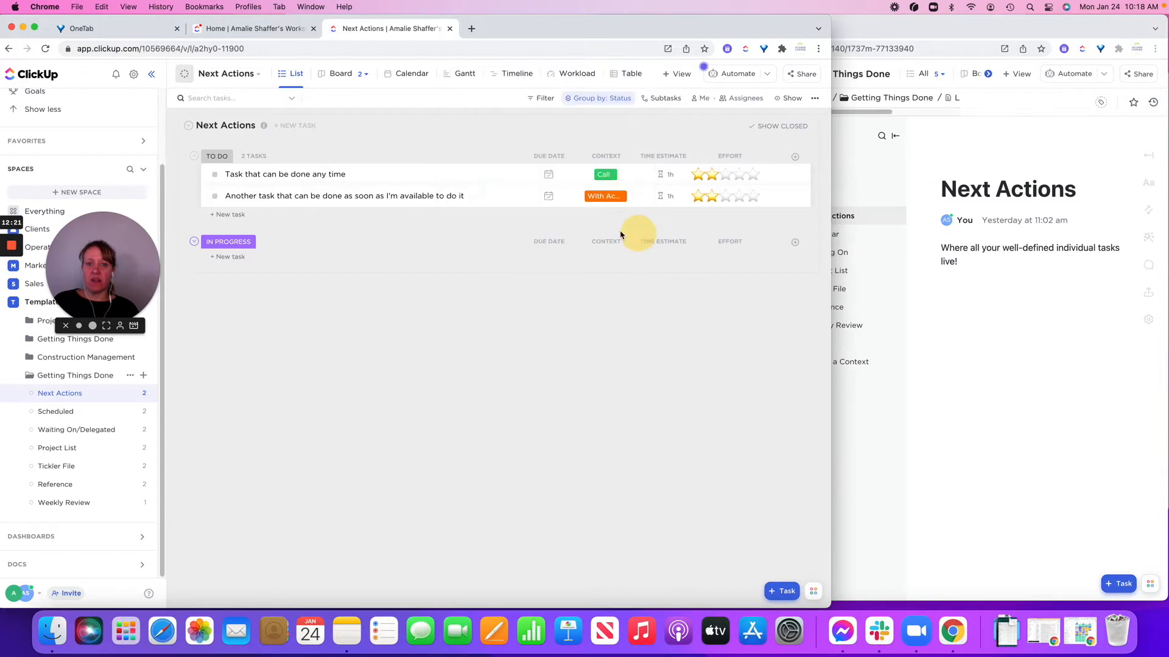
left_click(549, 197)
left_click(568, 205)
left_click(642, 234)
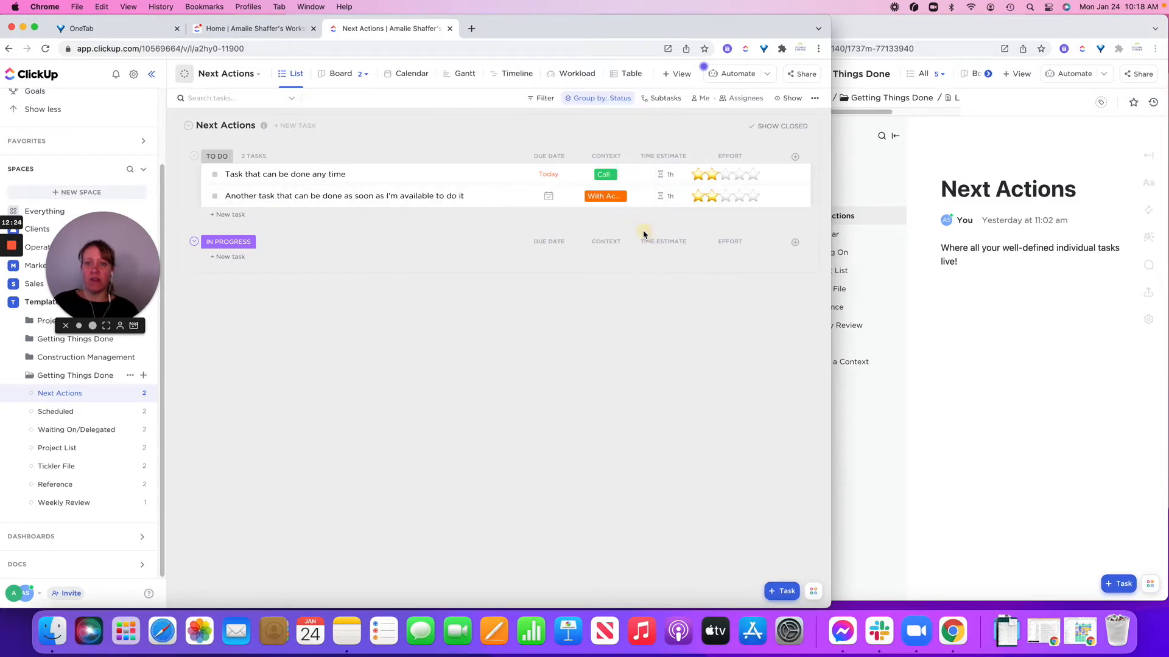
Step: Look at the Next Actions tasks in the Calendar, Board and Table views, and return to the List view
left_click(404, 73)
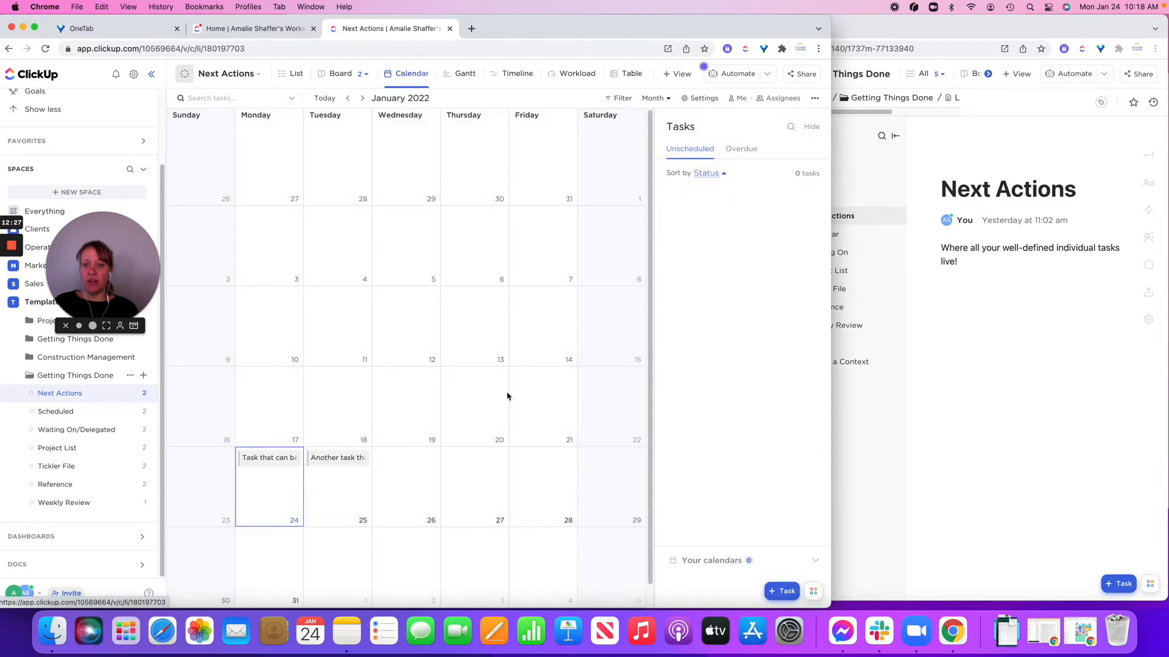
left_click(291, 73)
left_click(332, 75)
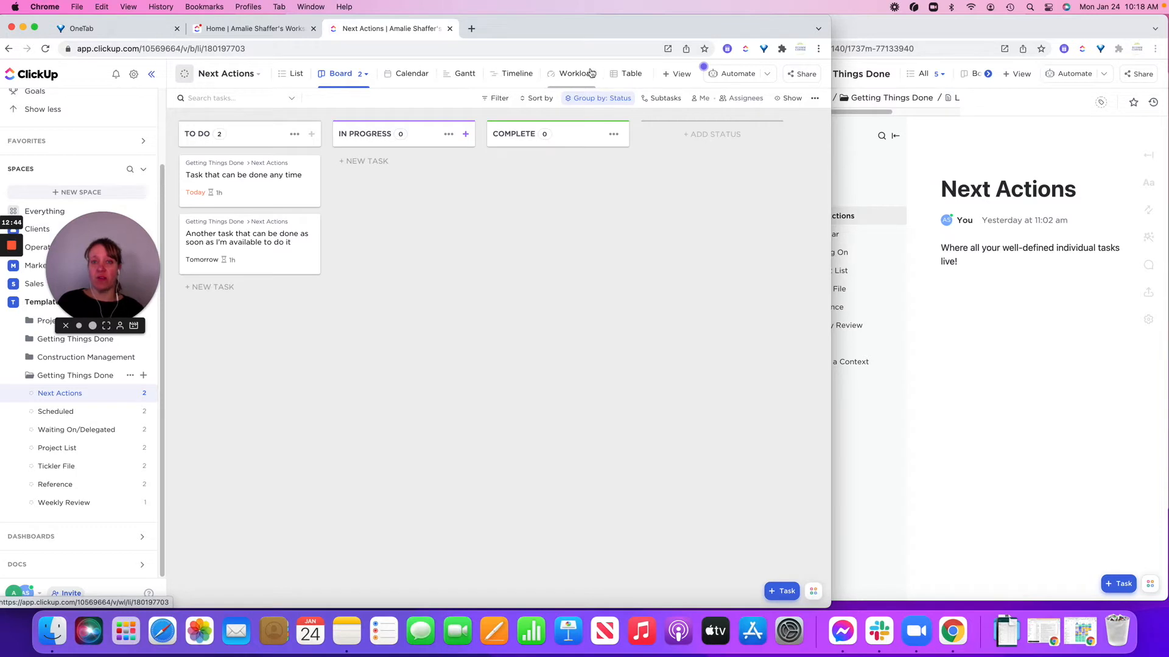
left_click(629, 76)
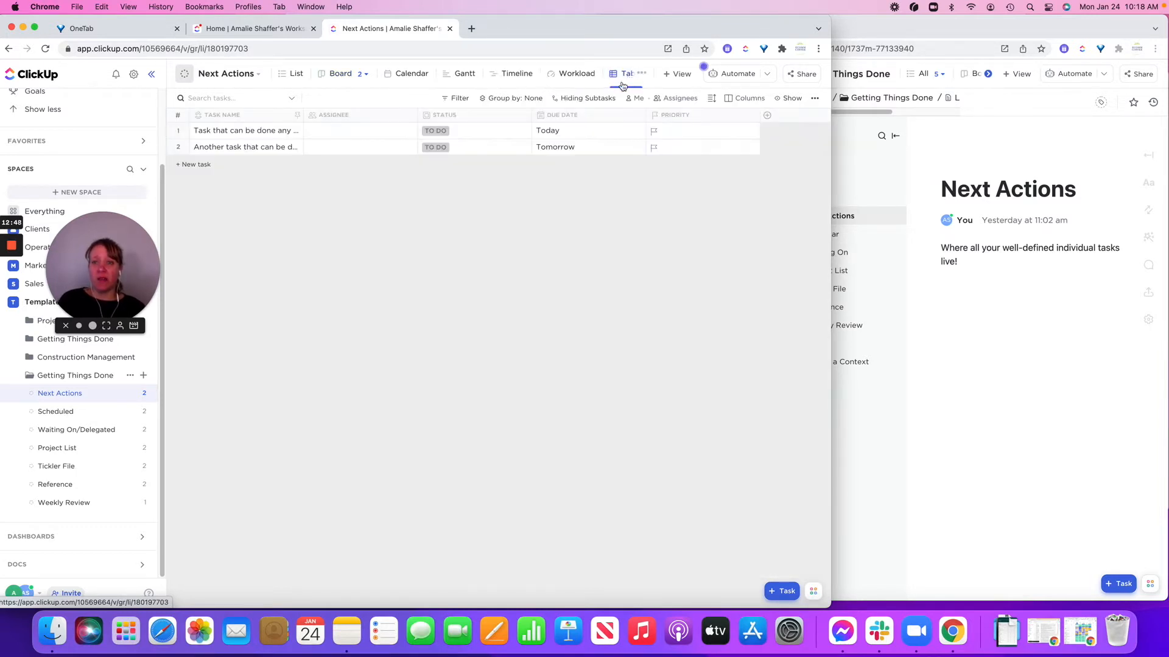
left_click(287, 76)
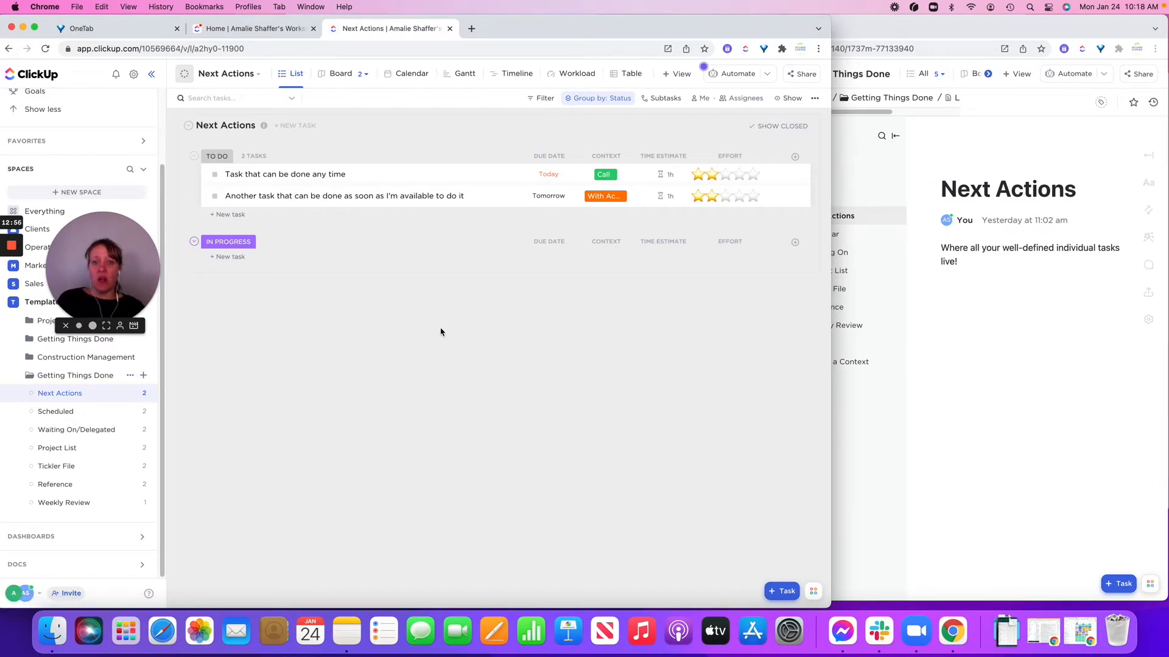
Step: Read the guide's Calendar page and look over the folder's Scheduled and Waiting On/Delegated lists
left_click(964, 403)
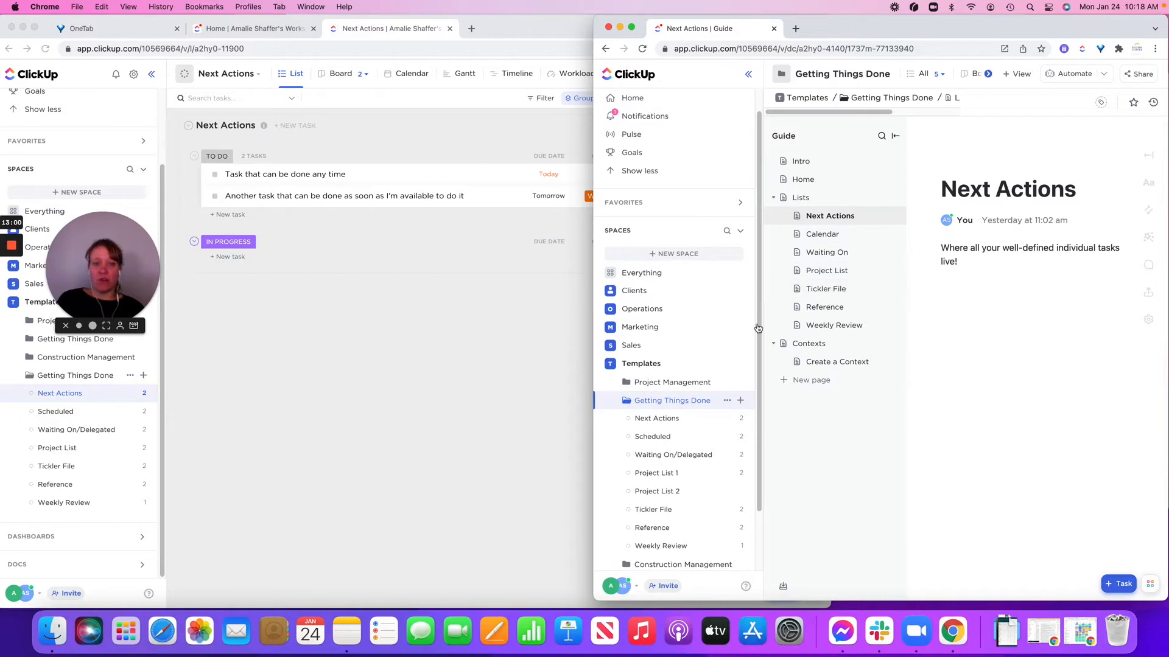
left_click(825, 235)
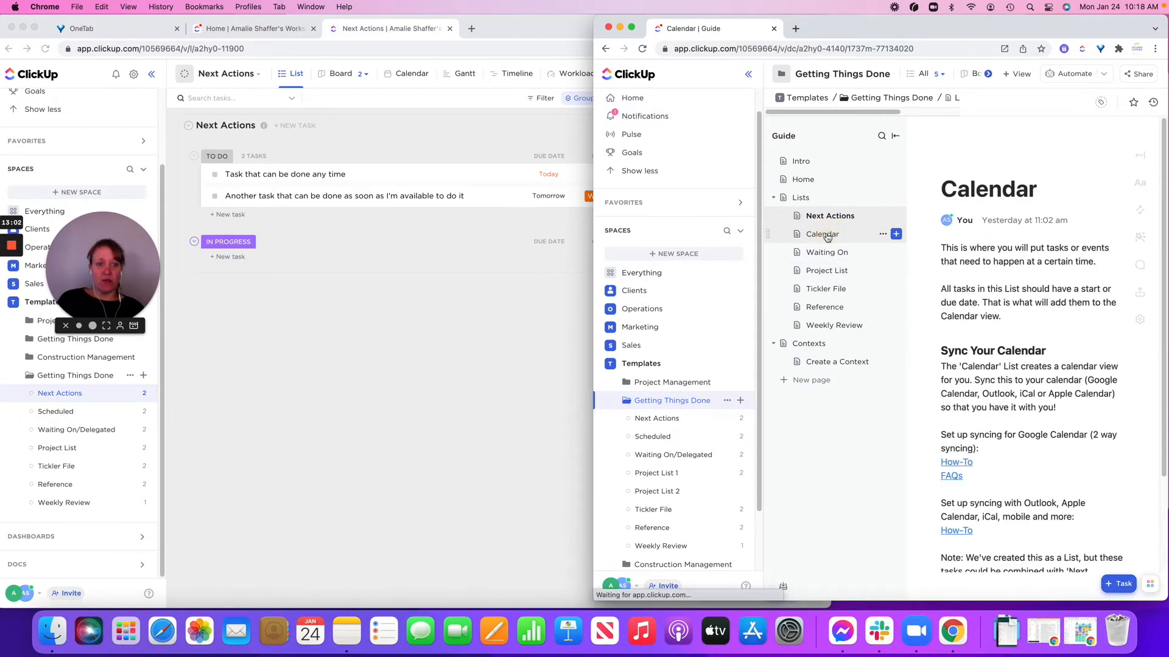
left_click(55, 408)
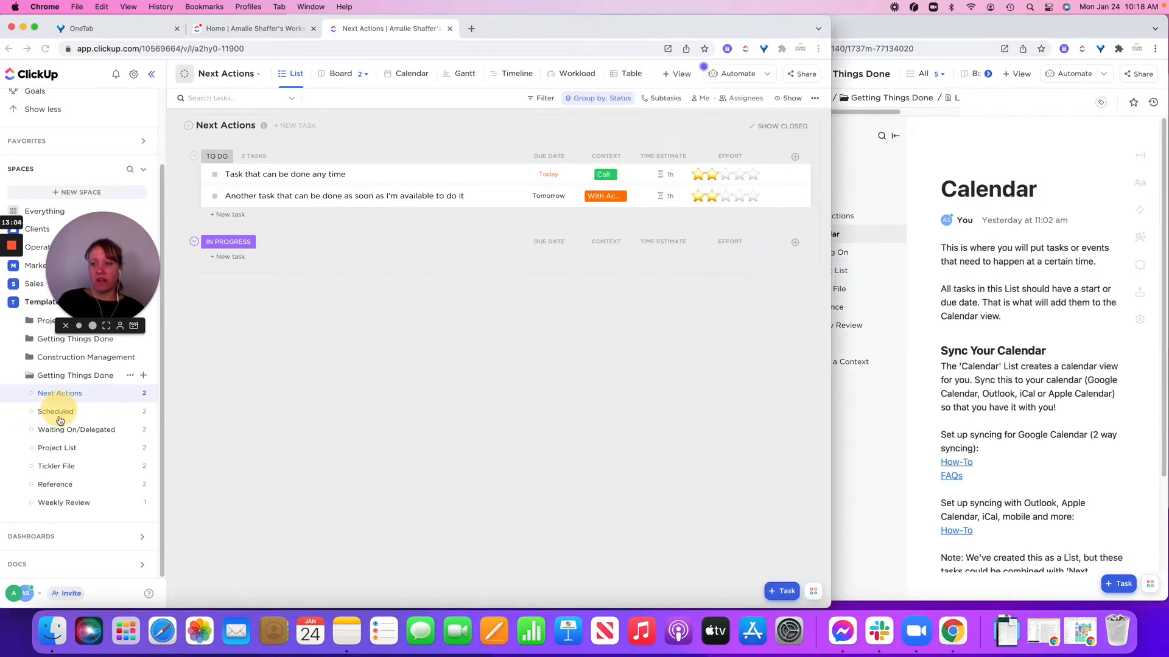
left_click(56, 412)
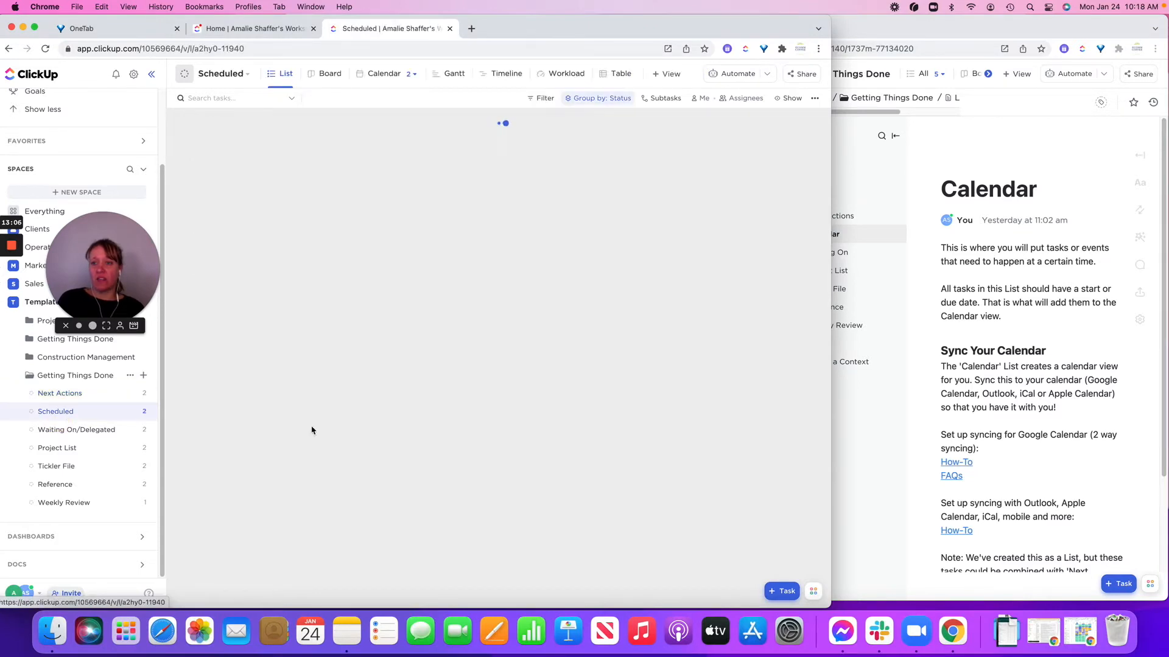
left_click(916, 477)
left_click(447, 383)
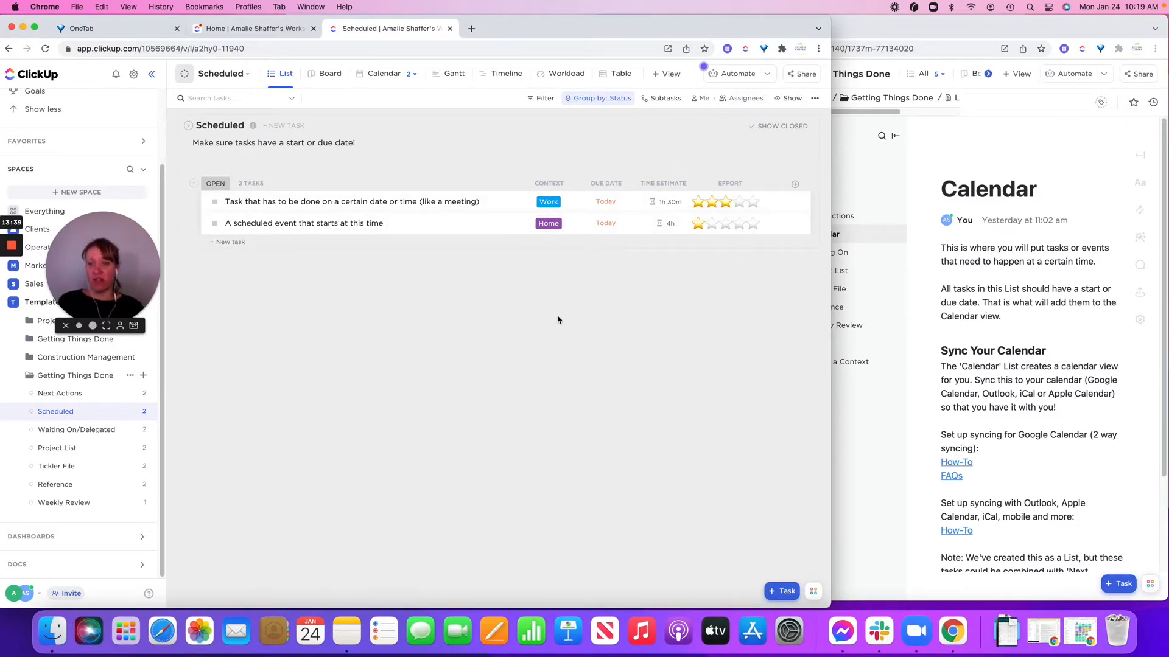
left_click(66, 431)
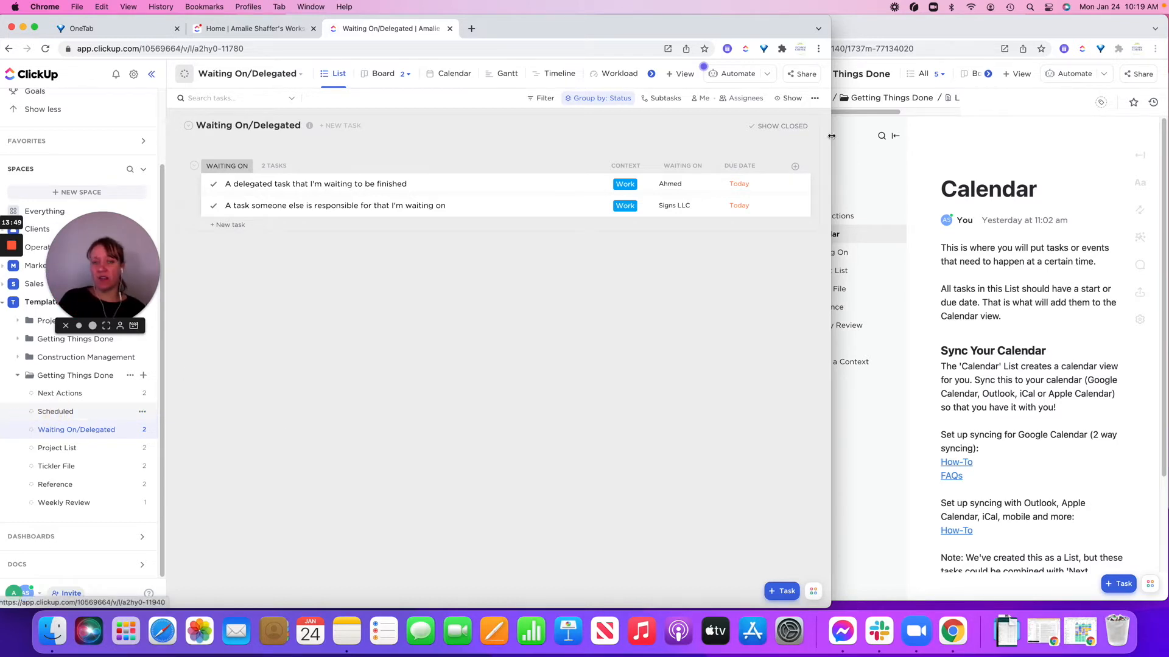
Step: Show empty statuses in the Scheduled list's List view and save the view
left_click(789, 98)
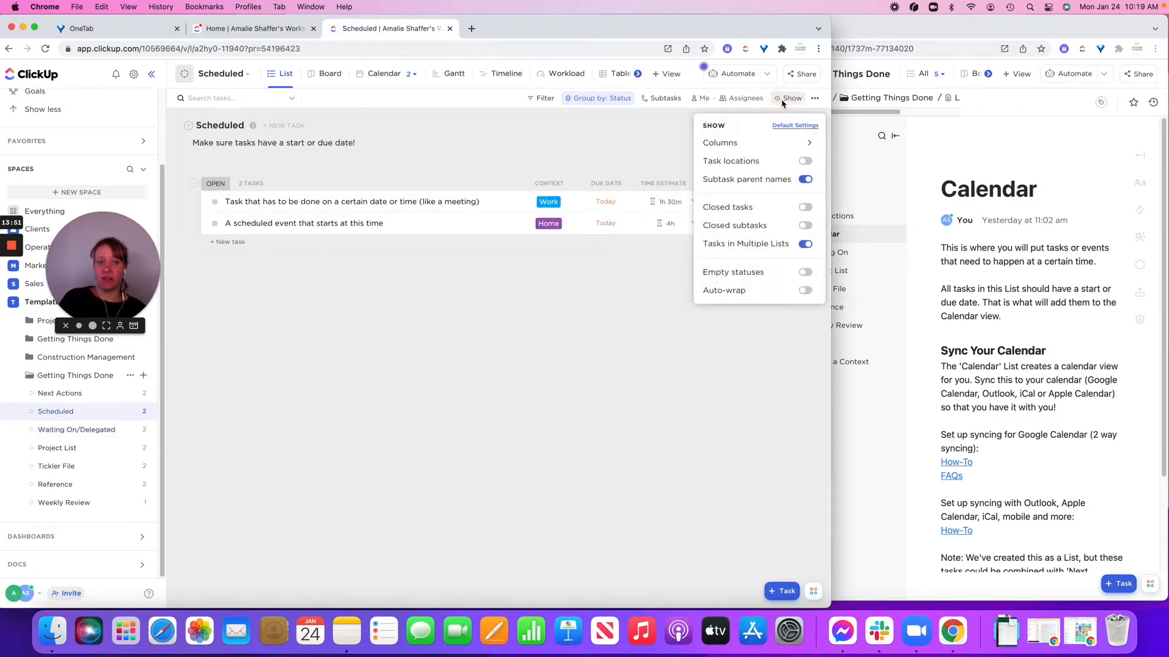
left_click(804, 273)
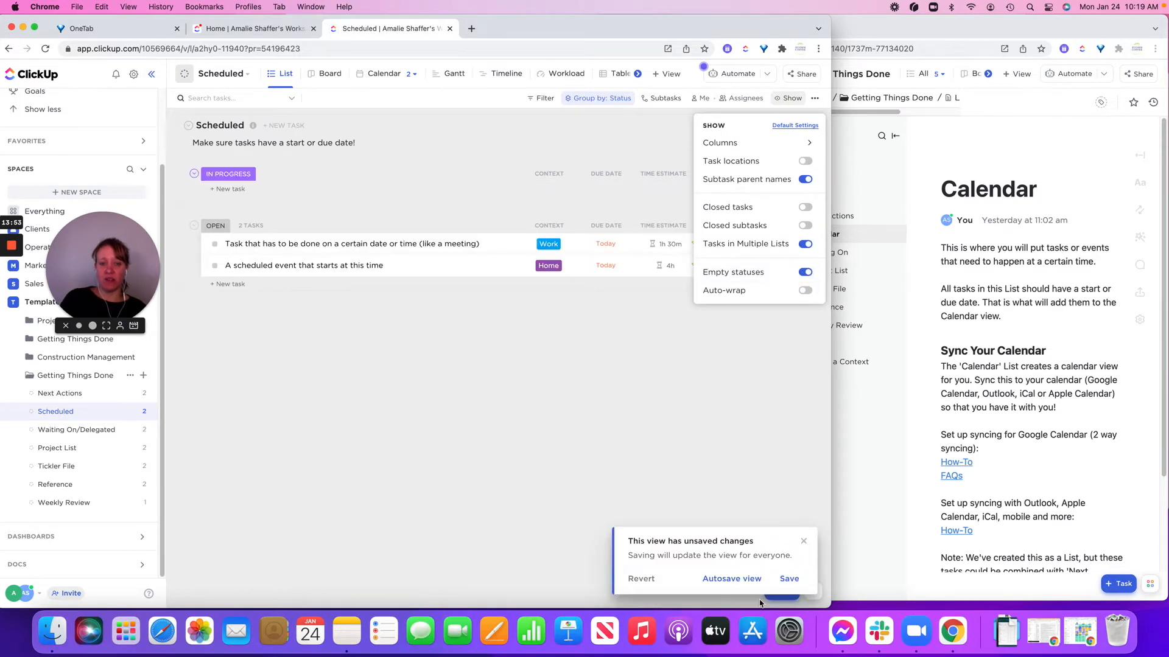
left_click(788, 579)
left_click(788, 579)
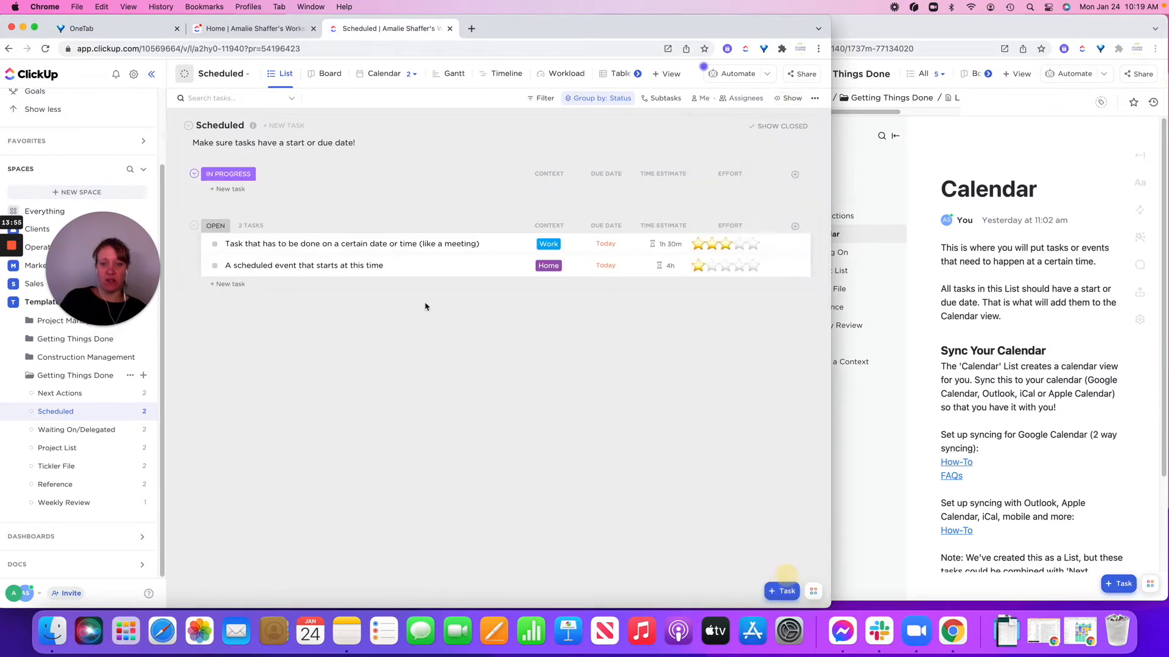
Step: Reverse the status grouping order in the Scheduled list and save its status settings with the Space statuses in use
left_click(591, 100)
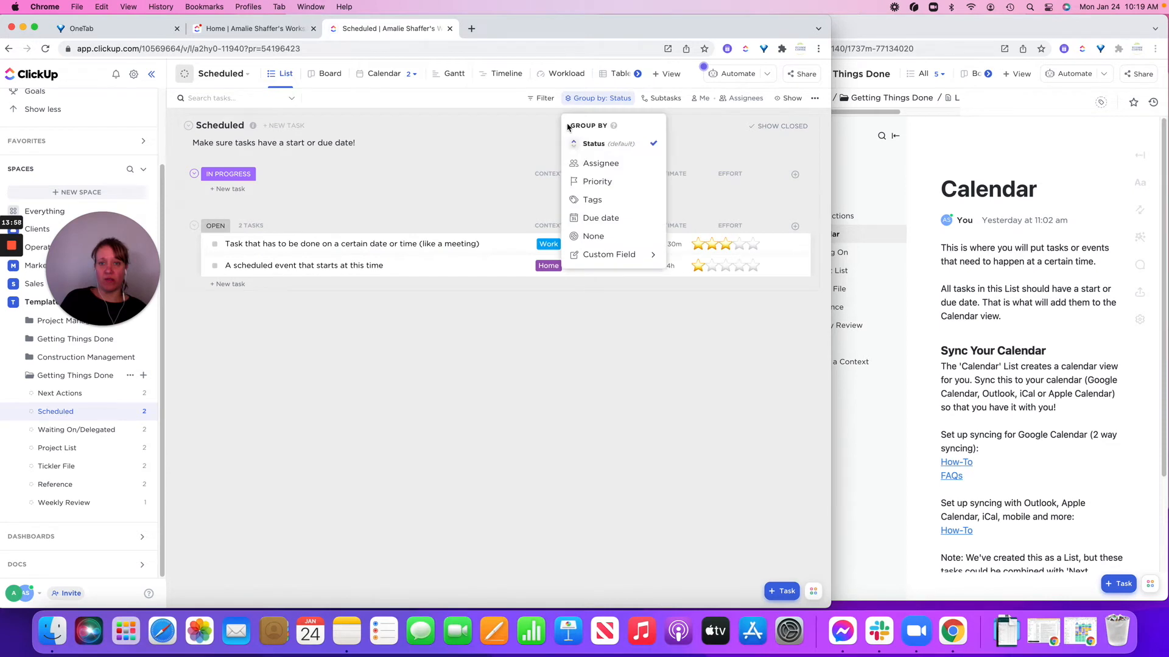
left_click(574, 144)
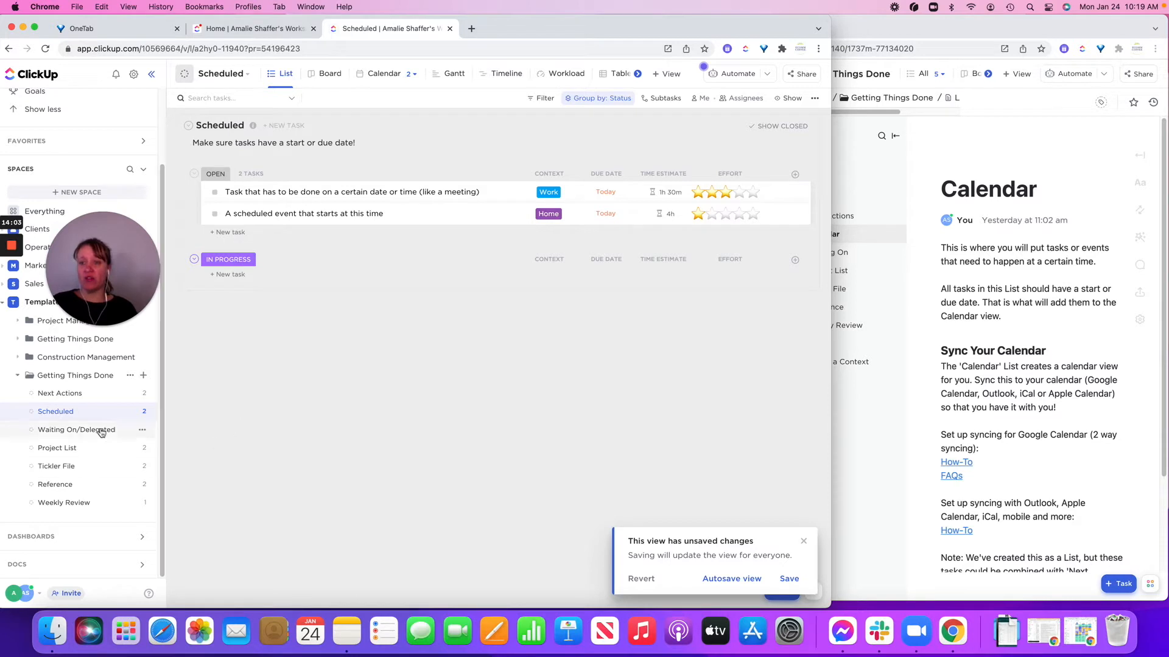
left_click(142, 415)
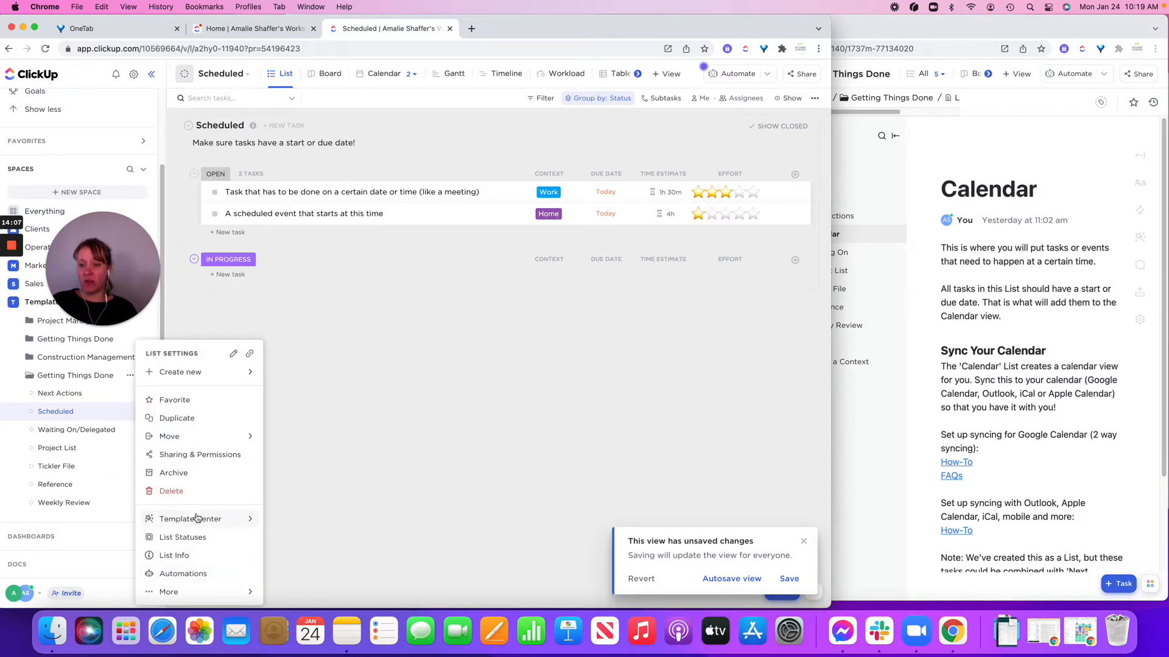
left_click(186, 537)
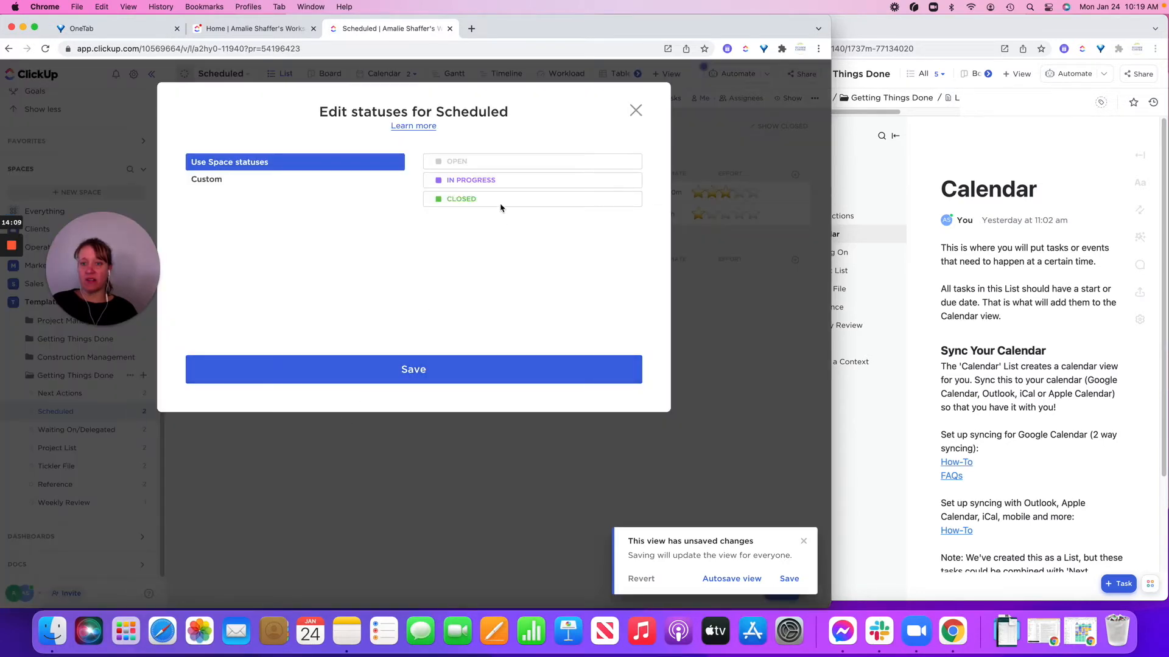
left_click(407, 370)
Step: Show closed tasks in the Scheduled list's List view and save the view changes
left_click(792, 99)
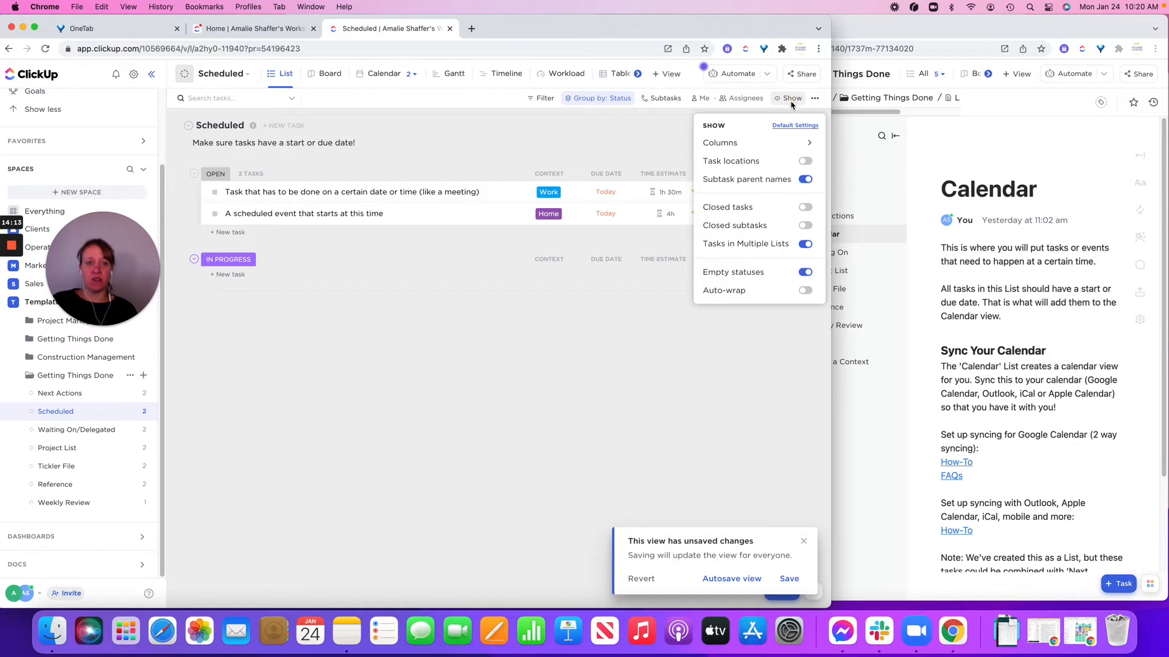
left_click(805, 209)
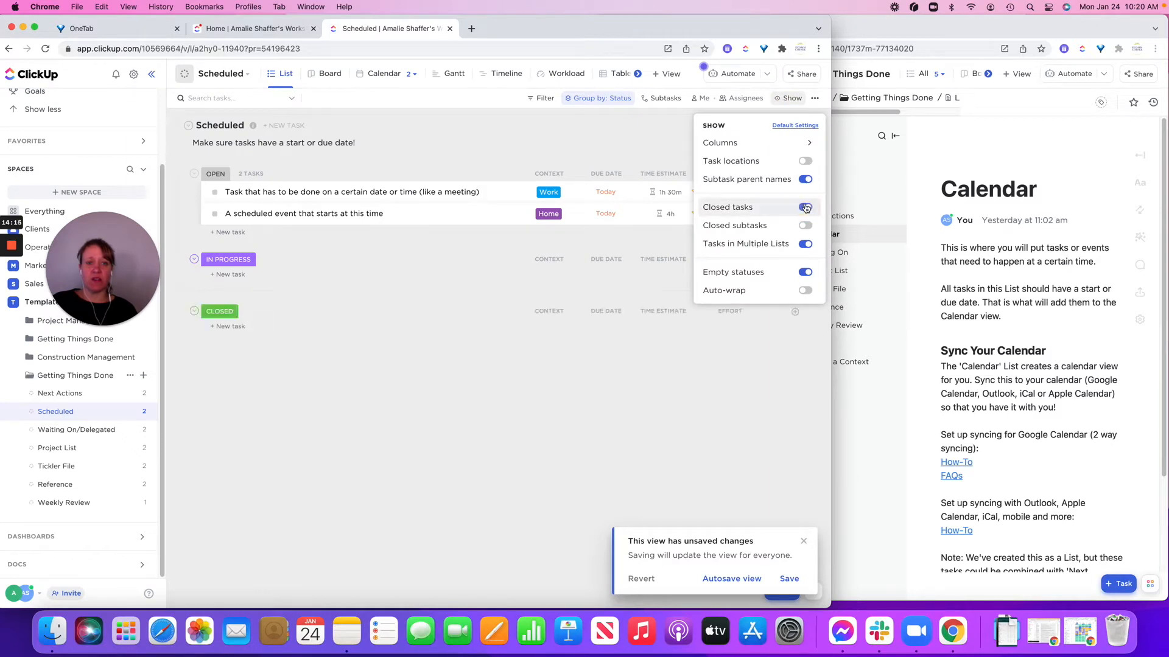
left_click(556, 444)
left_click(787, 578)
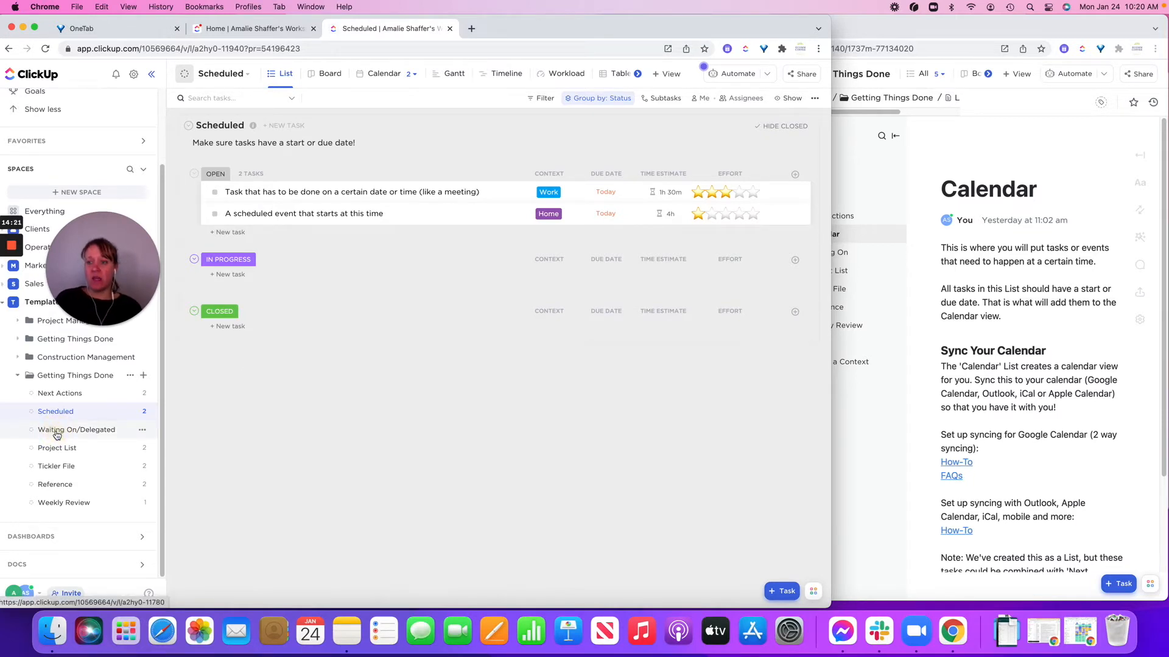
Step: Show closed tasks in the Waiting On/Delegated list's List view and save the view
left_click(67, 430)
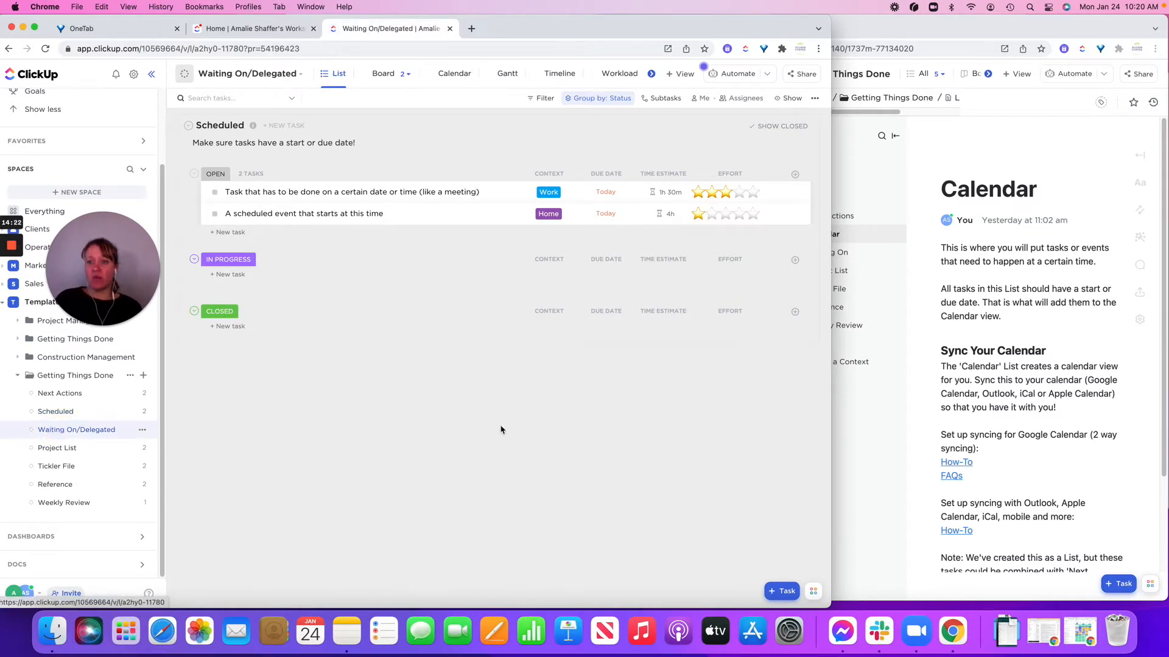
left_click(793, 99)
left_click(805, 207)
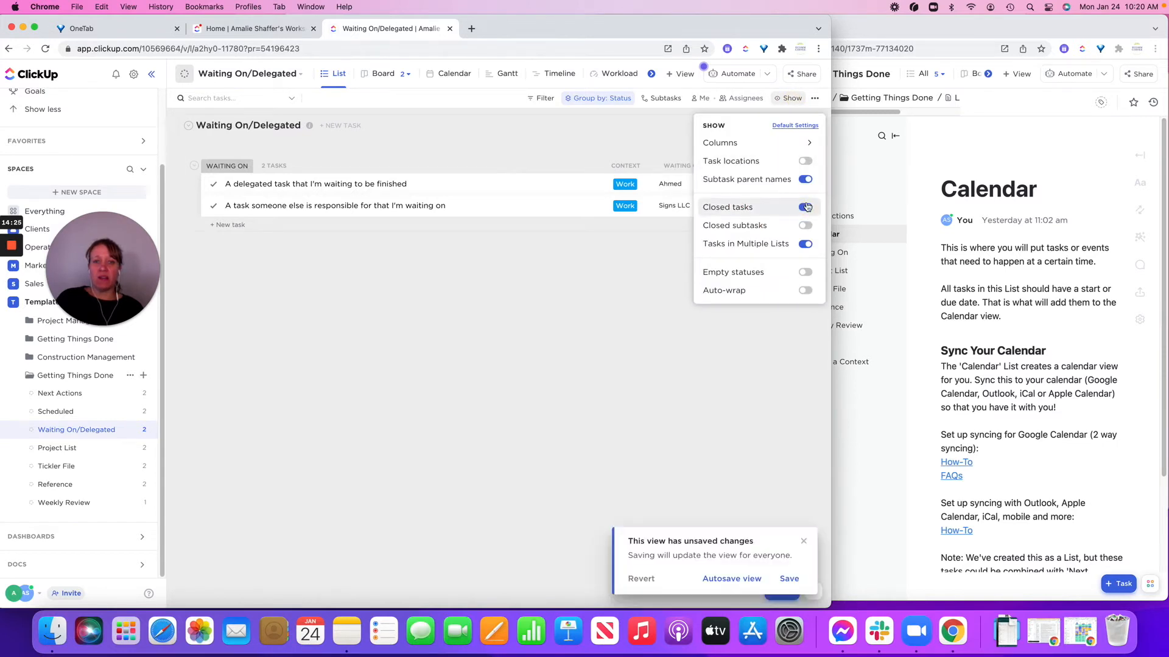
left_click(789, 578)
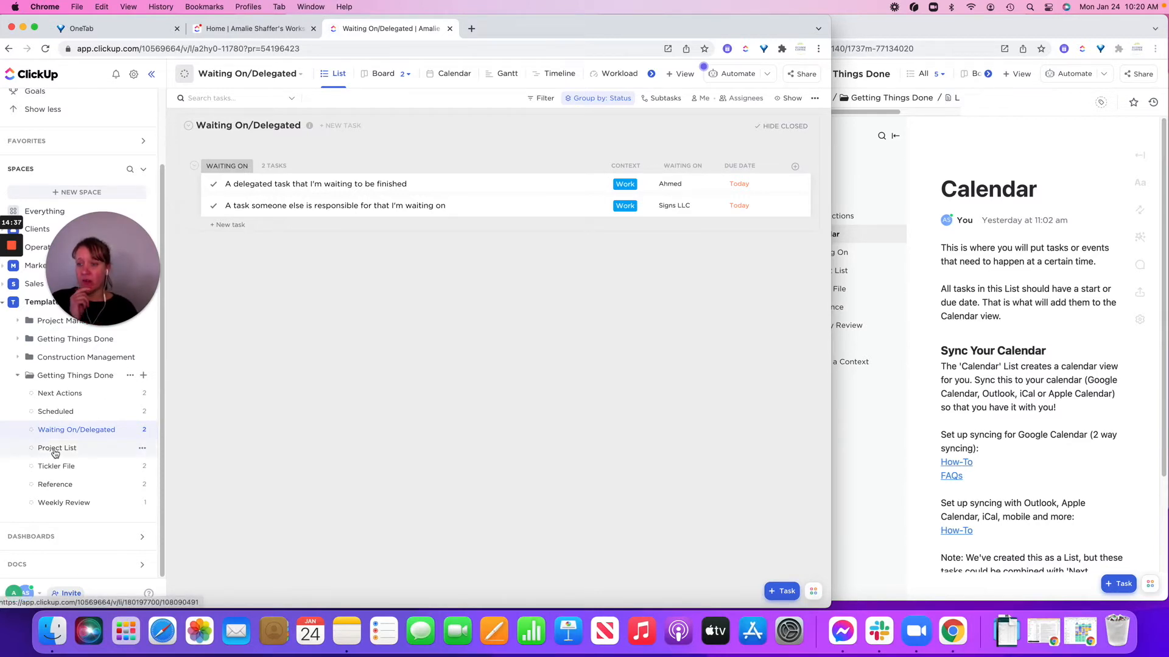
Step: Read the guide's Waiting On page and return to the Waiting On/Delegated list
left_click(926, 332)
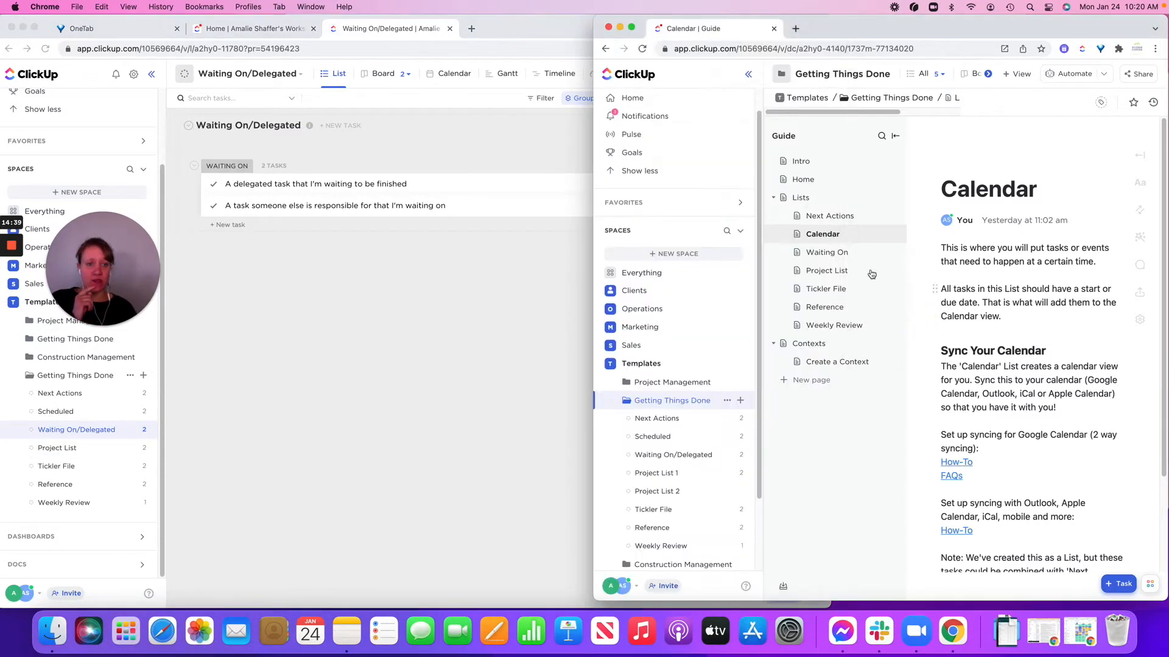
left_click(836, 255)
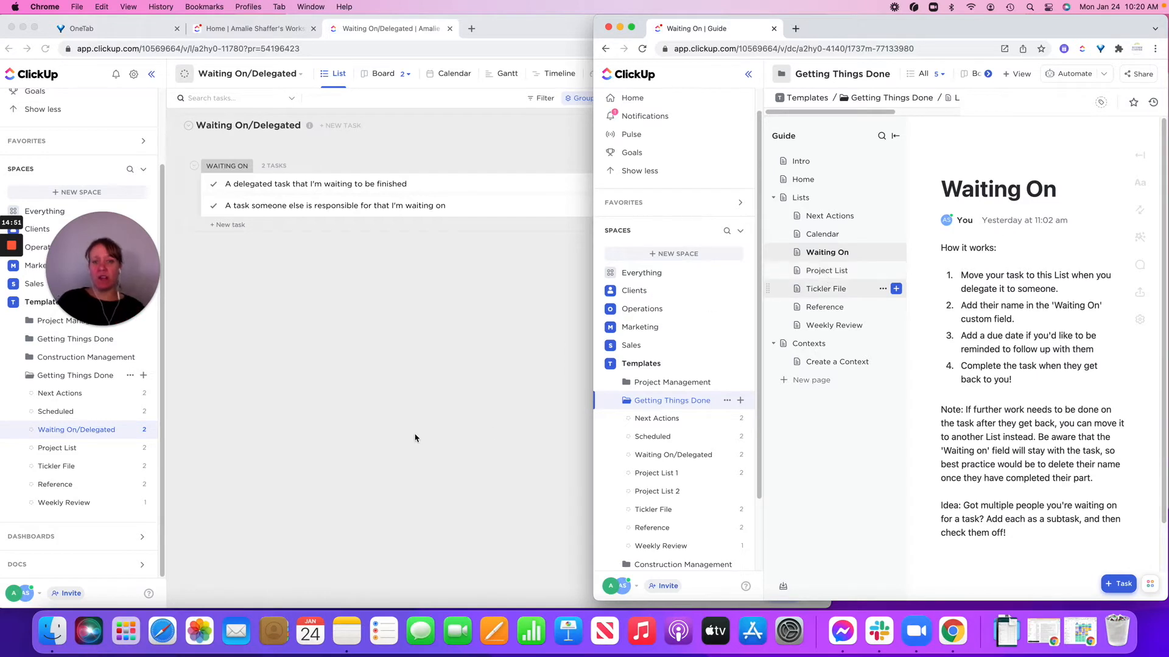
left_click(438, 435)
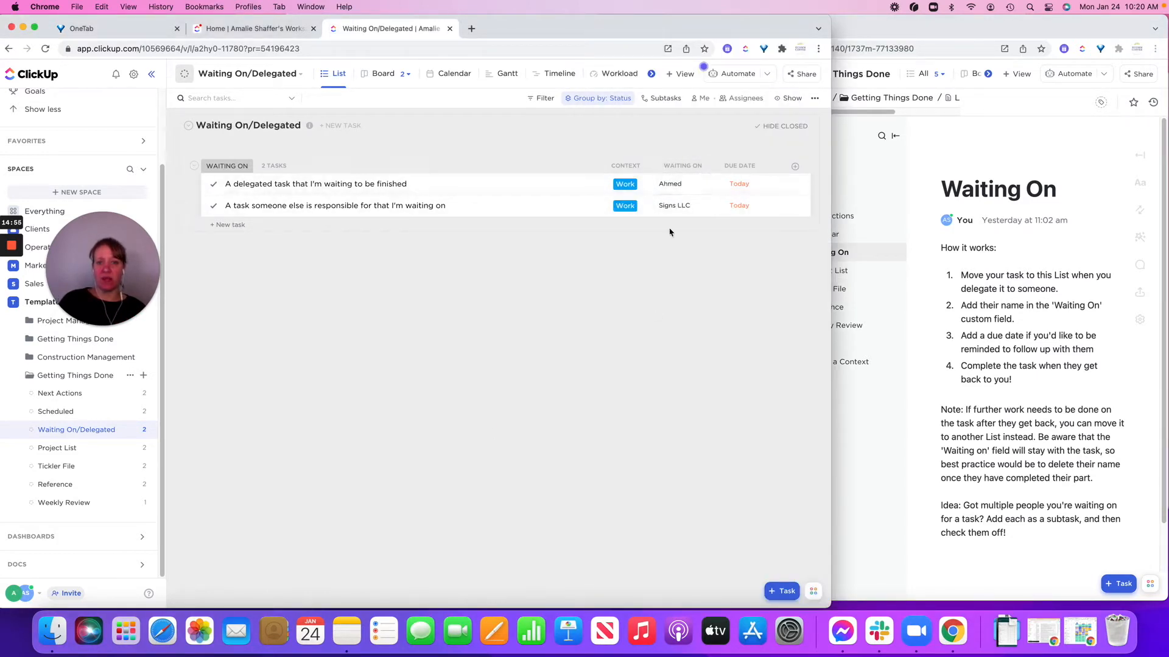
Step: Add the subtasks Task 1, Task 2 and Task 3 to Project 1 in the Project List
left_click(61, 449)
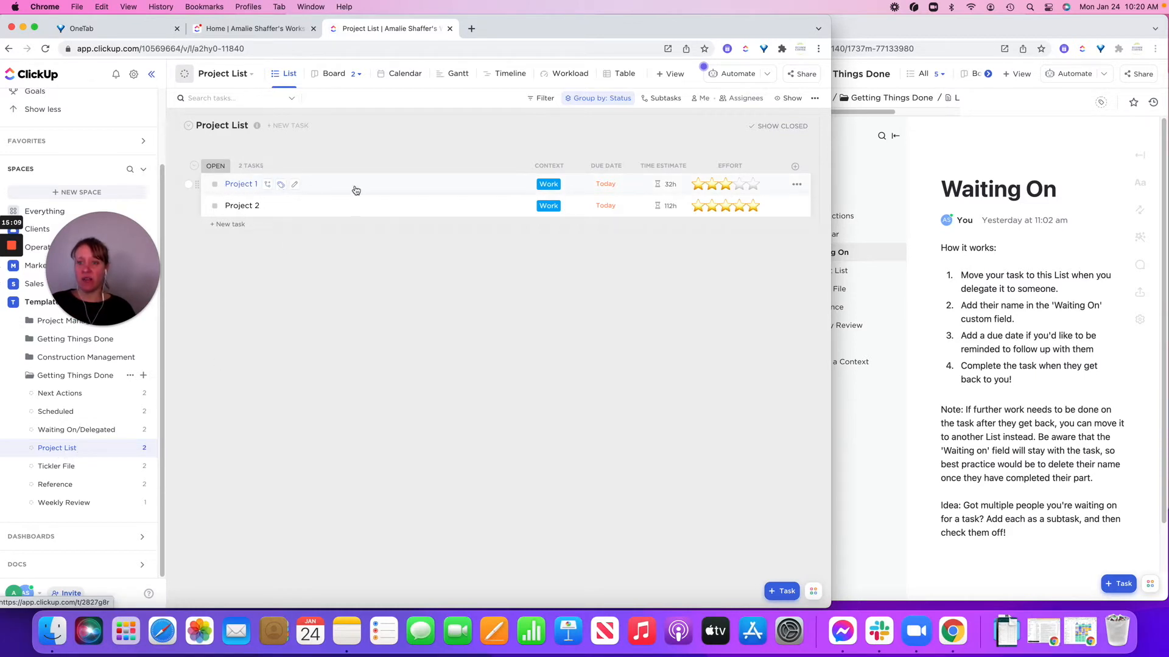
left_click(267, 186)
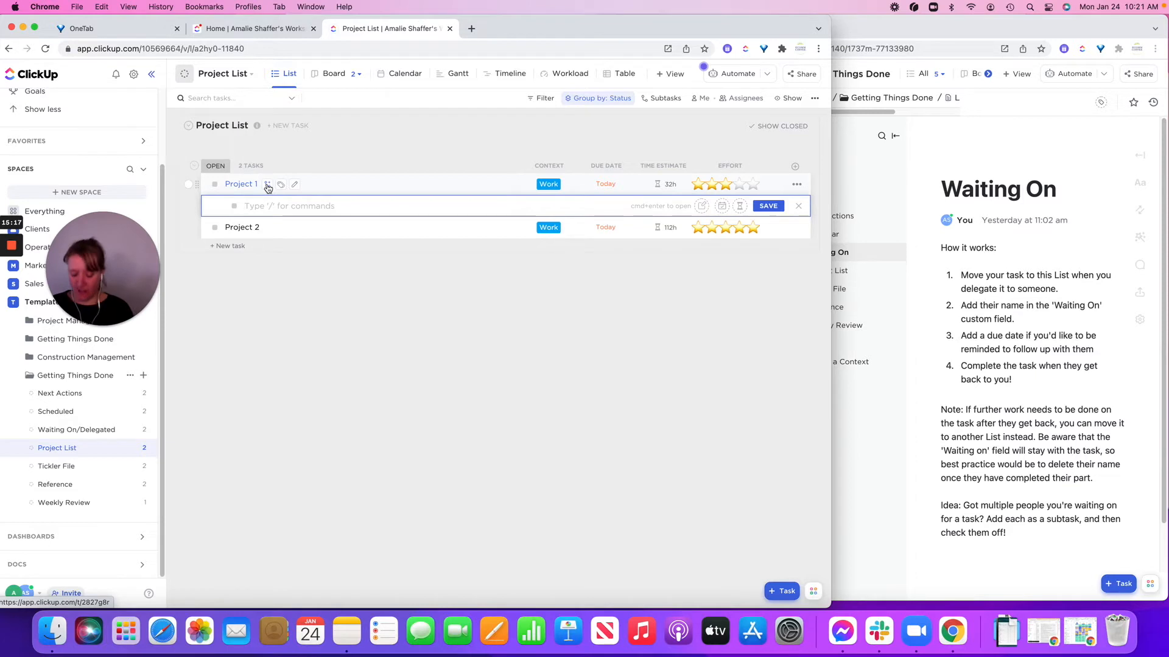
type("TAS")
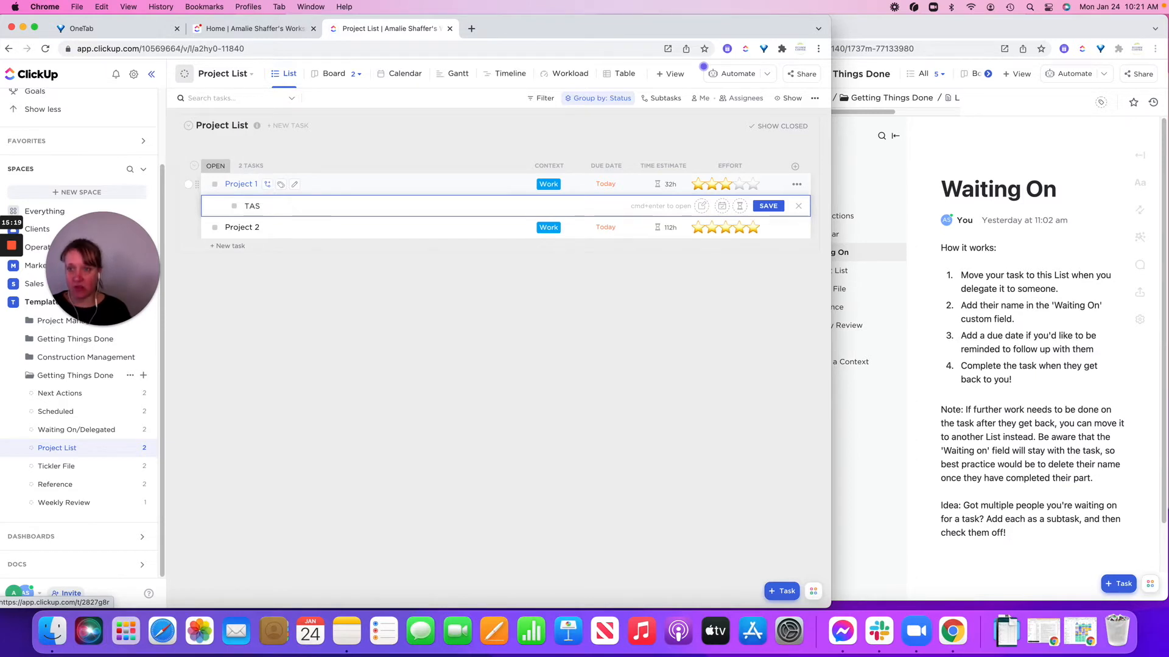
type("k 1")
key("Return")
type("Task 2")
key("Return")
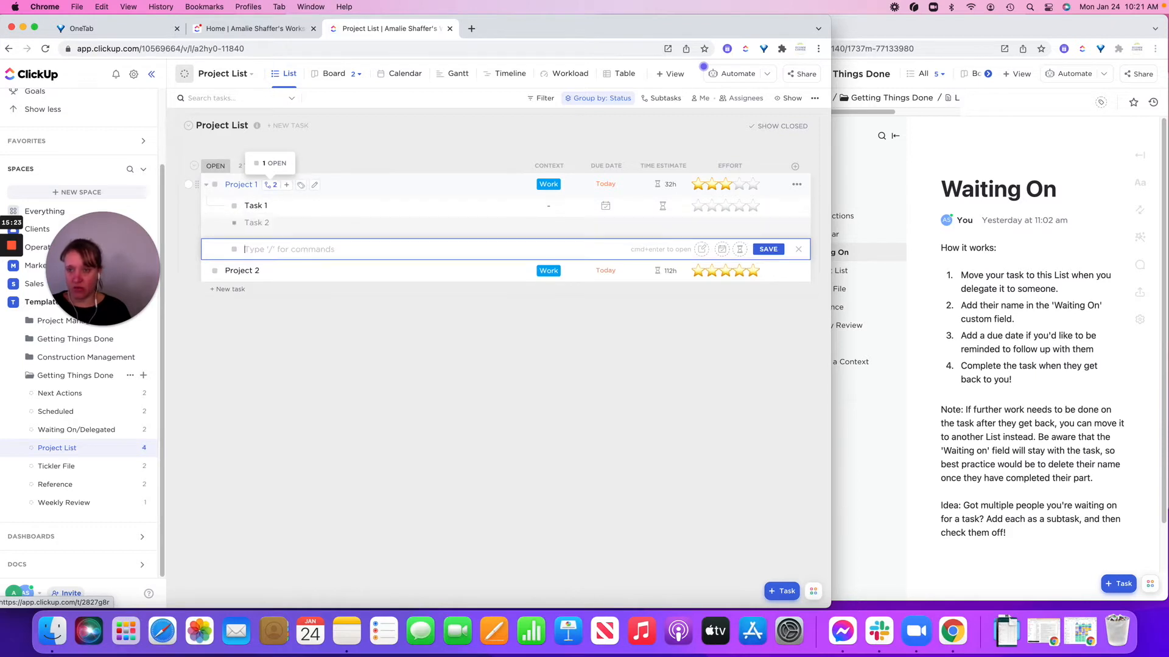
type("Task ")
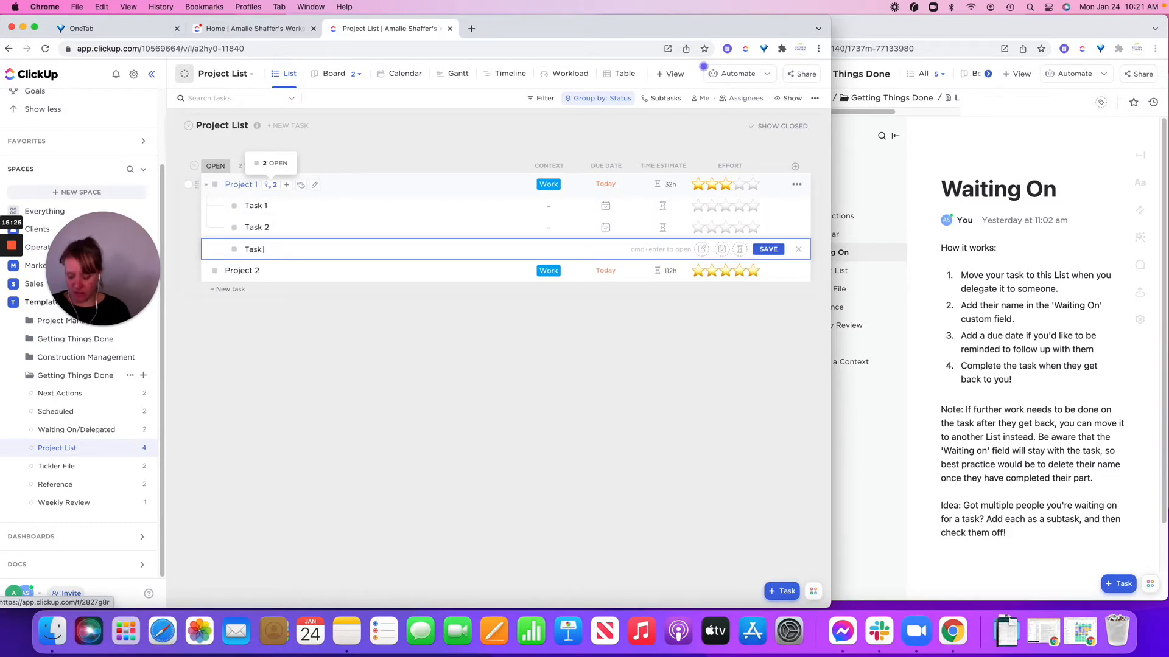
type("3")
key("Return")
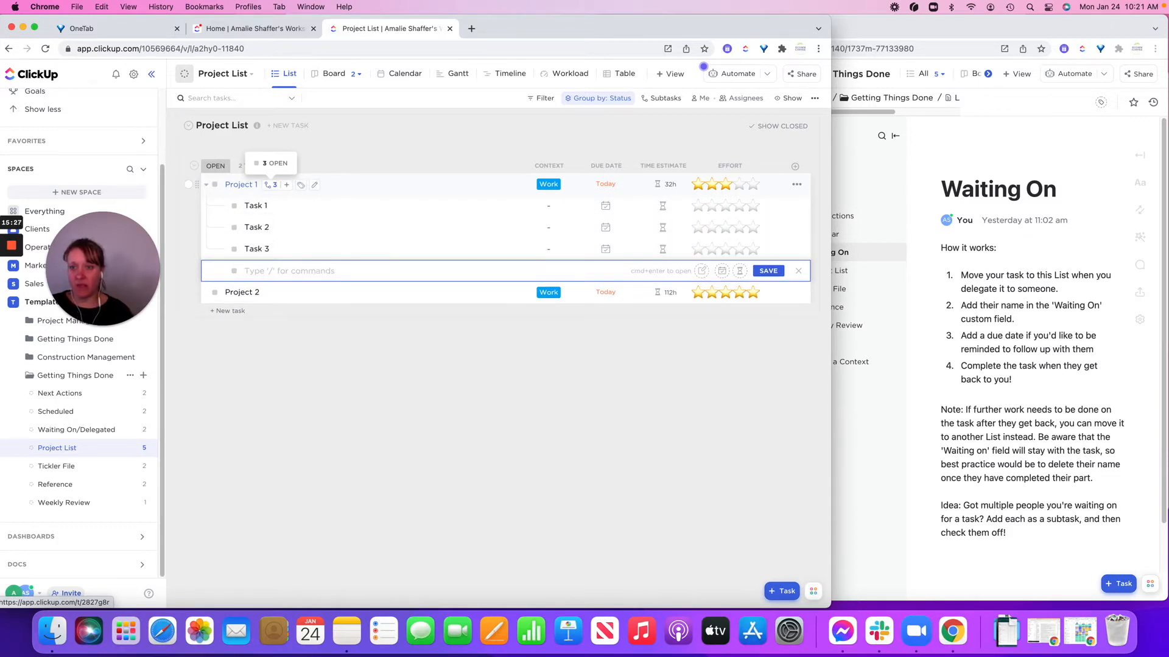
left_click(280, 350)
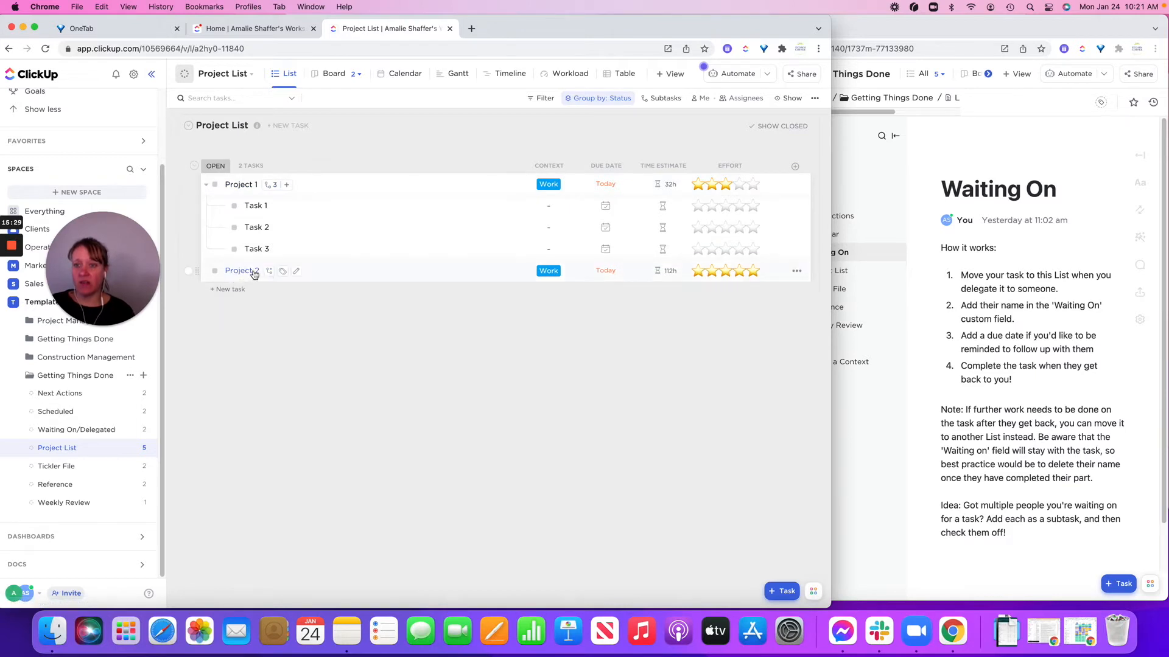
Step: Add the subtasks Task 1, Task 2 and Task 3 to Project 2
left_click(269, 271)
type("Task")
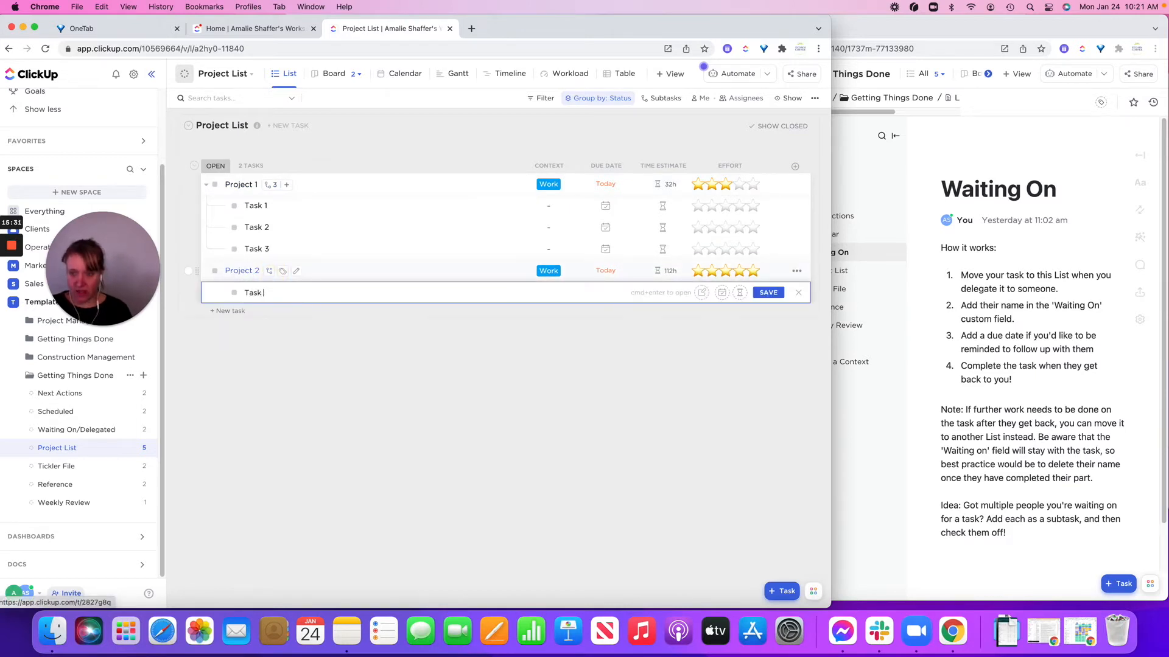
key("Return")
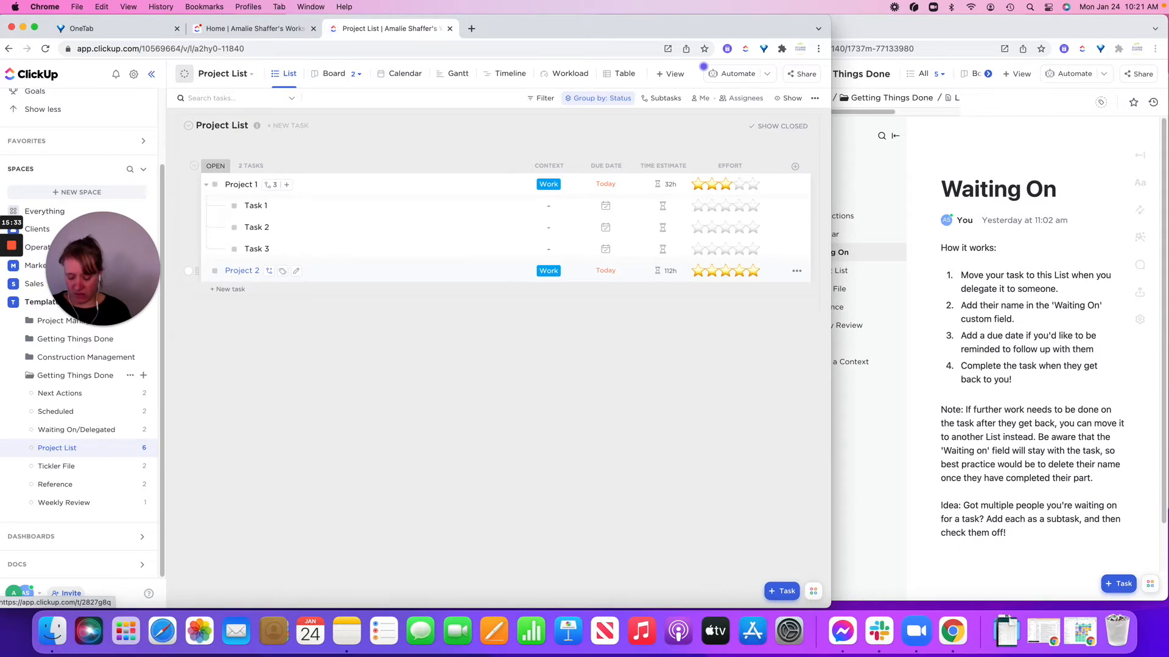
key("super+k")
type("k")
left_click(593, 110)
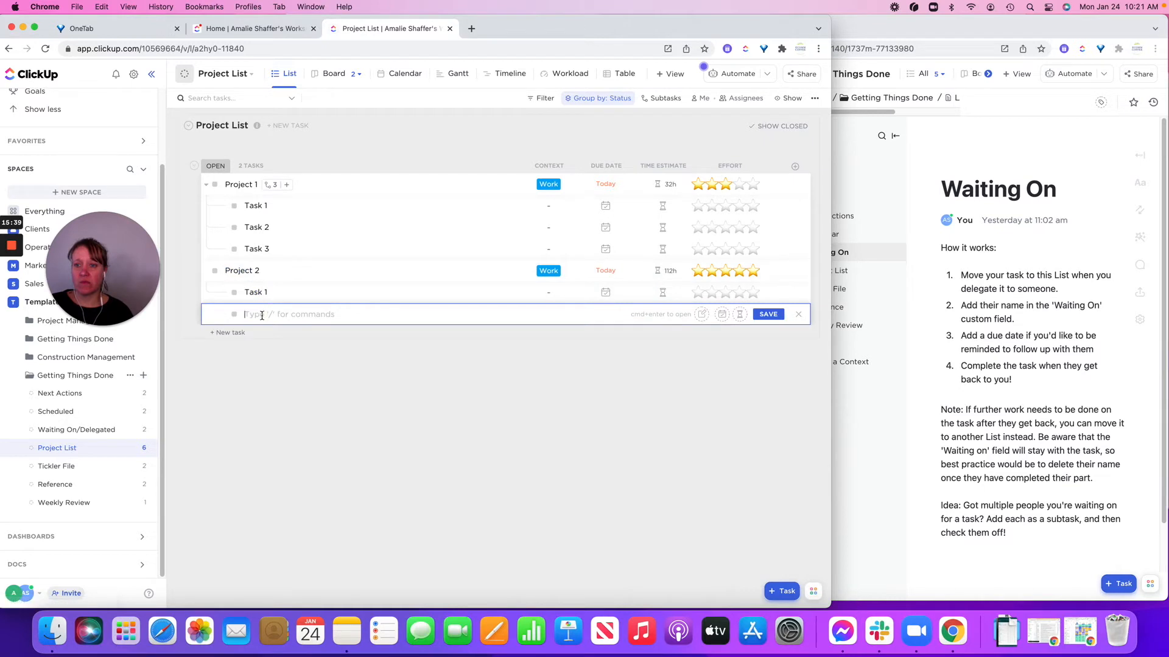
type("TAs")
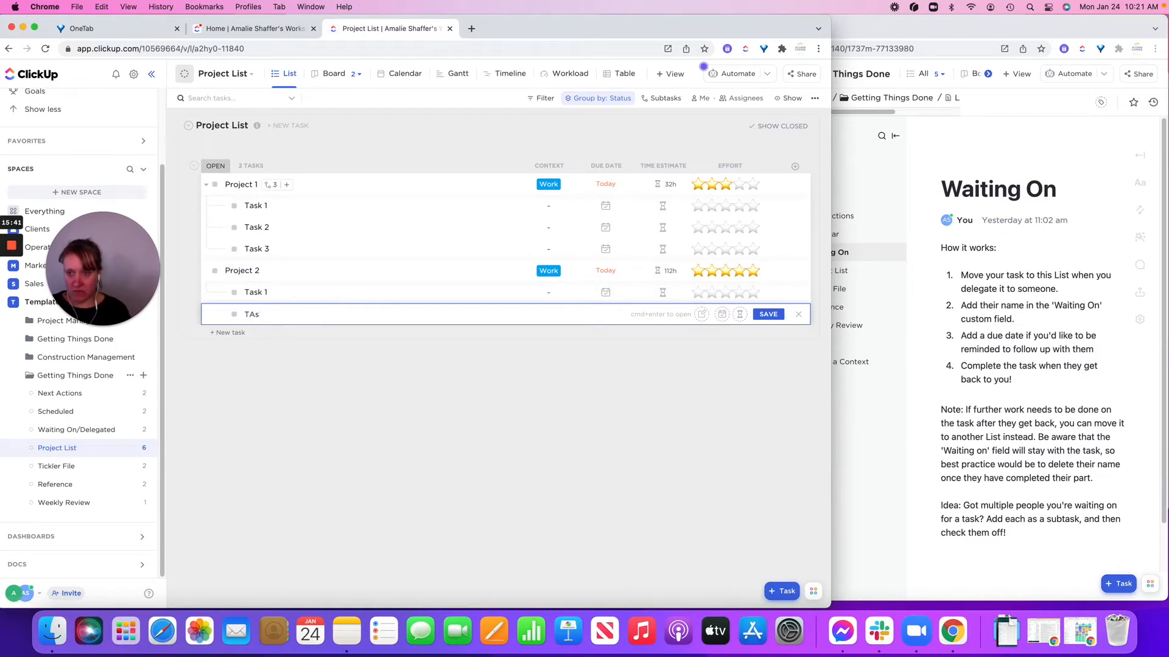
type("k 2")
key("Return")
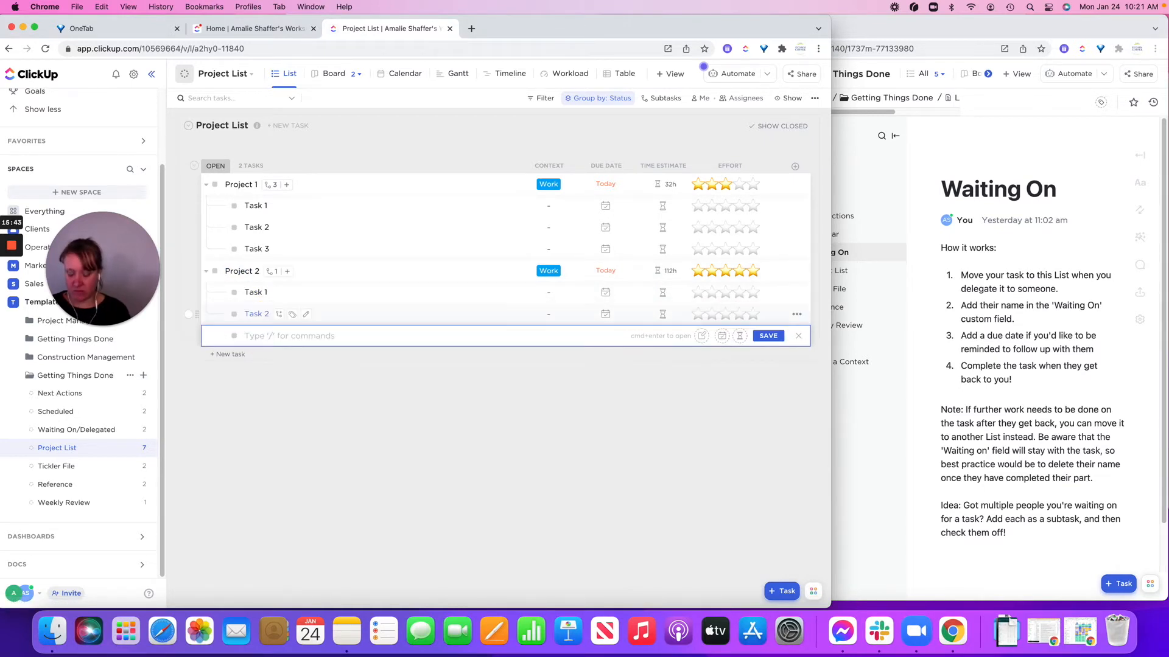
type("Task 3")
key("Return")
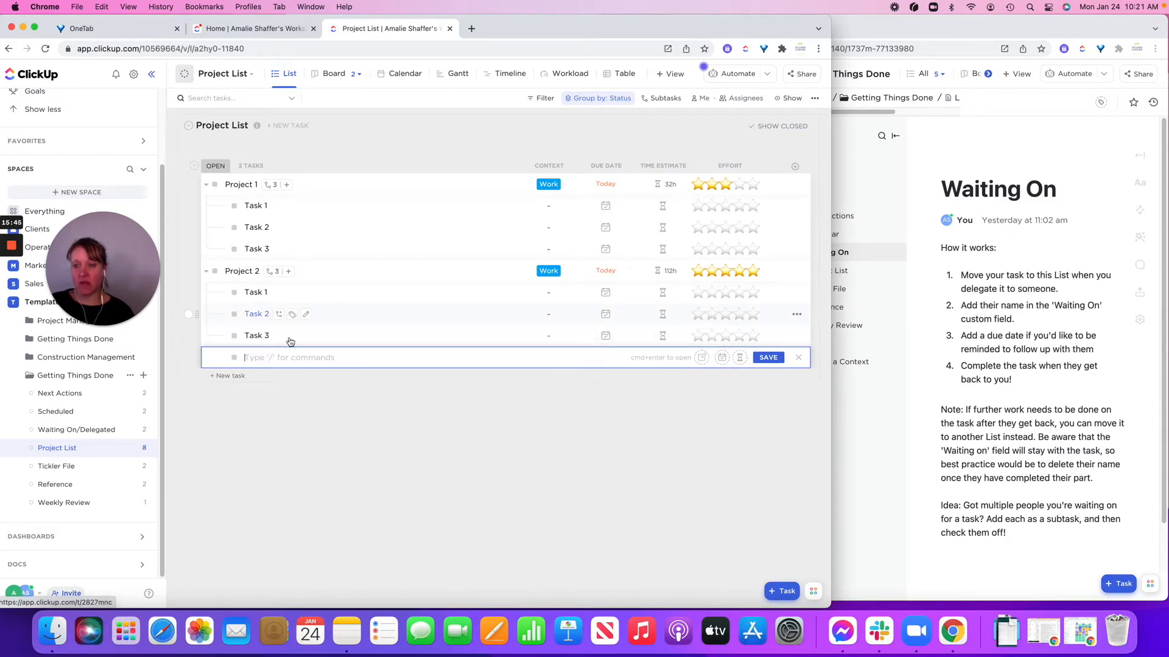
left_click(322, 403)
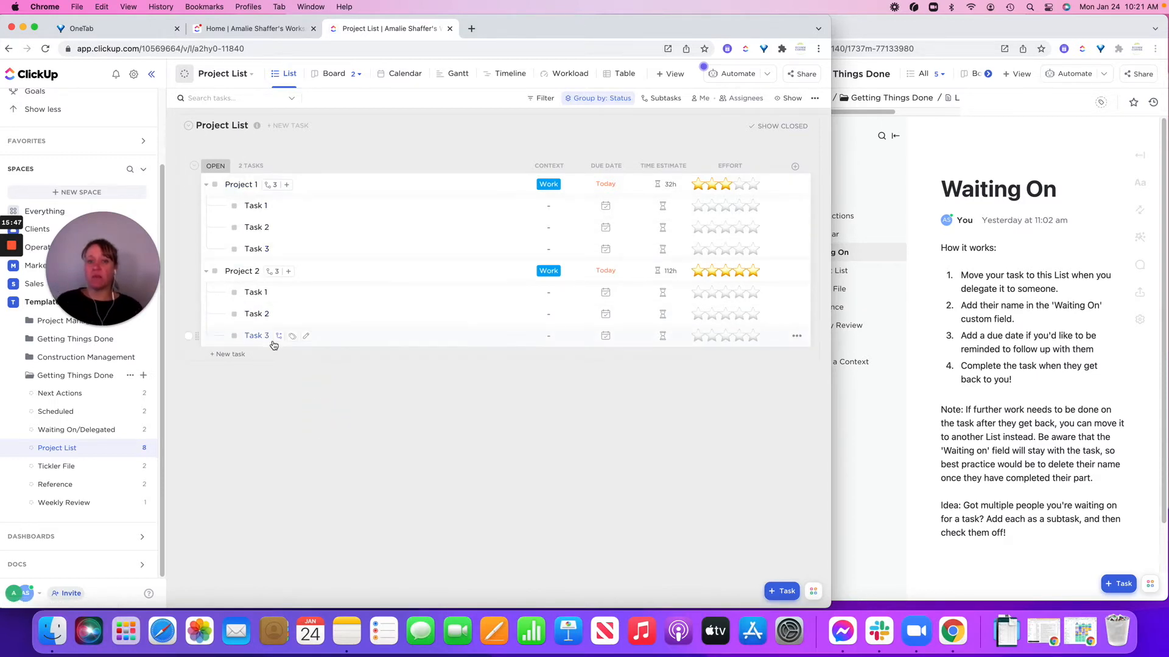
Step: Set the due dates of Project 1's three subtasks to today, January 24
left_click(609, 209)
left_click(609, 206)
left_click(702, 234)
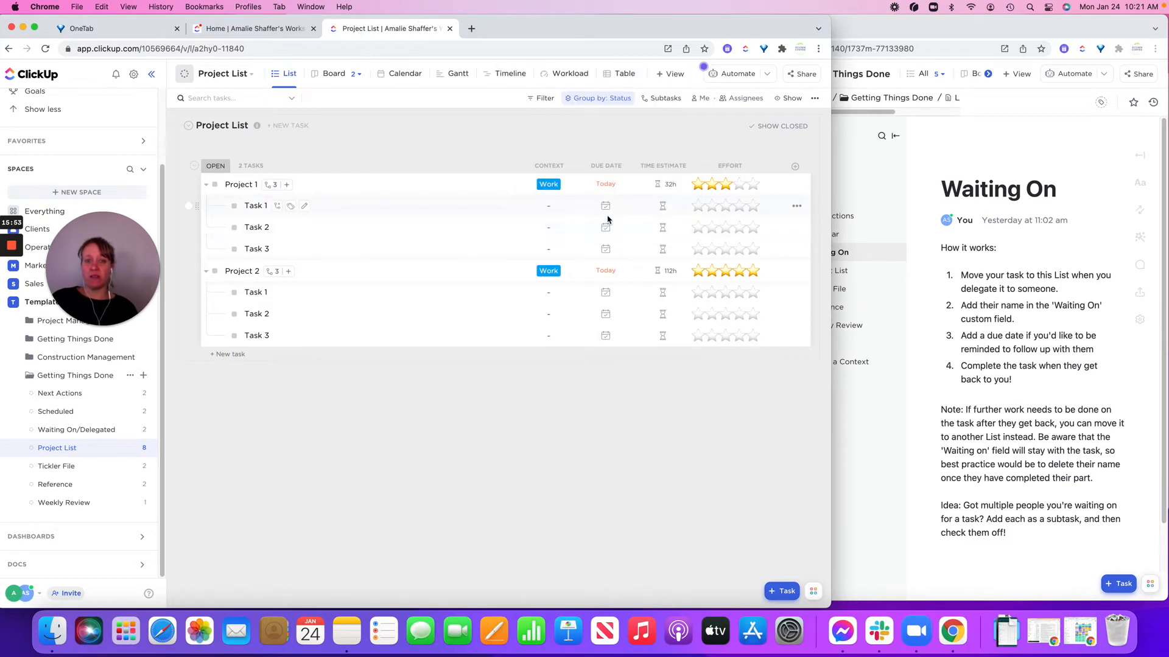
left_click(605, 228)
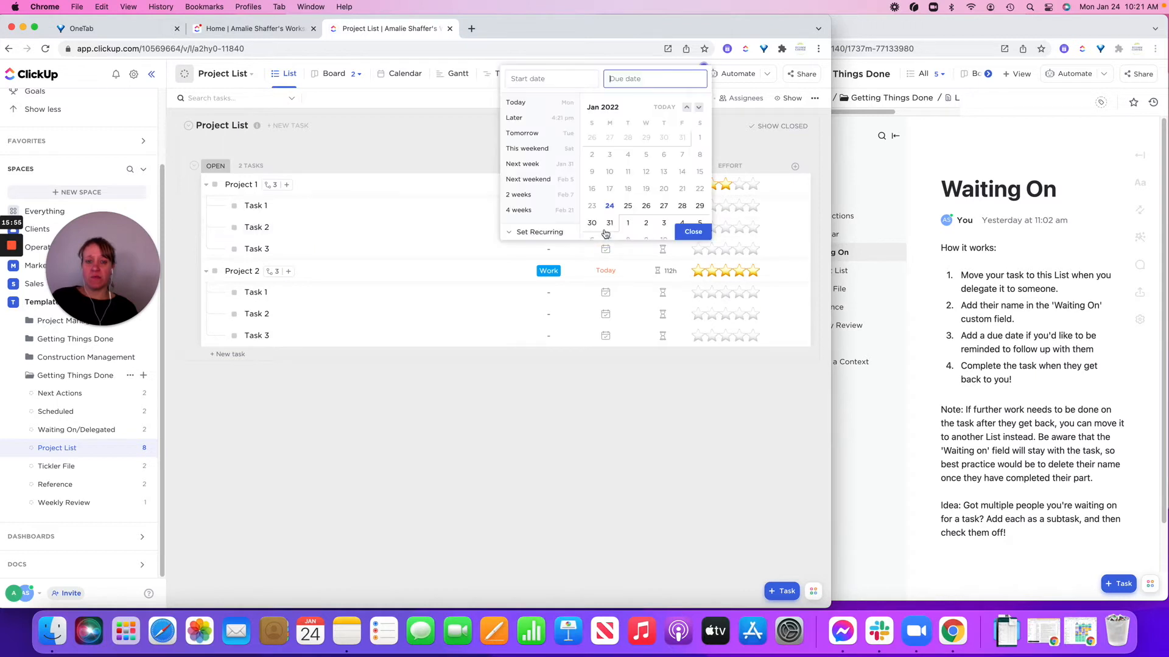
left_click(609, 207)
left_click(692, 231)
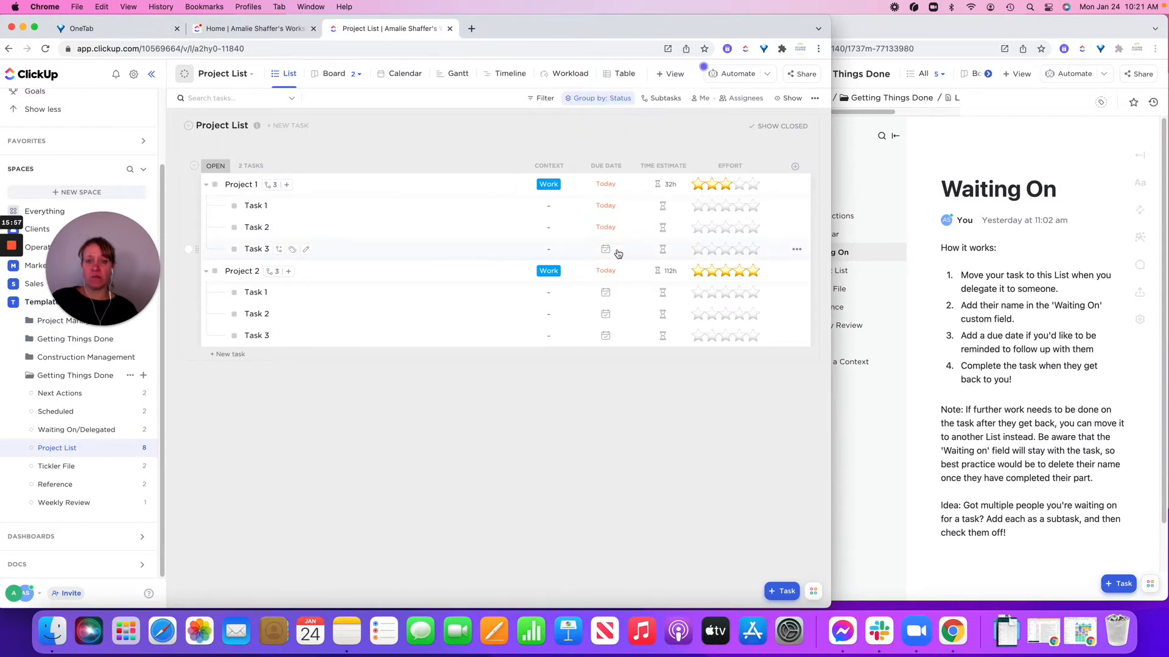
left_click(604, 250)
left_click(610, 207)
left_click(693, 231)
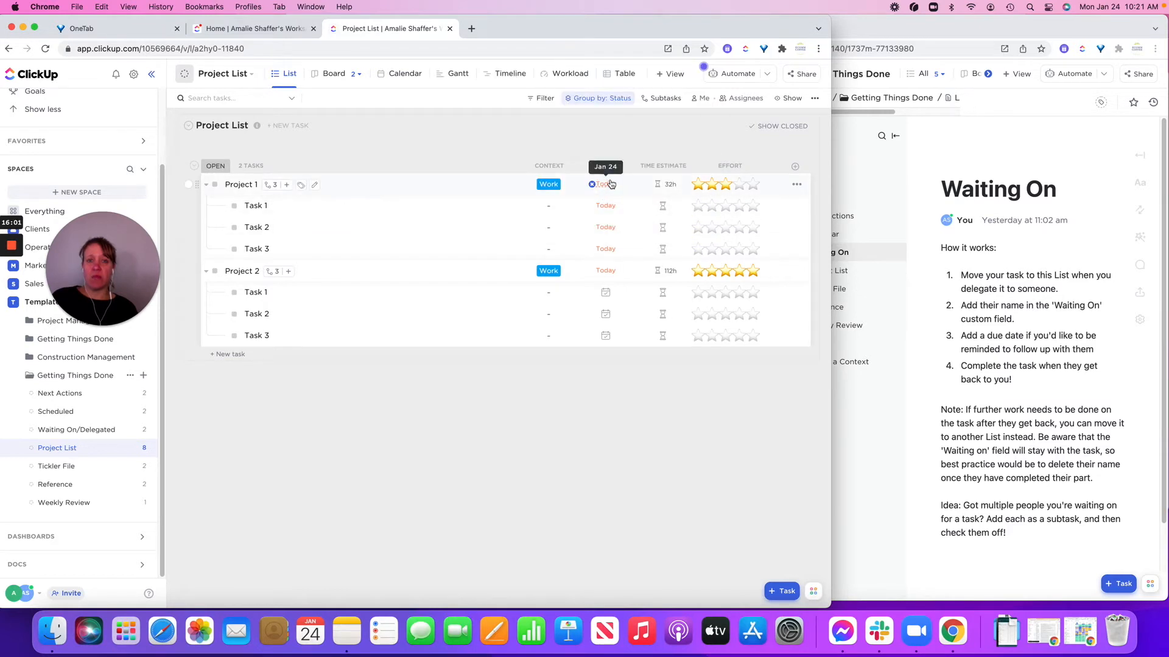
Step: Set Project 1's start date to today, January 24, and due date to January 31, changing its subtask dates as well
left_click(609, 184)
left_click(534, 79)
left_click(609, 206)
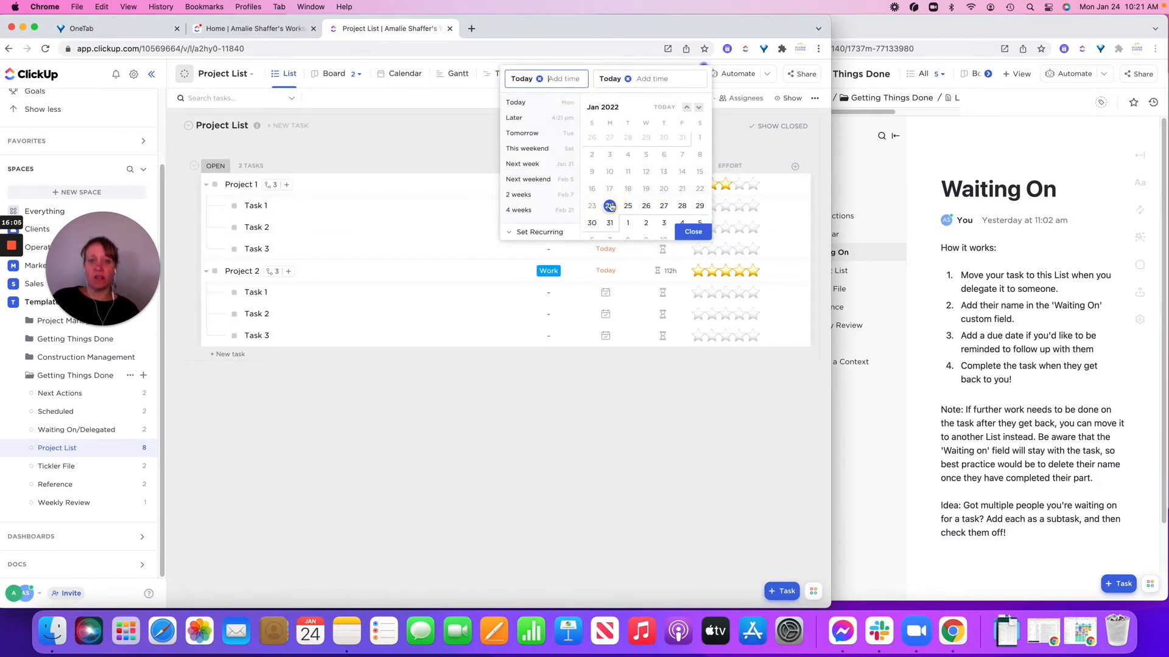
left_click(628, 79)
left_click(609, 222)
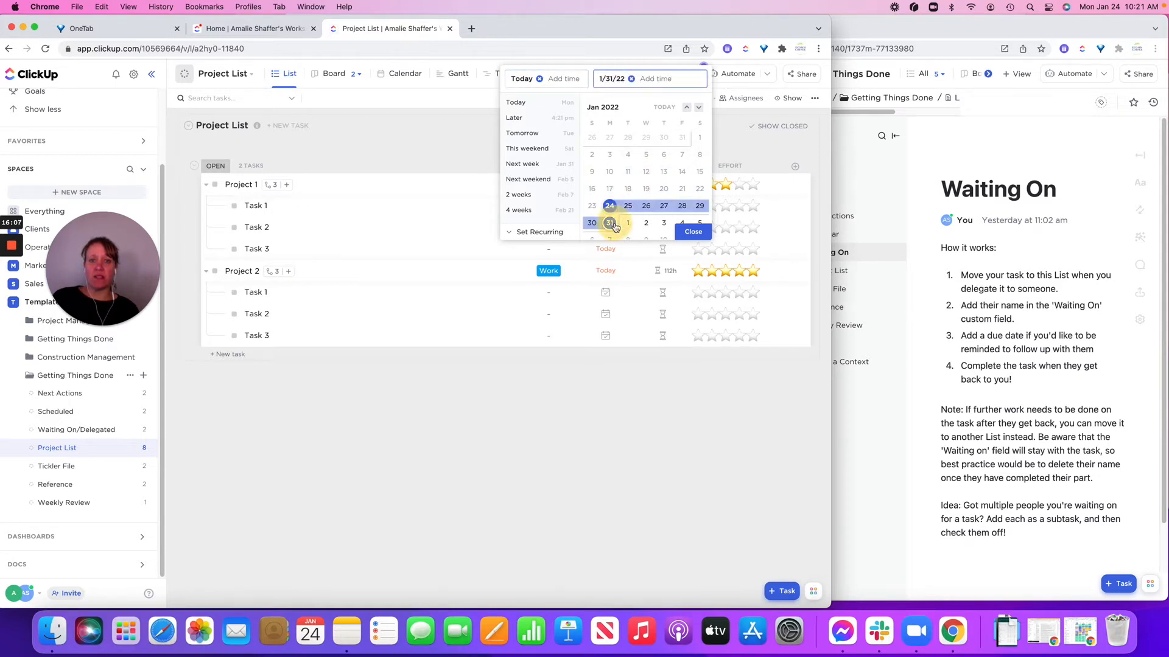
left_click(693, 232)
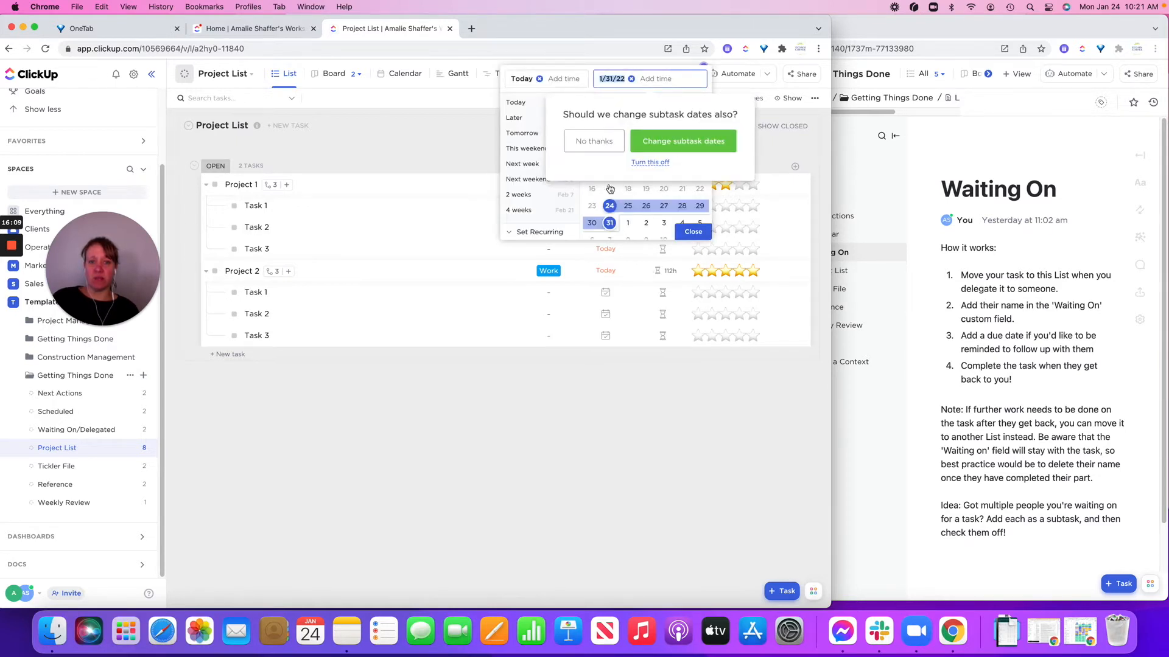
left_click(670, 140)
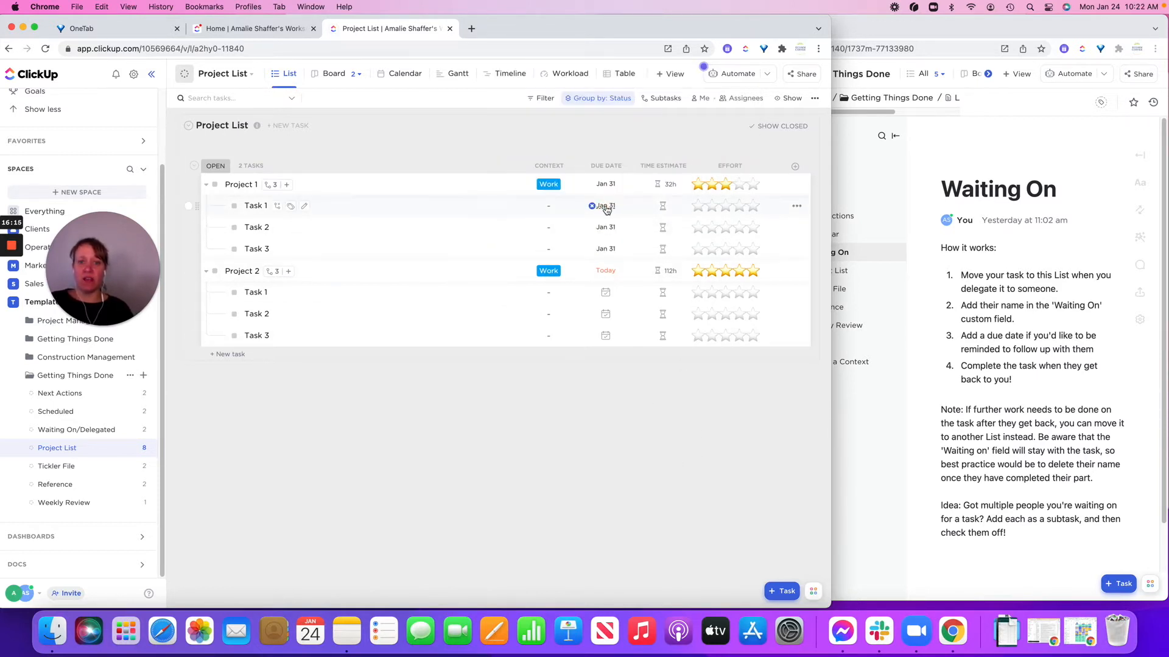
Step: Set the due dates of Project 1's Task 1, Task 2 and Task 3 to January 25, 26 and 27 respectively
left_click(604, 207)
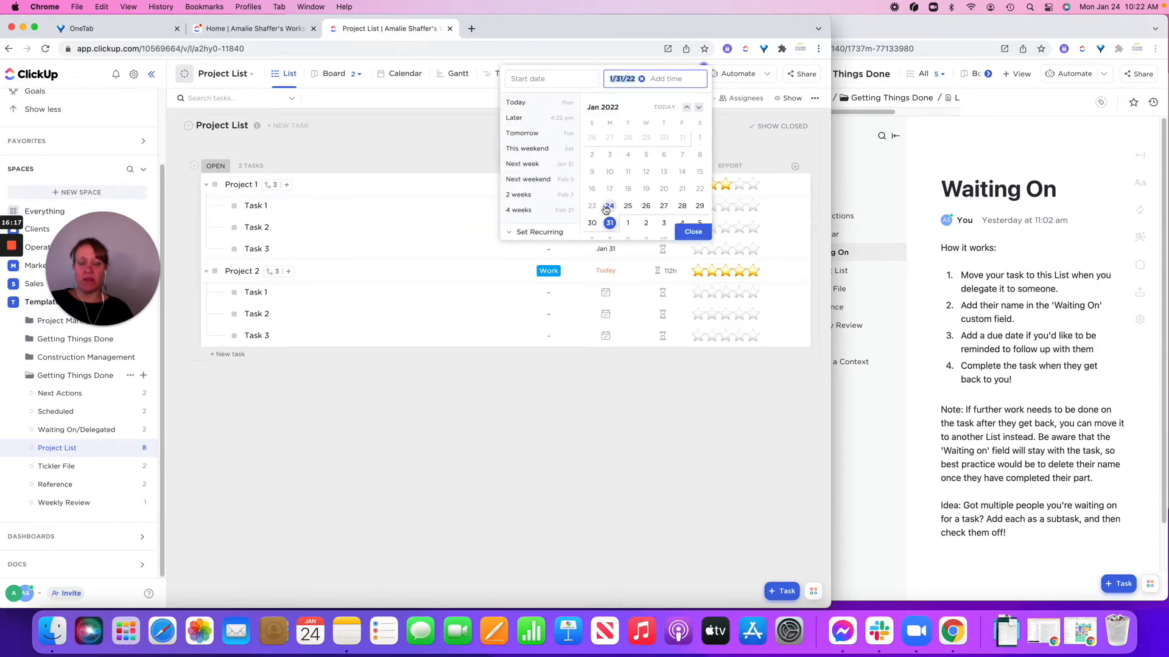
left_click(628, 206)
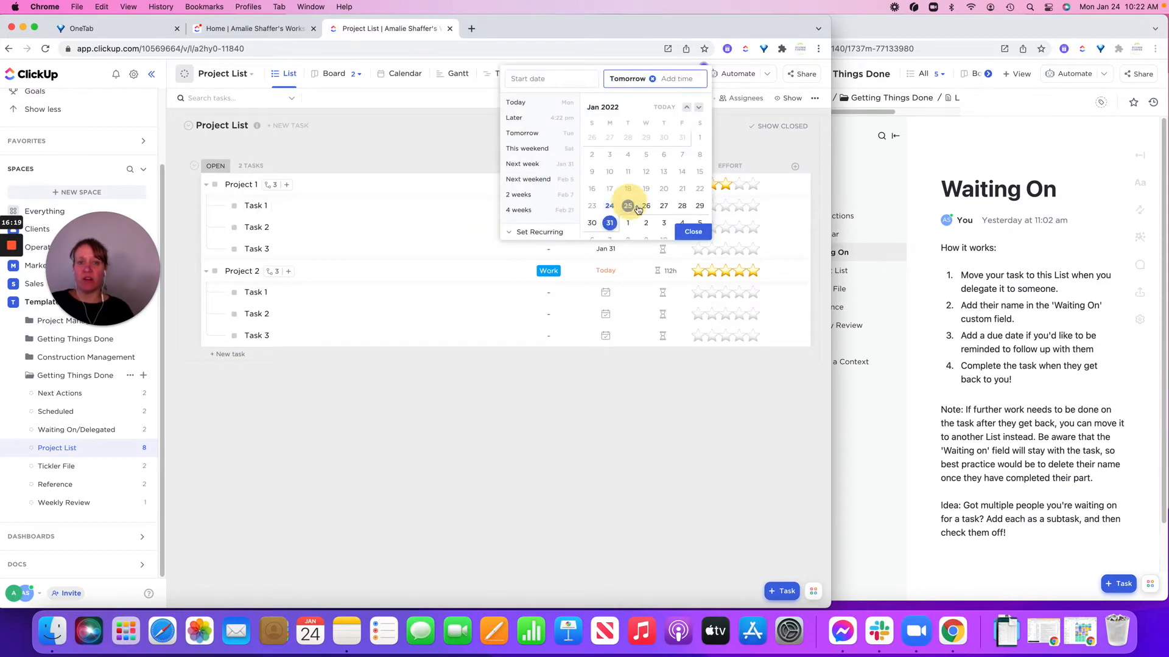
left_click(692, 232)
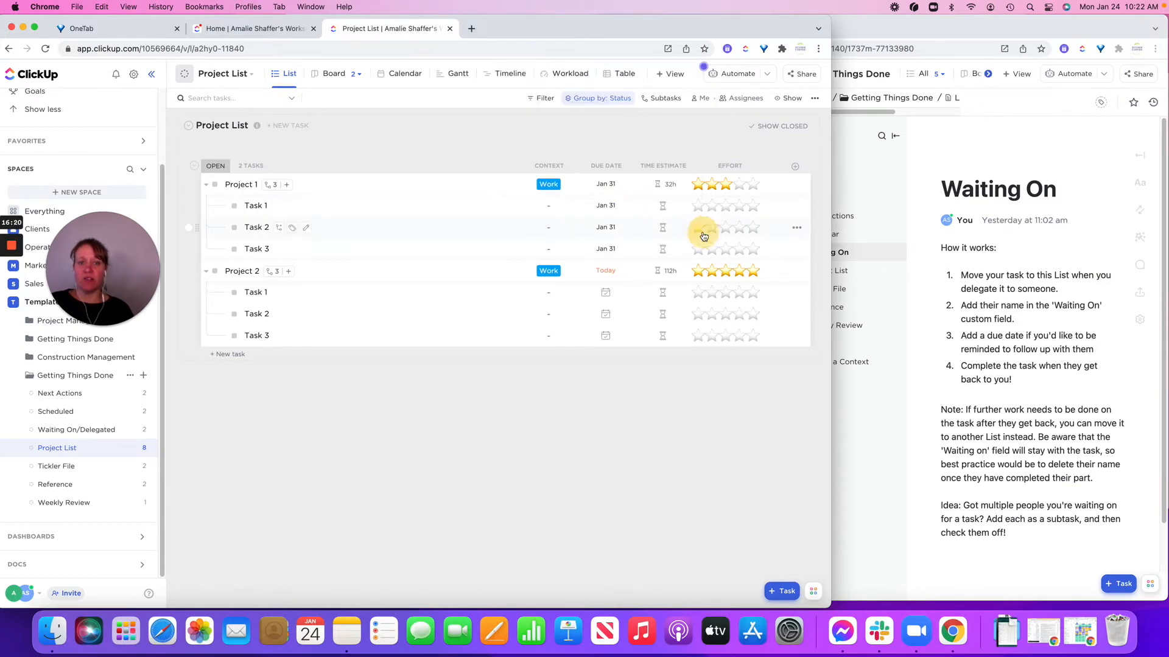
left_click(609, 228)
left_click(645, 206)
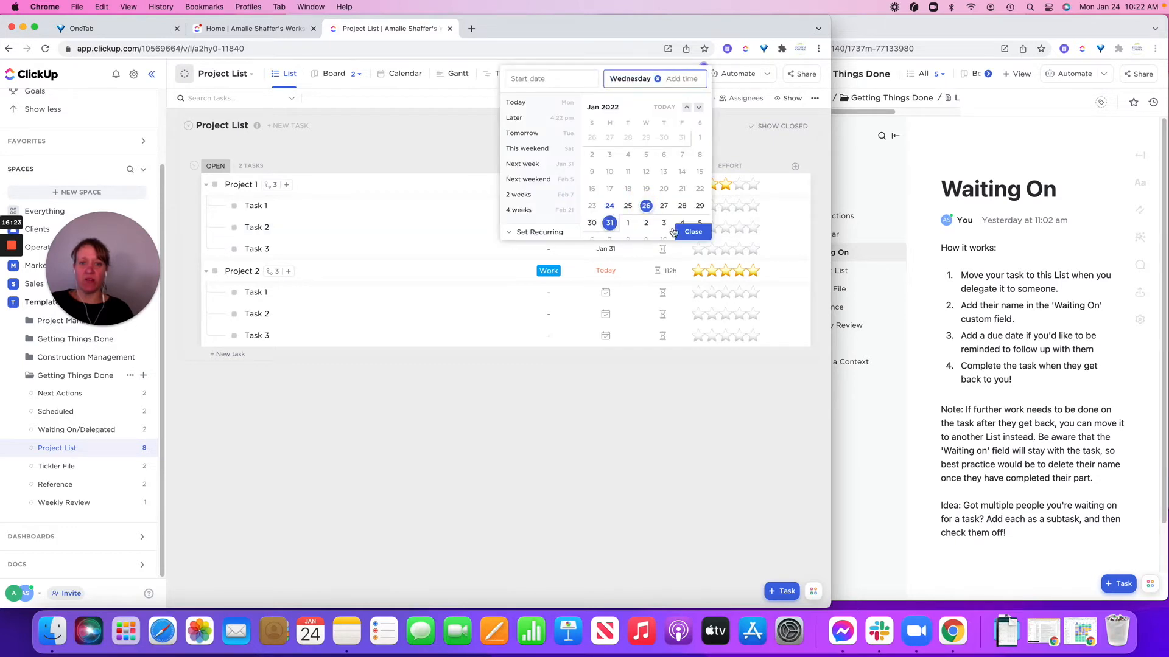
left_click(693, 232)
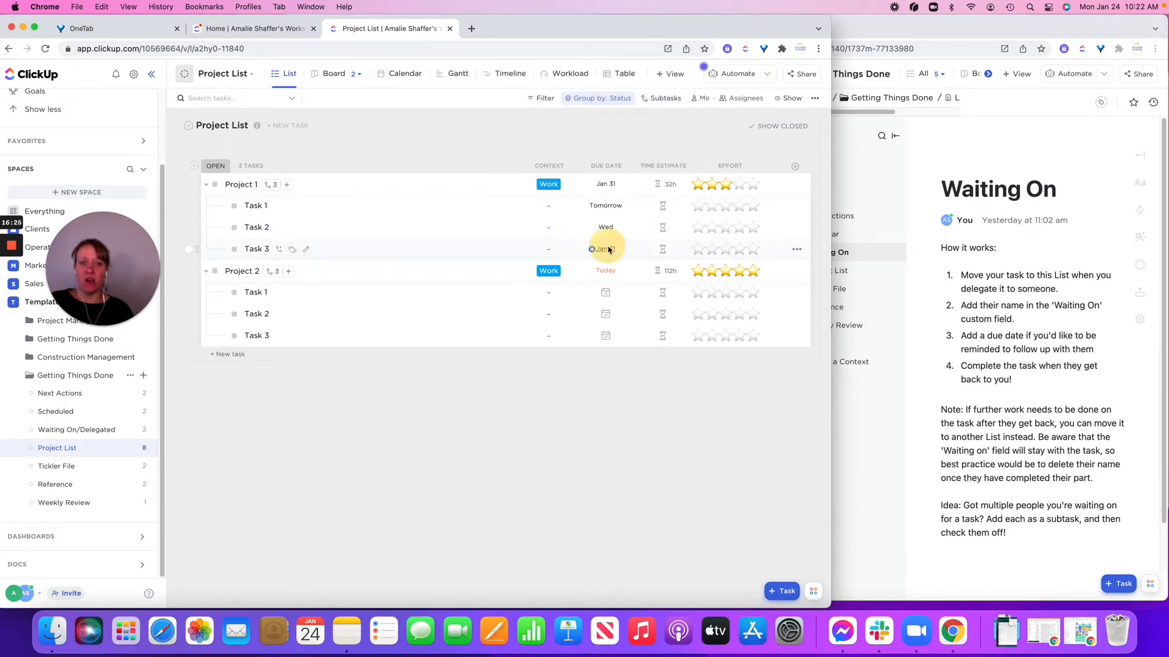
left_click(609, 249)
left_click(663, 206)
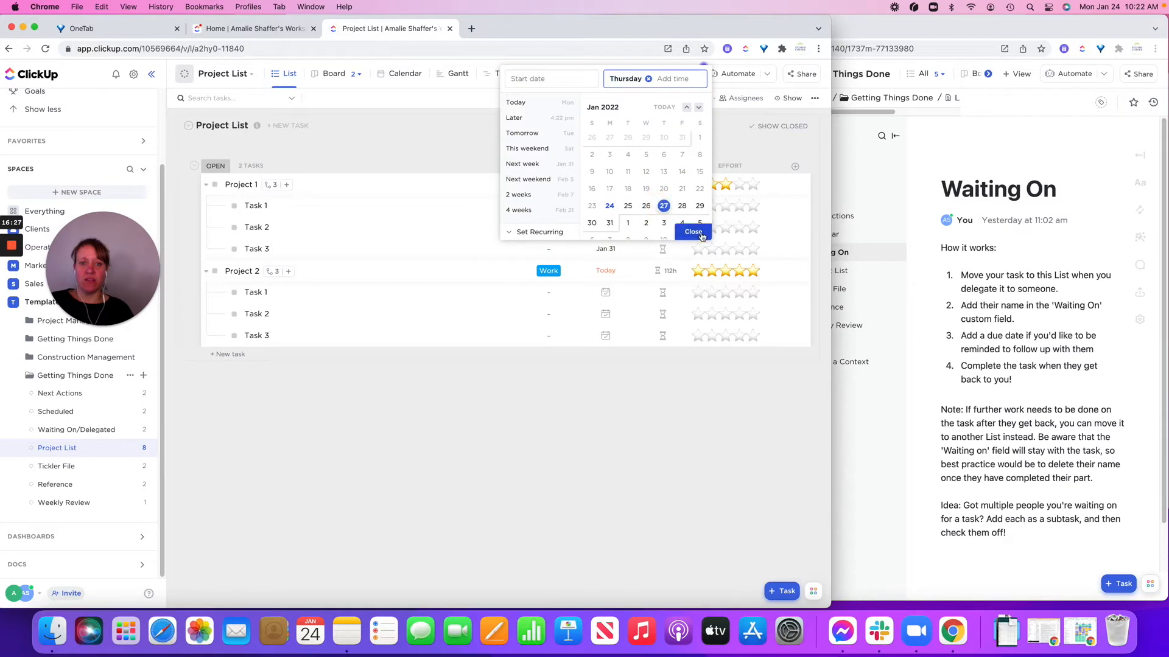
left_click(699, 234)
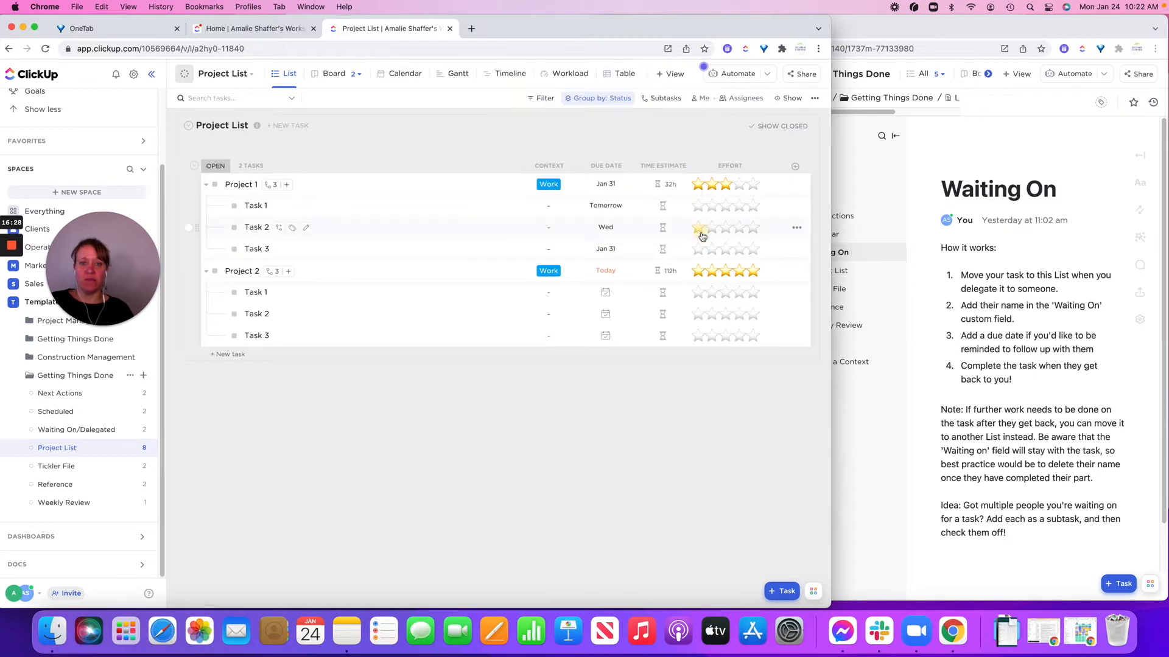
Step: Set Project 2's start date to January 31 and its due date to February 7
left_click(606, 271)
left_click(611, 245)
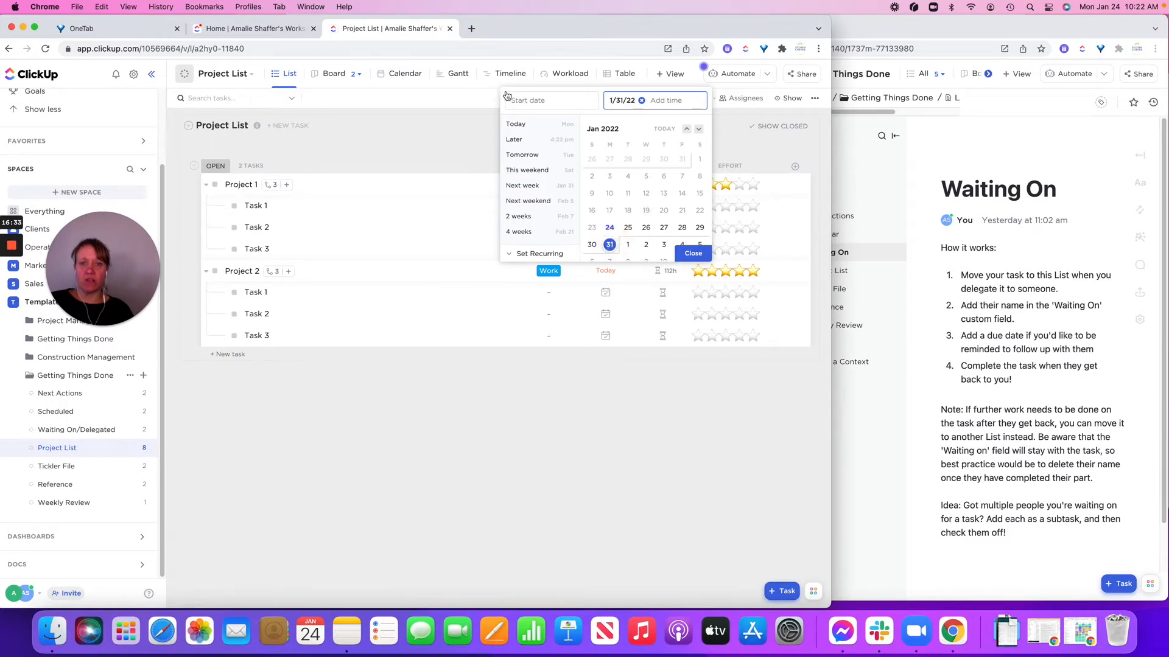
left_click(610, 244)
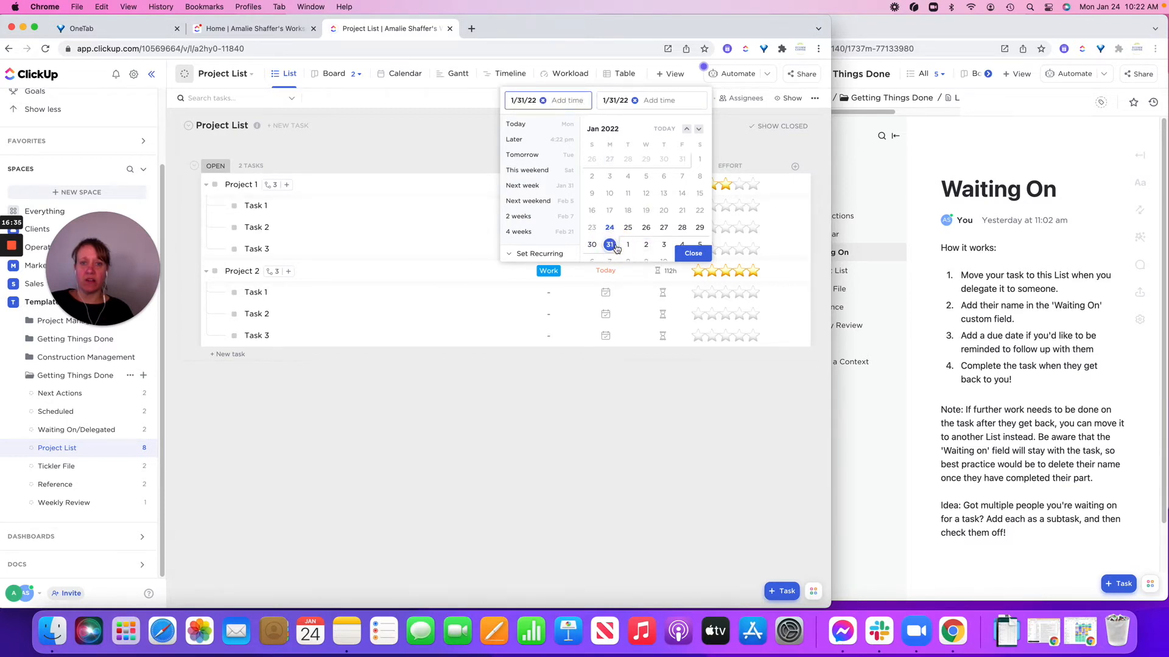
left_click(635, 101)
left_click(609, 245)
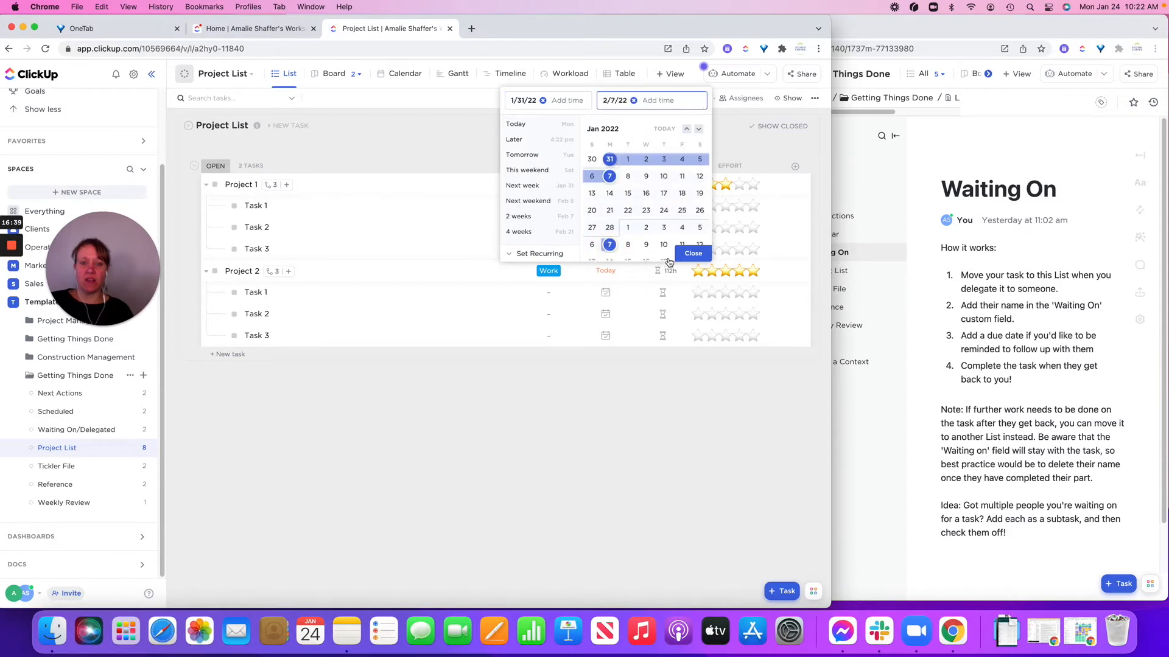
left_click(692, 253)
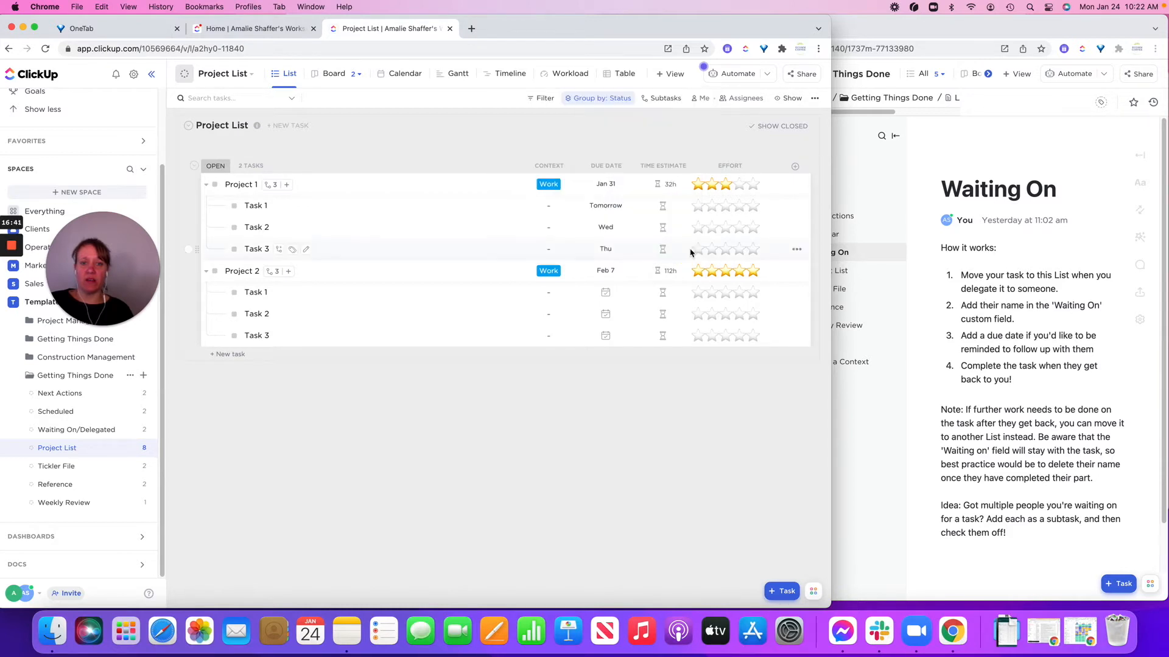
Step: Set the due dates of Project 2's Task 1 to February 1 and Task 2 to February 8
left_click(606, 294)
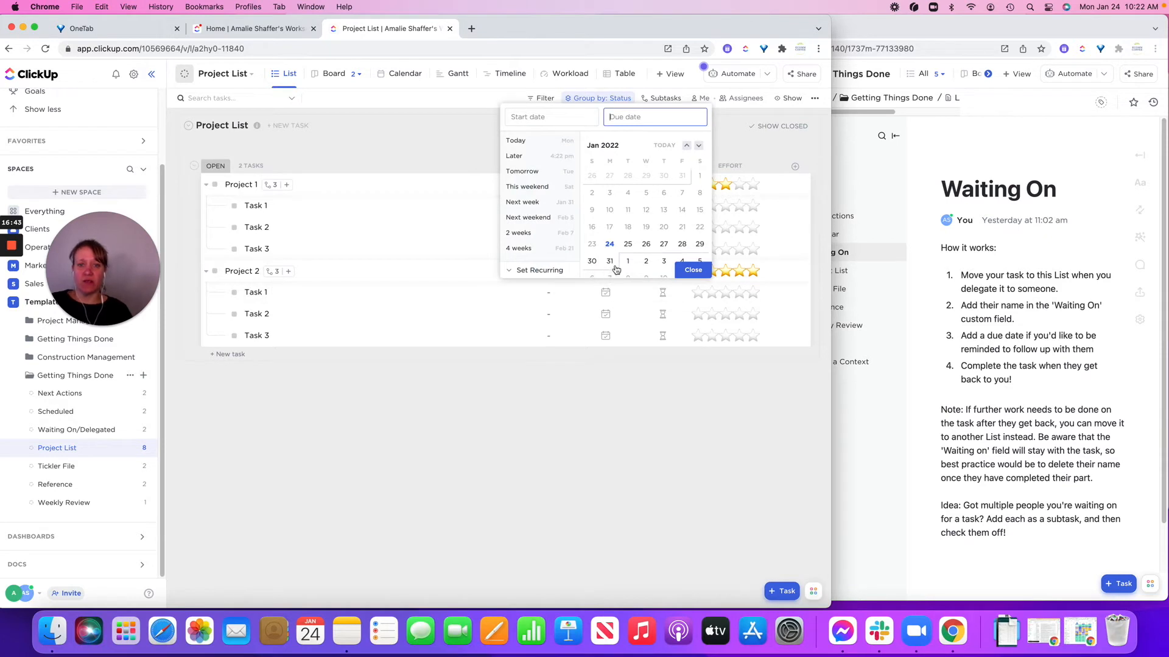
left_click(629, 263)
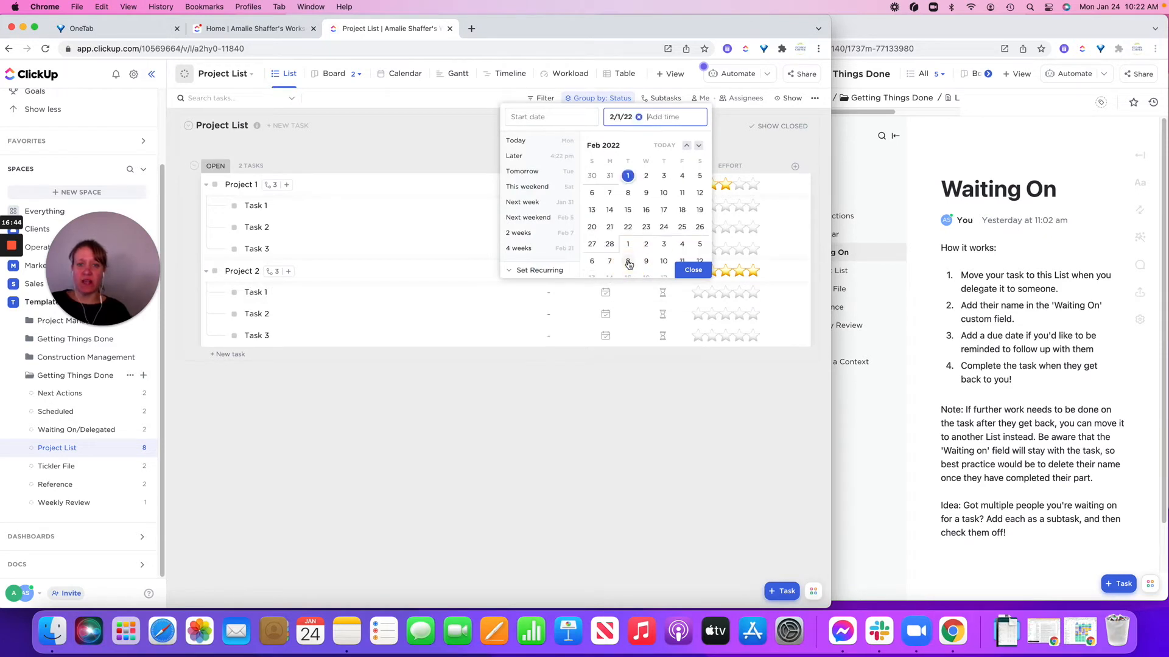
left_click(692, 269)
left_click(606, 315)
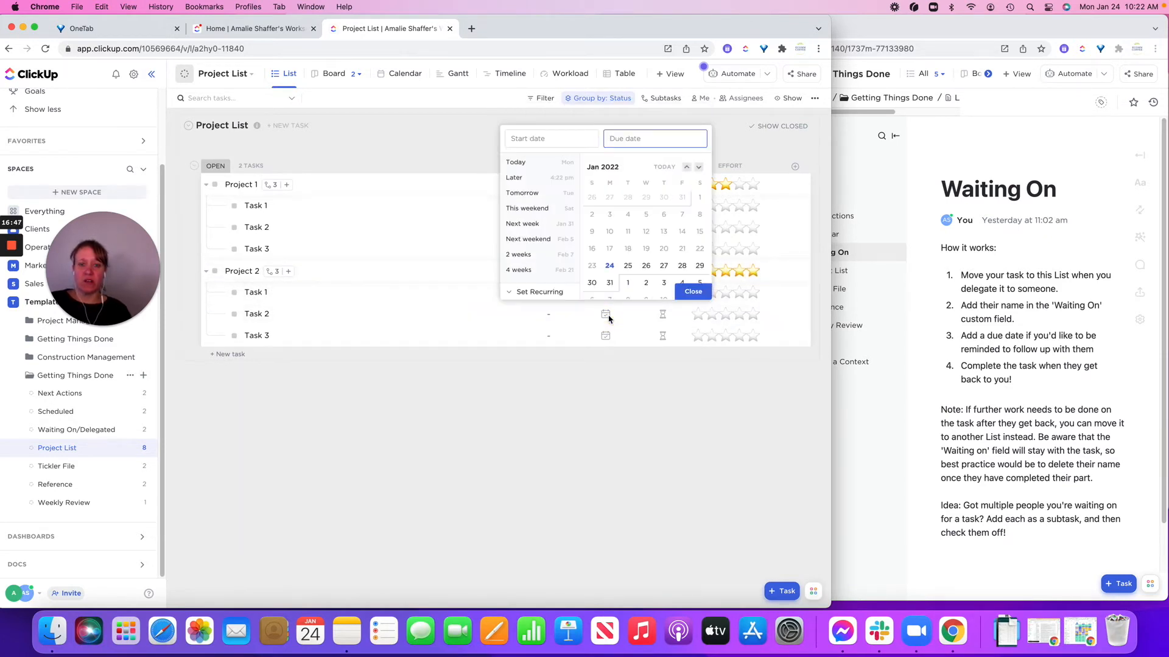
scroll(614, 262, "down", 2)
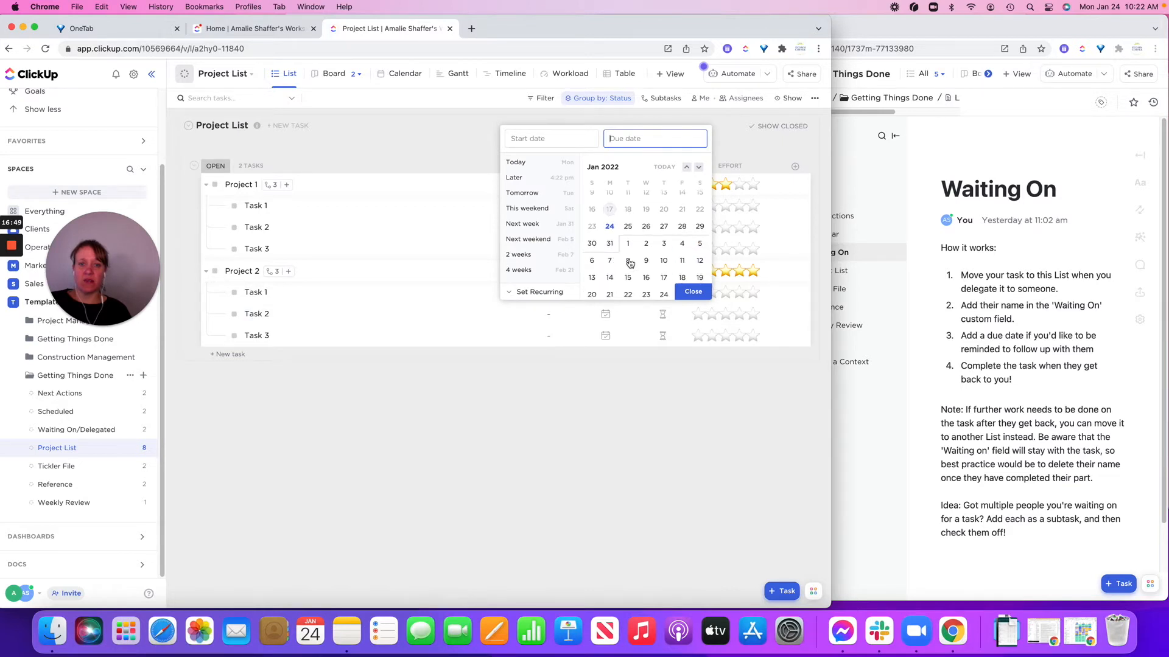
left_click(628, 263)
left_click(693, 292)
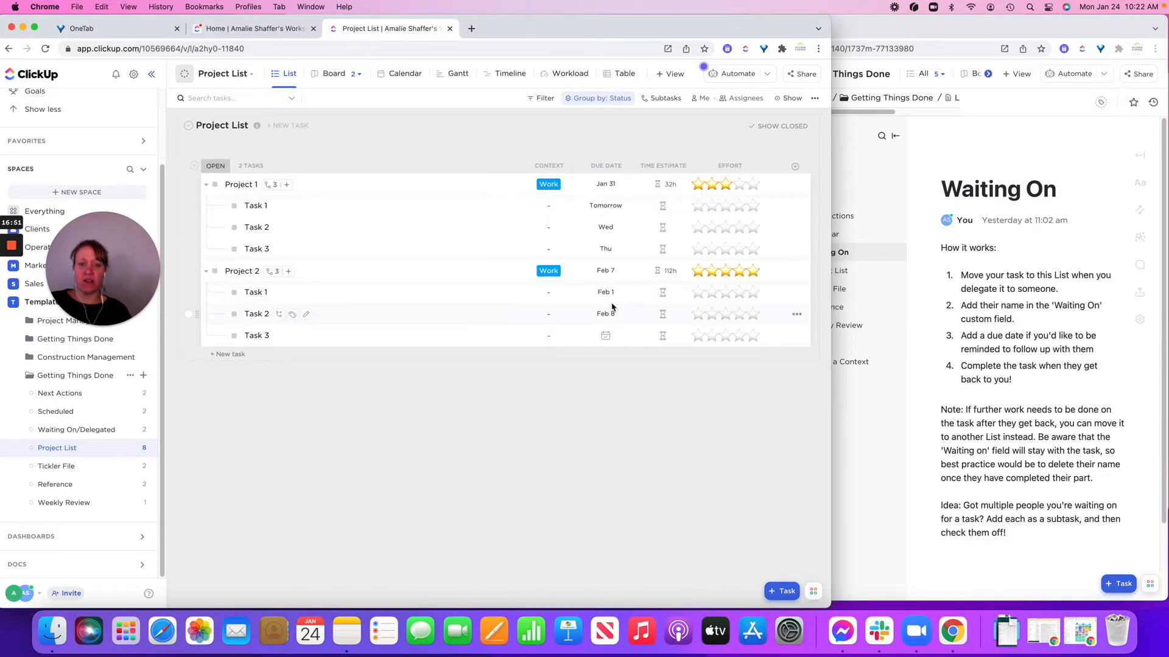
Step: Set the due dates of Project 2's Task 1 to February 8 and Task 3 to February 11
left_click(606, 294)
left_click(628, 199)
left_click(624, 339)
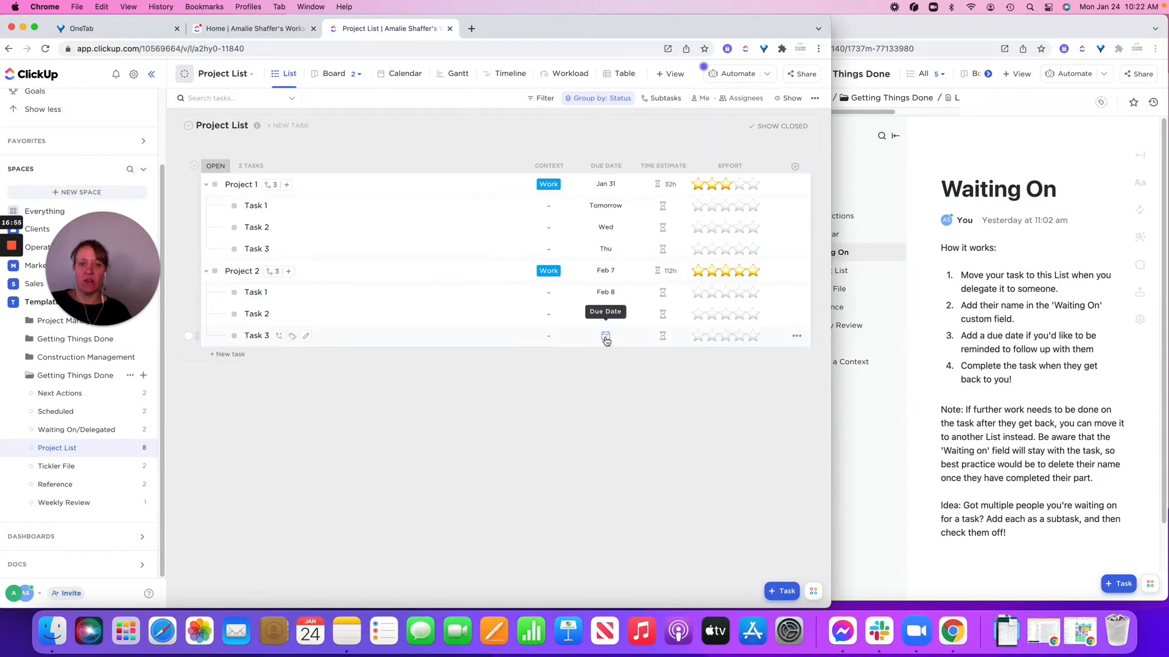
left_click(605, 337)
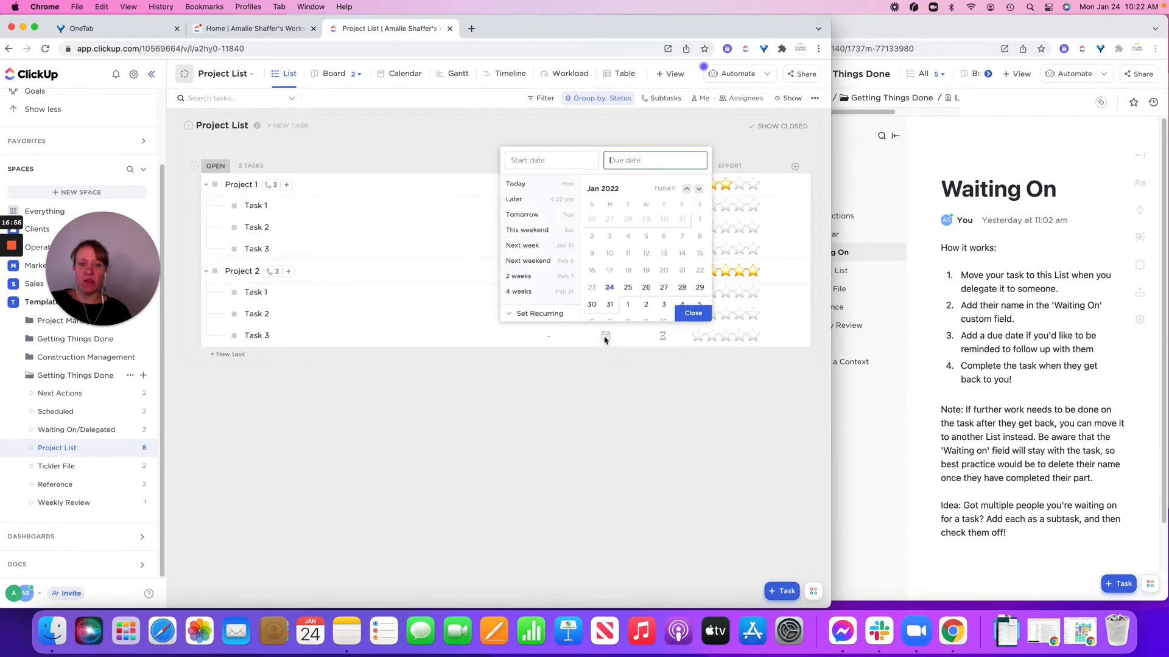
left_click(682, 287)
scroll(670, 288, "down", 1)
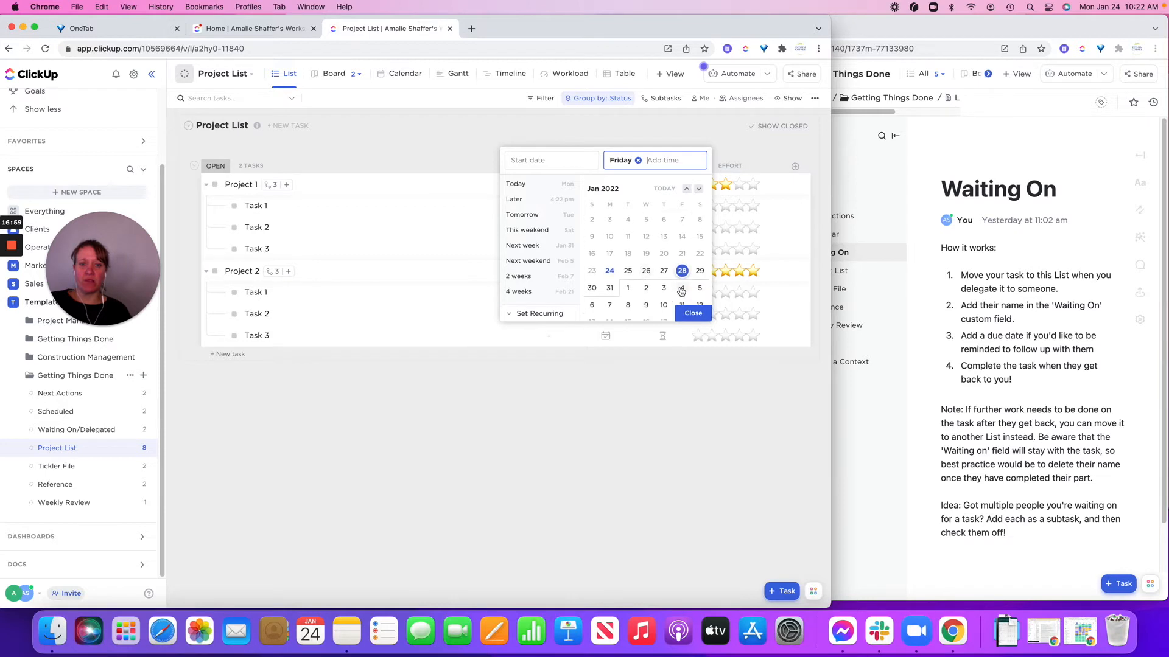
left_click(682, 288)
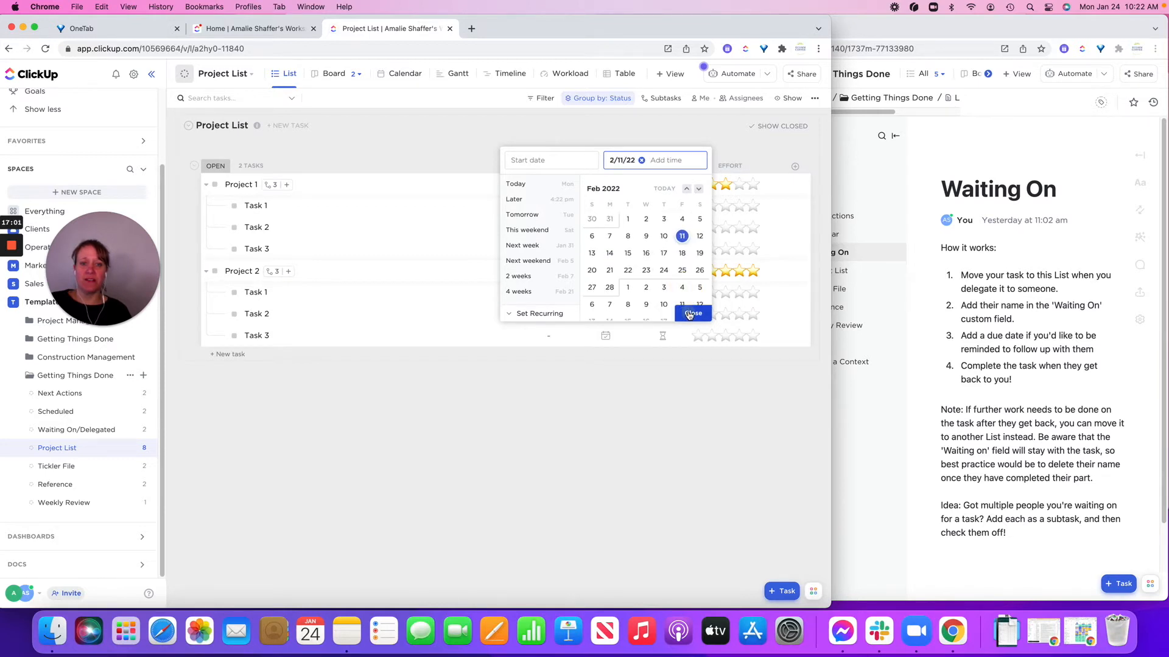
left_click(692, 313)
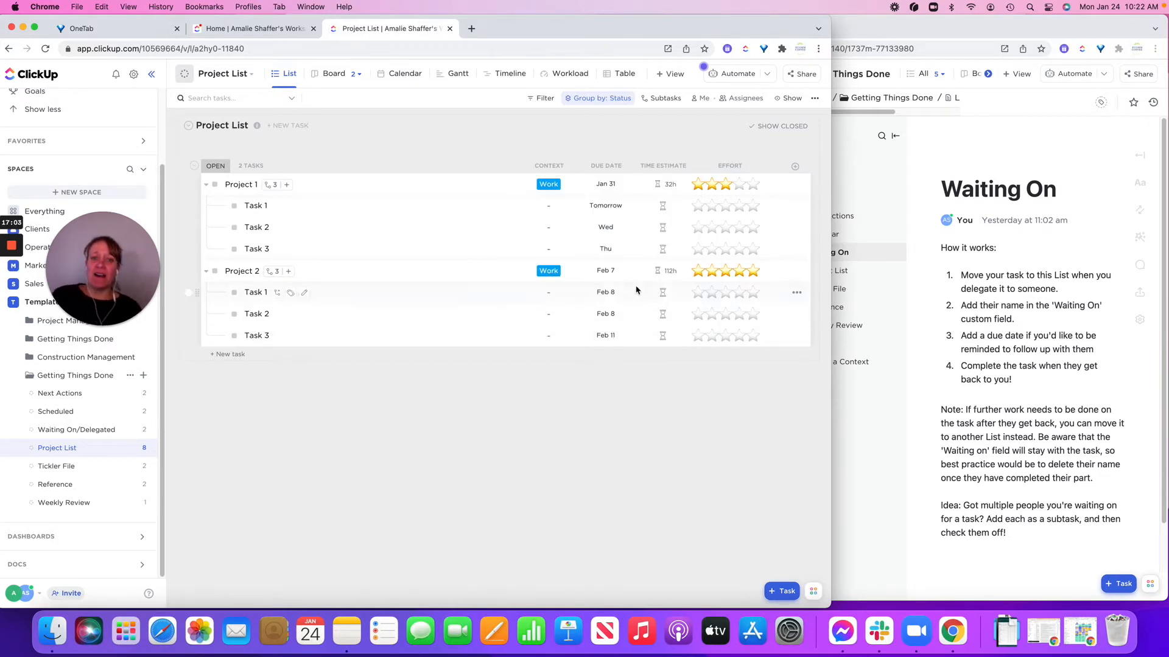
Step: Check Project 2's date range and set its Task 1 due date to February 1
left_click(610, 272)
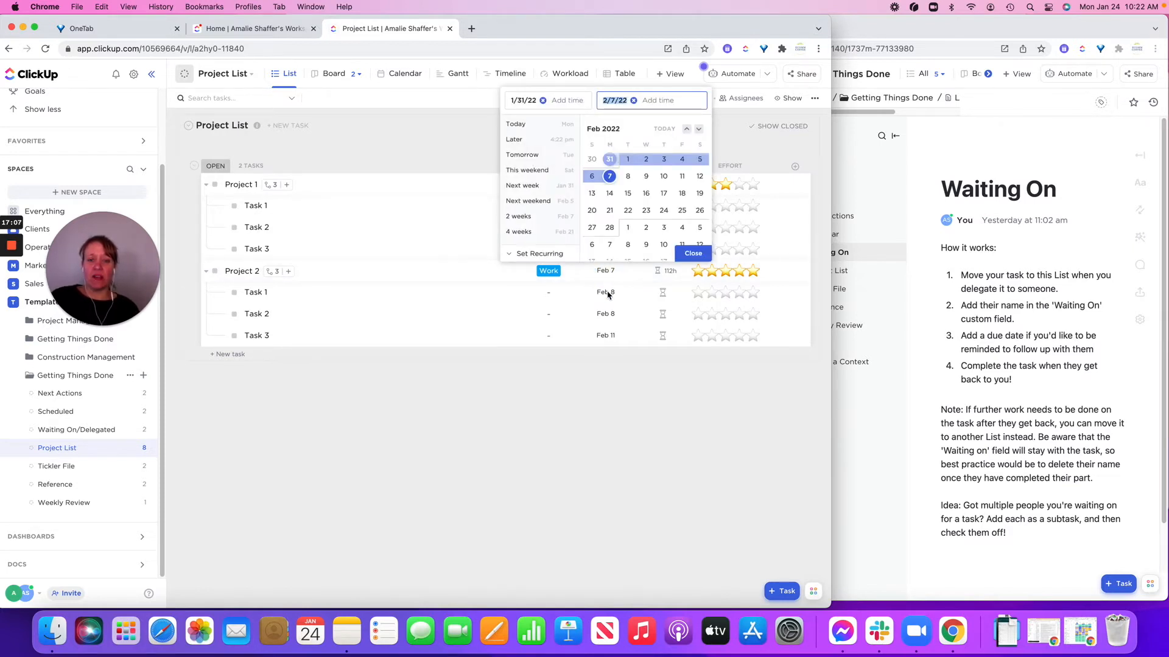
left_click(607, 294)
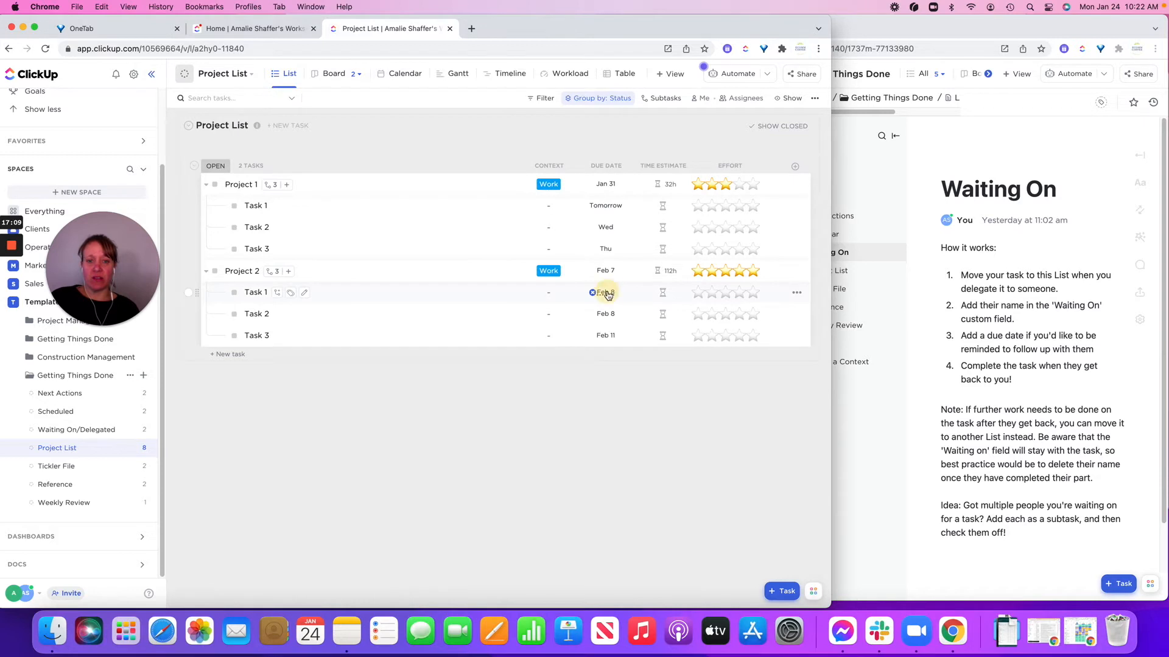
left_click(608, 295)
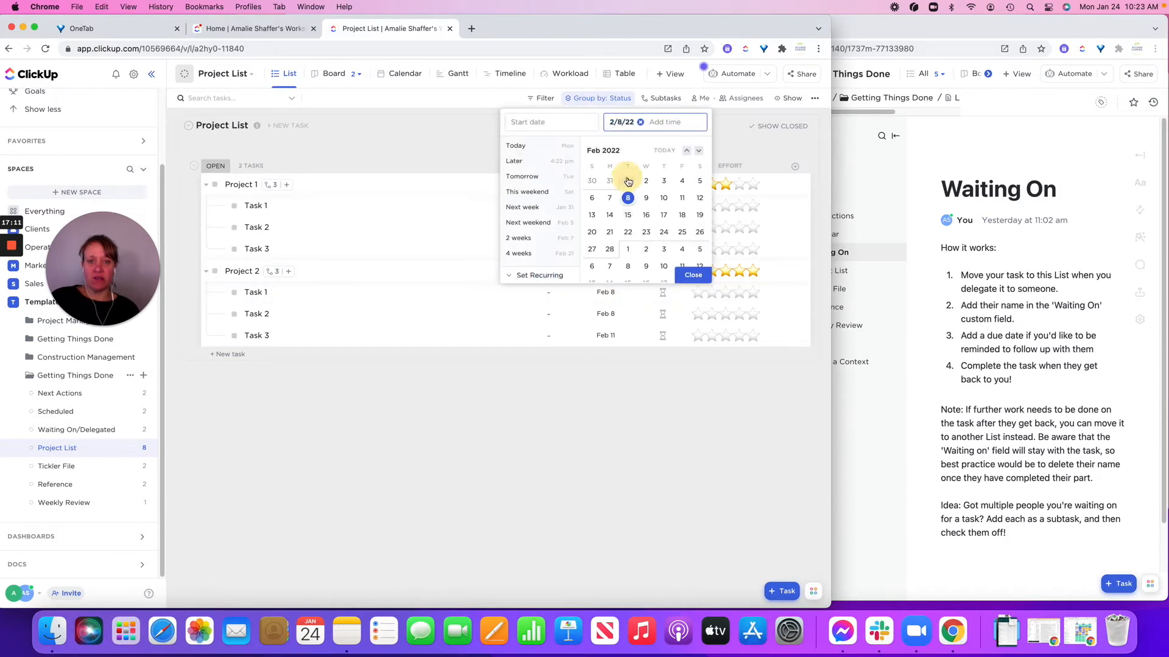
left_click(689, 273)
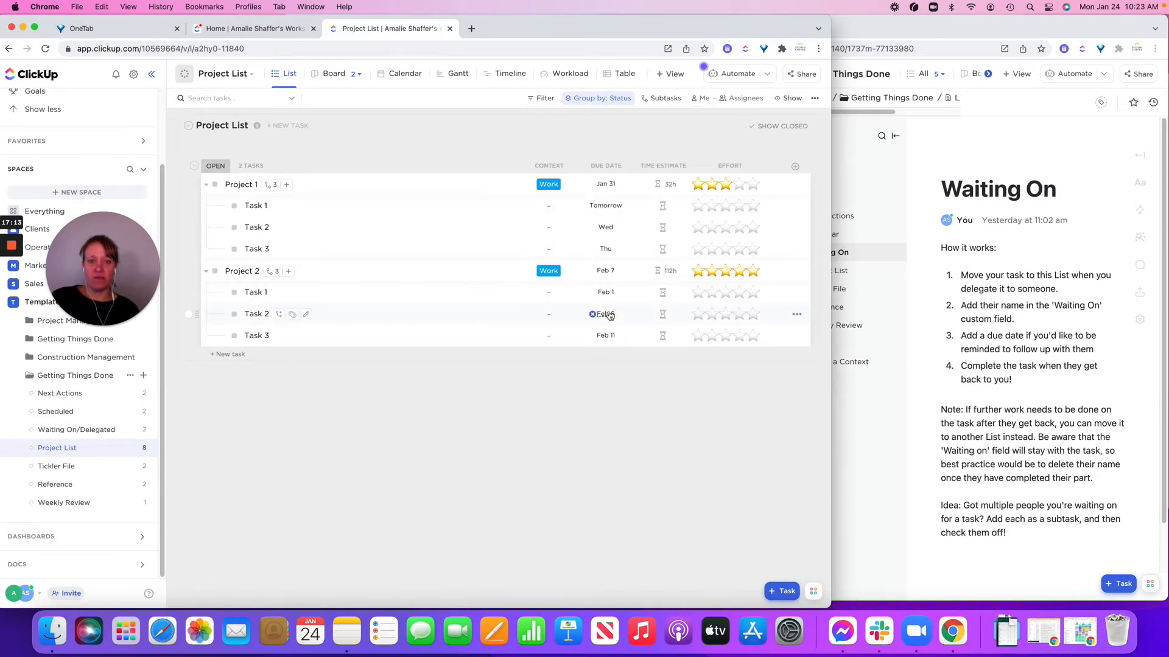
Step: Set the due date of Project 2's Task 2 to February 9
left_click(610, 314)
left_click(645, 219)
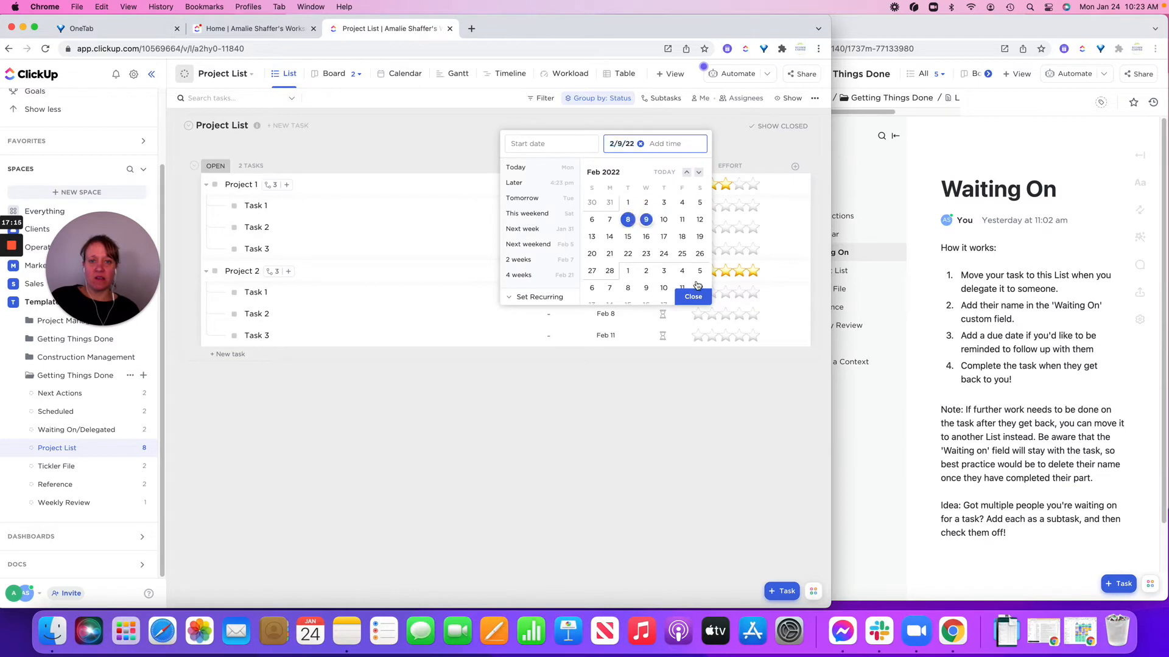
left_click(700, 298)
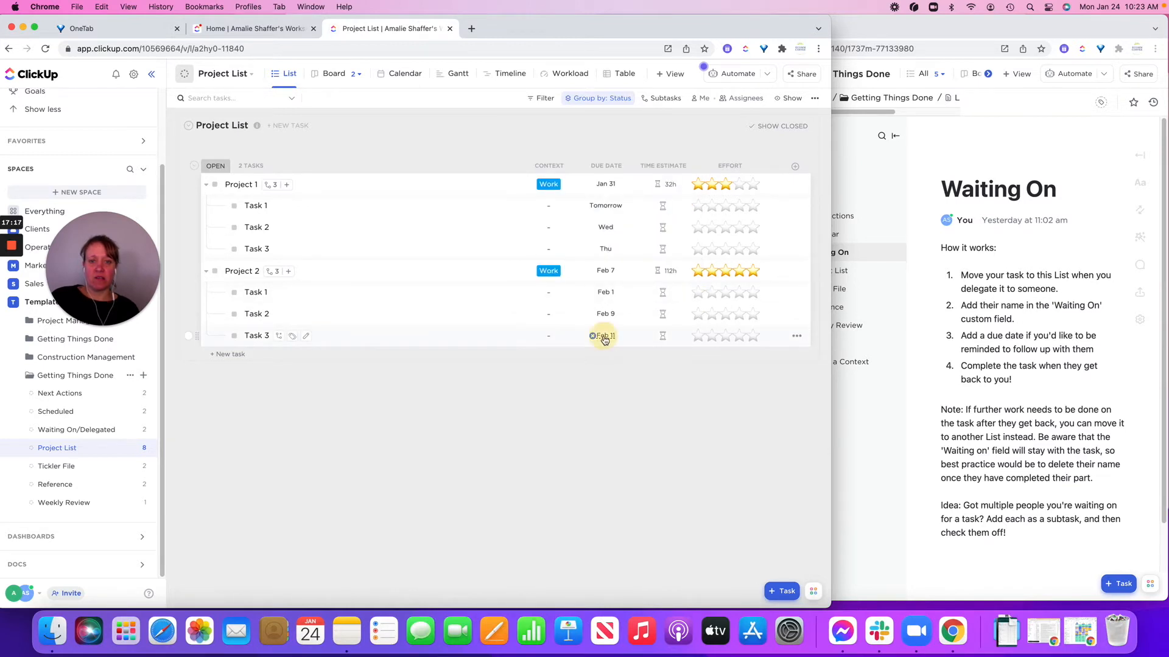
Step: Set the due dates of Project 2's Task 3 to February 4 and Task 2 to February 2
left_click(604, 338)
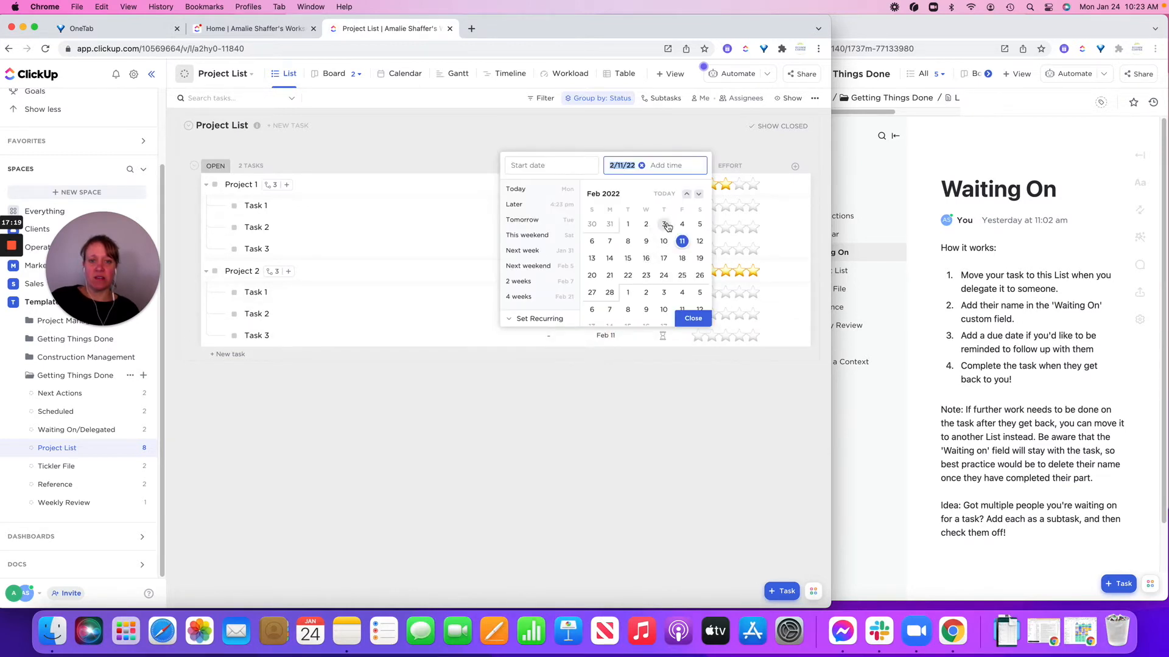
left_click(692, 317)
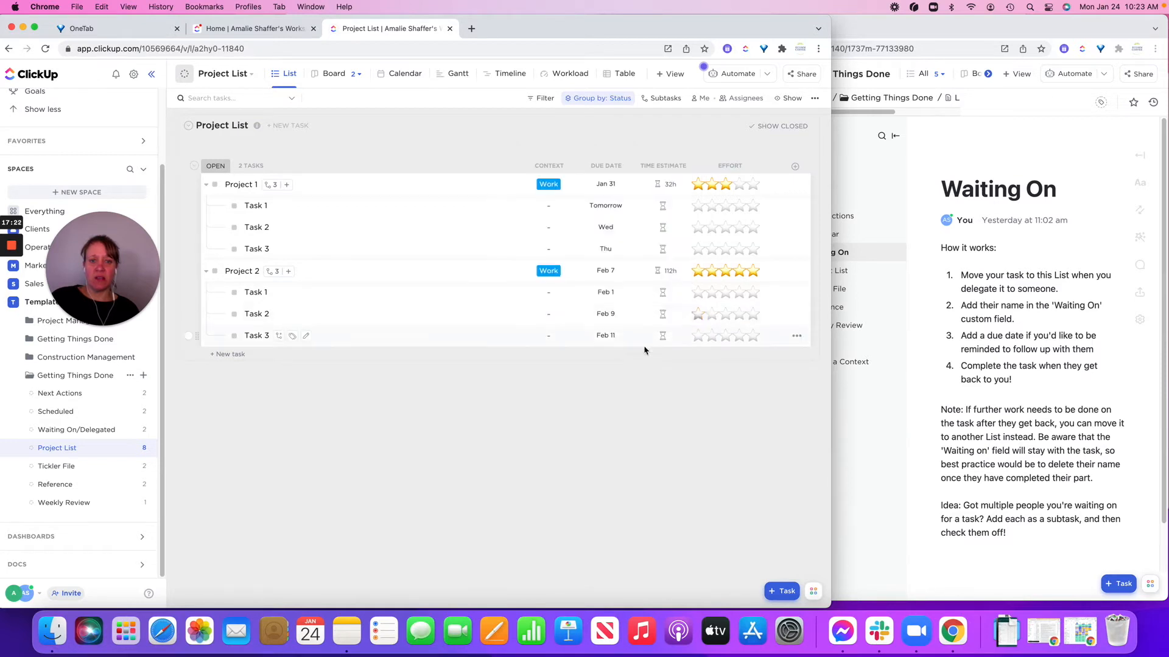
left_click(606, 315)
left_click(645, 203)
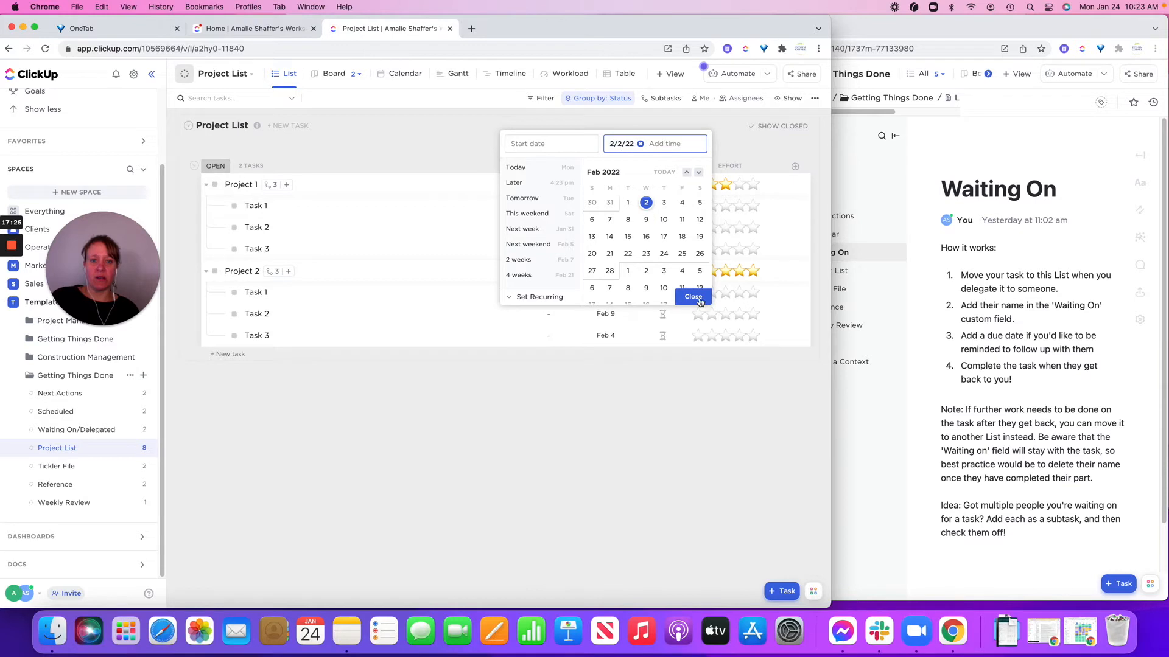
left_click(612, 444)
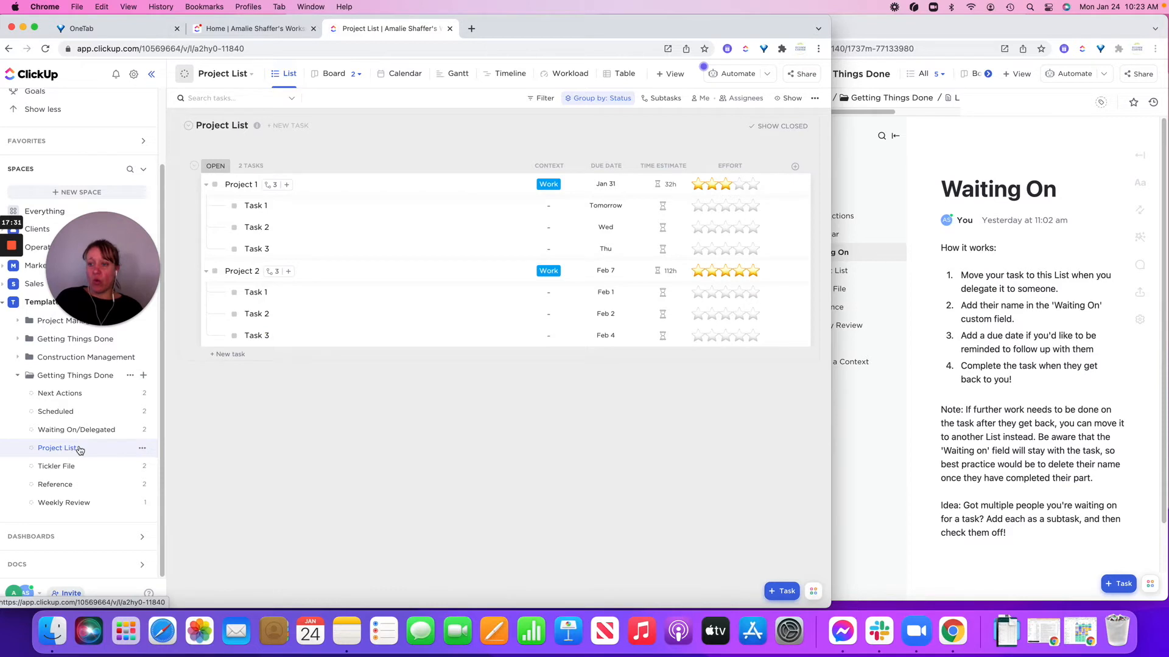
Step: Duplicate the Project List with everything copied as Project List 2 in the Getting Things Done folder, and open the copy
left_click(142, 449)
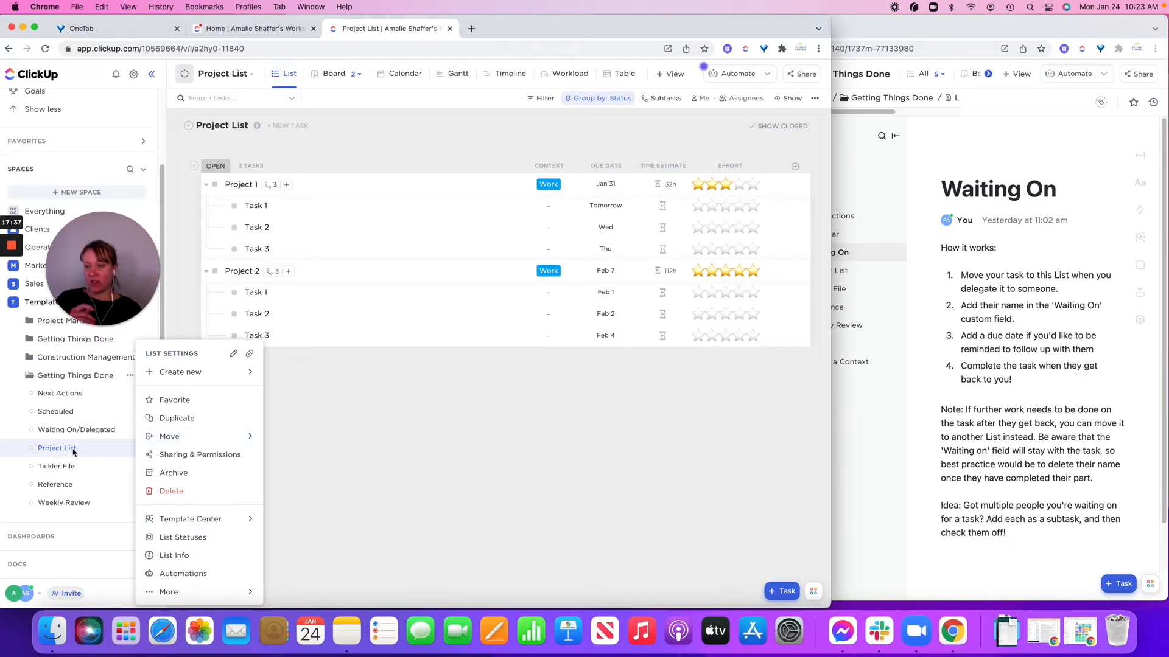
left_click(184, 418)
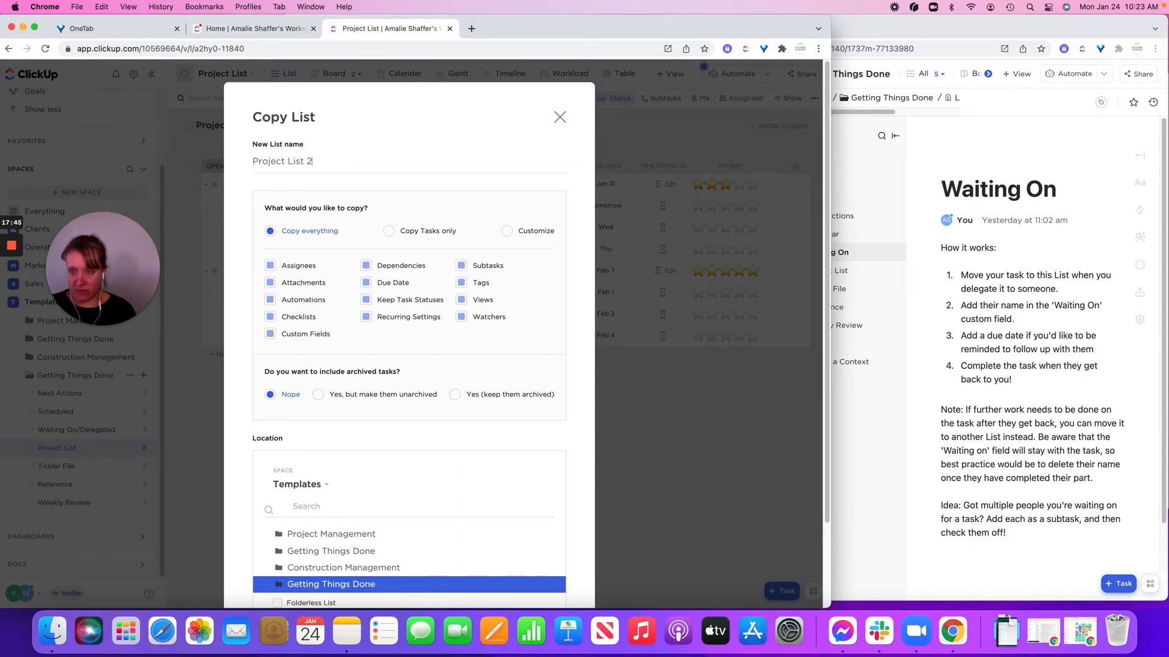
scroll(486, 426, "down", 3)
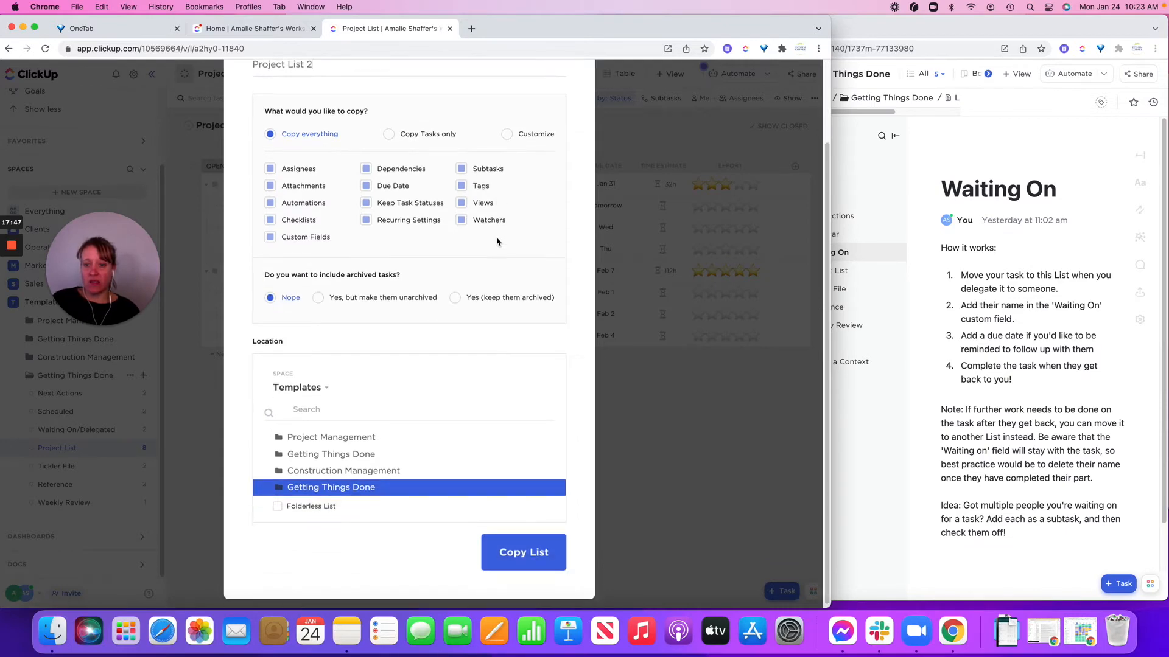
left_click(515, 557)
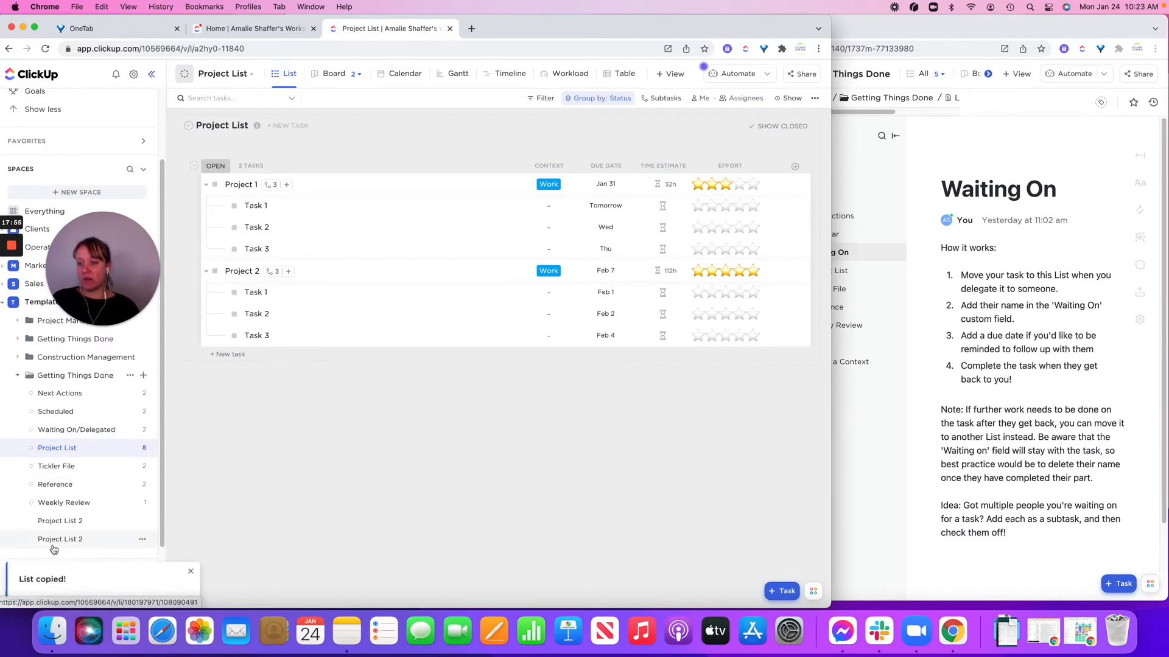
left_click(55, 525)
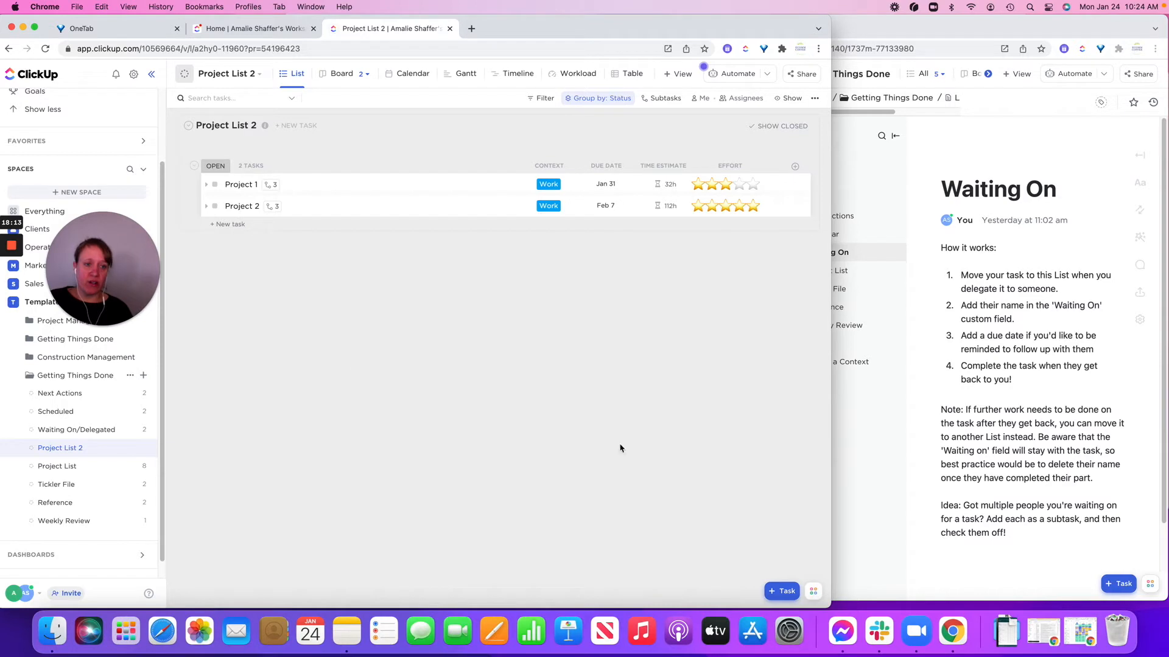
Step: Read the guide's Project List page on seeing next actions together, and return to the Project List 2 window
left_click(991, 297)
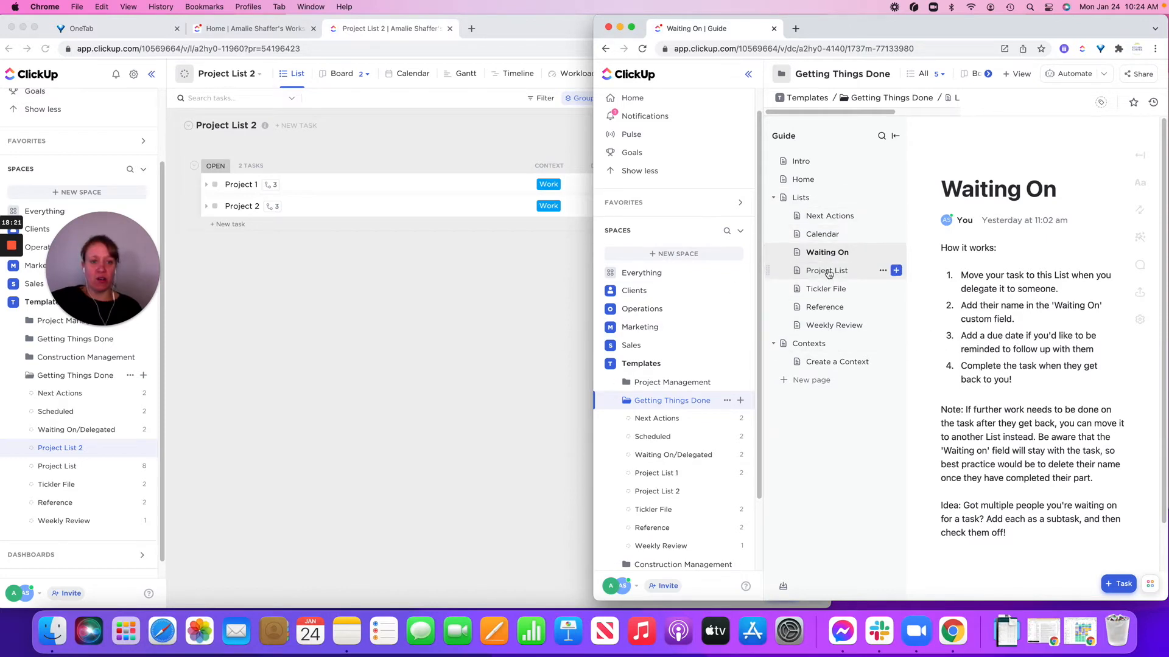
left_click(826, 272)
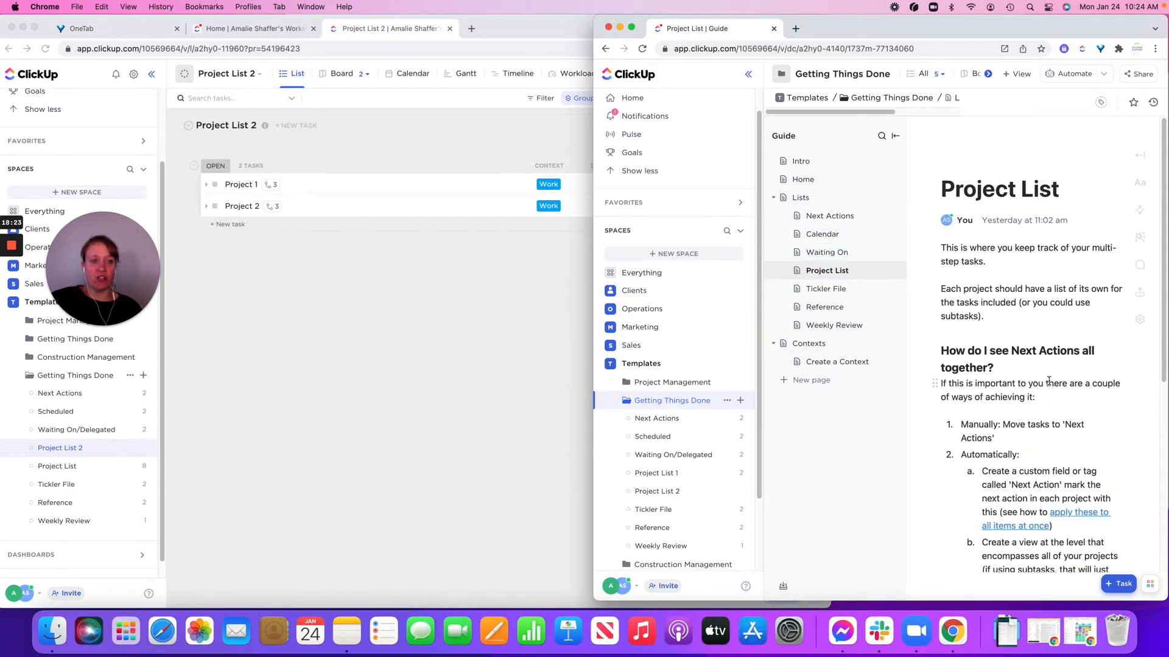
scroll(1049, 381, "down", 5)
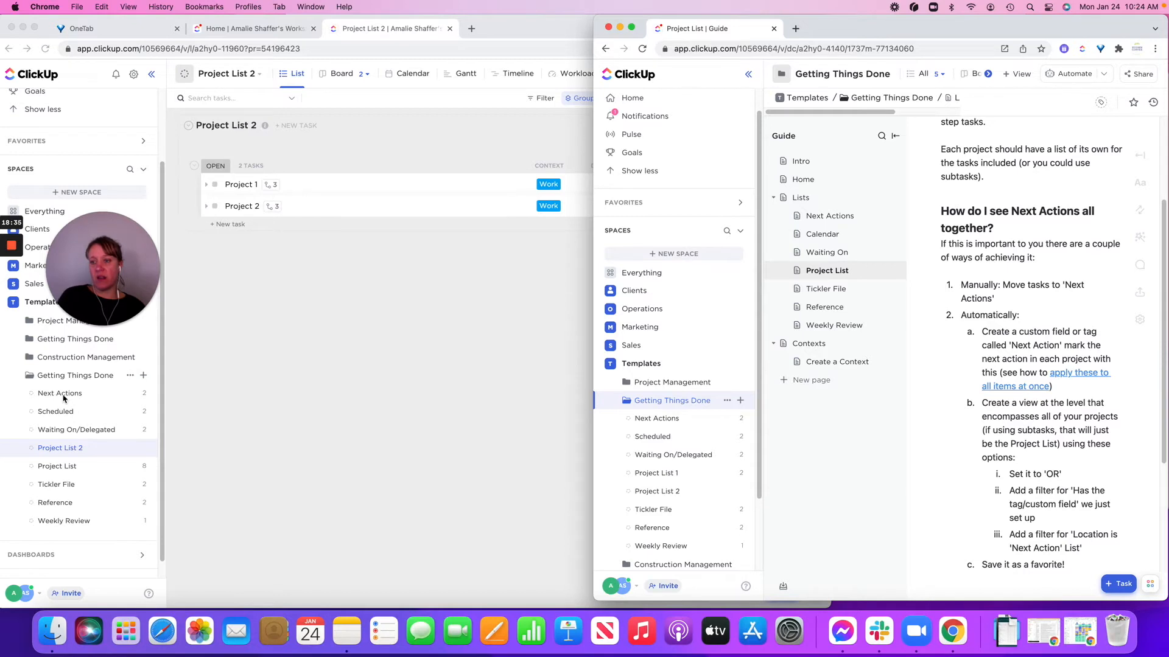
left_click(452, 406)
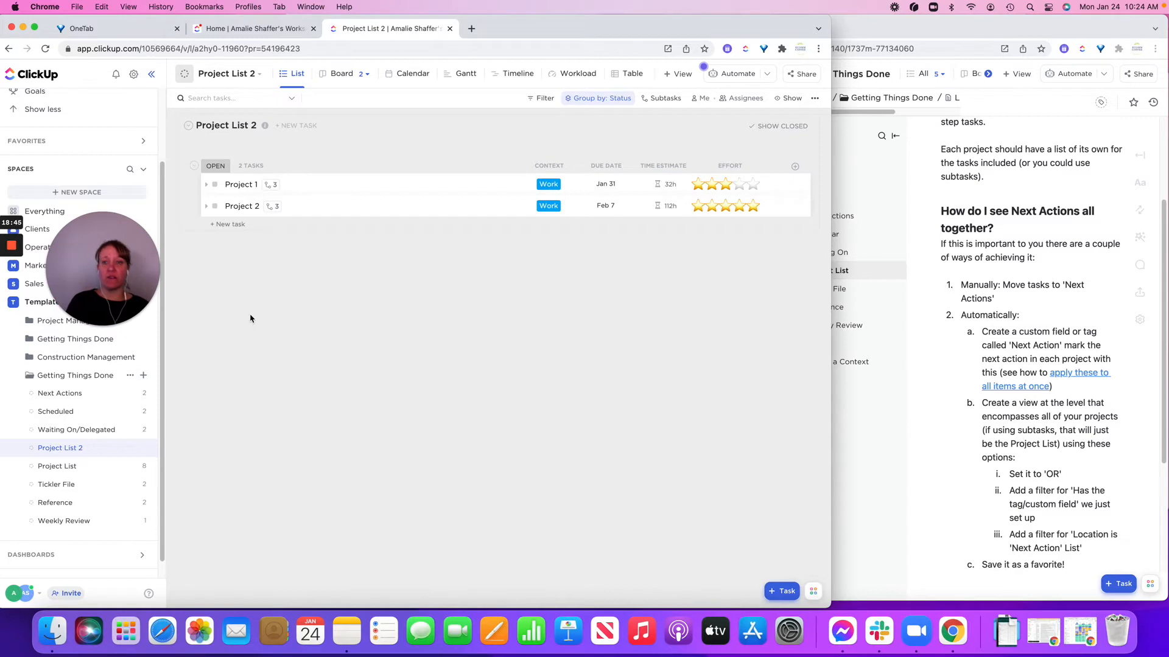
left_click(288, 184)
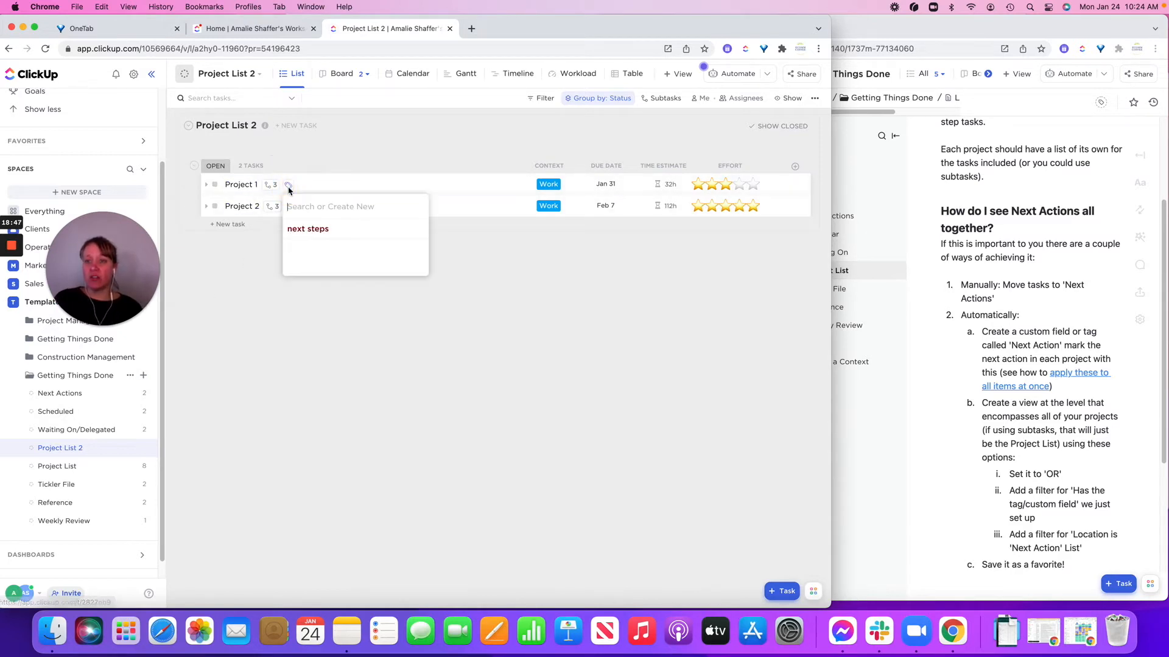
left_click(308, 230)
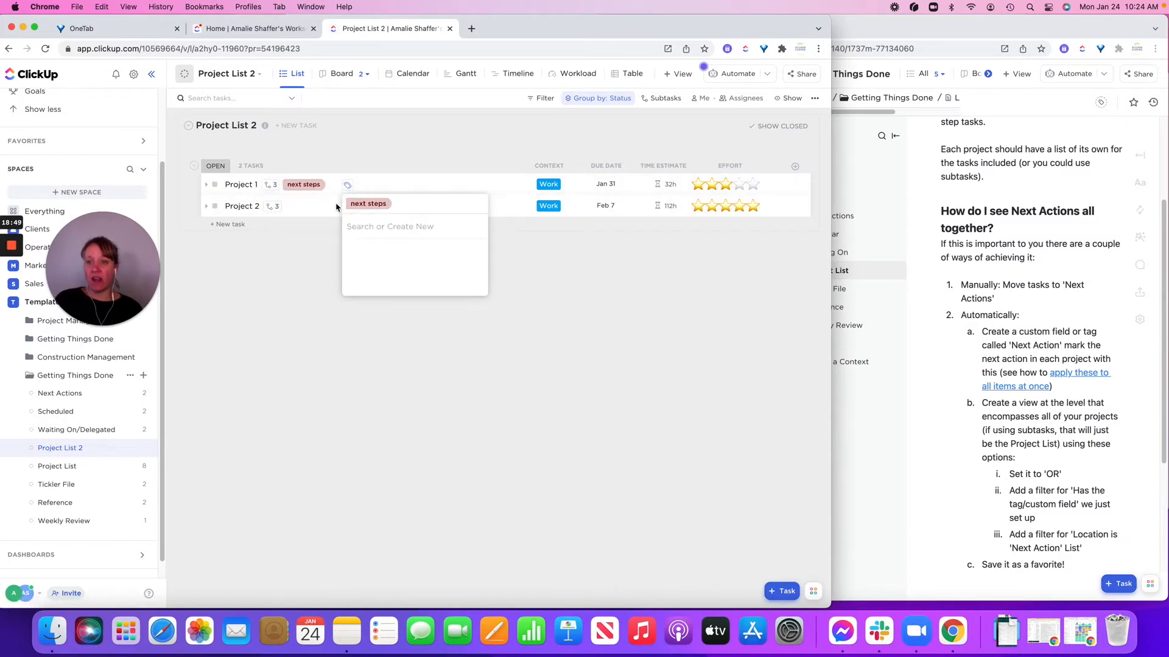
left_click(326, 269)
left_click(320, 185)
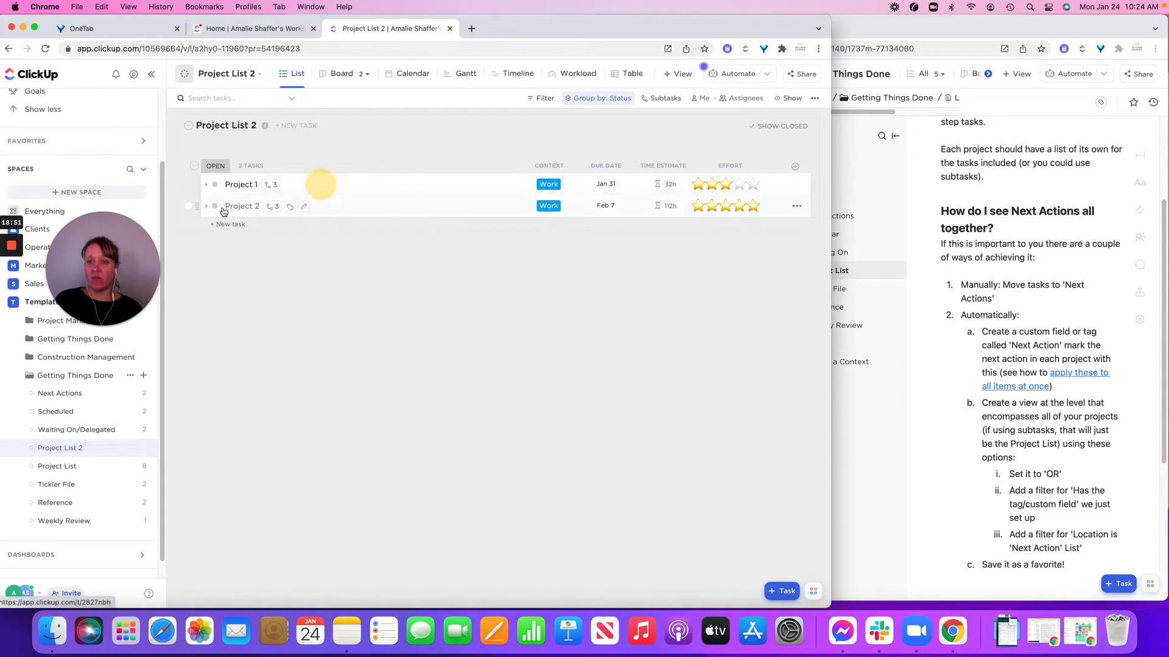
Step: Expand Project 1's subtasks in Project List 2 and tag its Task 1 with "next steps"
left_click(207, 185)
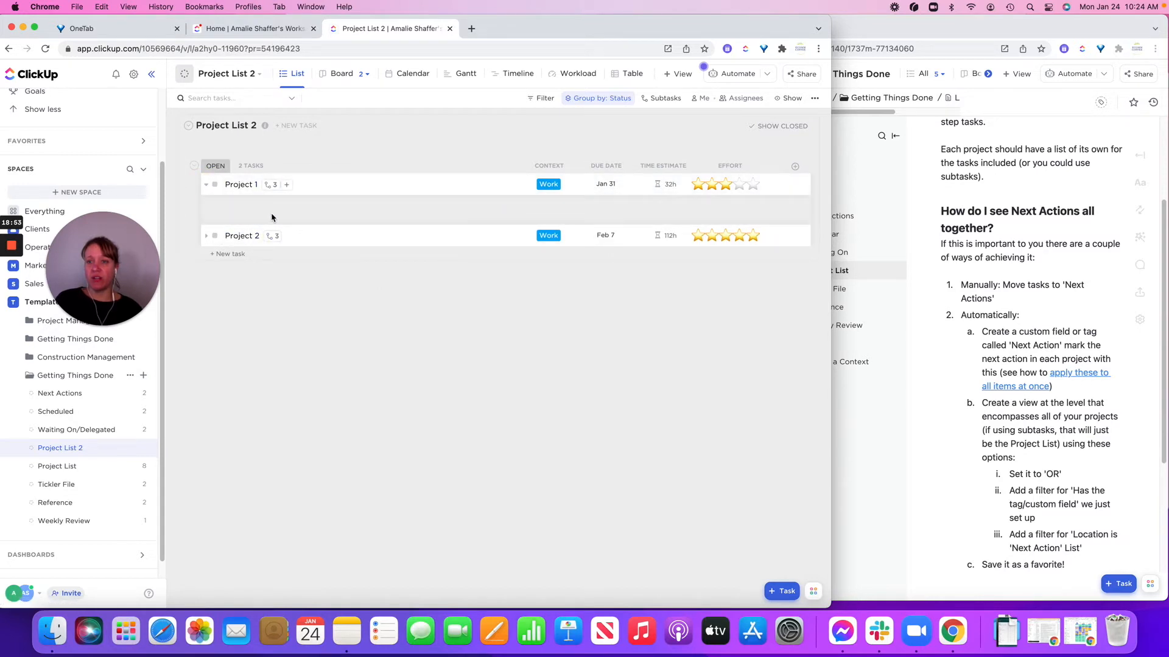
left_click(290, 206)
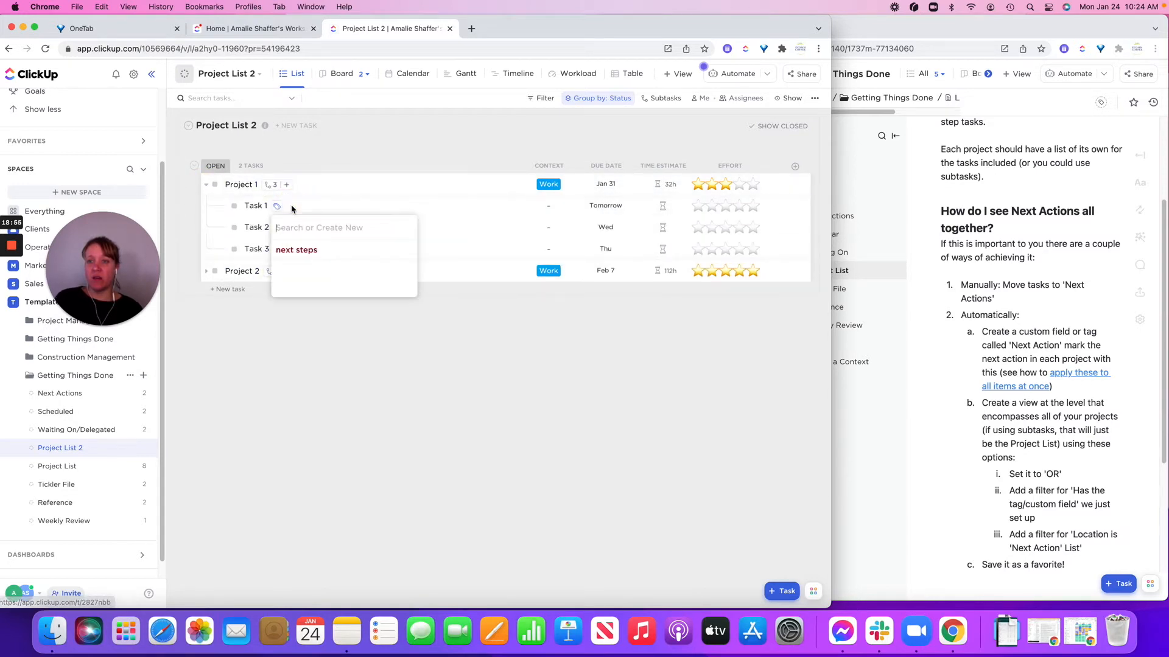
left_click(302, 250)
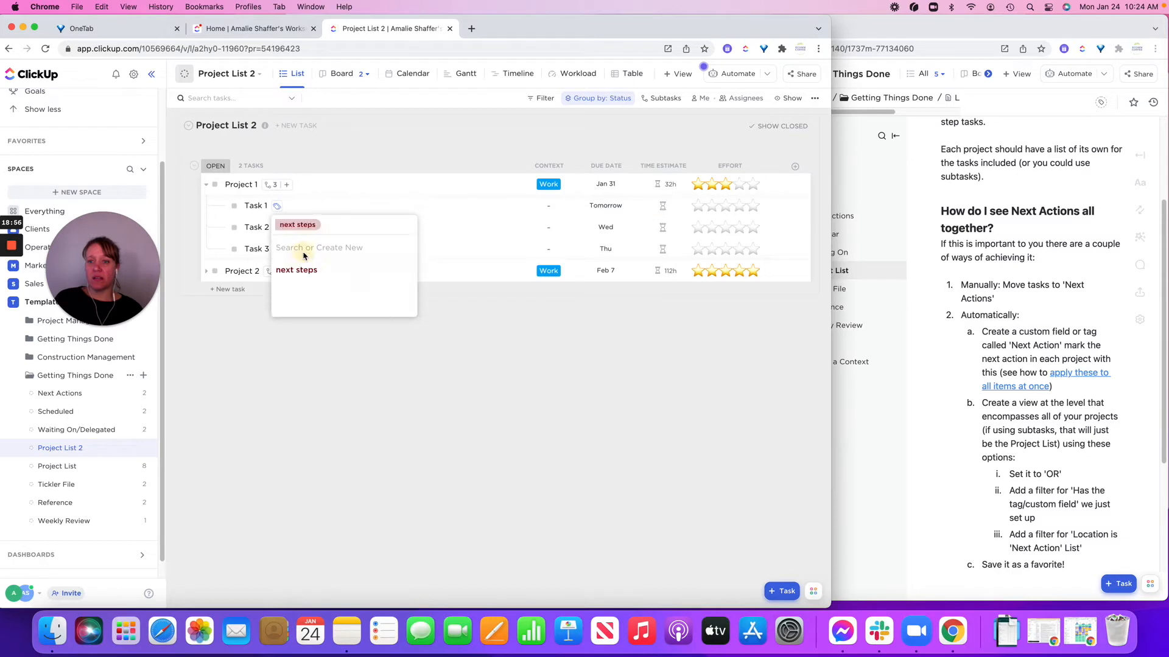
left_click(295, 341)
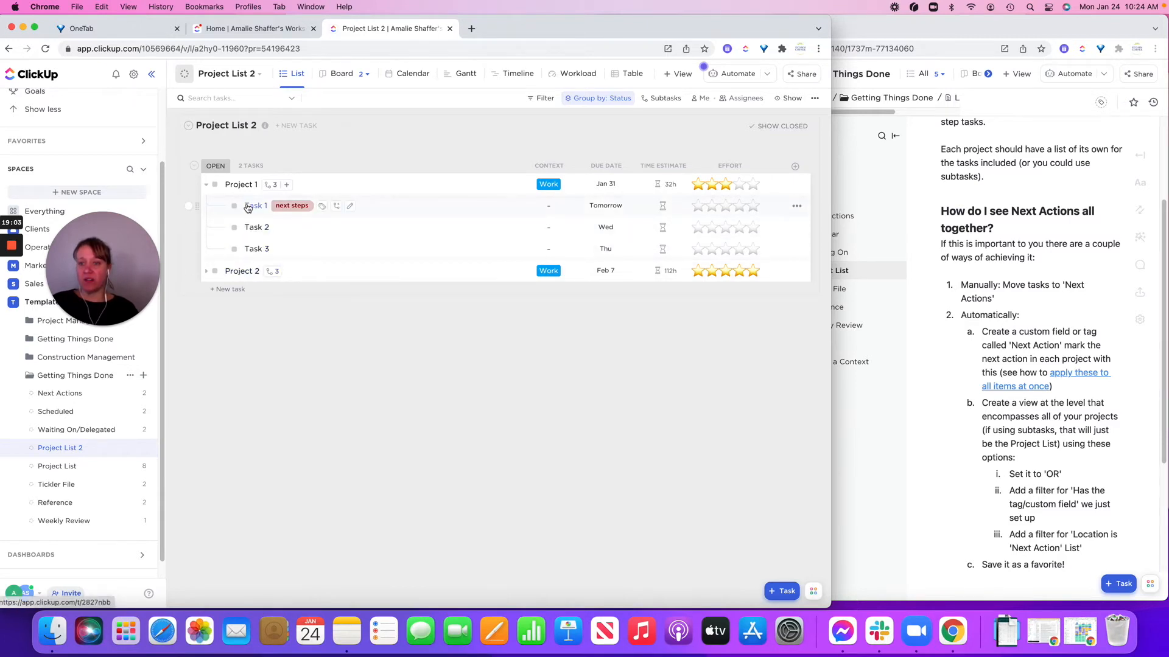
left_click(796, 208)
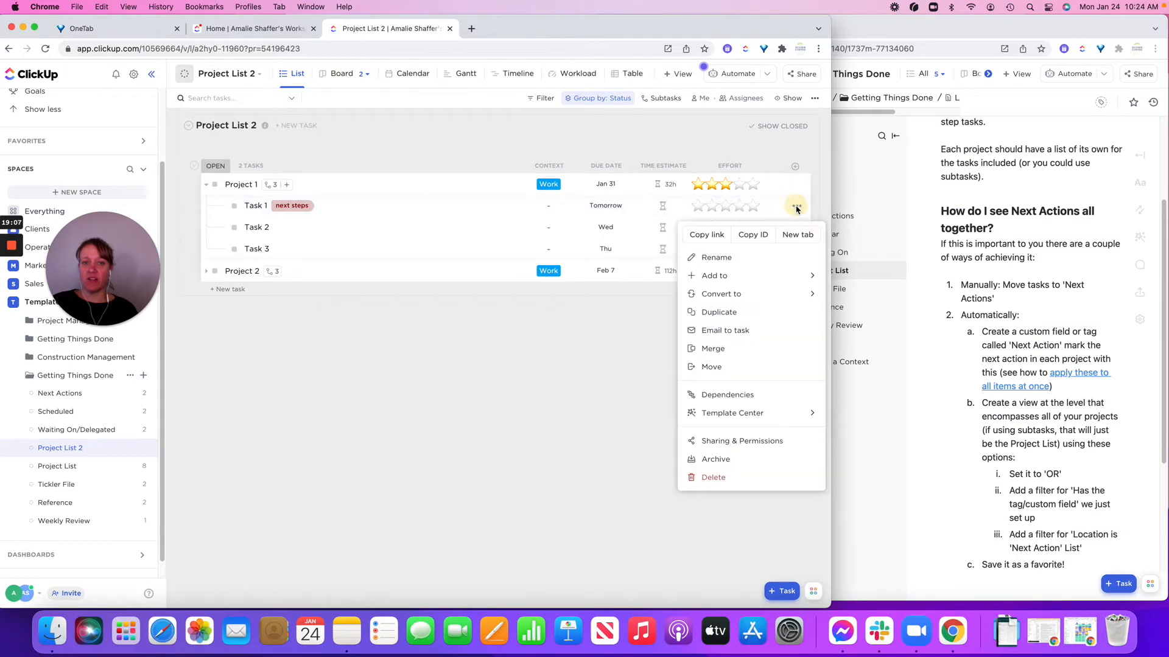
left_click(741, 394)
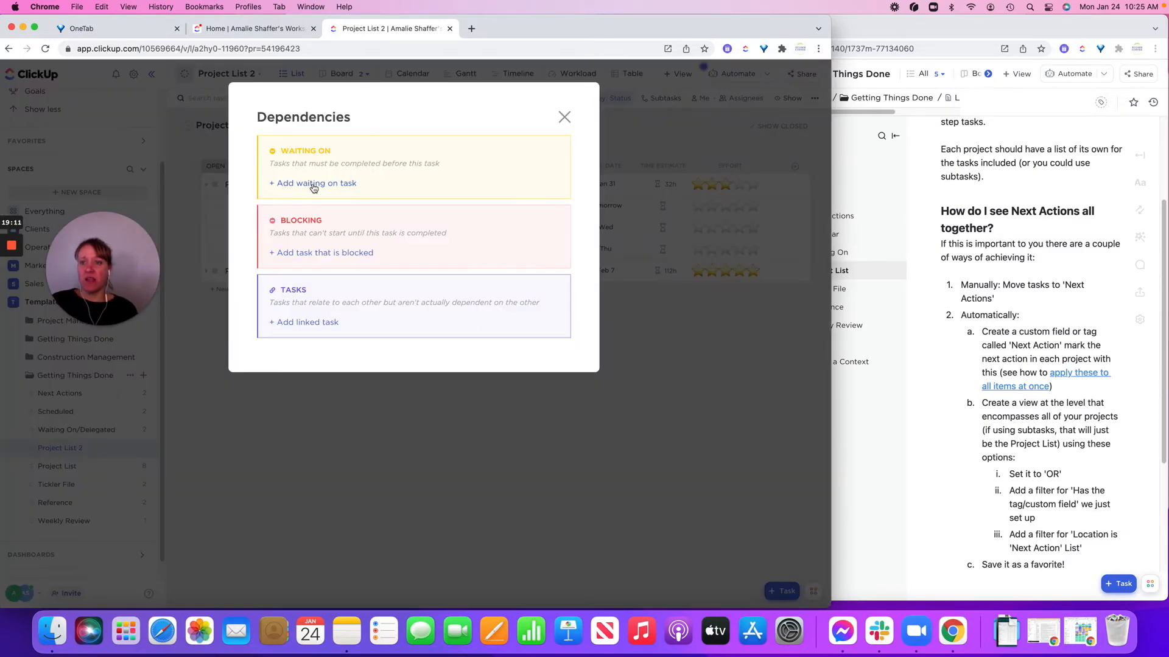
left_click(344, 254)
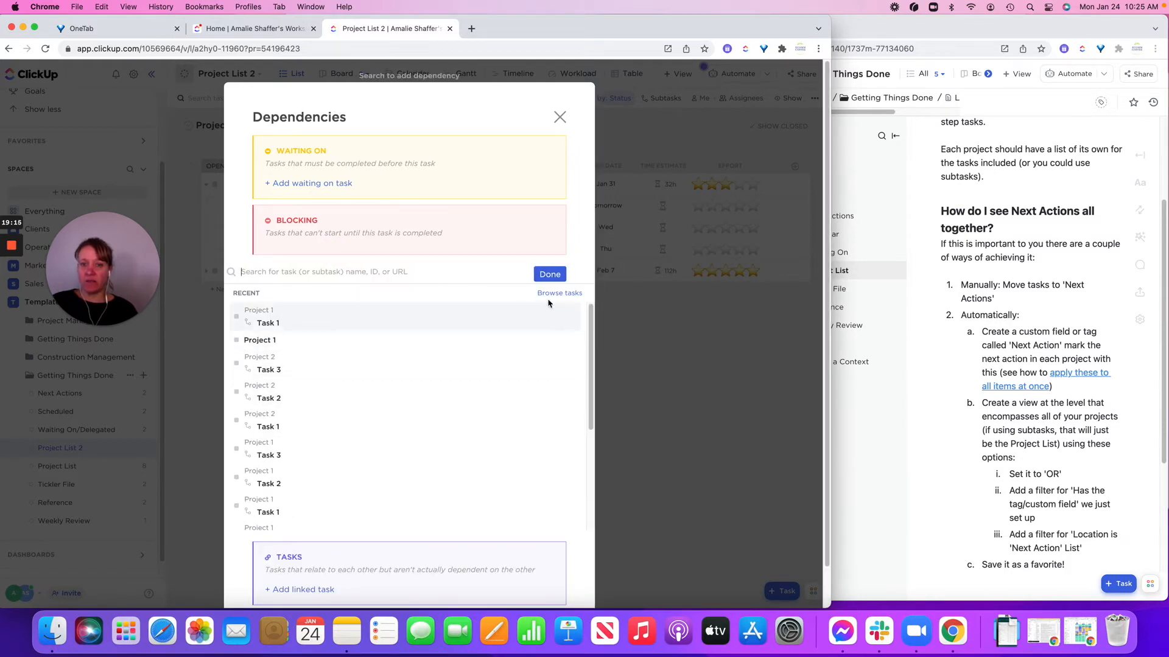
left_click(544, 295)
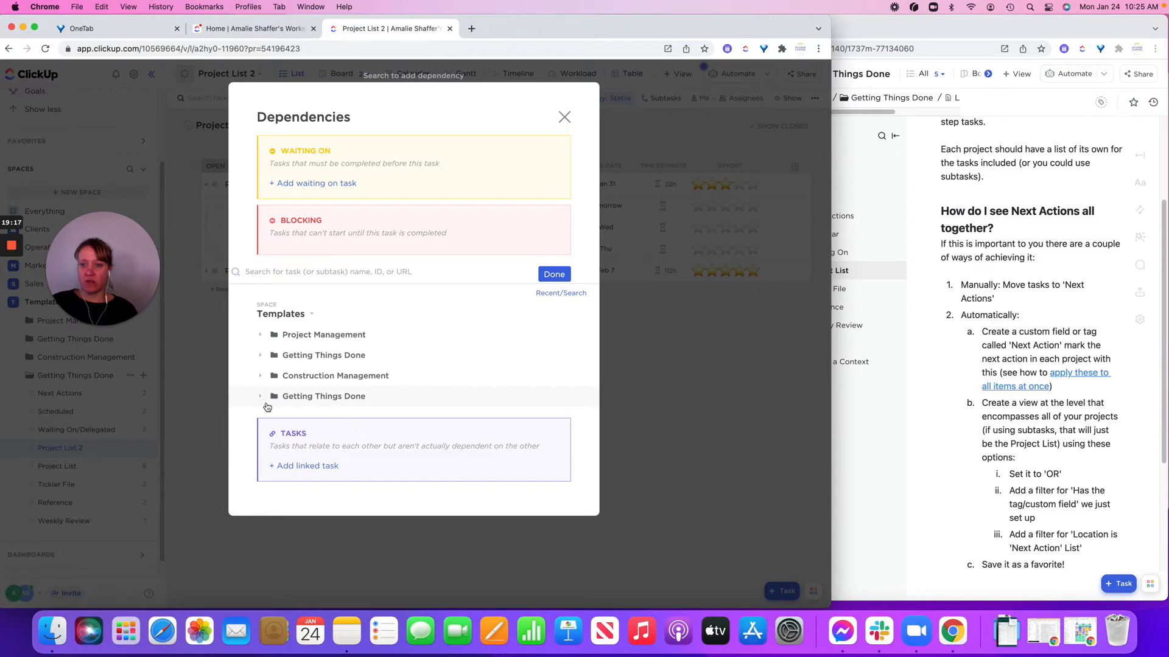
left_click(261, 399)
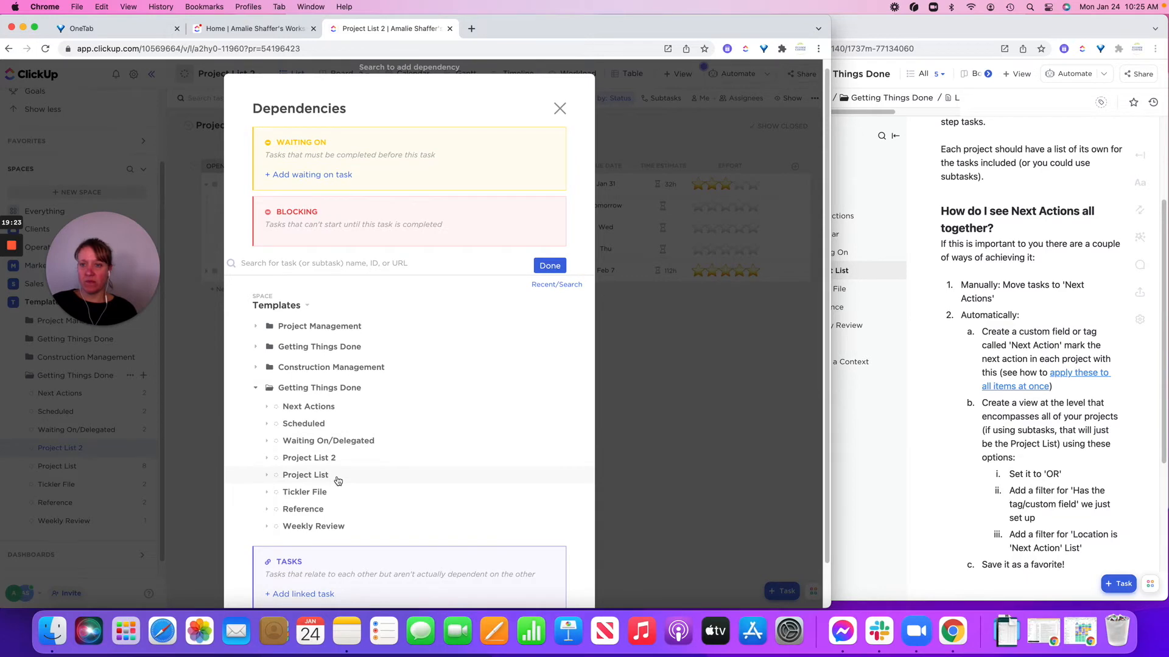
left_click(559, 110)
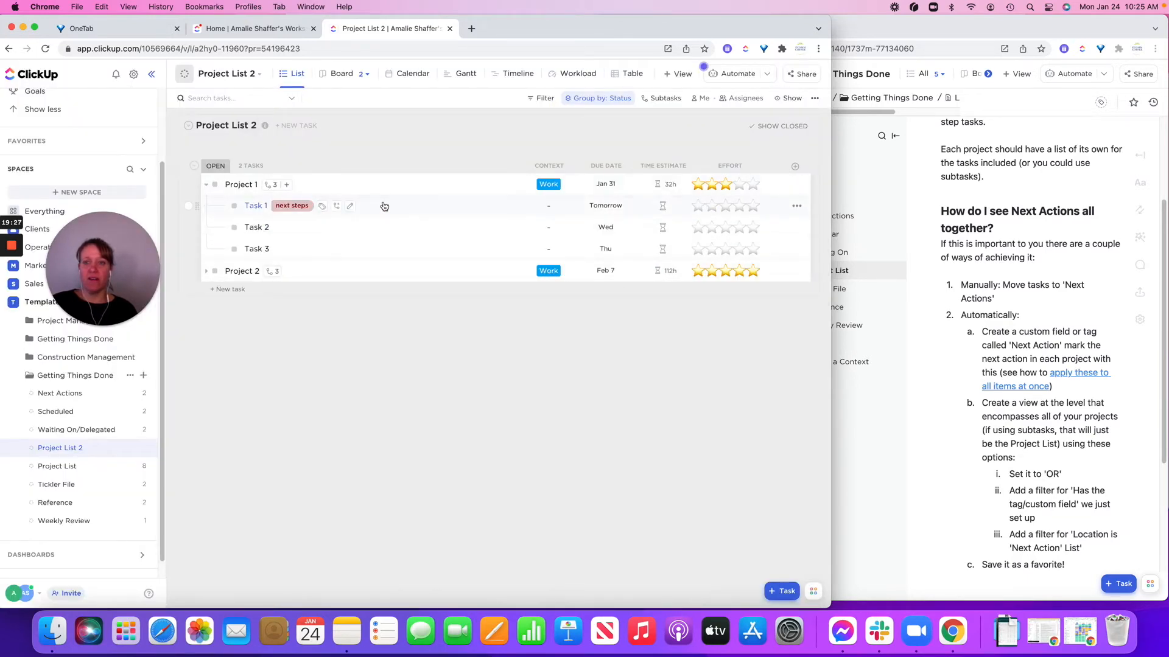
Step: Add a blocking dependency to Project 1's Task 1, choosing Task 2 of Project 1 in Project List 2 as the blocked task
left_click(797, 206)
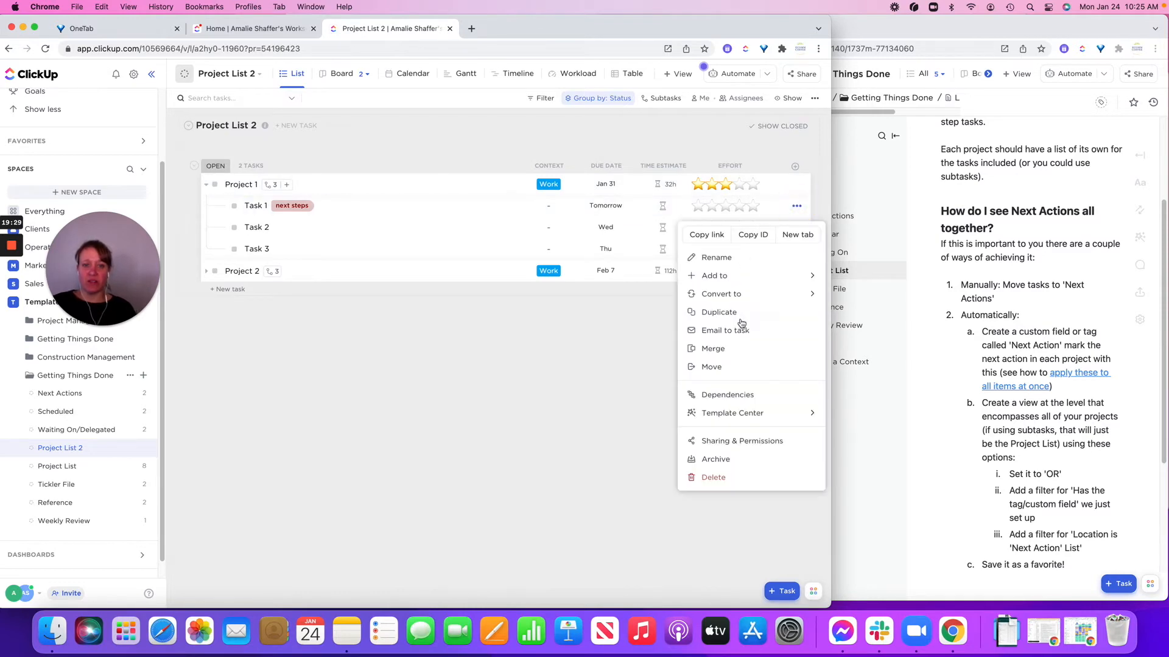
left_click(728, 395)
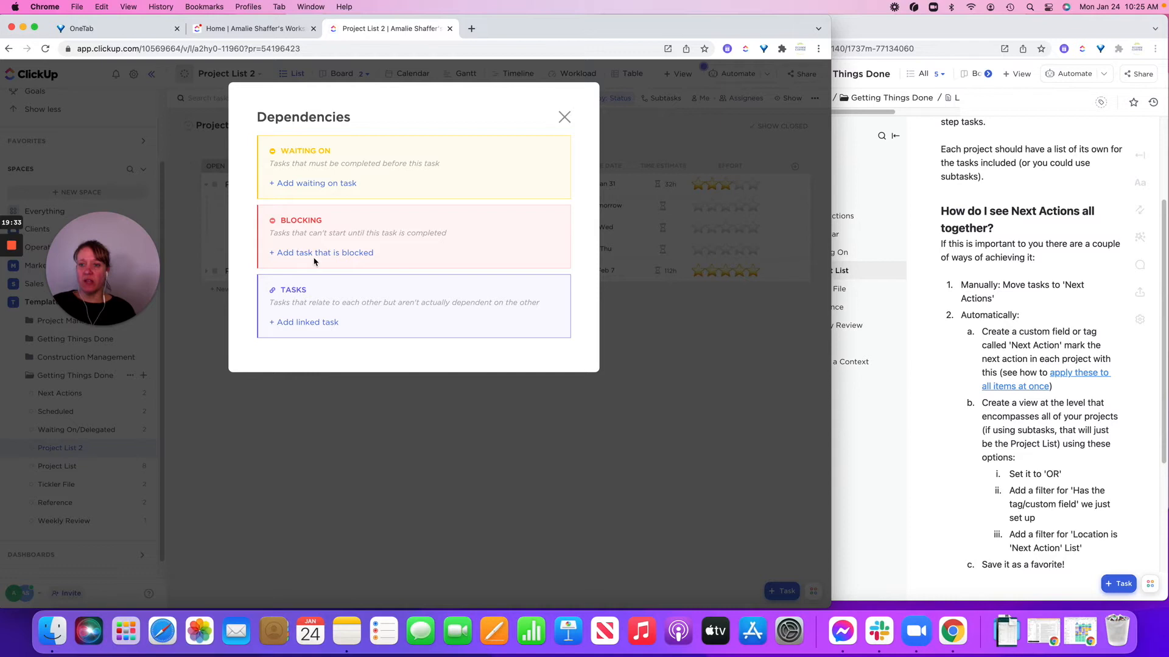
left_click(312, 253)
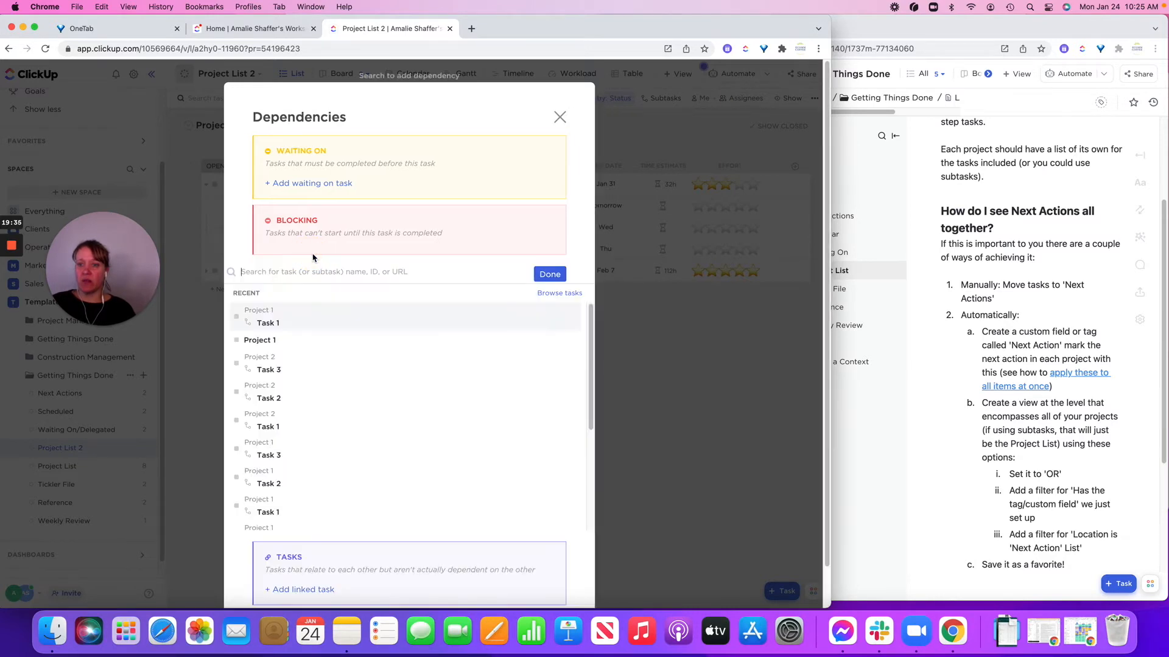
left_click(557, 293)
left_click(261, 400)
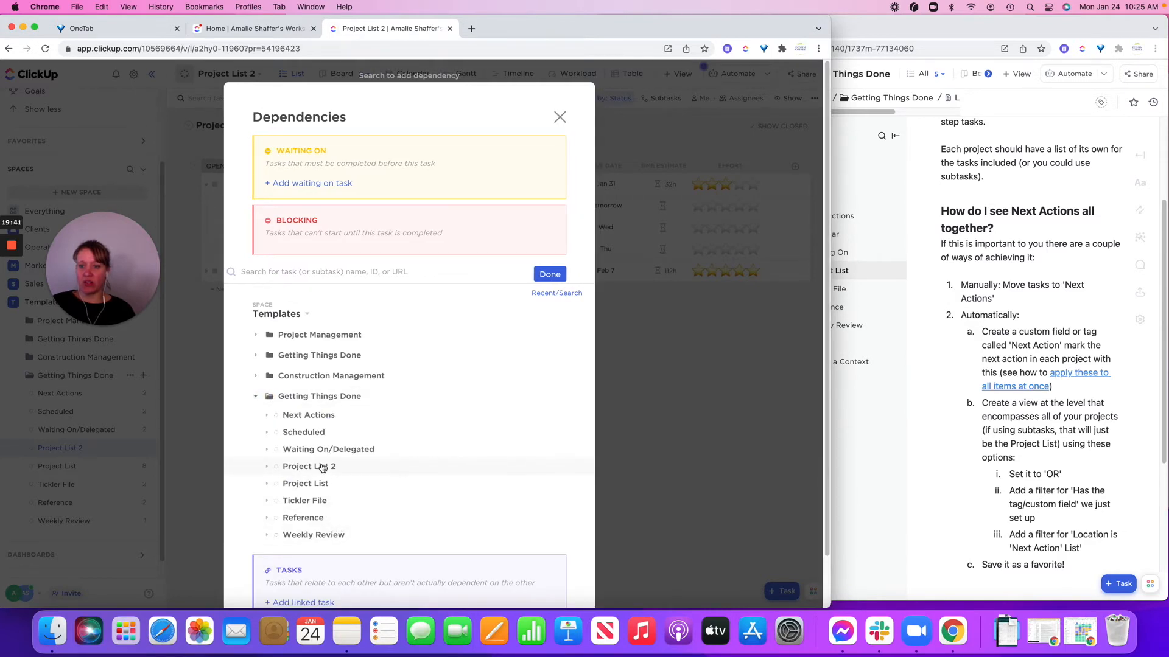
left_click(267, 467)
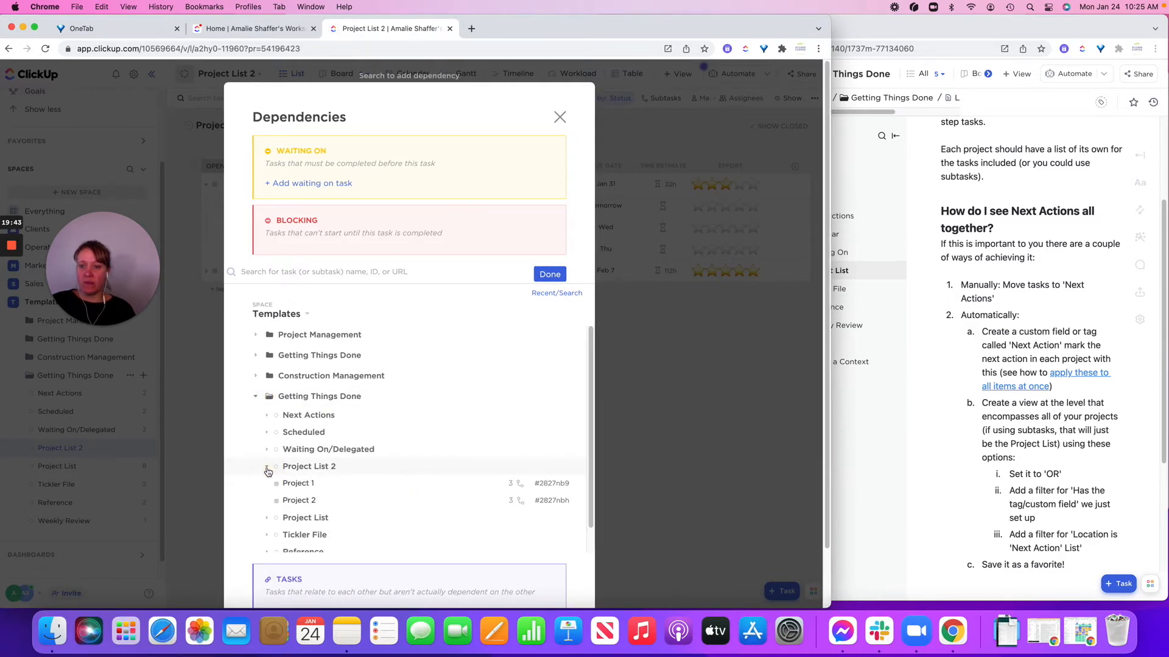
scroll(378, 466, "down", 2)
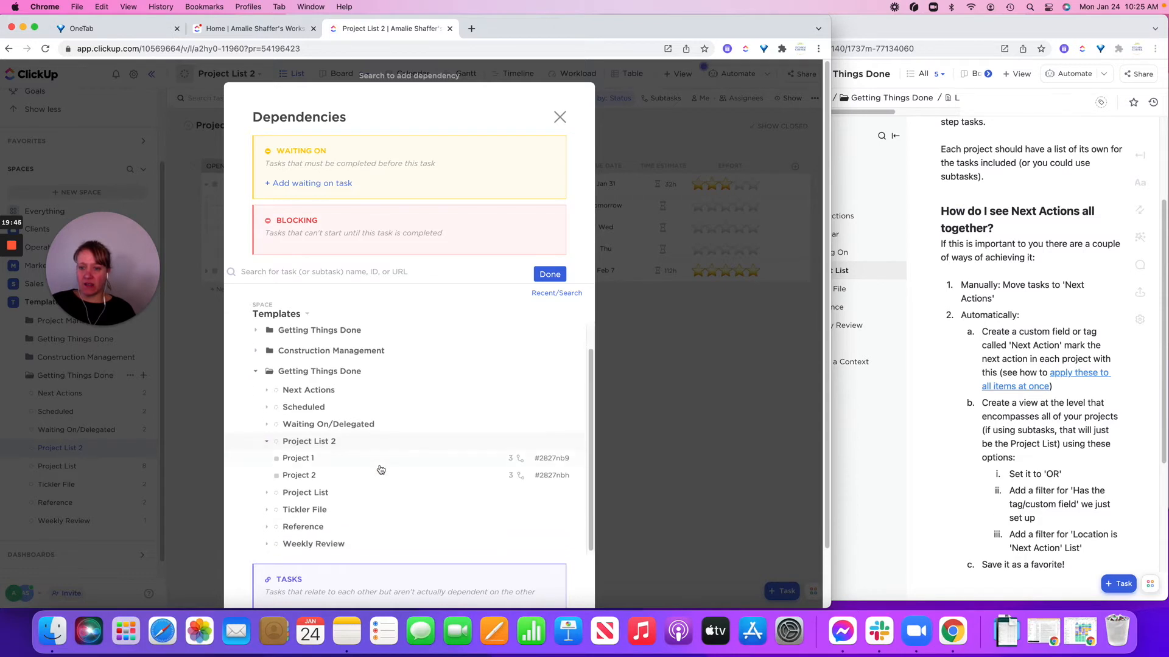
left_click(514, 462)
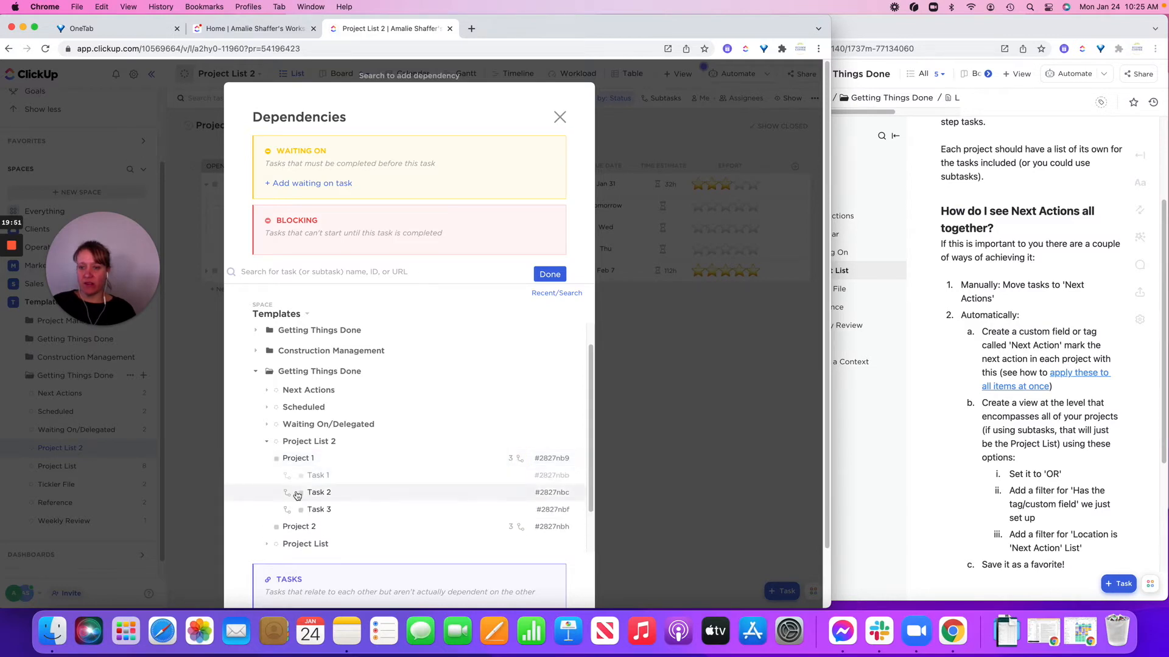
left_click(320, 494)
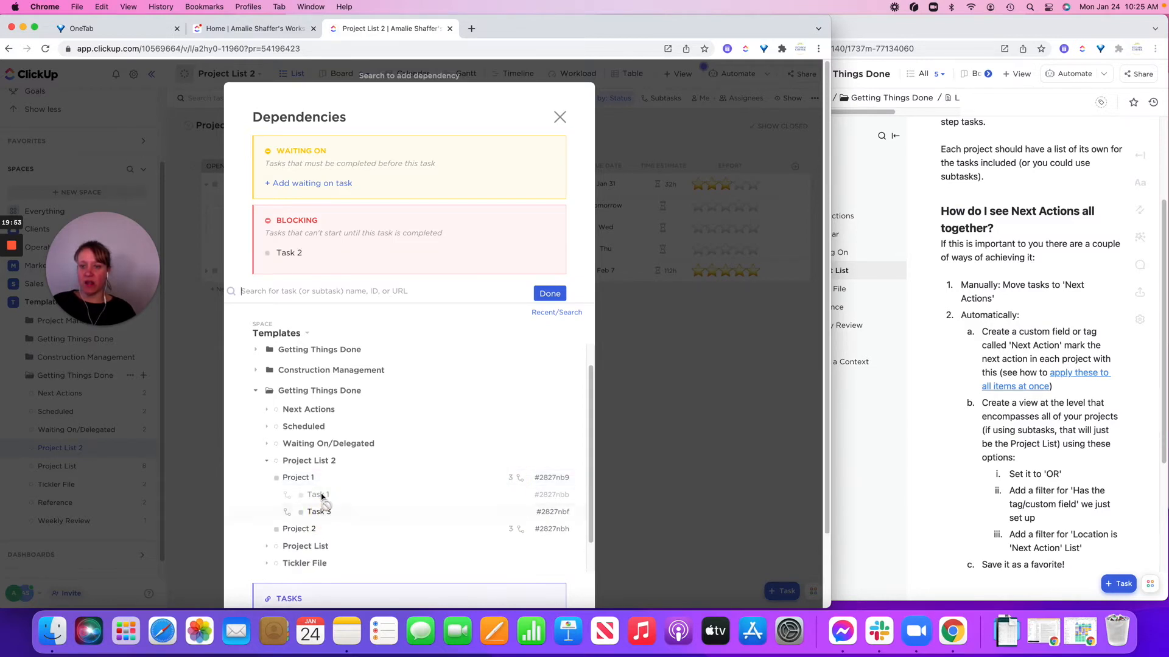
left_click(550, 295)
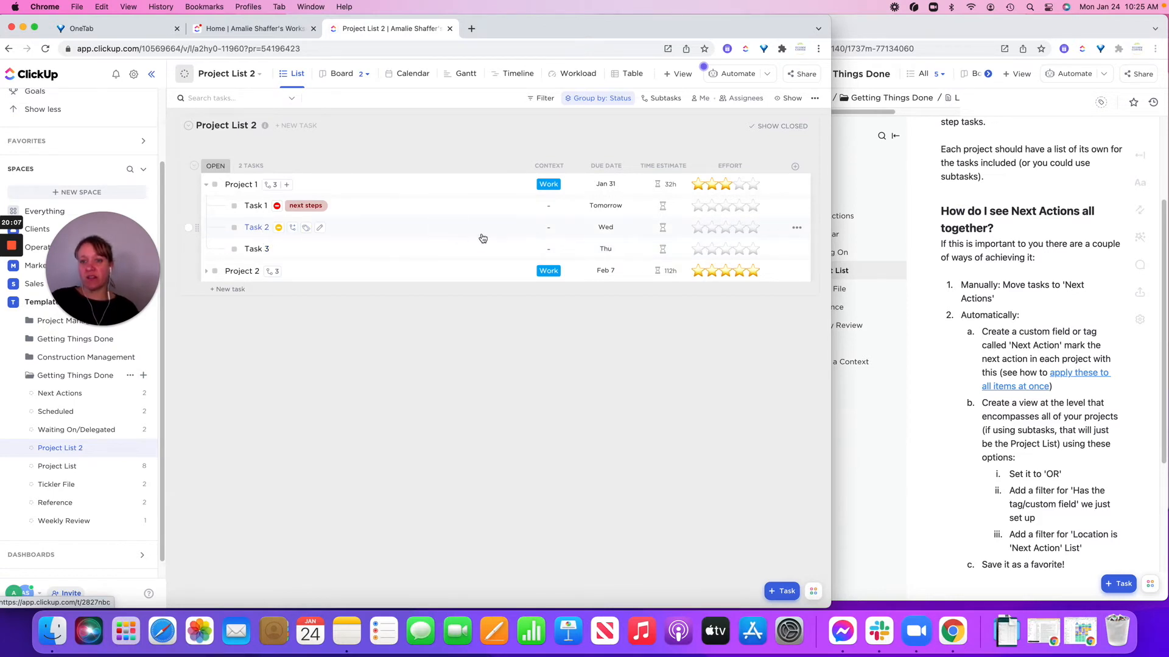
Step: Add a blocking dependency to Project 1's Task 2, choosing Task 3 of Project 1 in Project List 2 as the blocked task
left_click(796, 228)
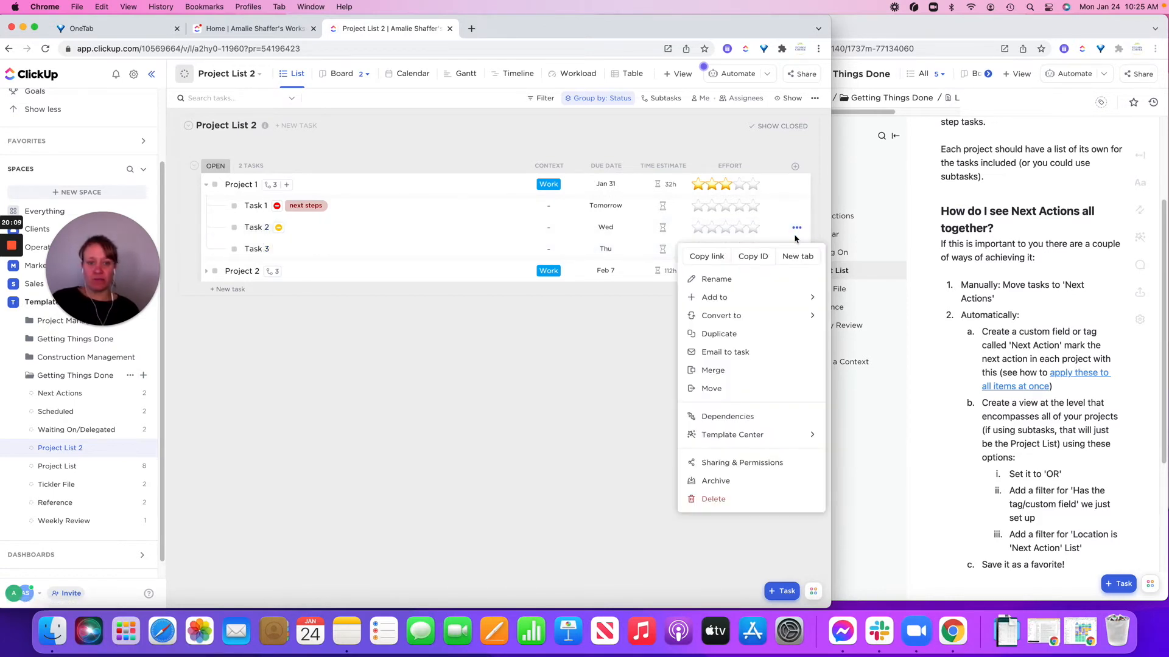
left_click(710, 417)
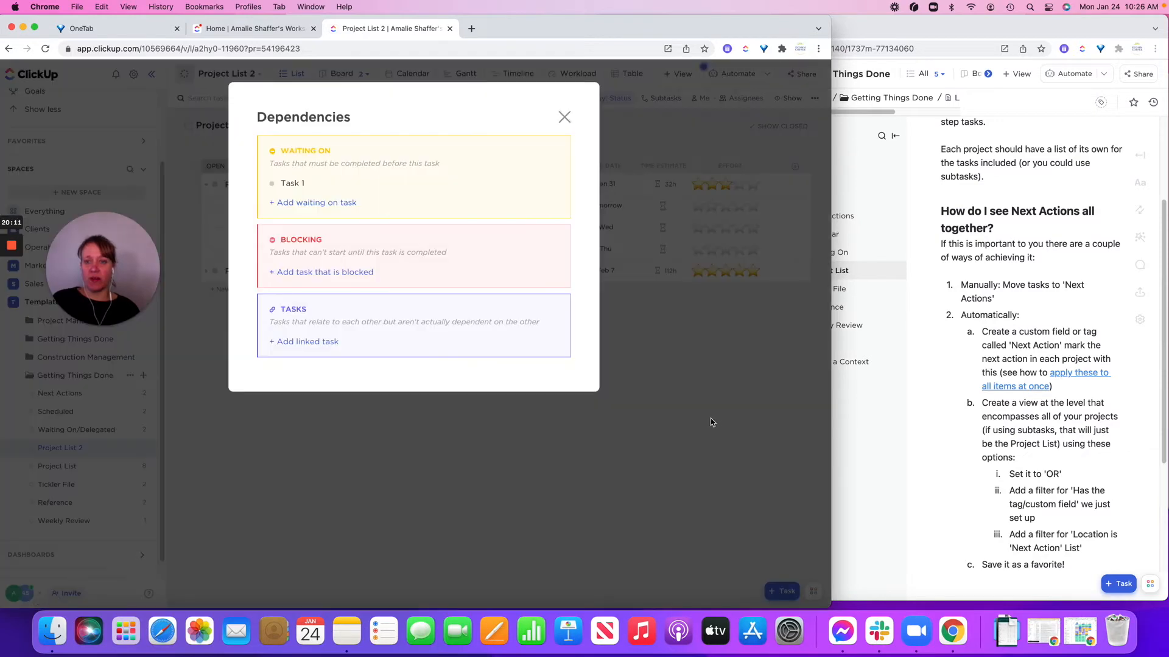
left_click(343, 272)
left_click(559, 313)
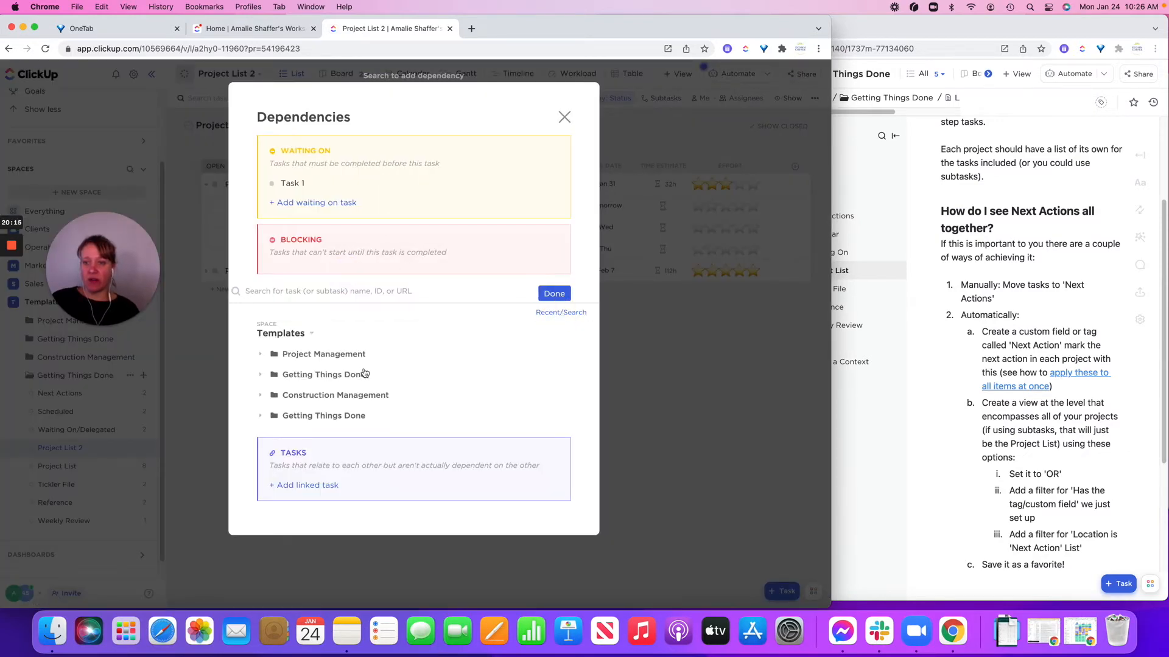
left_click(270, 417)
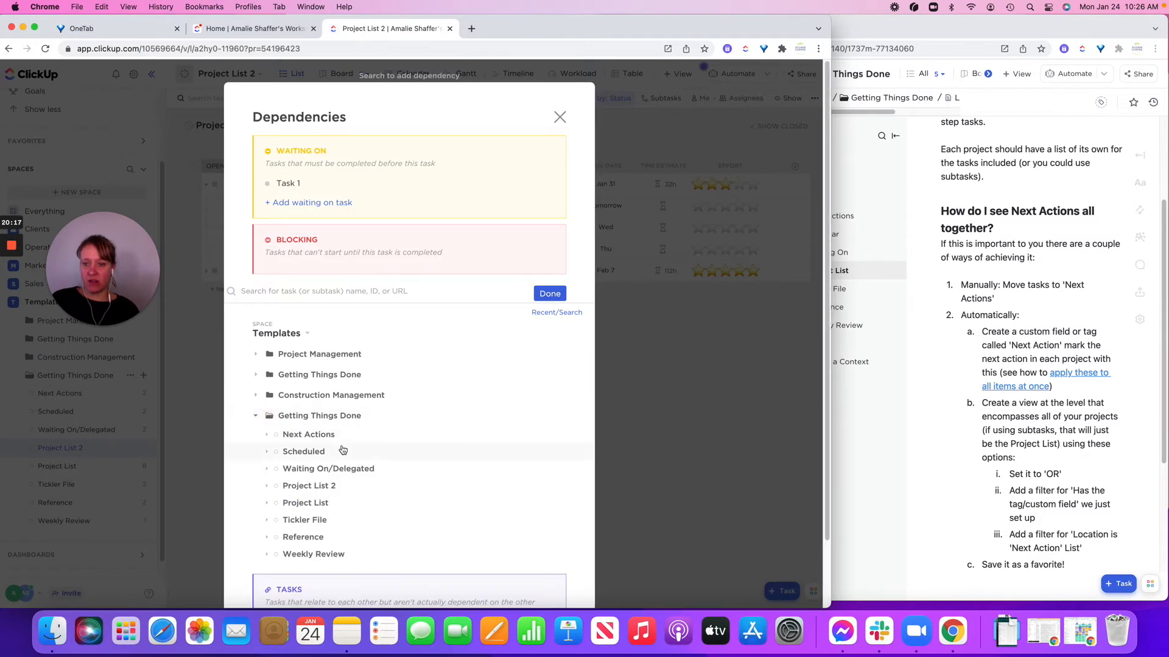
left_click(264, 487)
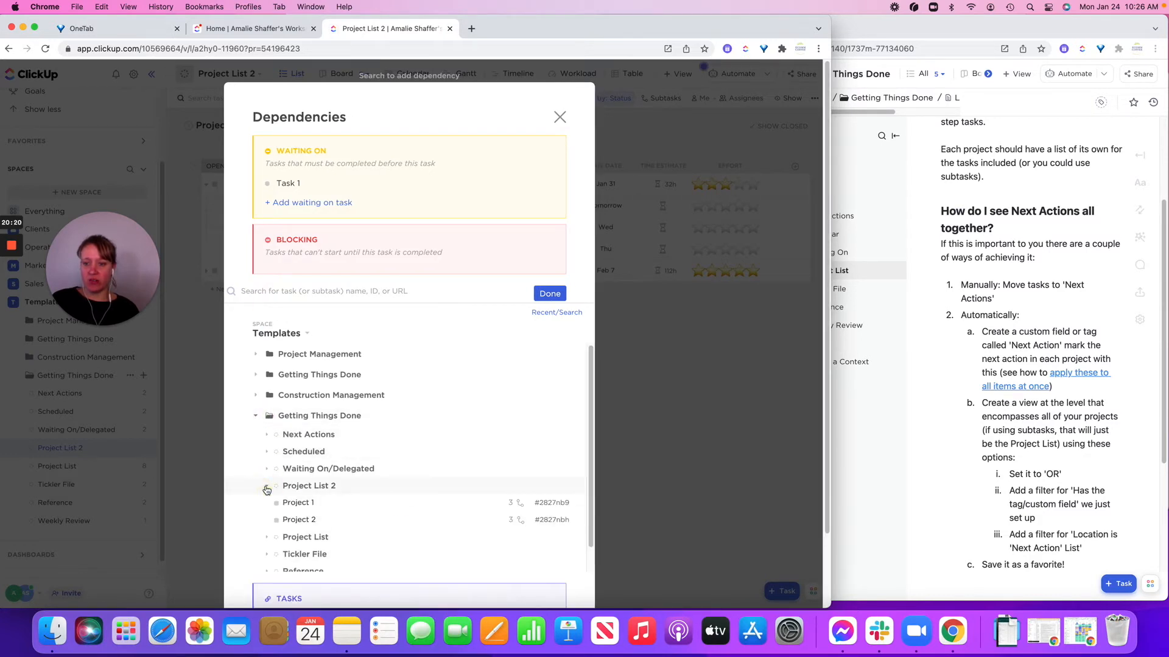
left_click(511, 503)
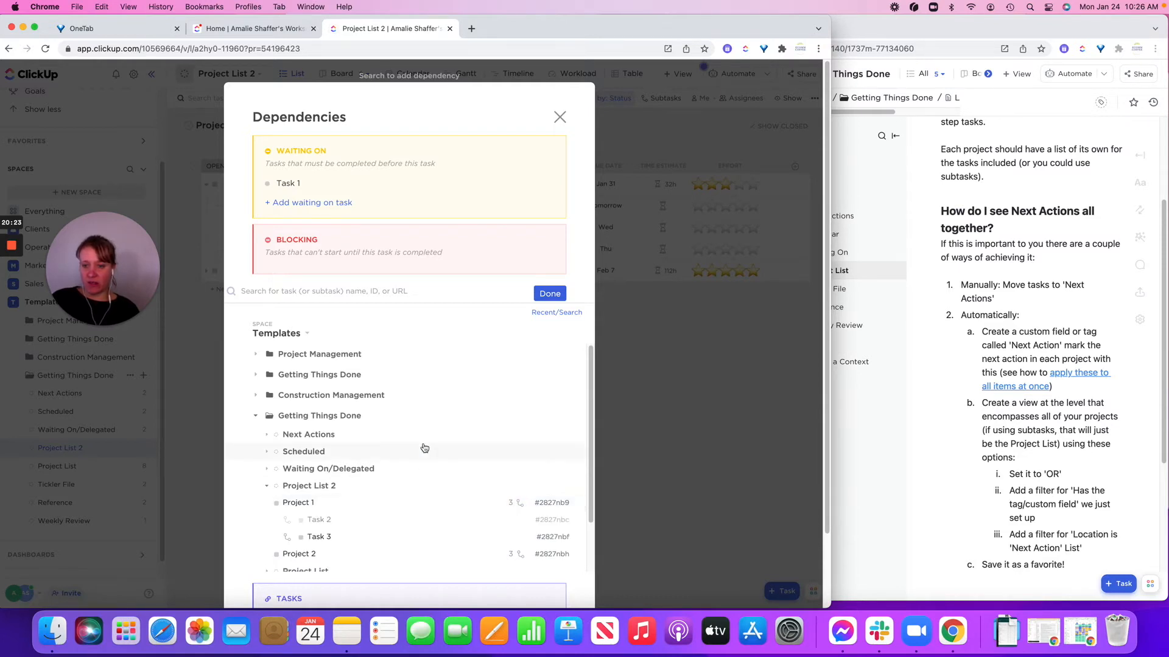
scroll(424, 448, "down", 2)
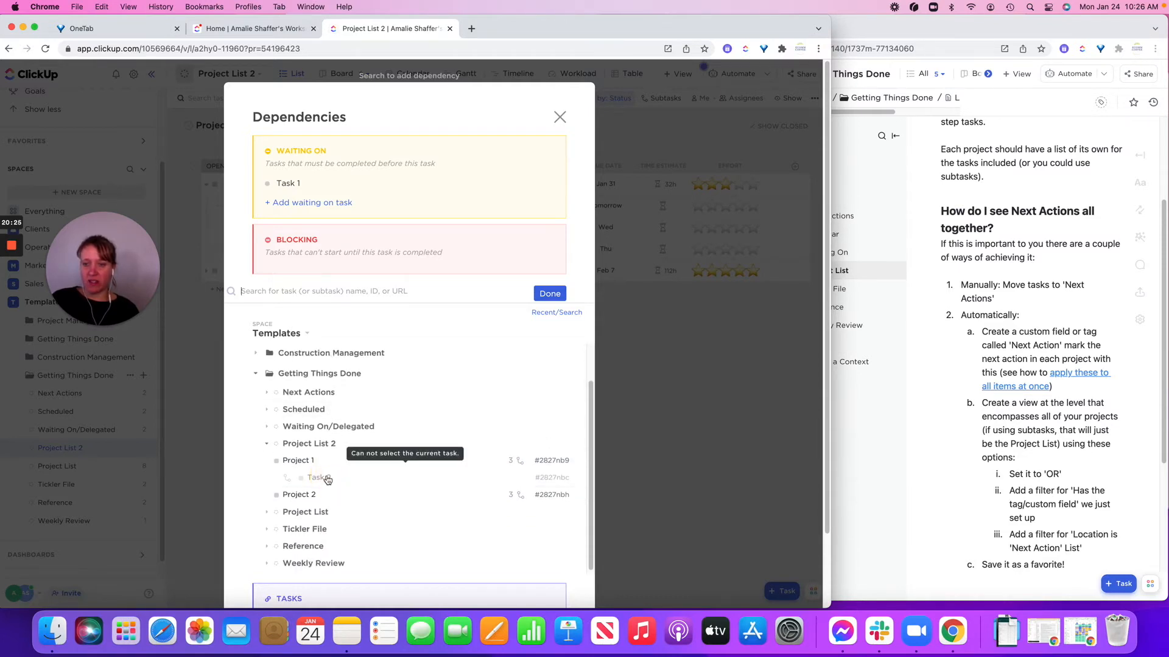
left_click(320, 478)
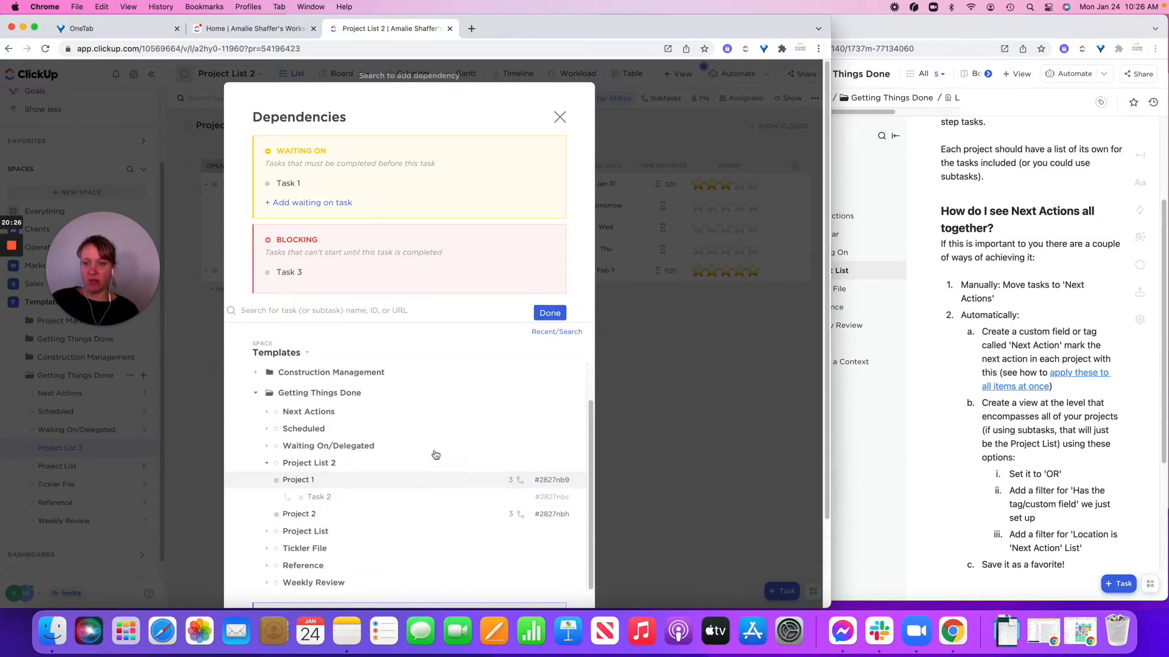
left_click(543, 313)
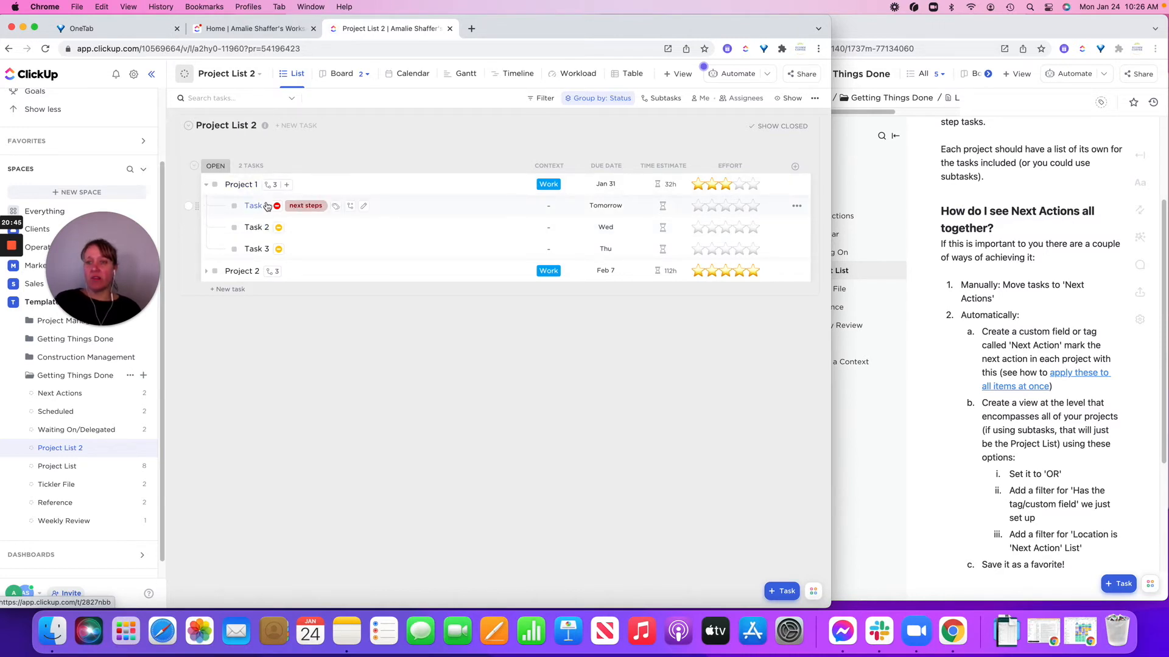
Step: Expand Project 2's subtasks in Project List 2 and tag its Task 1 with "next steps"
left_click(206, 273)
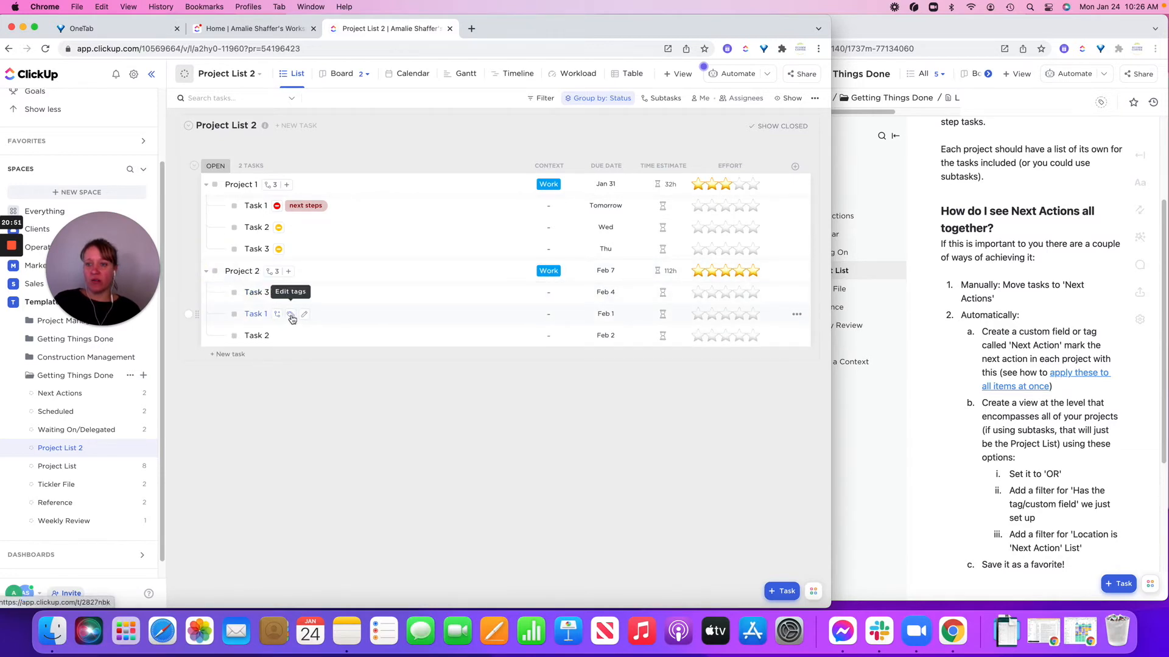
left_click(292, 314)
left_click(305, 359)
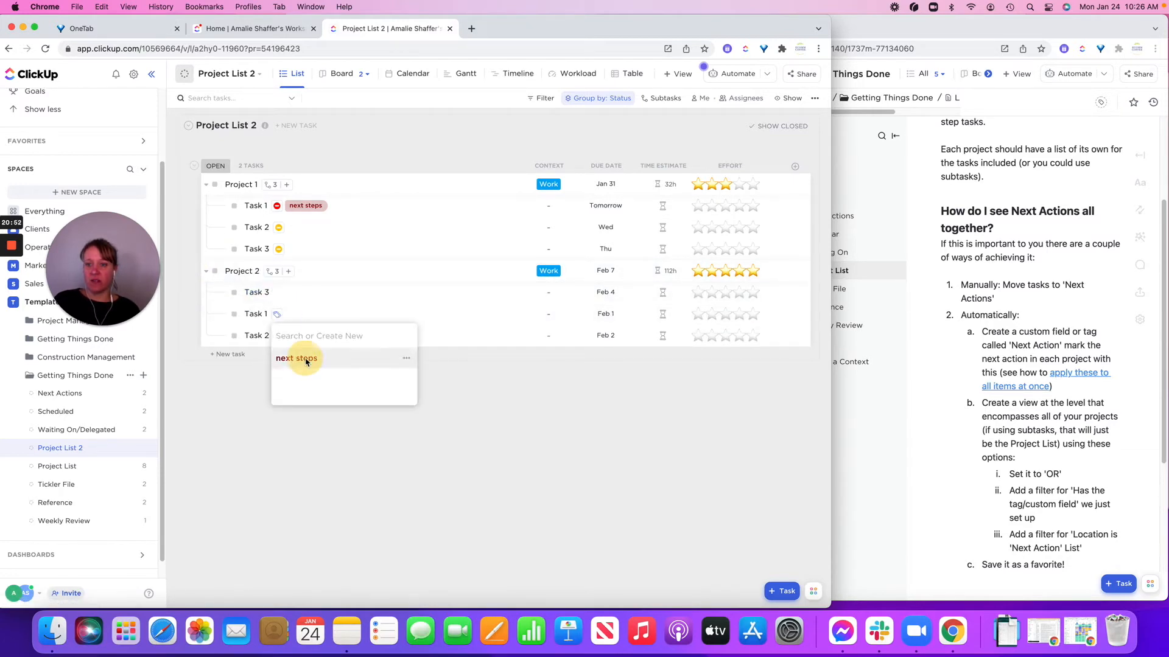
left_click(314, 431)
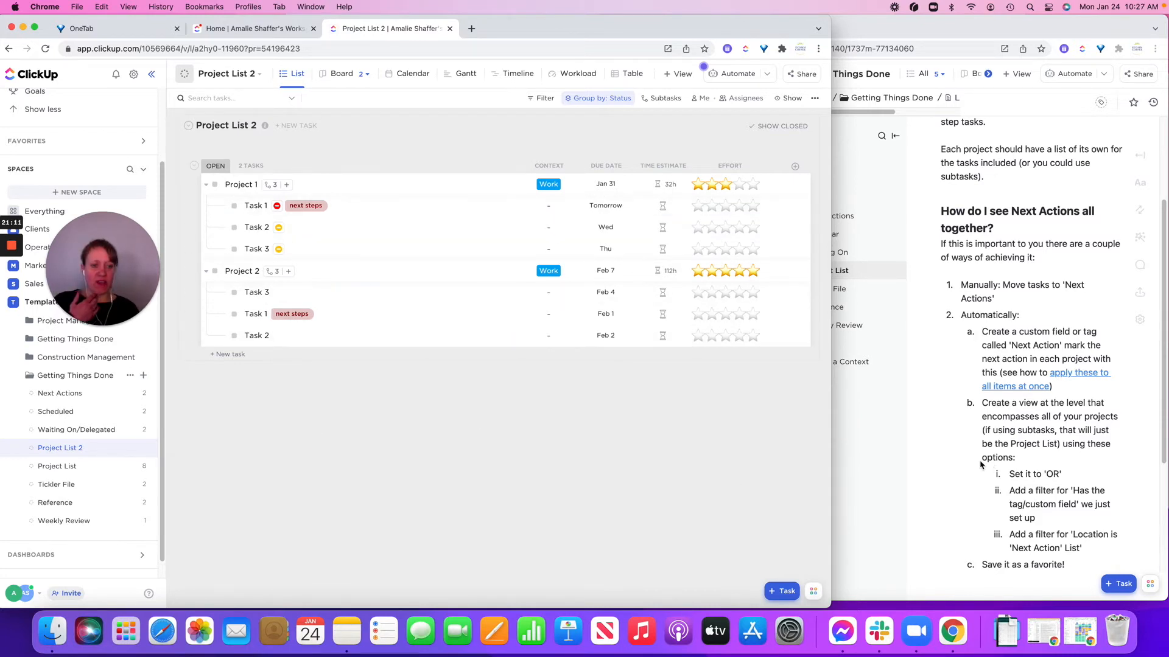
scroll(983, 466, "down", 1)
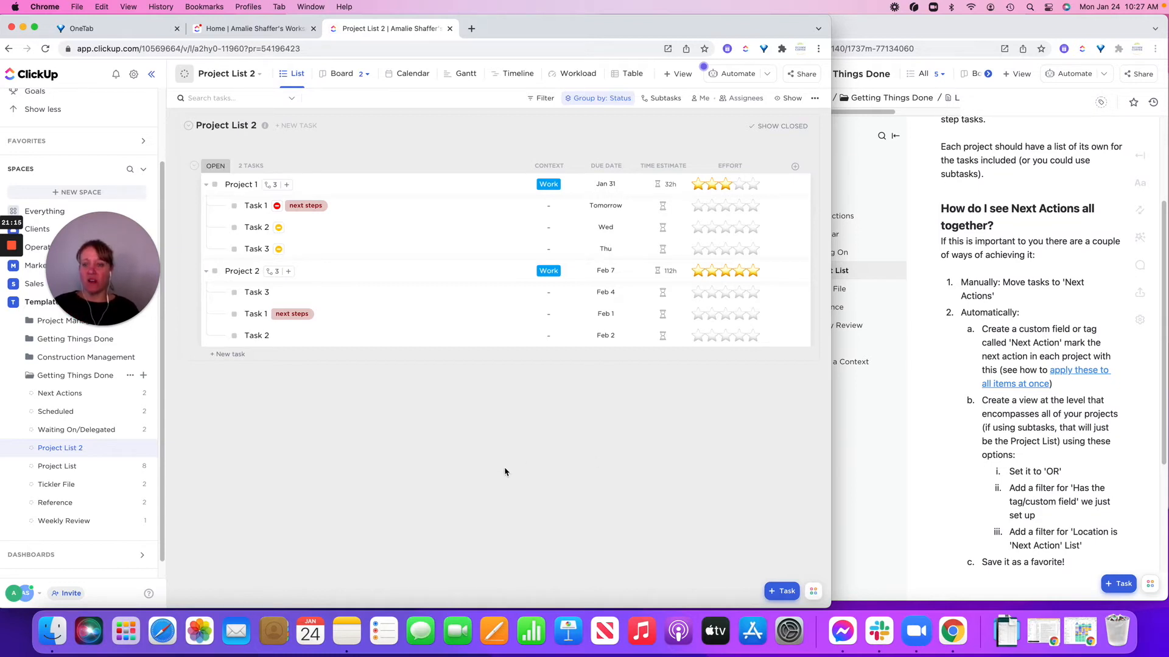
Step: Give Project 1's Task 1 a description with the lines "Link to Google Folder with assets:" and "Instructions:", separated by a blank line, and close the task
left_click(256, 207)
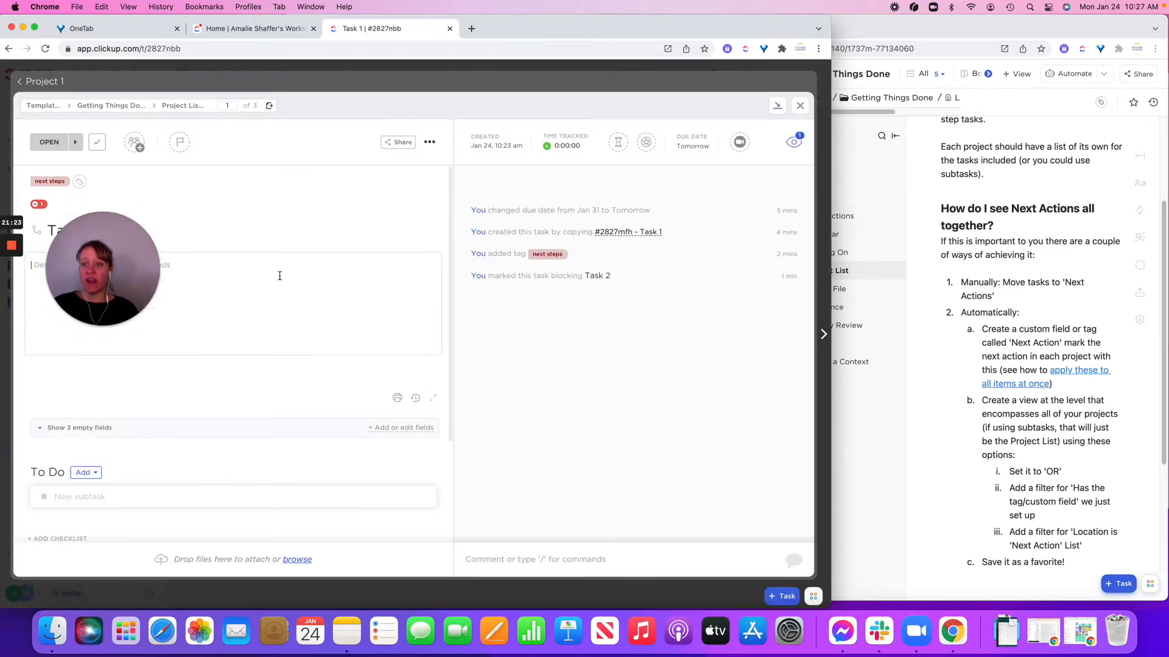
left_click_drag(127, 282, 235, 180)
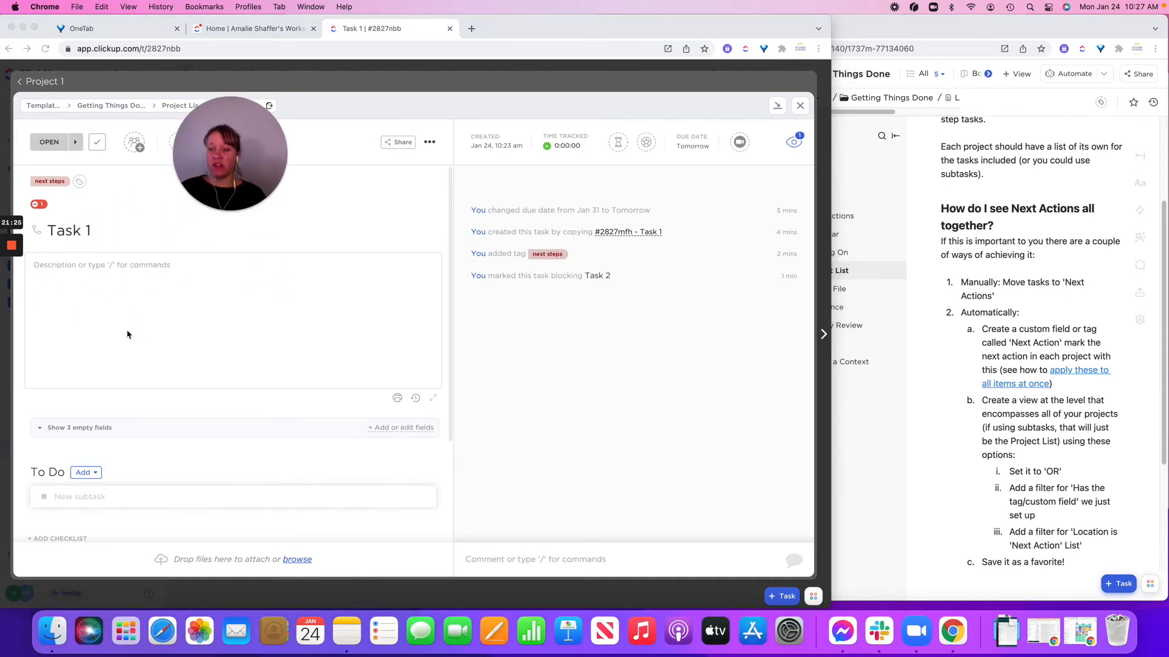
left_click(118, 295)
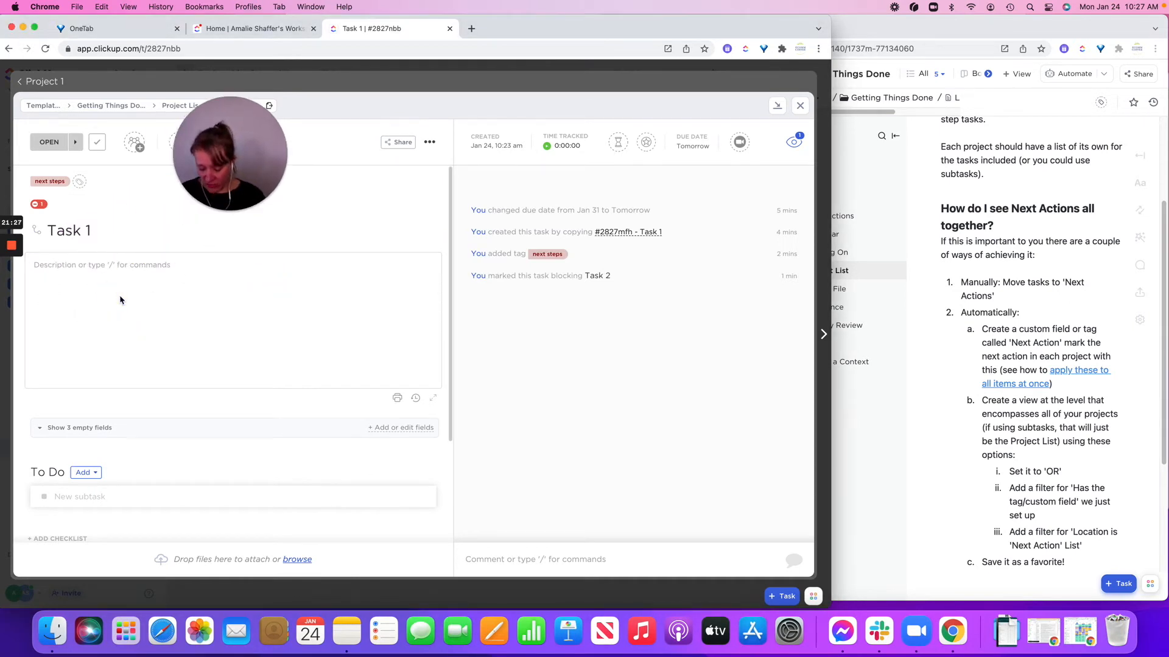
type("Link to Go")
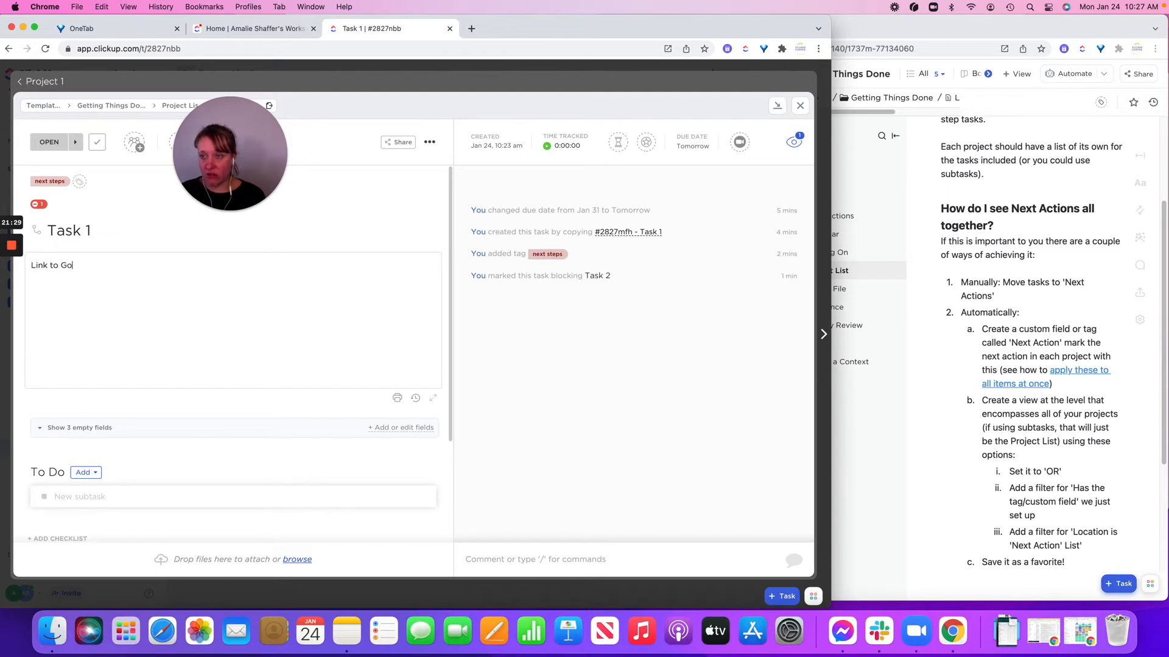
type("ogle Folder with assets:")
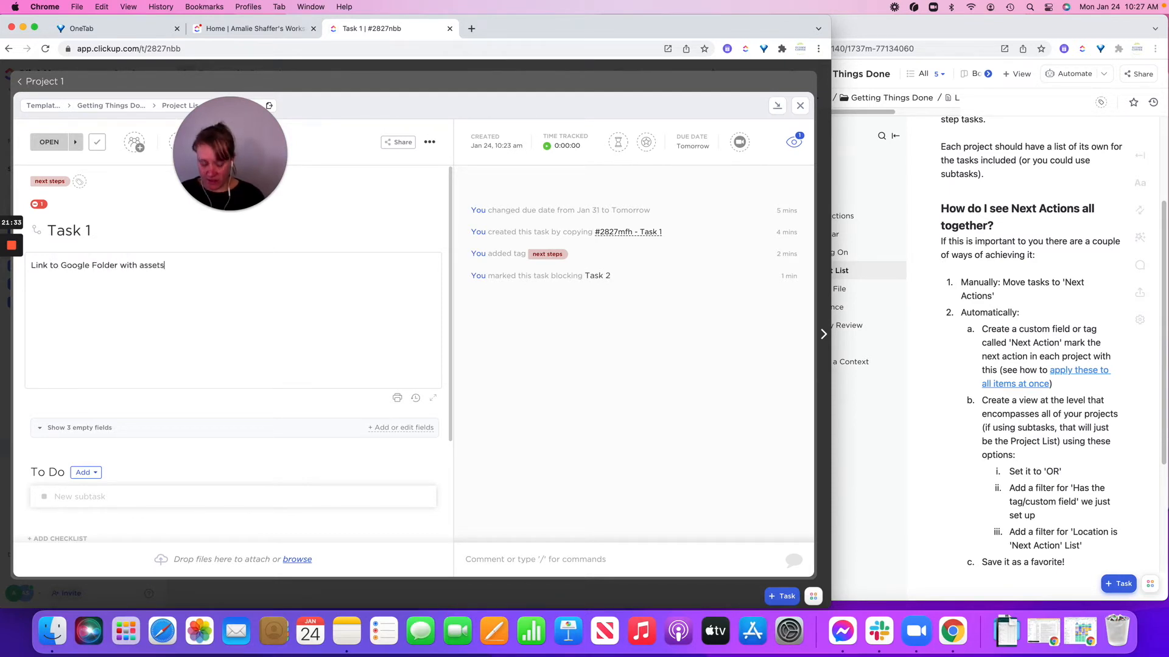
key("Return")
key("Return")
type("Instructions:")
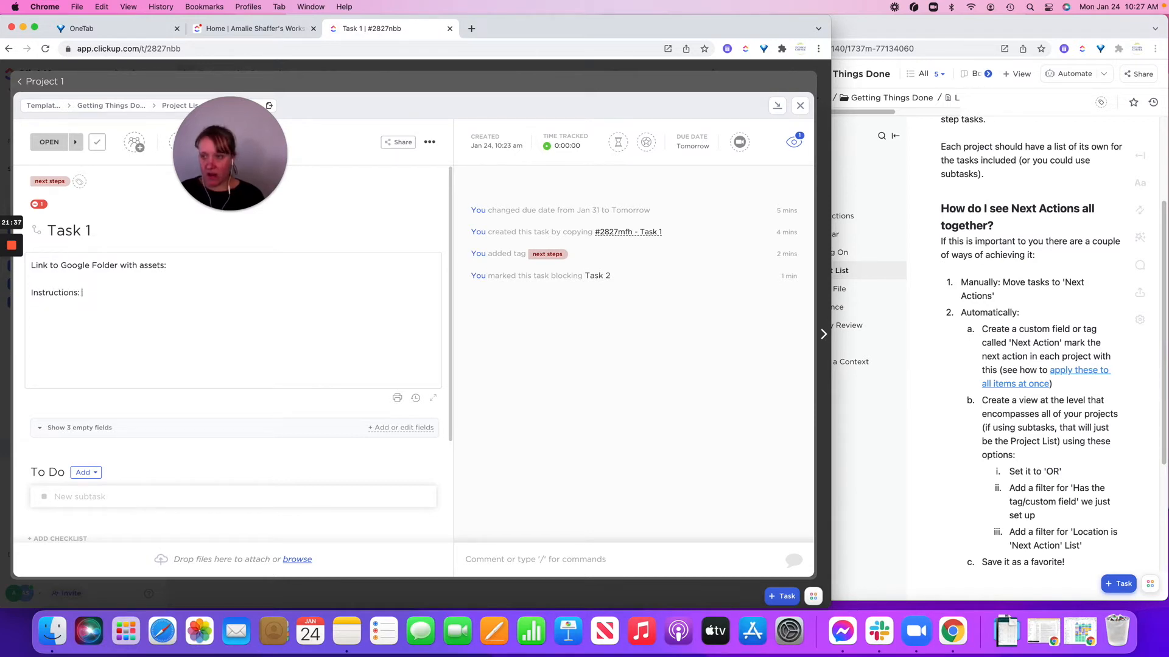
scroll(198, 400, "down", 3)
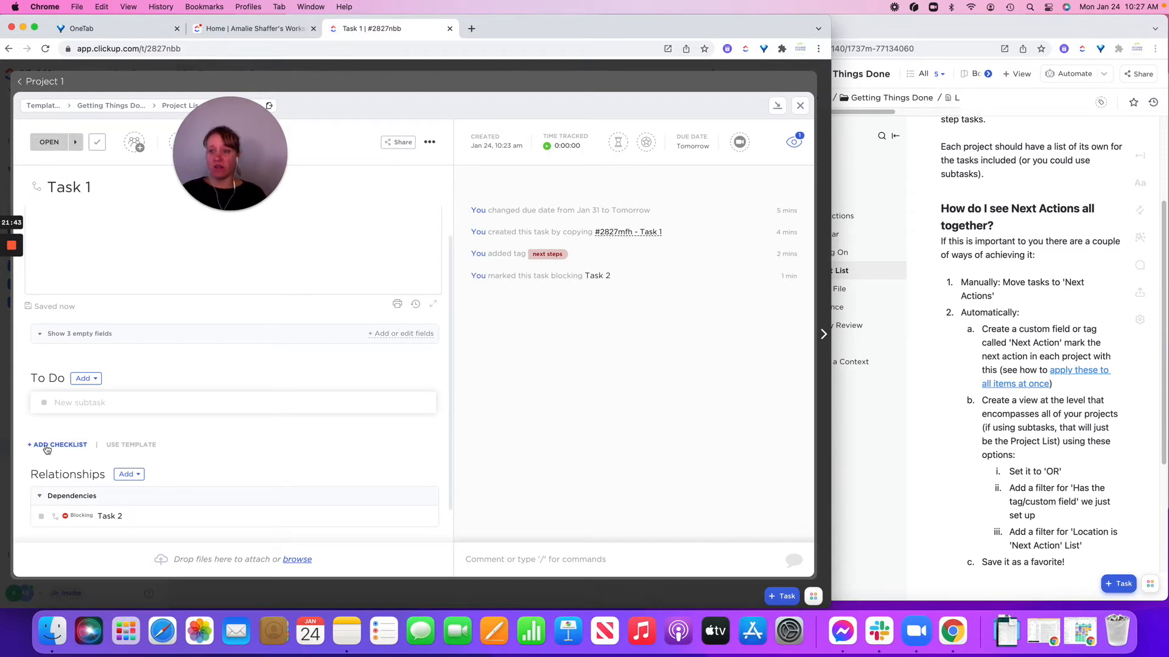
left_click(95, 402)
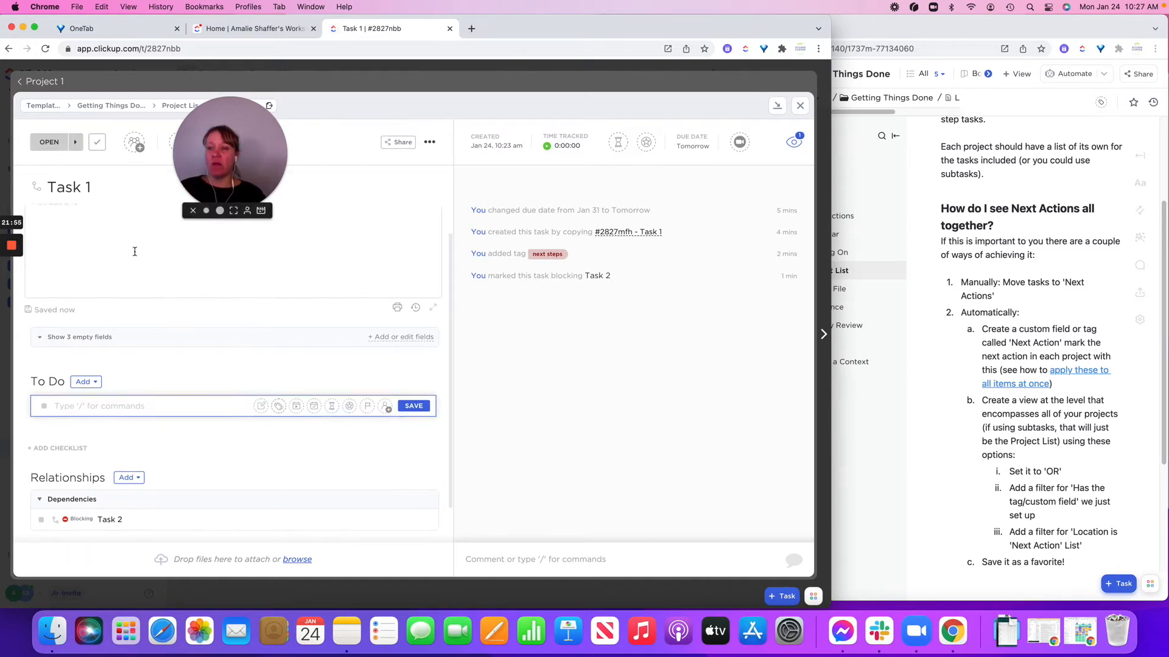
scroll(135, 252, "up", 3)
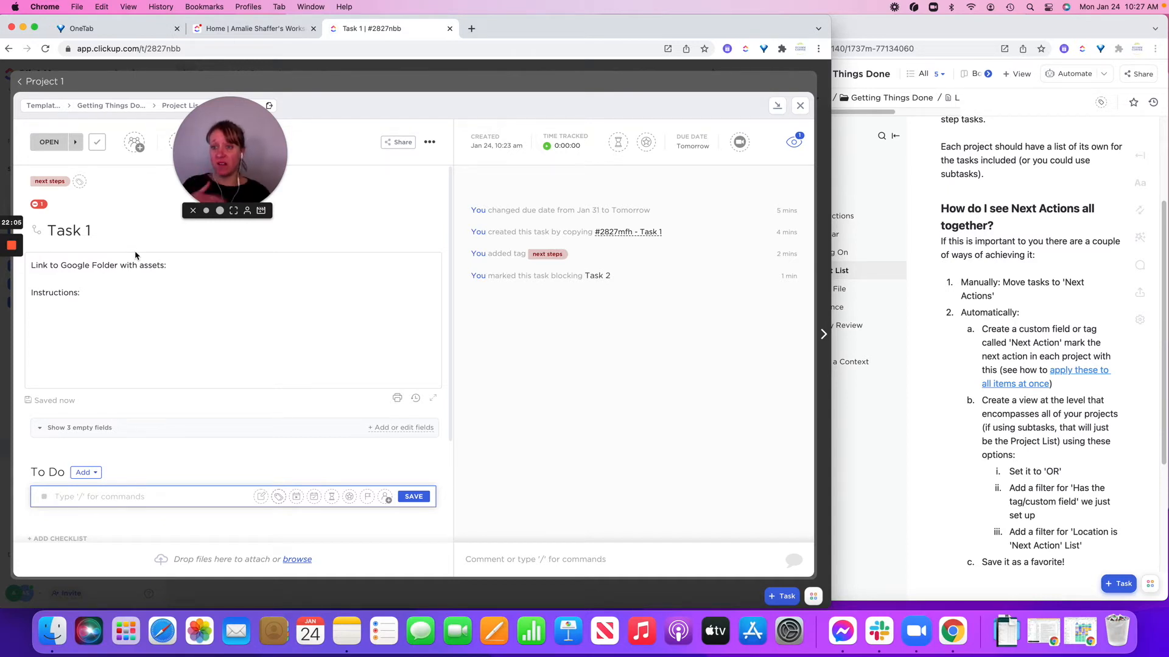
left_click(332, 107)
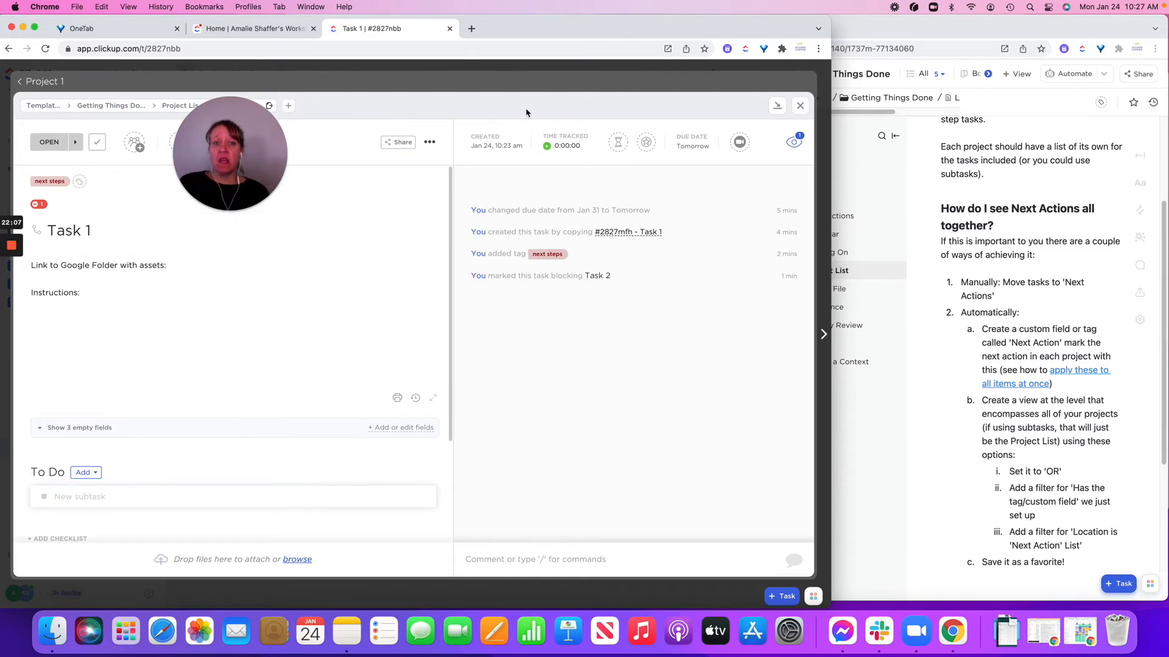
left_click(801, 107)
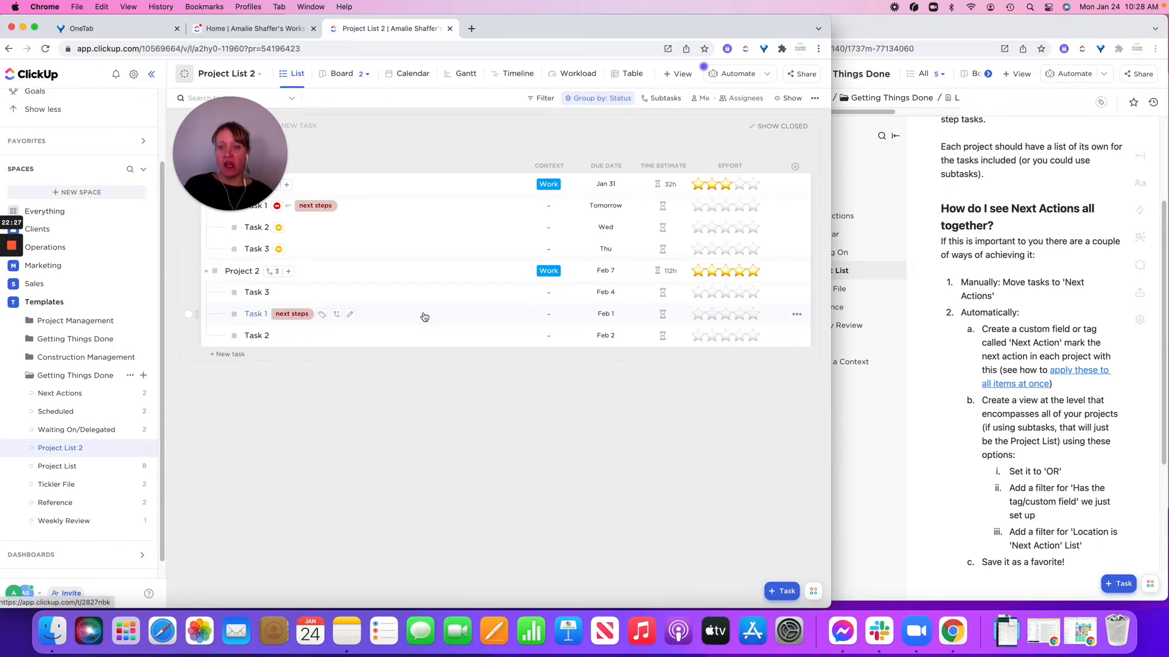
Step: Add Project 1's Task 1 to the Waiting On/Delegated list in the Getting Things Done folder as well, and close the task
left_click(429, 207)
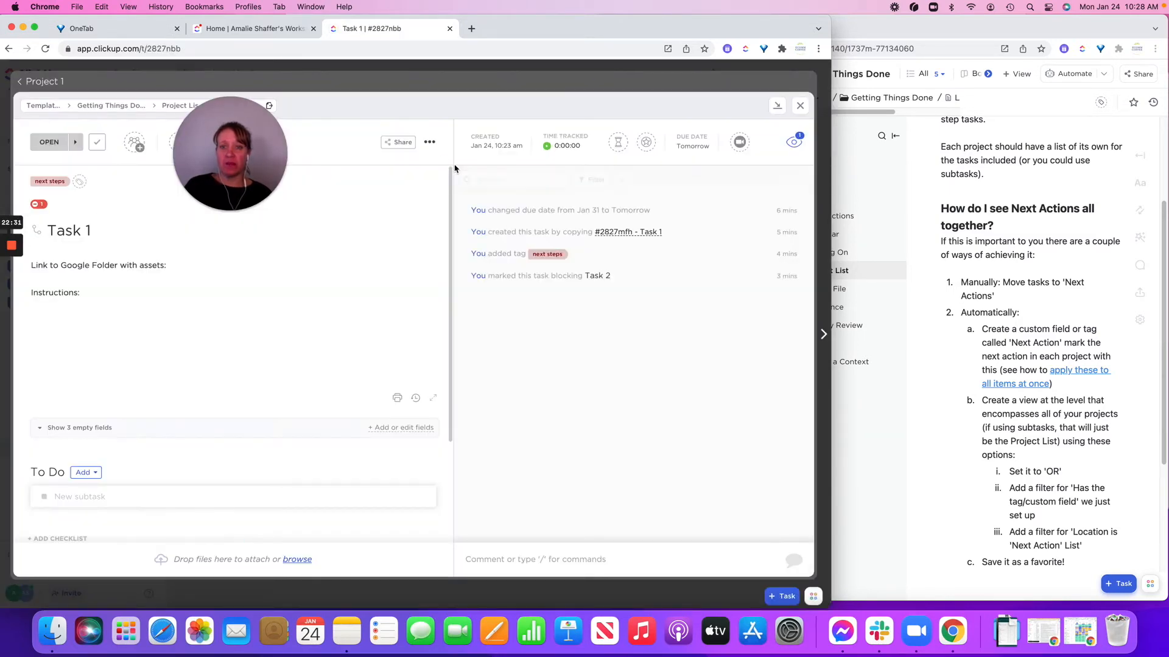
left_click(428, 142)
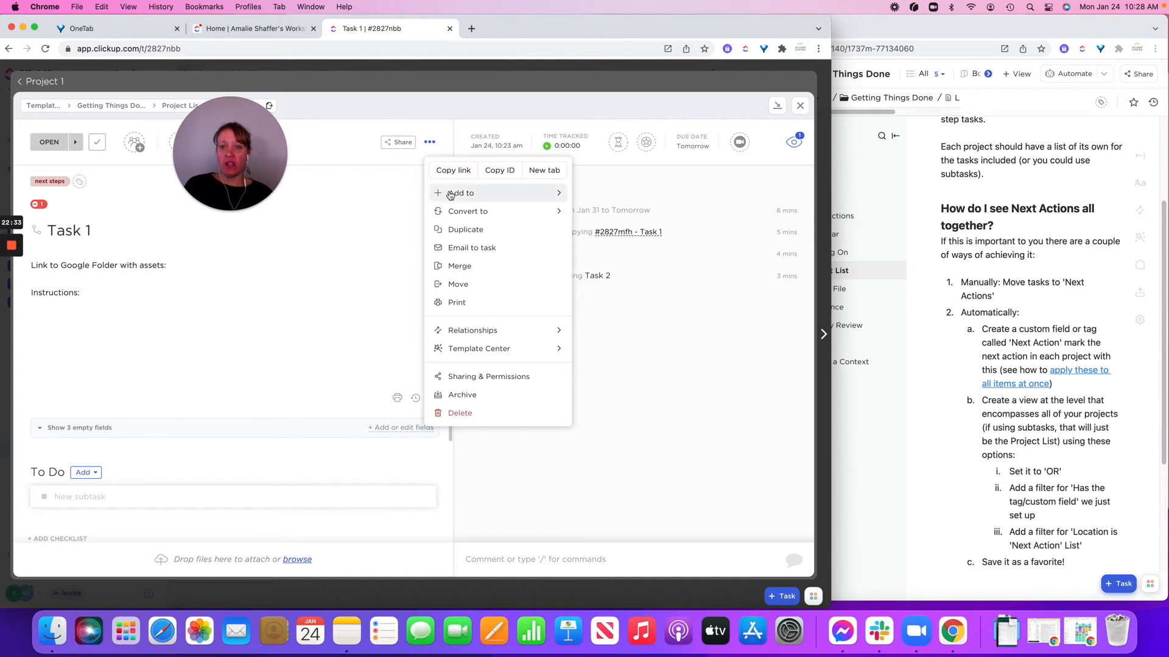
mouse_move(450, 194)
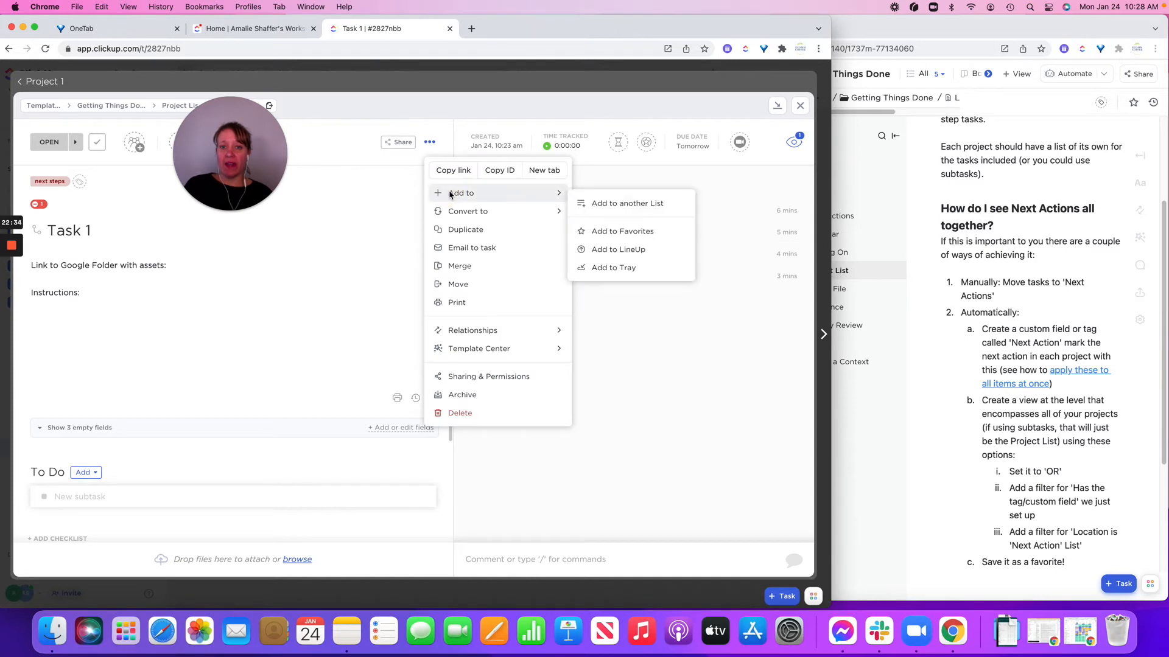
left_click(648, 206)
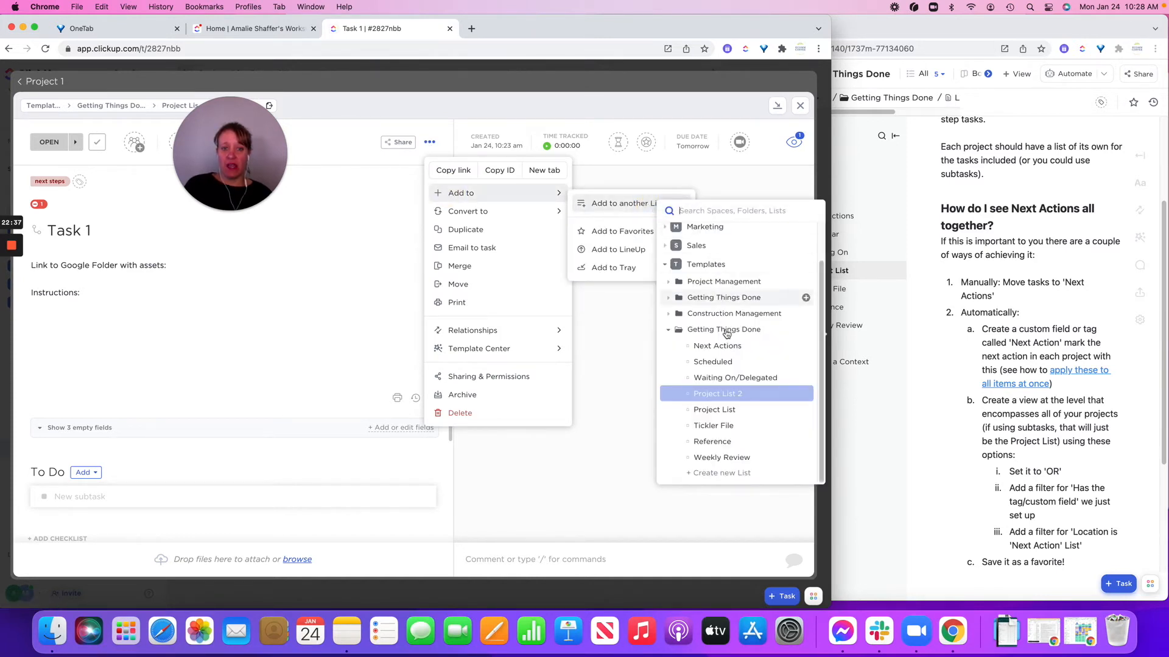
left_click(725, 378)
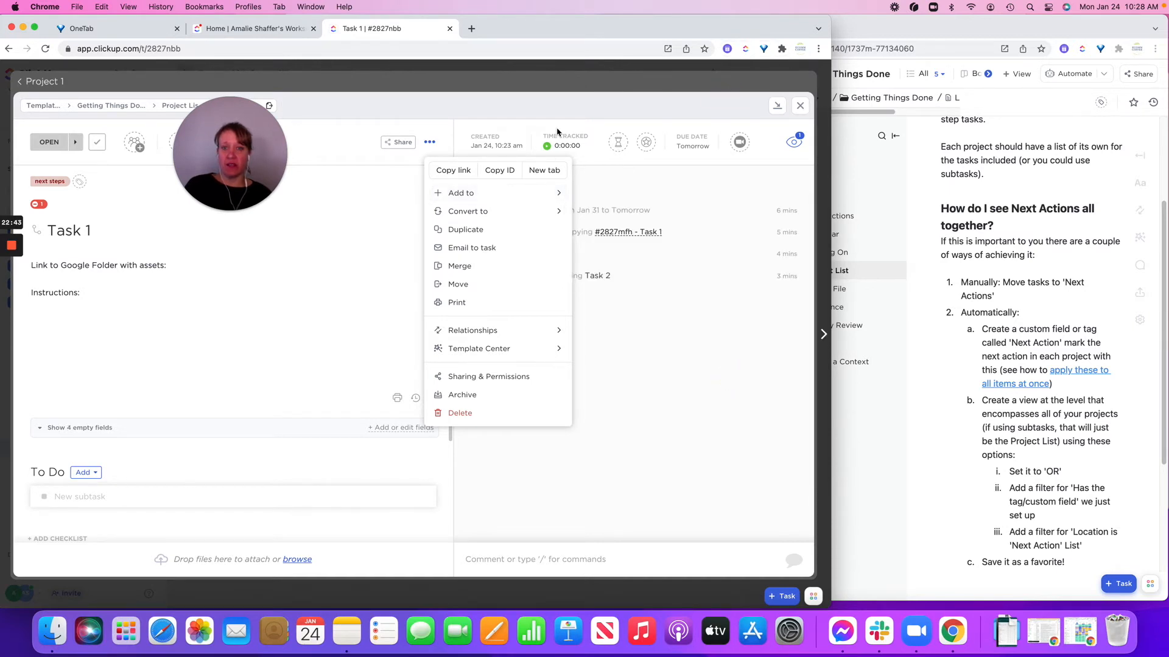
left_click(537, 108)
scroll(286, 363, "down", 3)
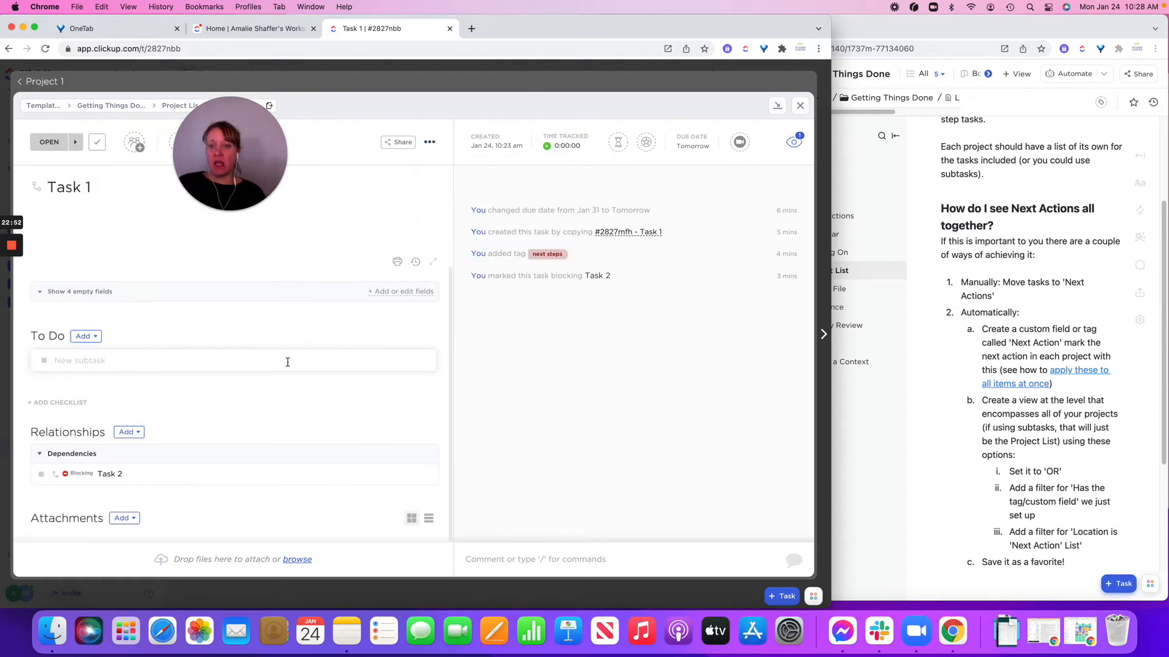
scroll(397, 331, "up", 3)
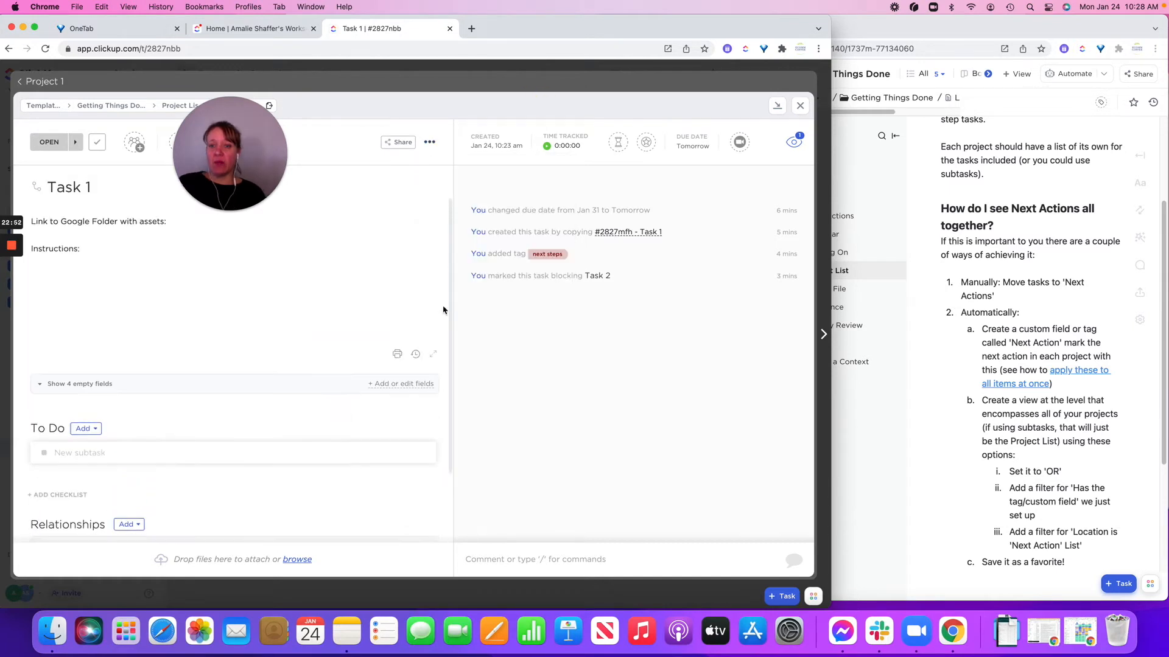
left_click(800, 106)
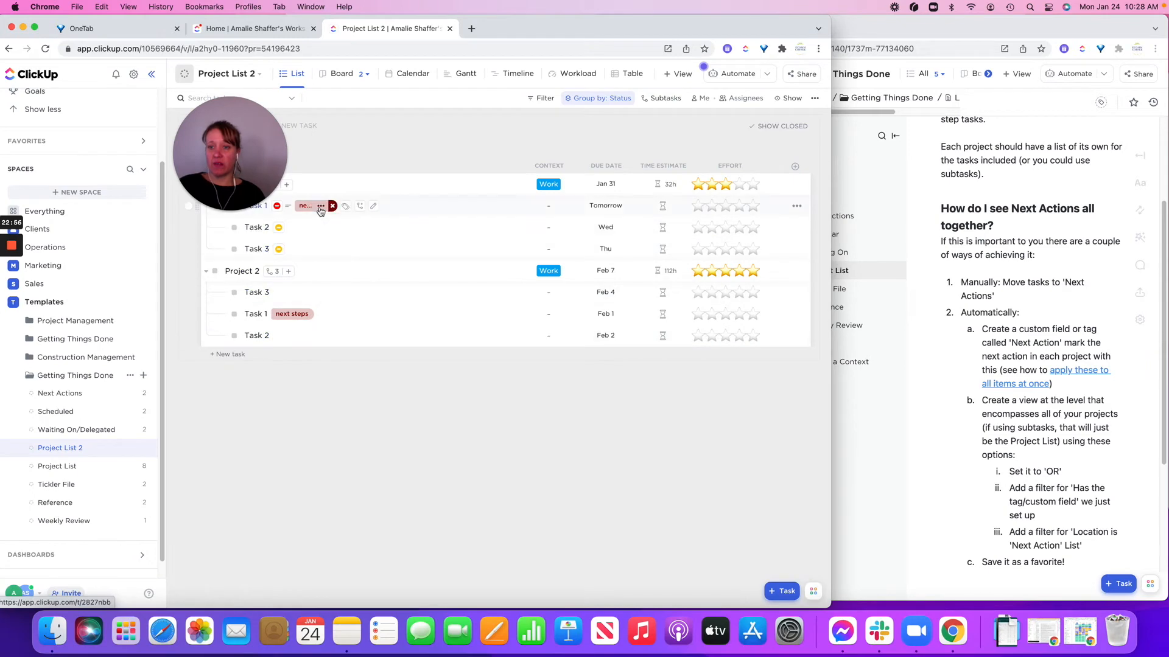
Step: Add Project 2's Task 1 to the Waiting On/Delegated list in the Getting Things Done folder as well, and close the task
left_click(384, 314)
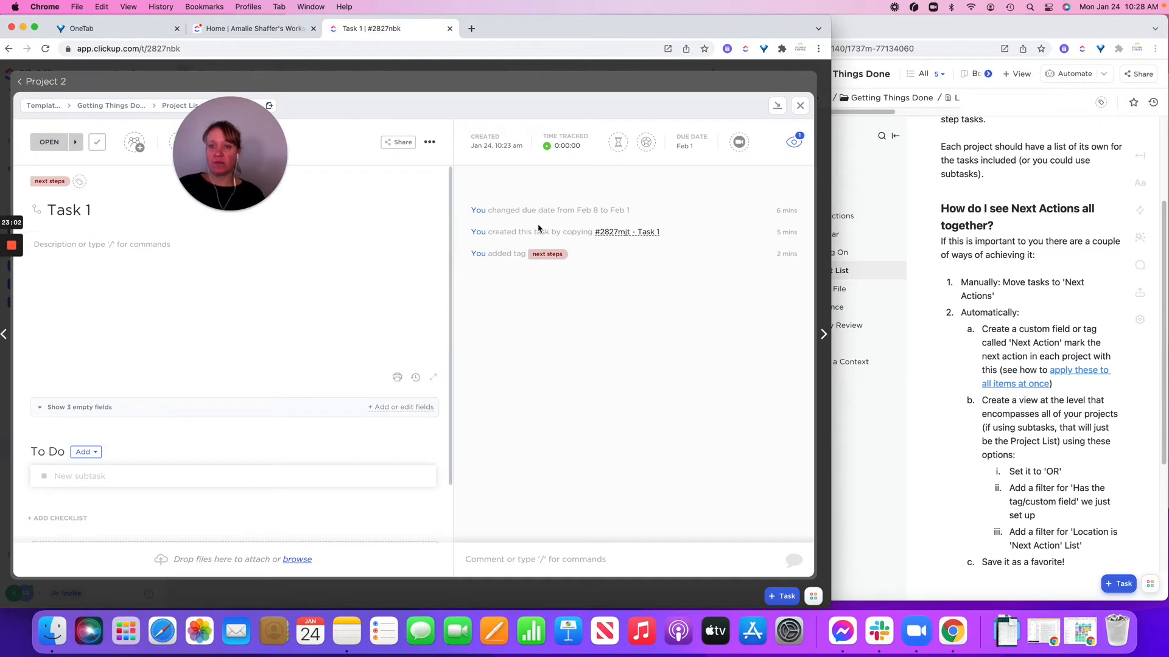
left_click(430, 143)
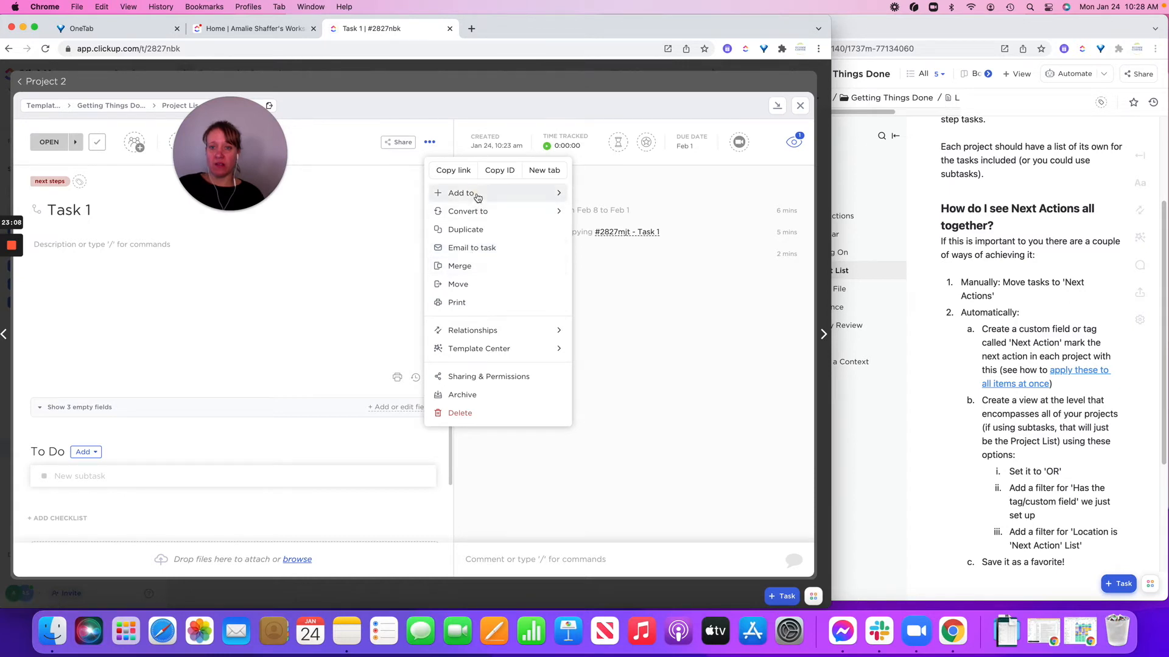
mouse_move(478, 196)
left_click(608, 203)
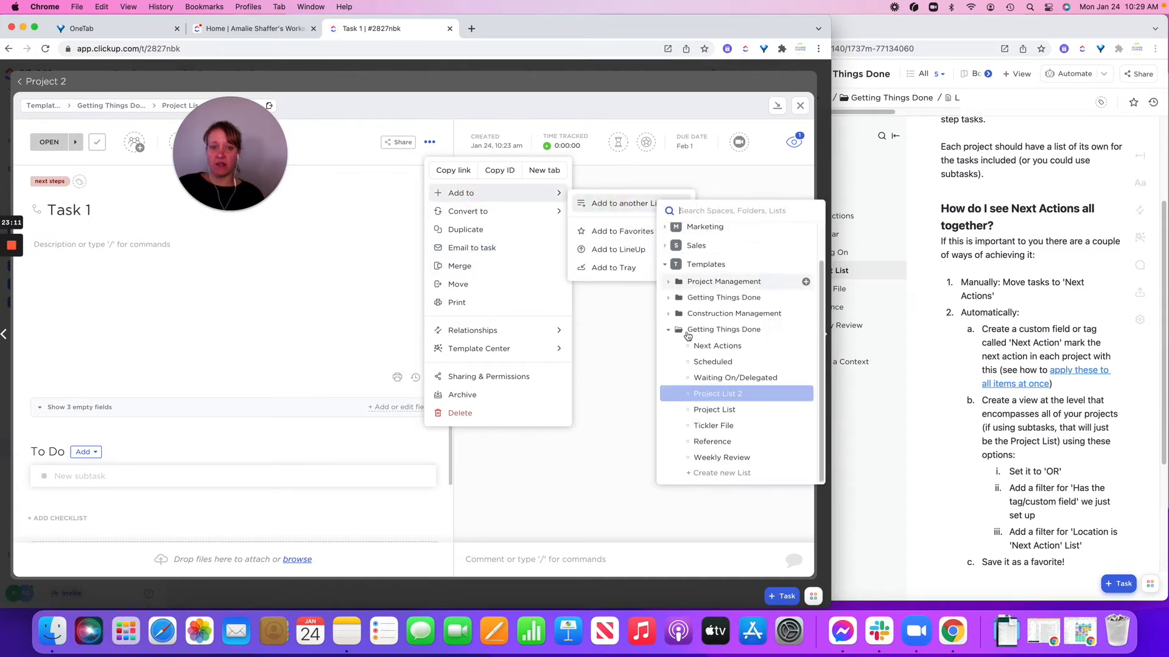
left_click(701, 379)
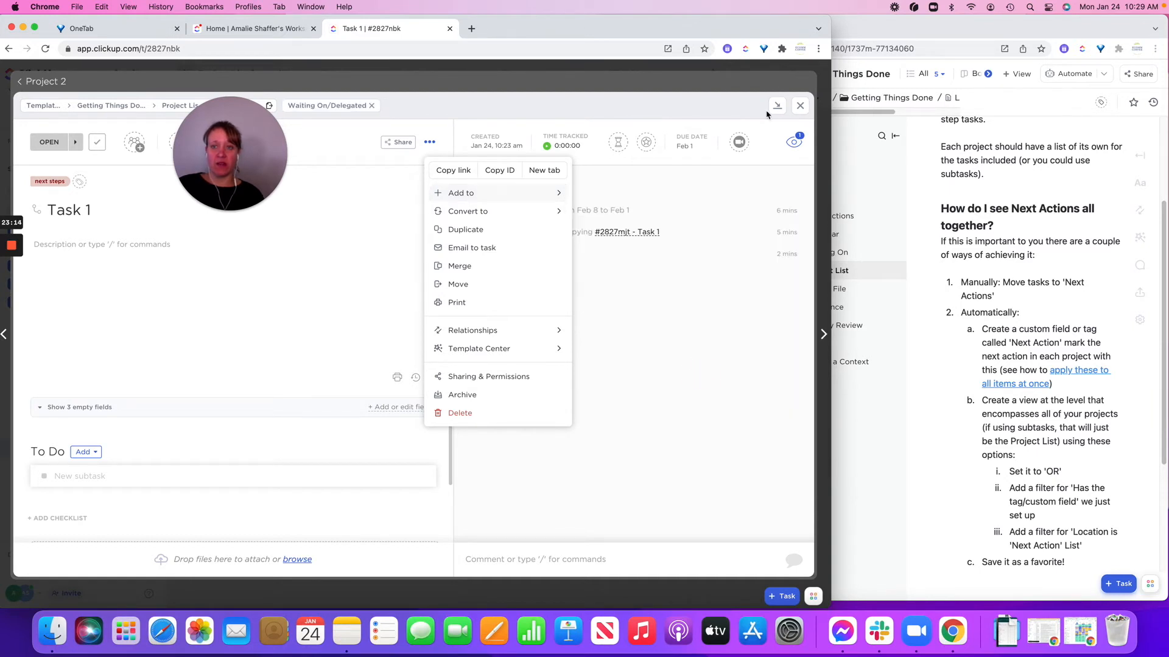
left_click(800, 108)
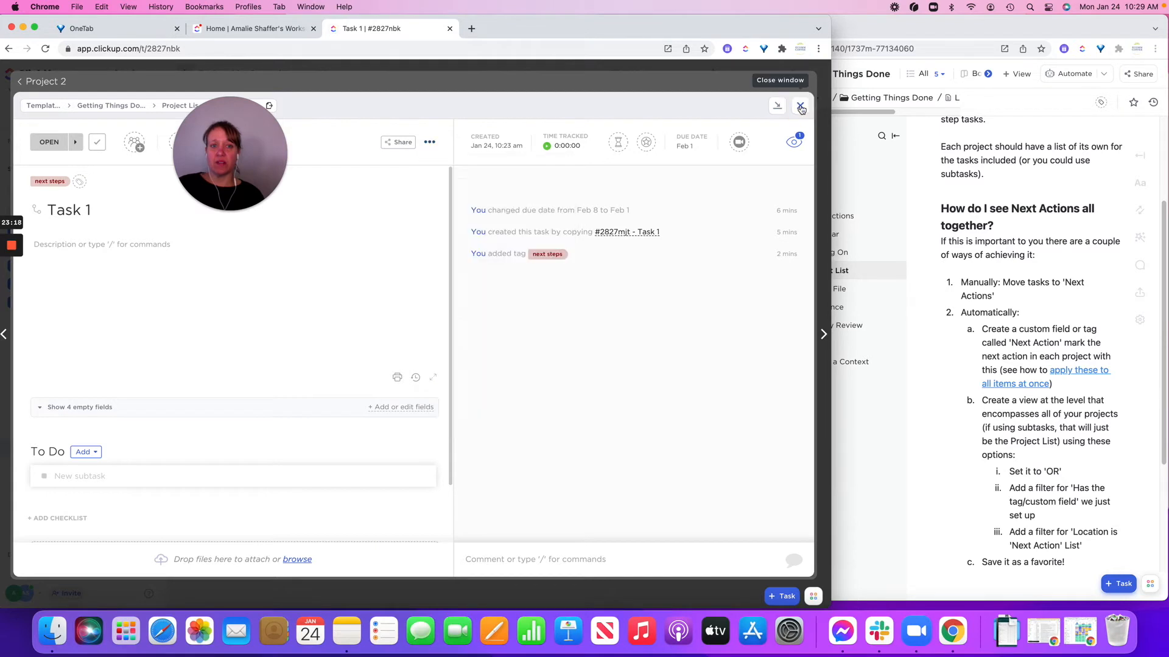
left_click(801, 107)
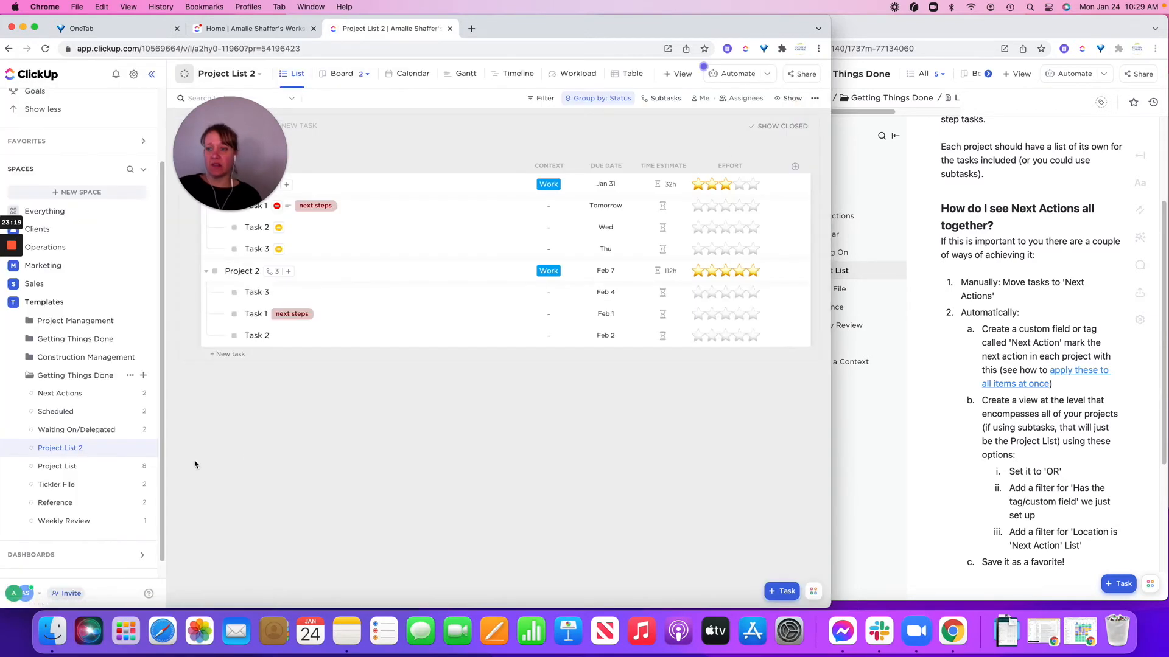
Step: In the Waiting On/Delegated list, expand Project 1's subtasks and enter a person's first name as Task 1's Waiting On value
left_click(76, 434)
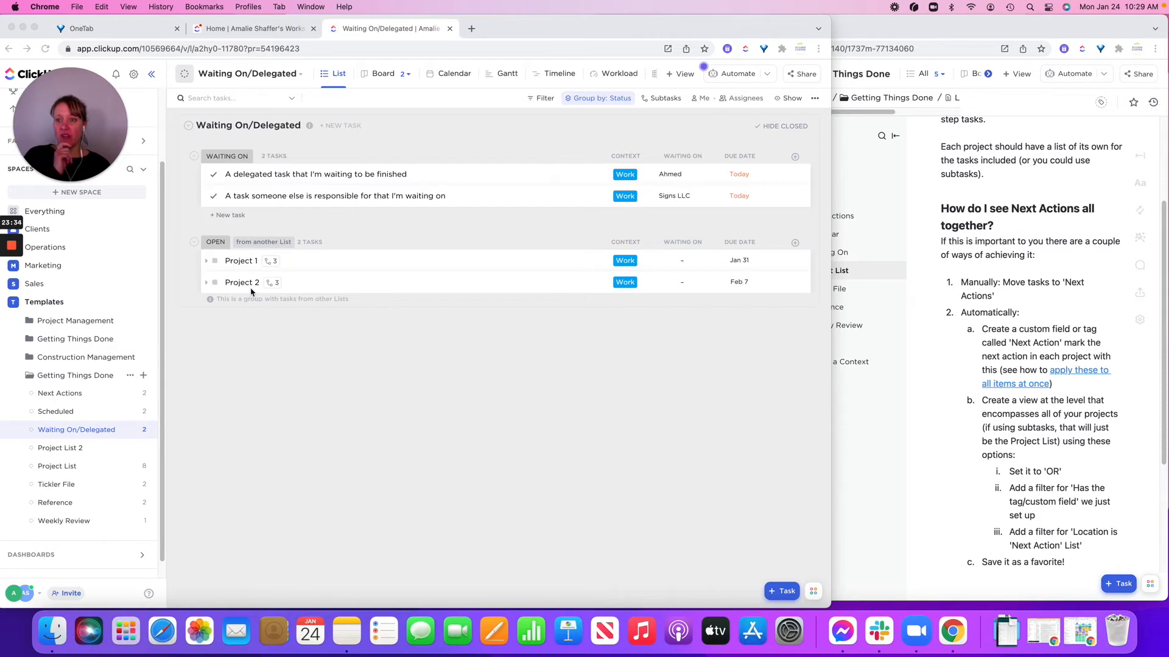
left_click(206, 264)
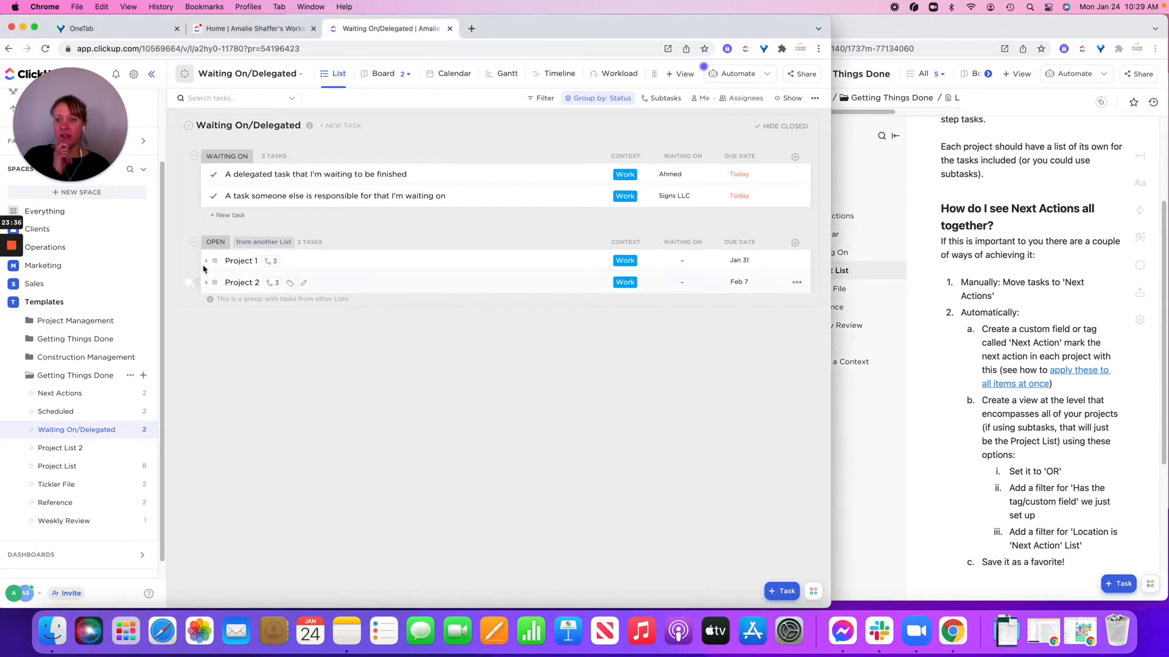
left_click(206, 262)
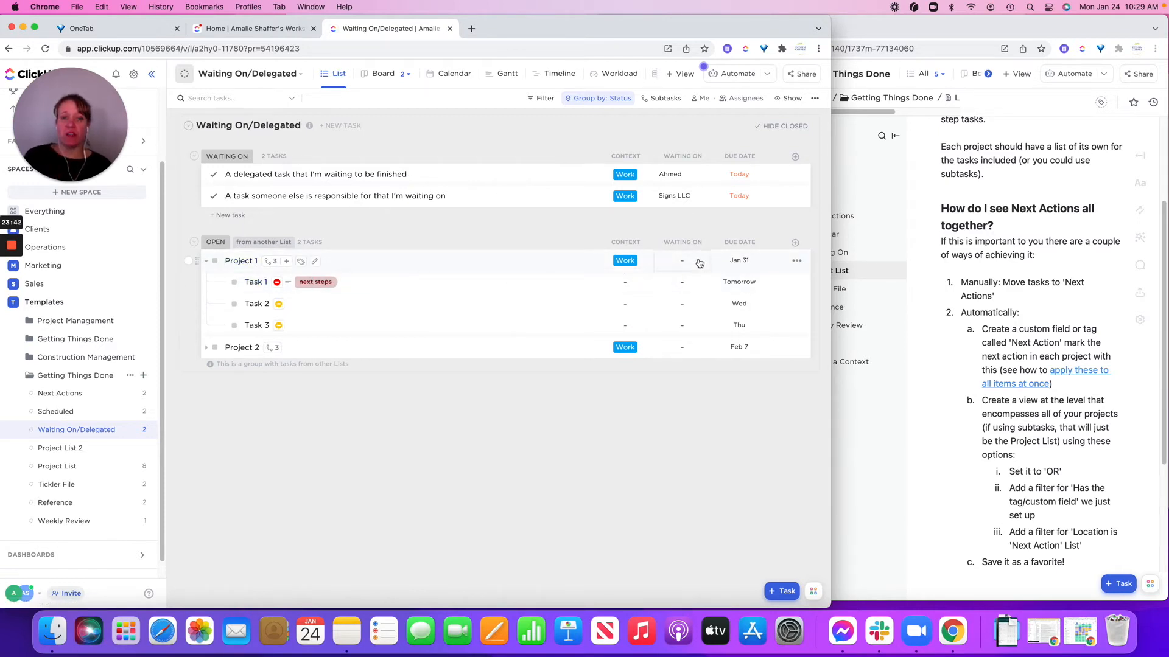
left_click(692, 289)
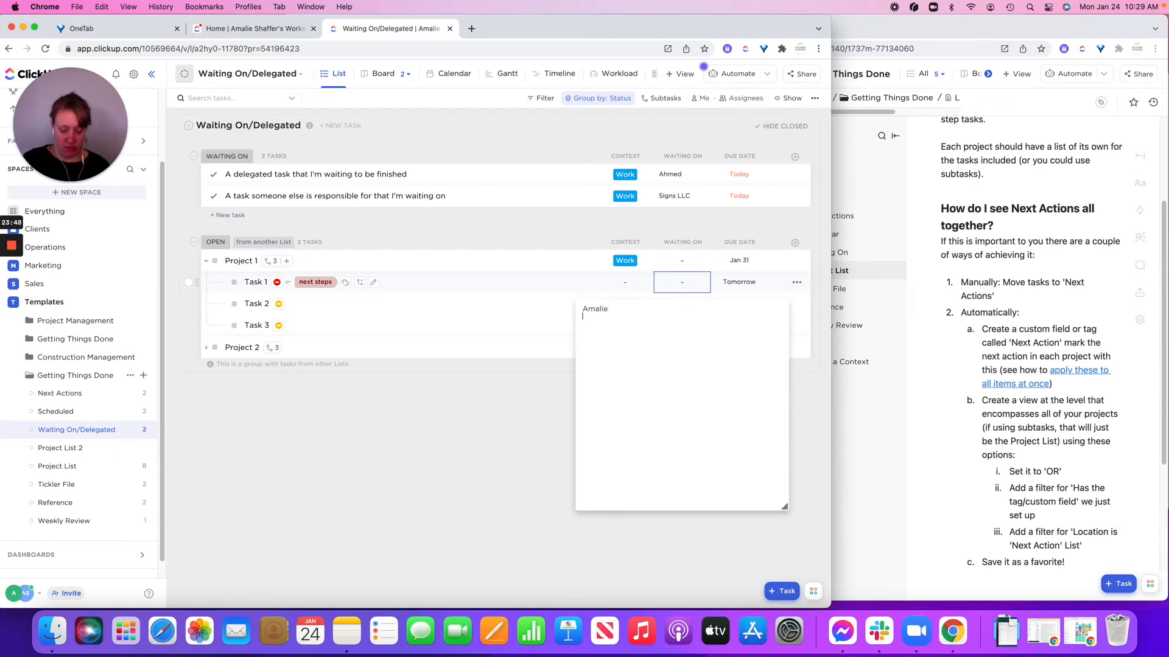
left_click(549, 427)
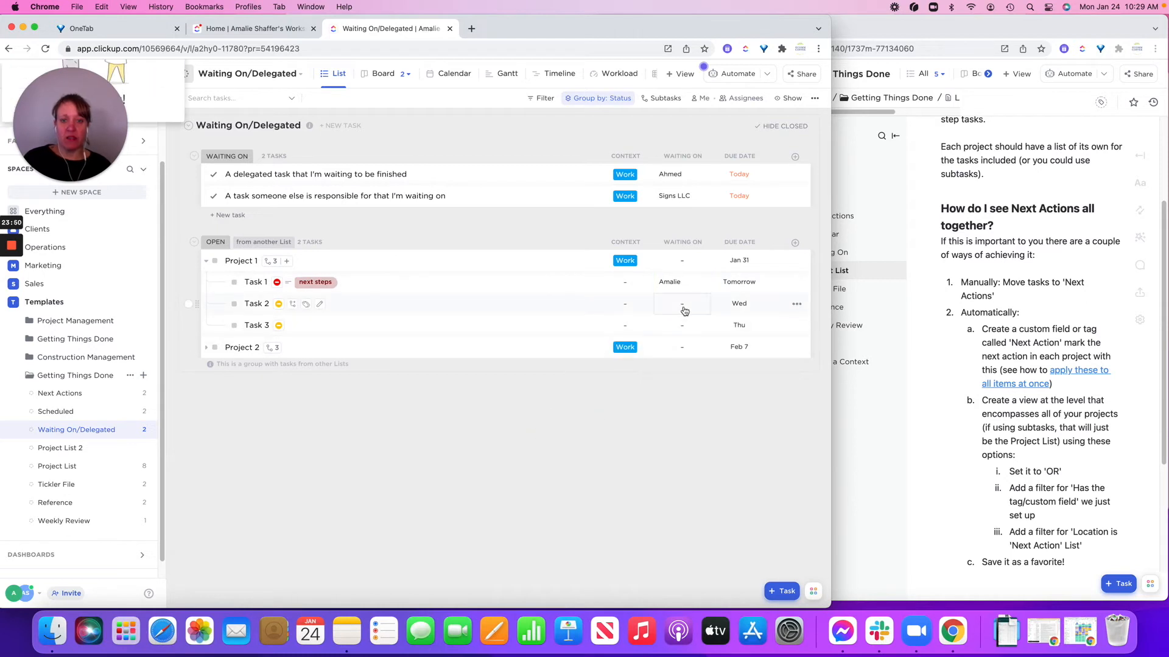
Step: Set the Waiting On value of Project 1's Task 2 to "Person 2" and that of Task 3 to "Person 3"
left_click(685, 311)
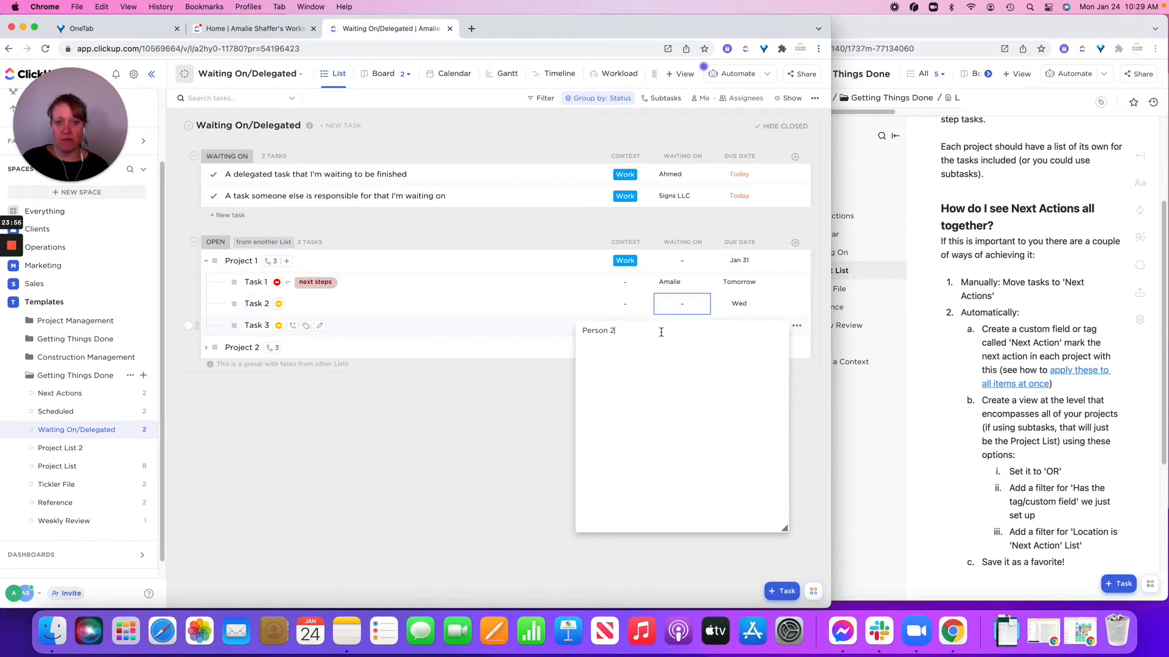
left_click(693, 330)
left_click(692, 330)
type("per")
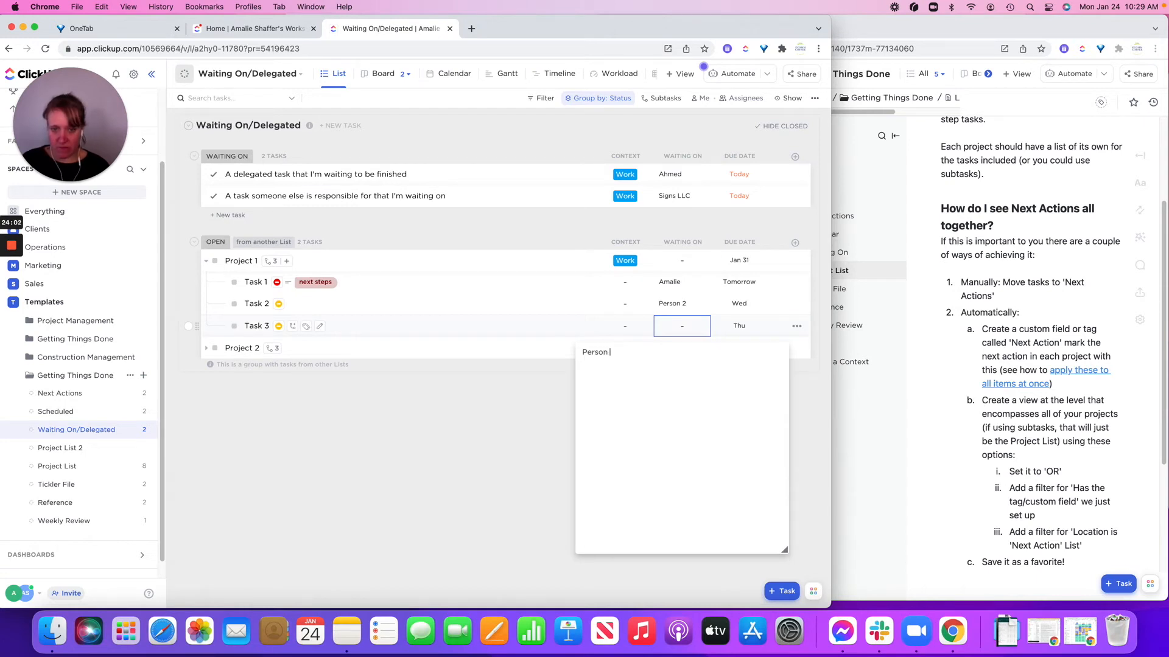
left_click(498, 443)
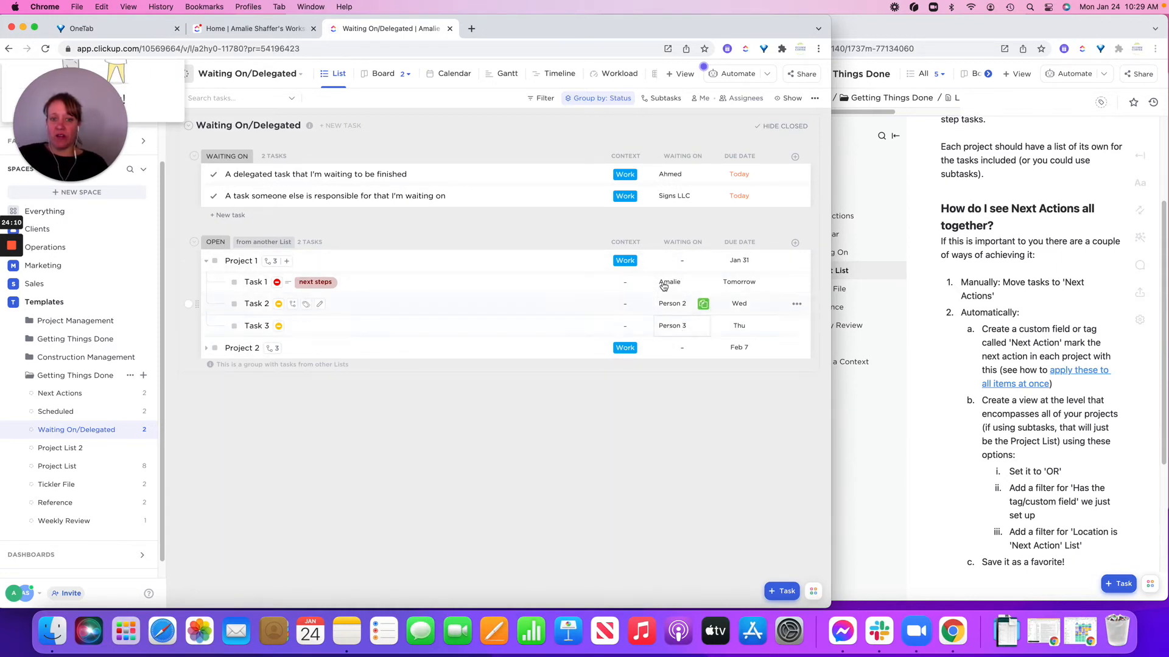
Step: Enter a person's first name as the Waiting On value of Project 1 itself
left_click(669, 263)
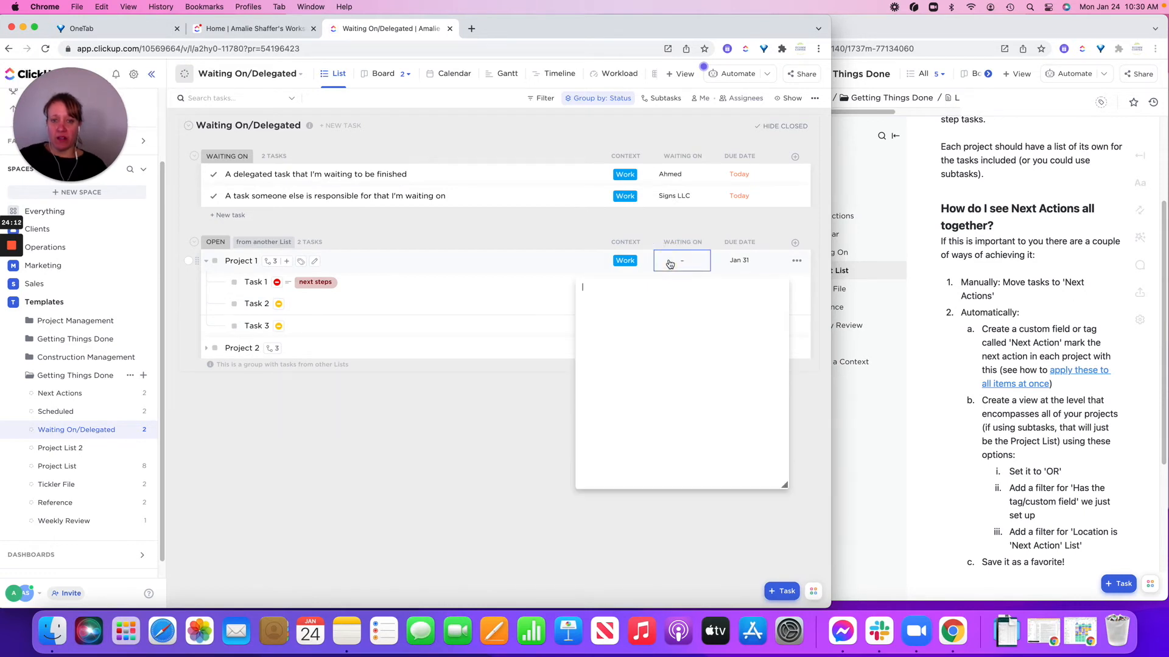
type("Amalie")
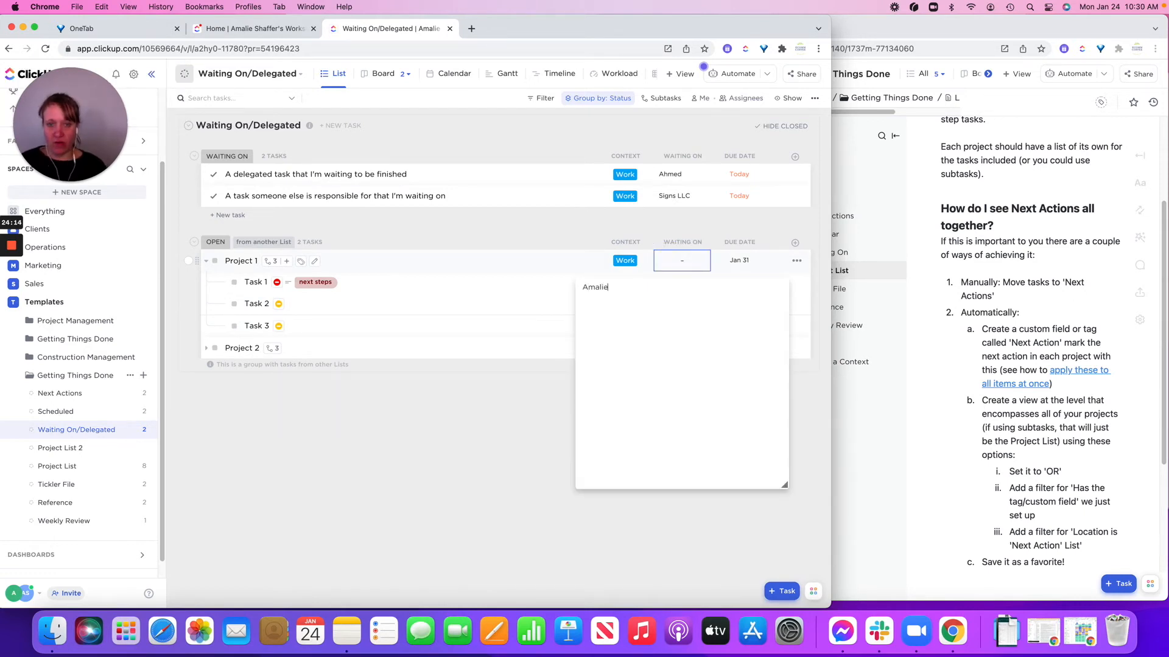
left_click(539, 431)
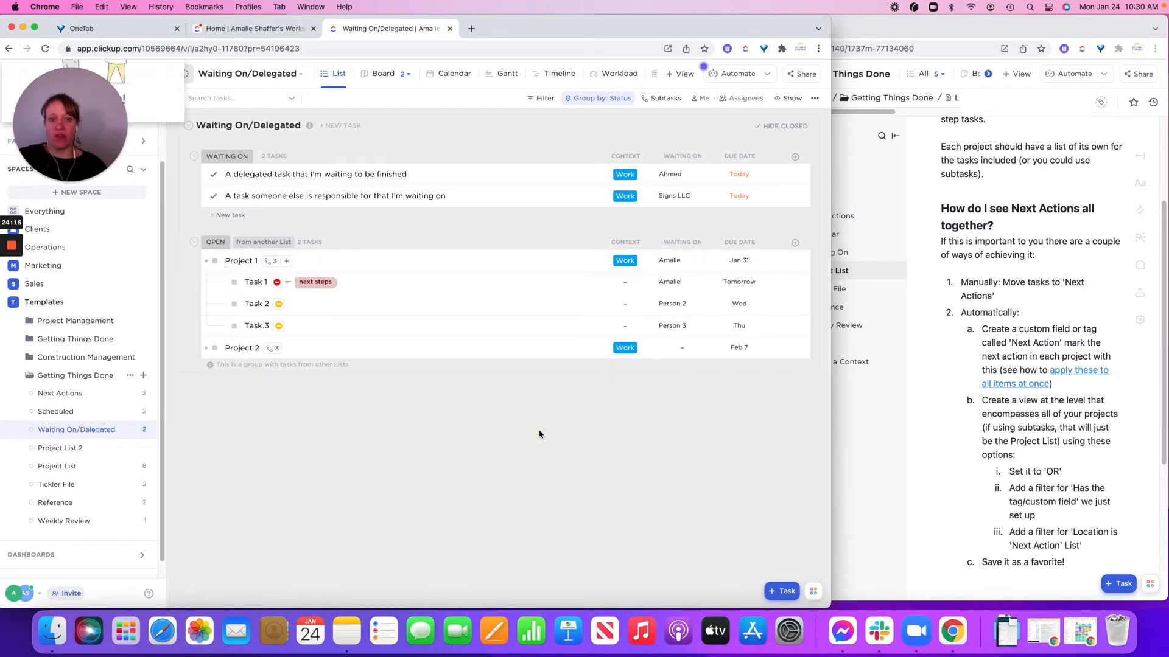
Step: Change the Waiting On value of Project 1's Task 1 to "Person 1" and re-enter the person's first name for Project 1
left_click(668, 285)
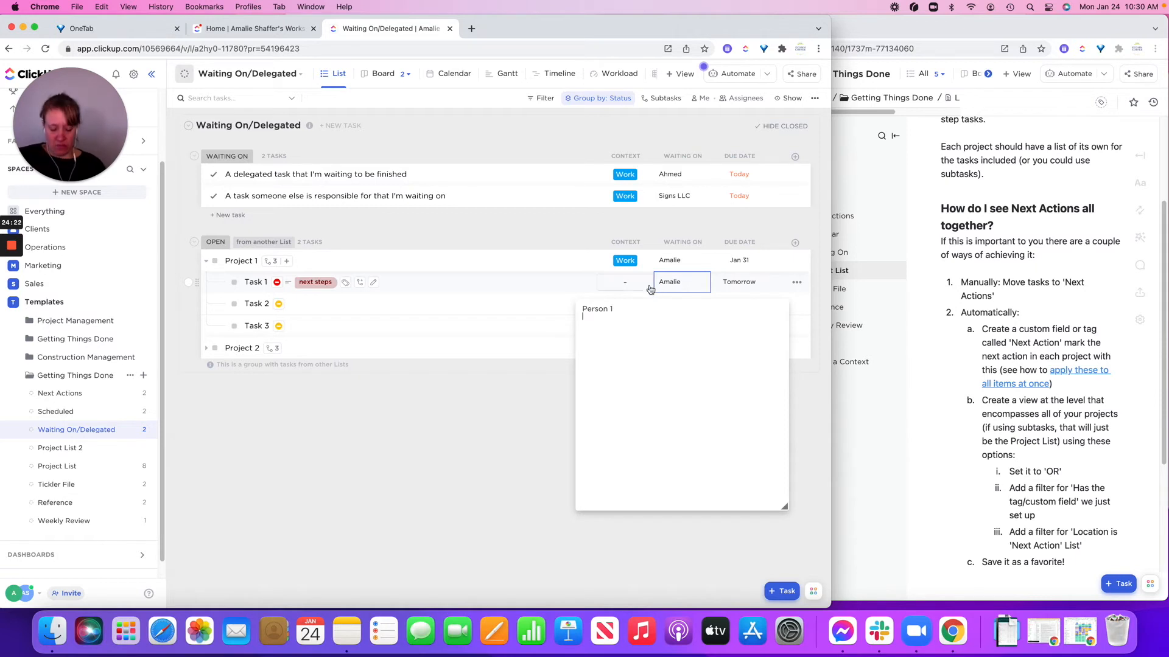
left_click(530, 420)
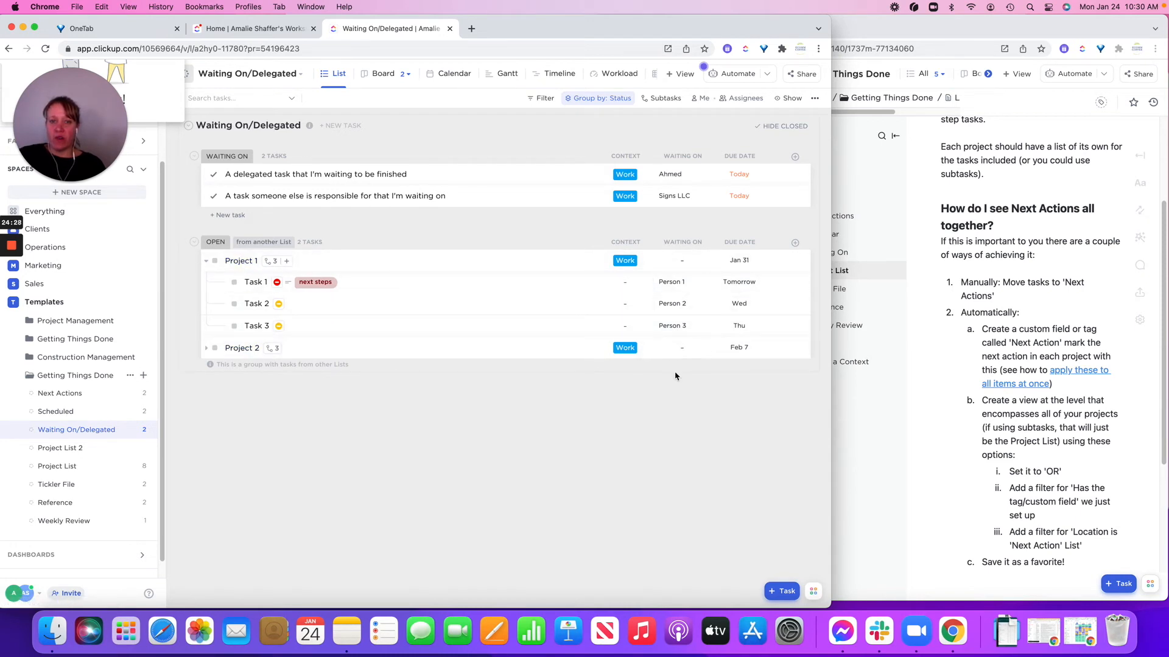
left_click(674, 262)
type("Amalie")
left_click(521, 417)
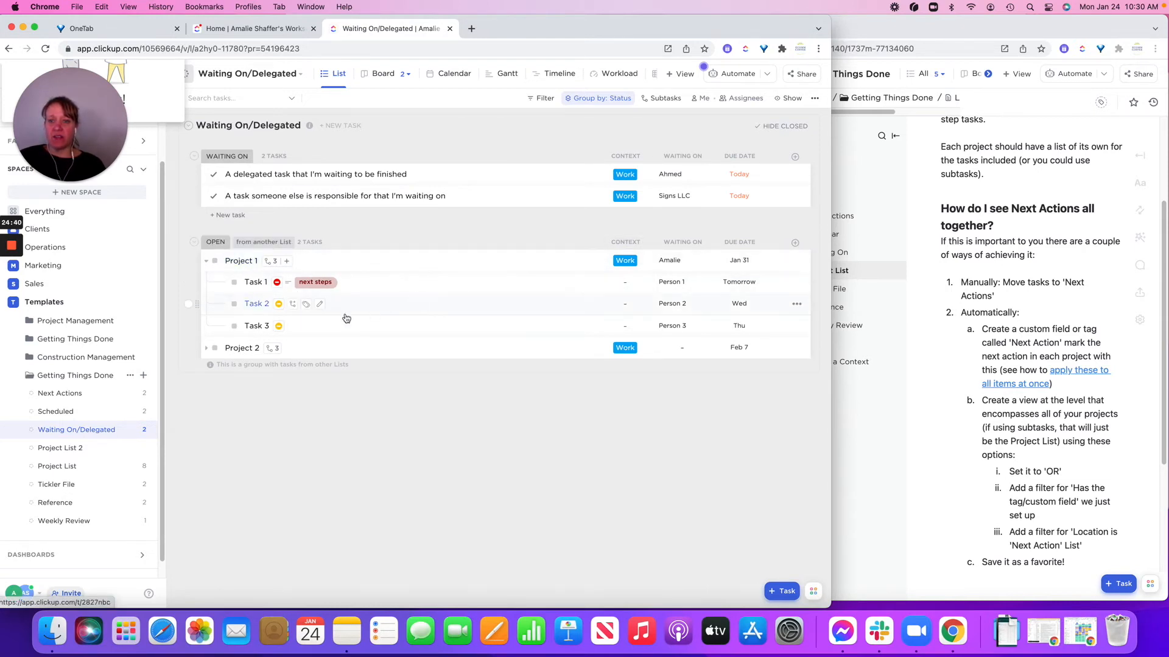
Step: Assign Project 1 and its subtasks Task 1, Task 2 and Task 3 to Me, and close the project
left_click(366, 268)
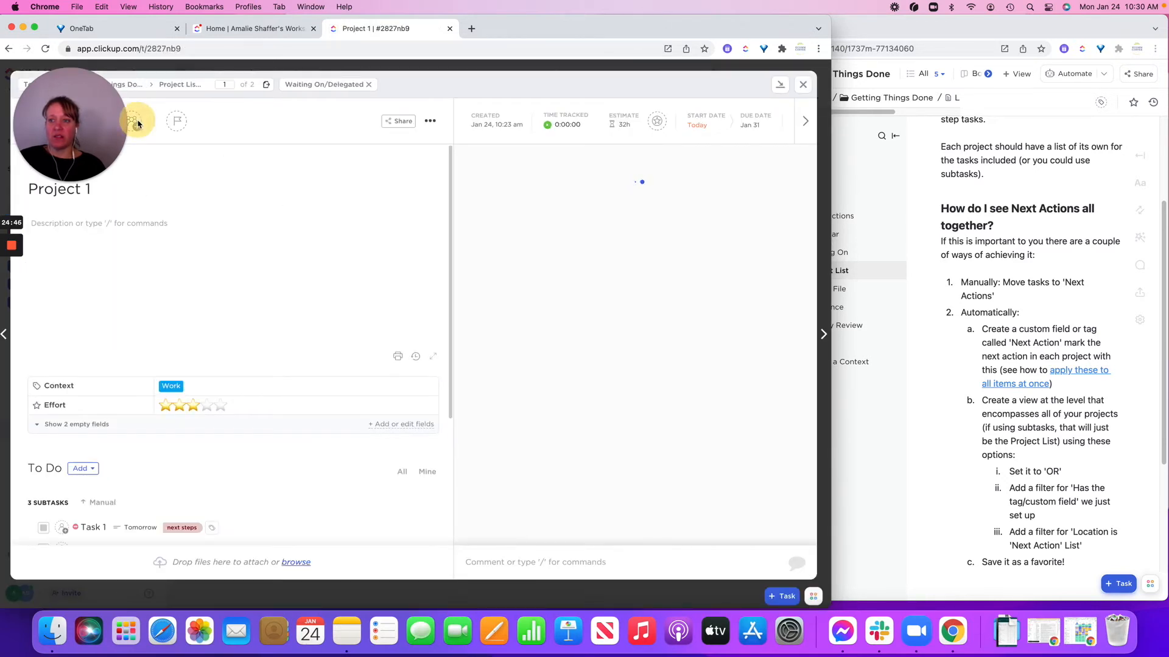
left_click(135, 121)
left_click(171, 185)
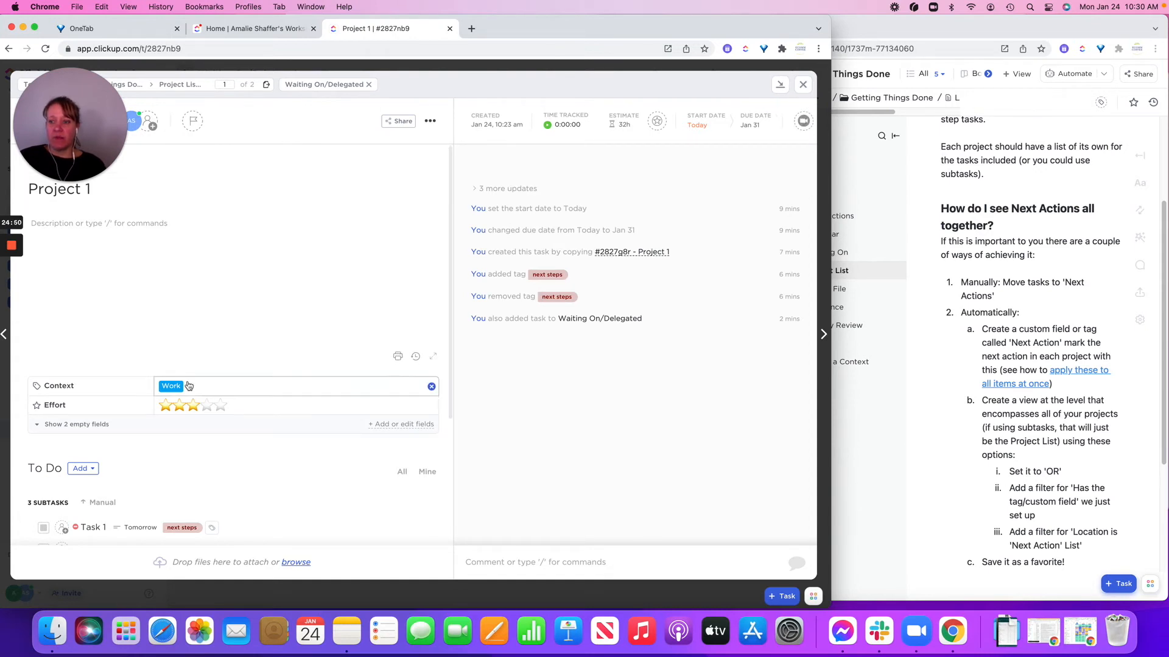
scroll(92, 426, "down", 4)
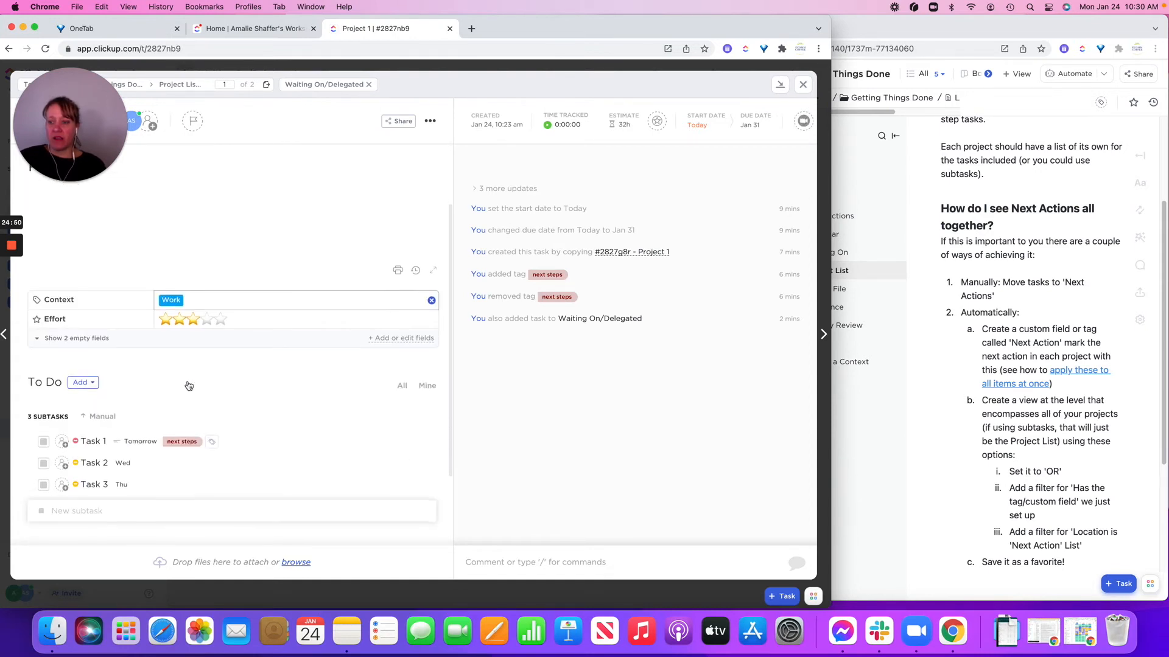
left_click(60, 428)
left_click(91, 427)
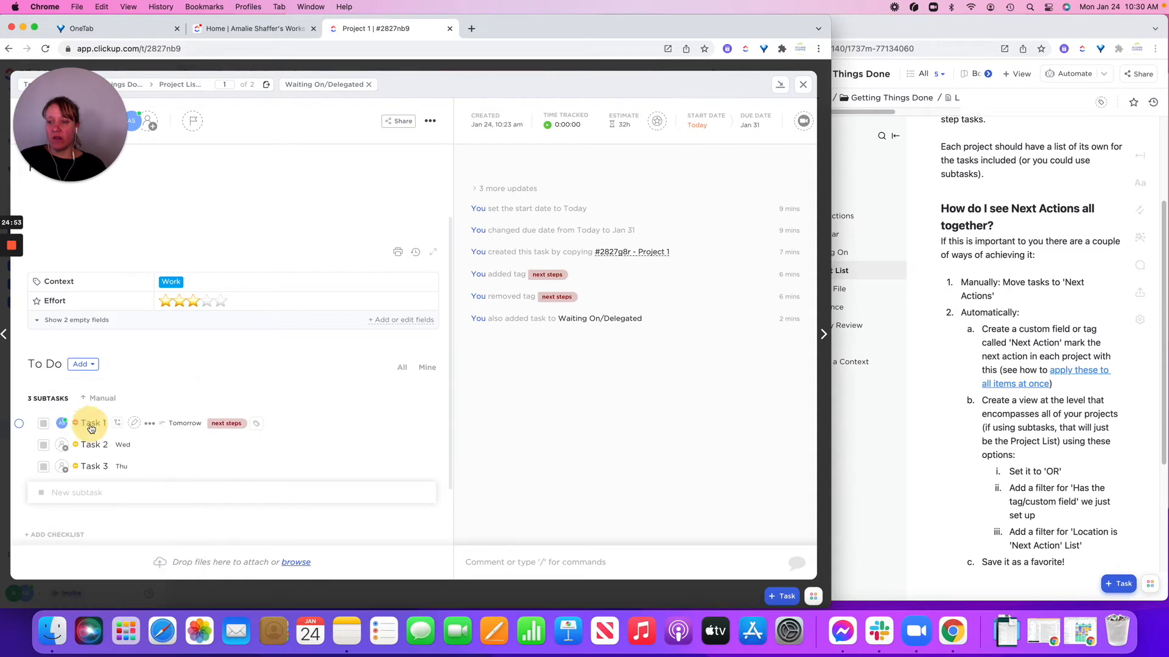
left_click(62, 446)
left_click(108, 431)
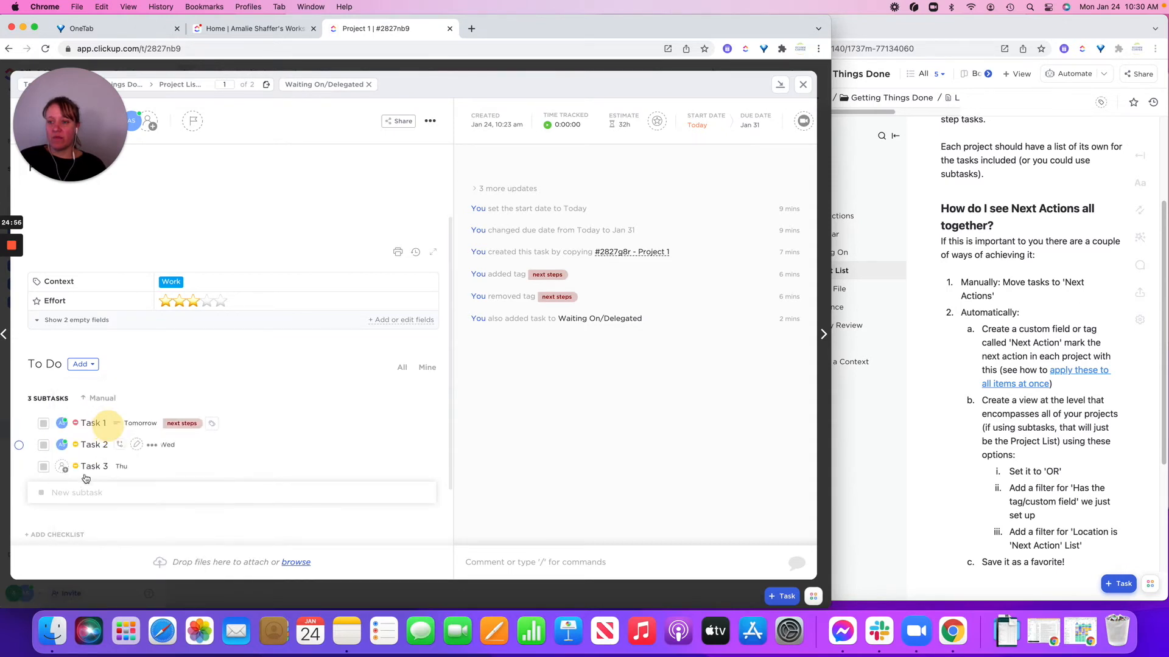
left_click(64, 470)
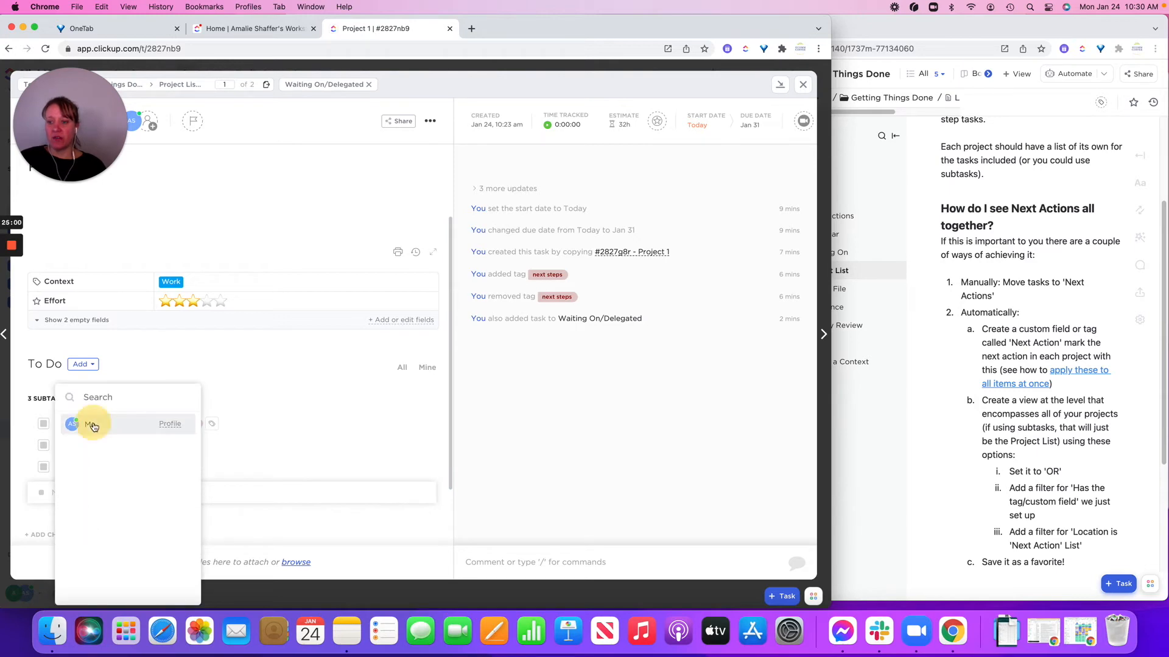
left_click(93, 426)
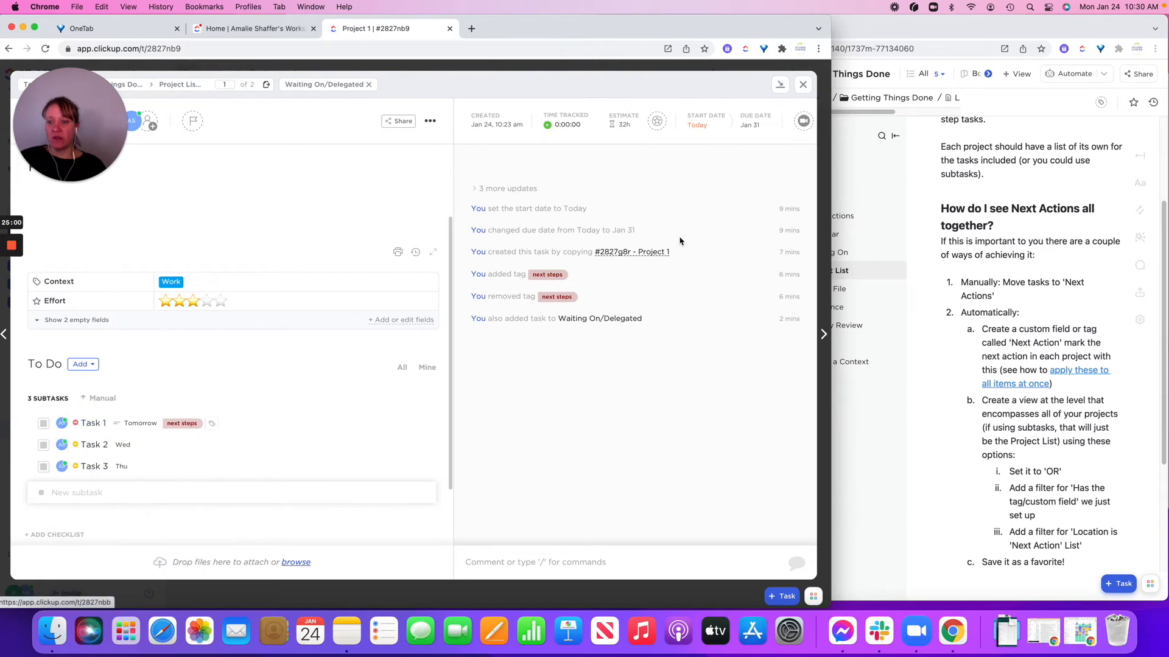
left_click(782, 92)
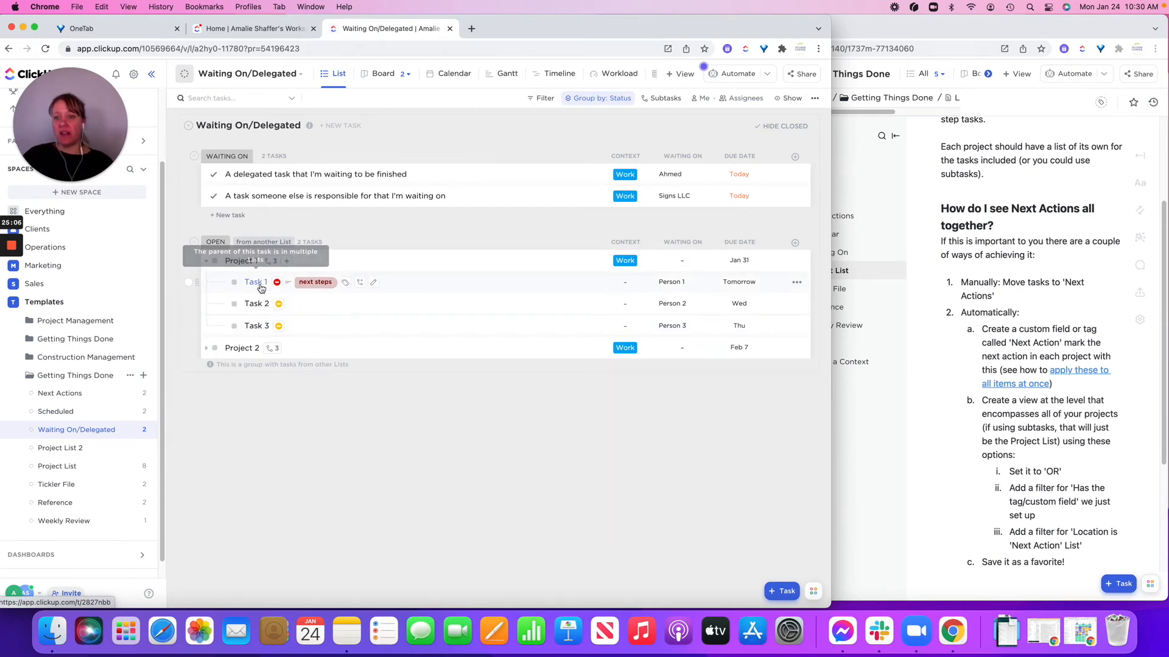
Step: Open Project 1's Task 1 to check its assignee and the people available for assignment, and close the task
left_click(460, 283)
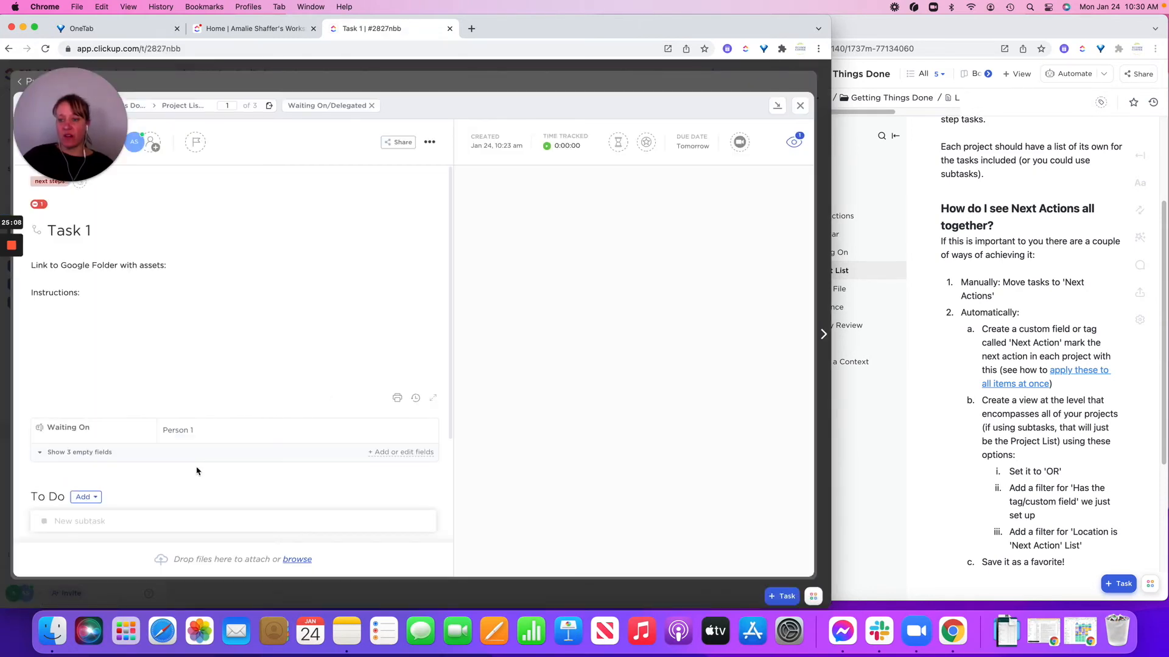
left_click(155, 145)
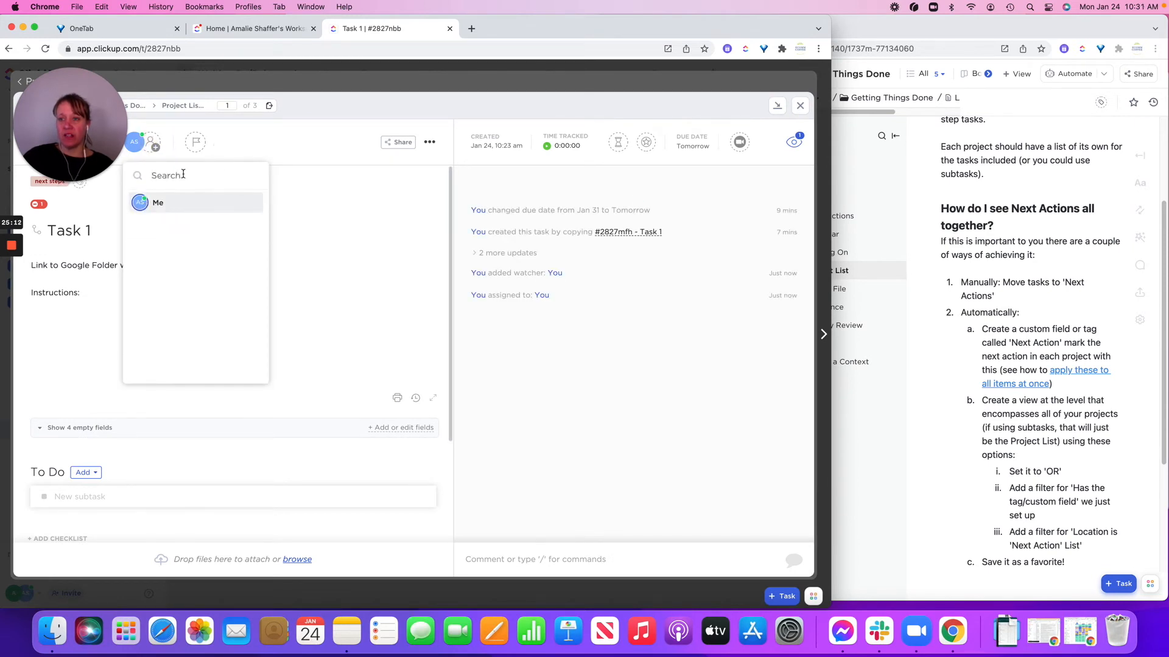
left_click(275, 148)
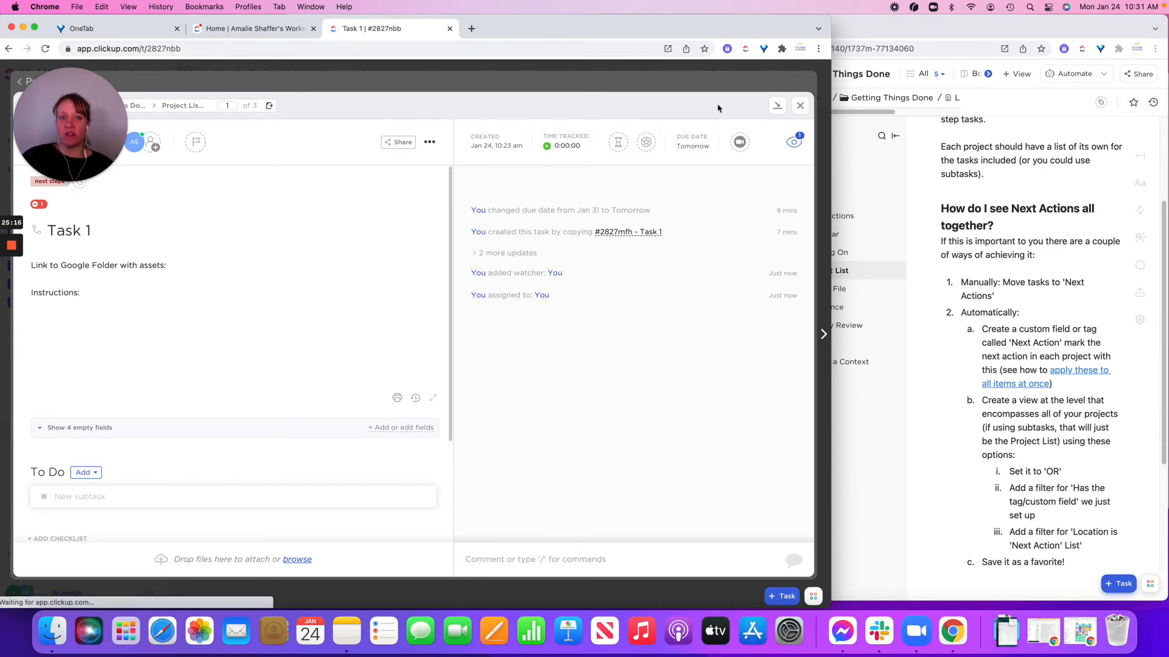
left_click(800, 105)
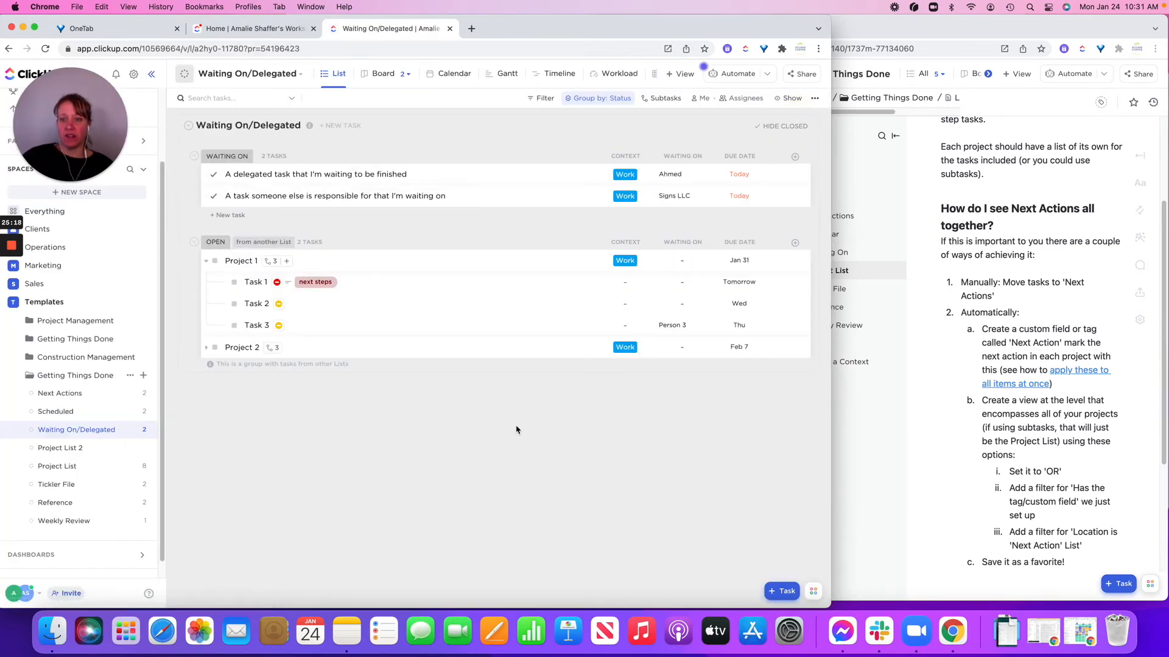
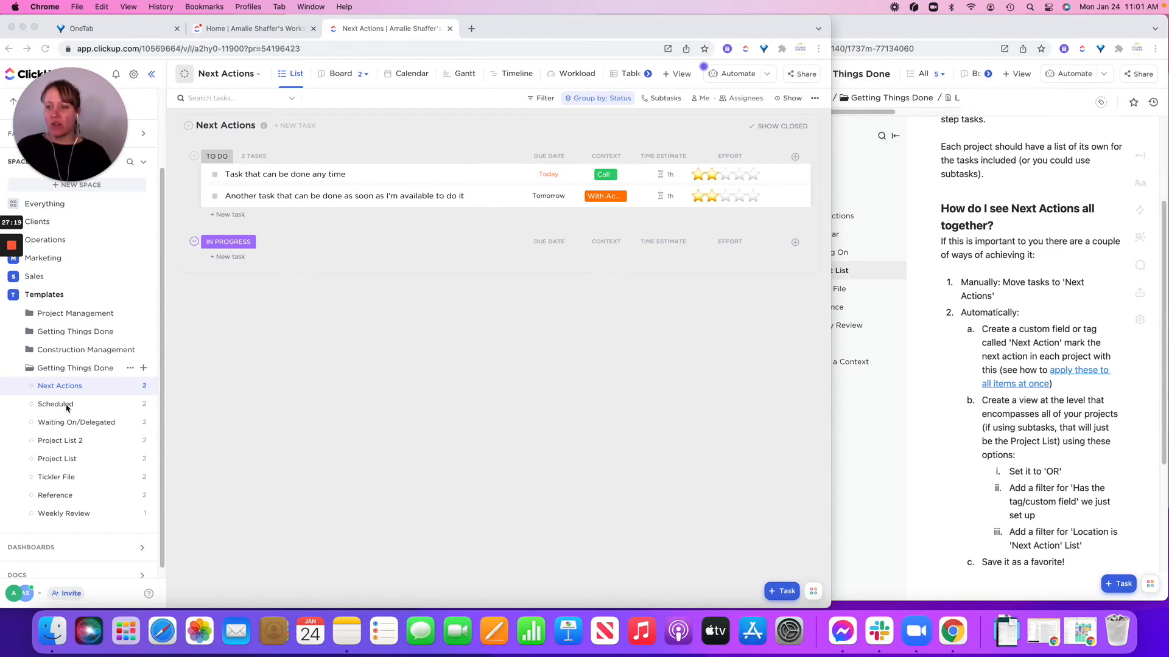
Step: Open the expanded Getting Things Done folder in the Templates space and show its lists in the List view
left_click(51, 370)
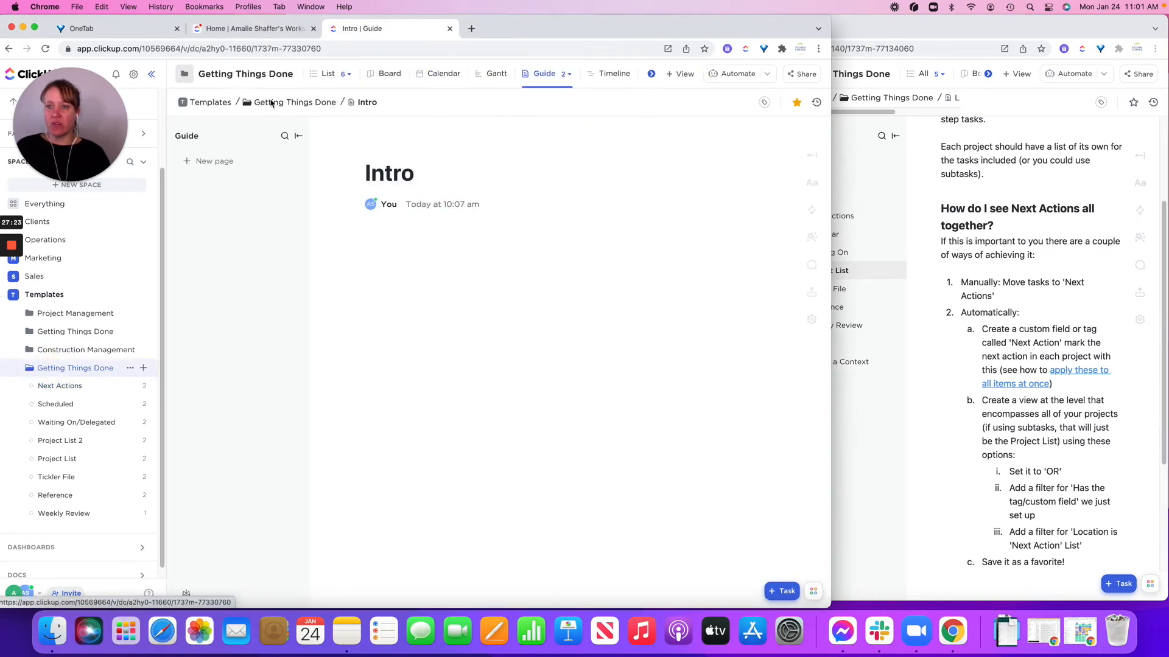
left_click(317, 76)
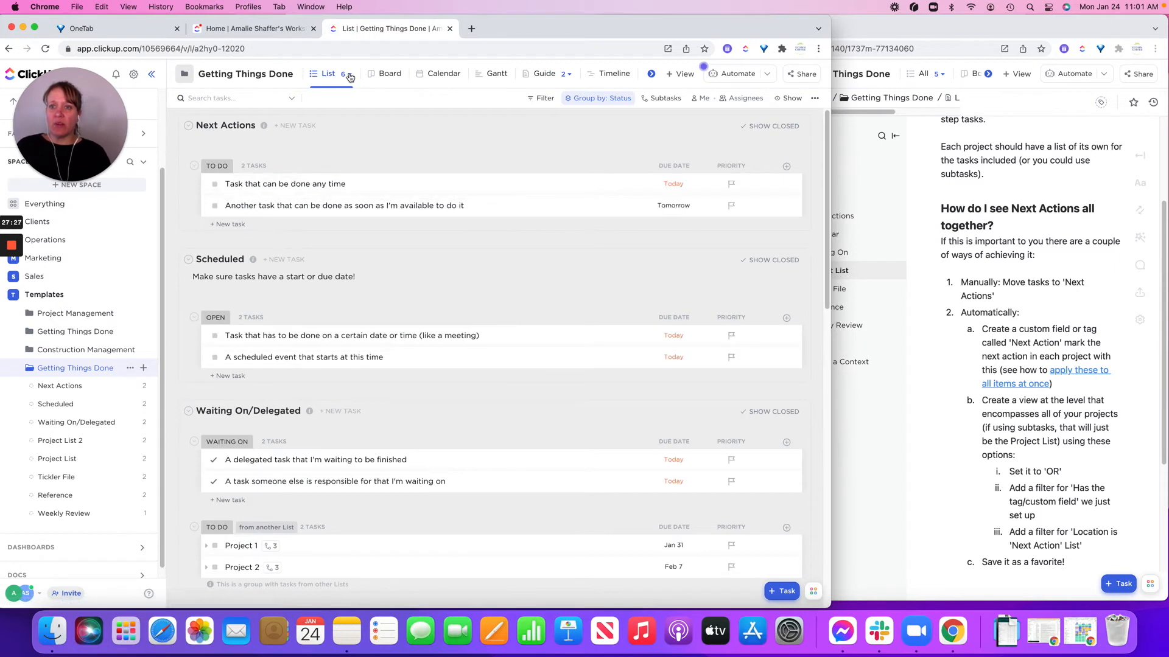
Step: Show the Getting Things Done folder's Home list view, and open and close the options for adding another list view
left_click(350, 76)
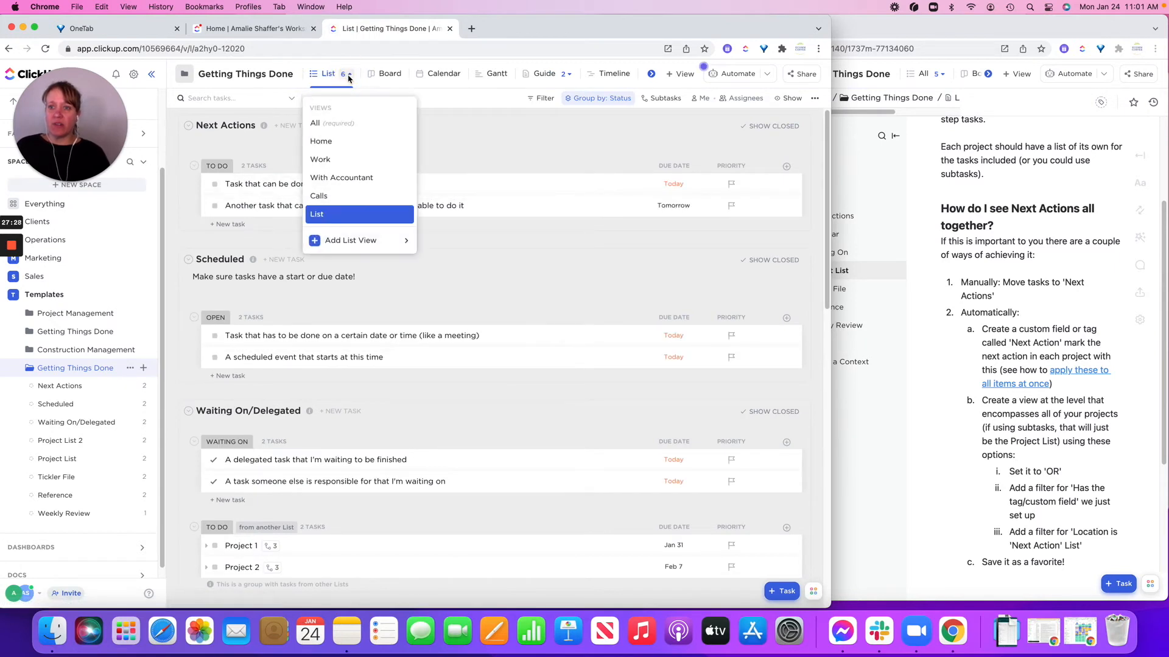
left_click(338, 143)
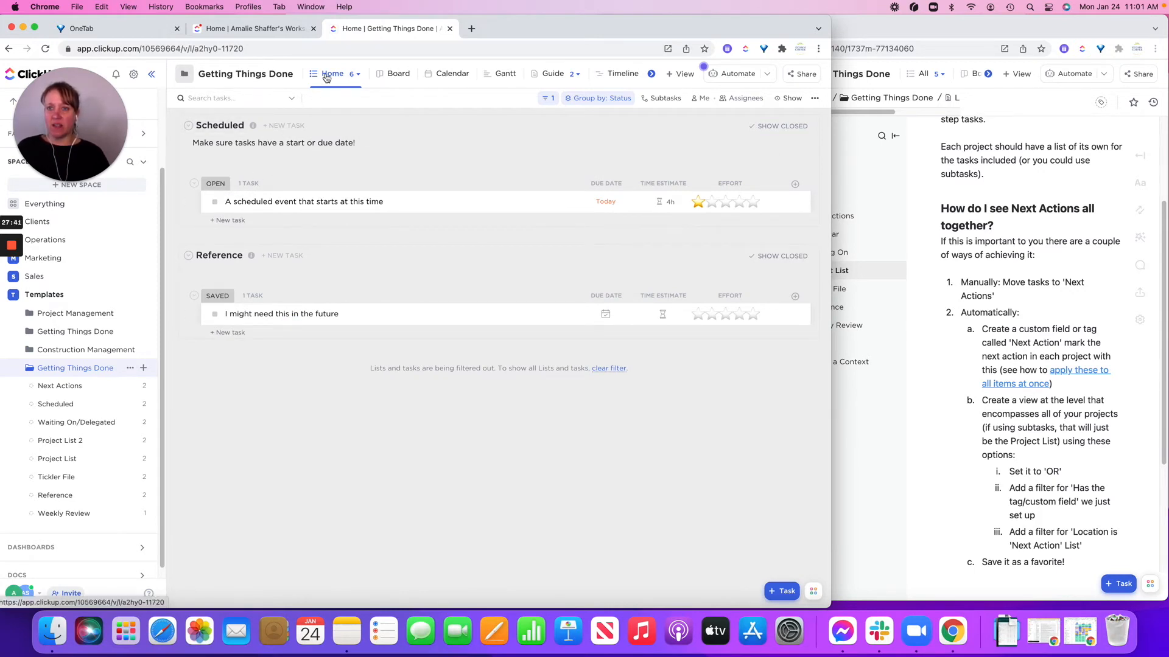
left_click(358, 75)
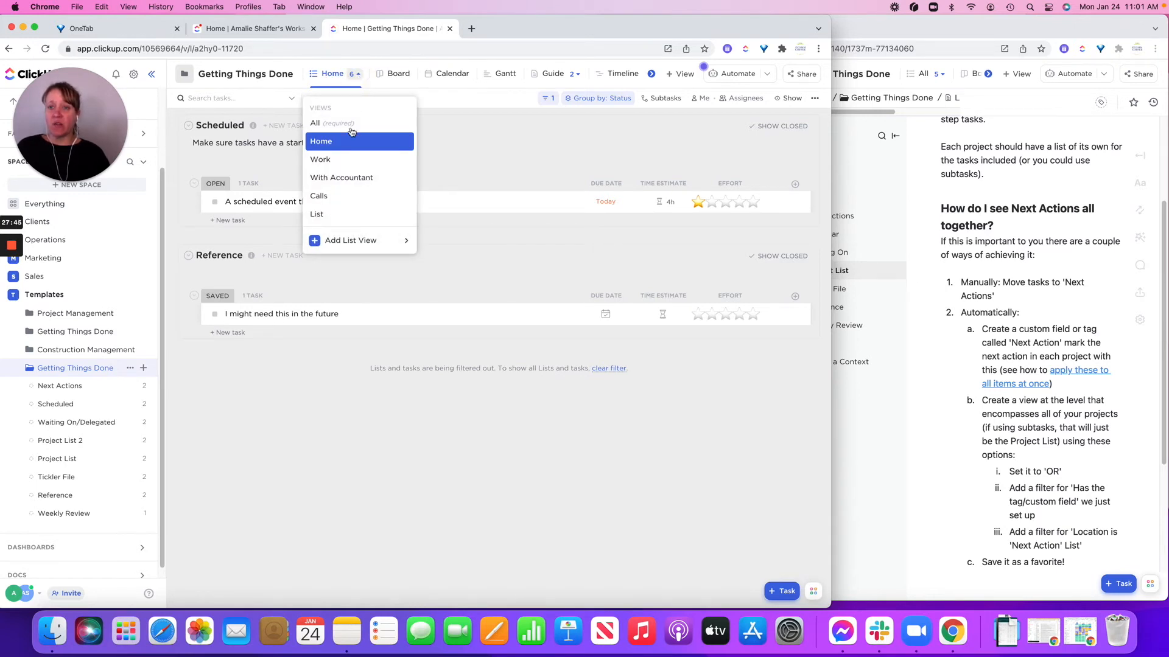
left_click(350, 241)
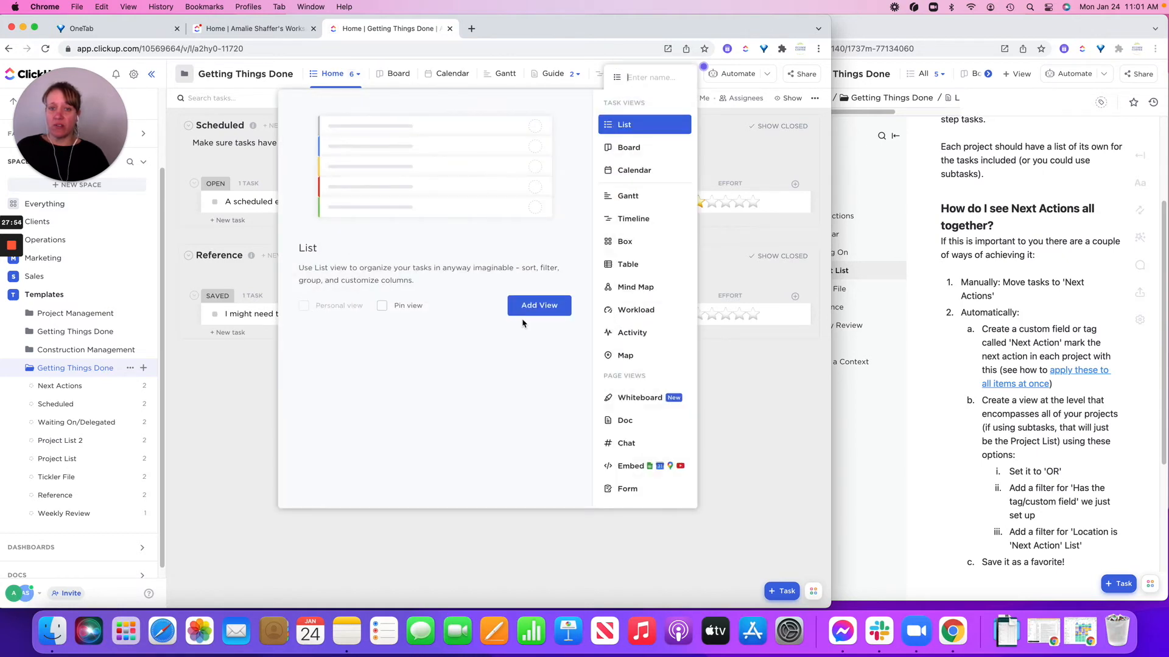
left_click(746, 406)
Step: Rename the folder's List view as "Next Actions" and open that view
left_click(339, 76)
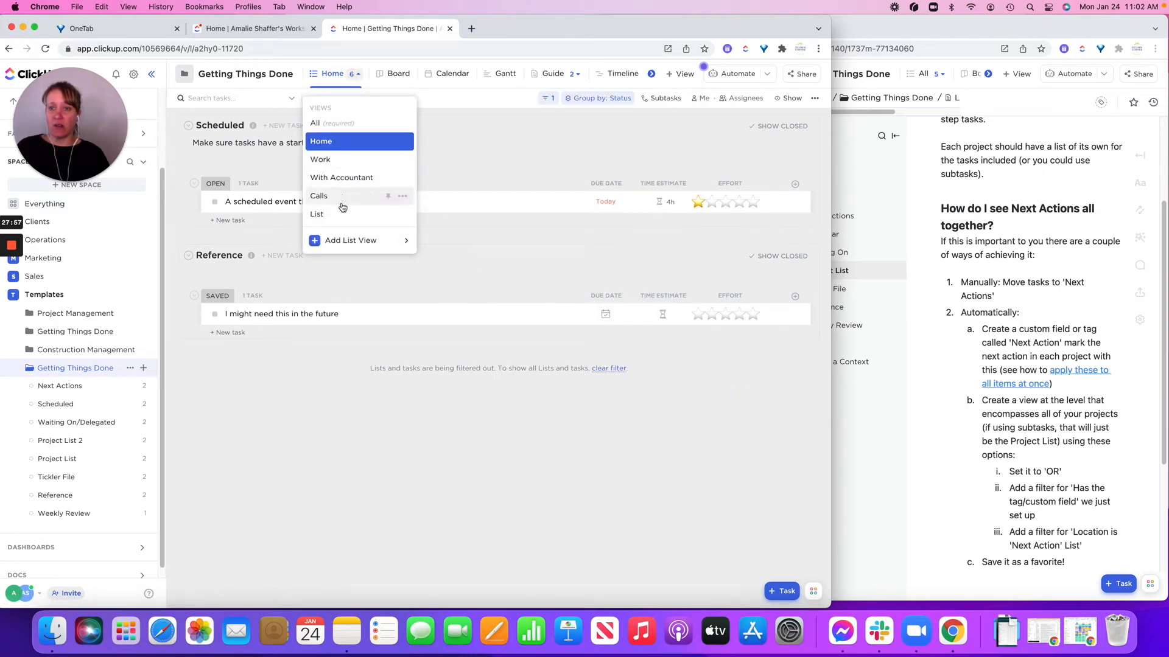
left_click(402, 215)
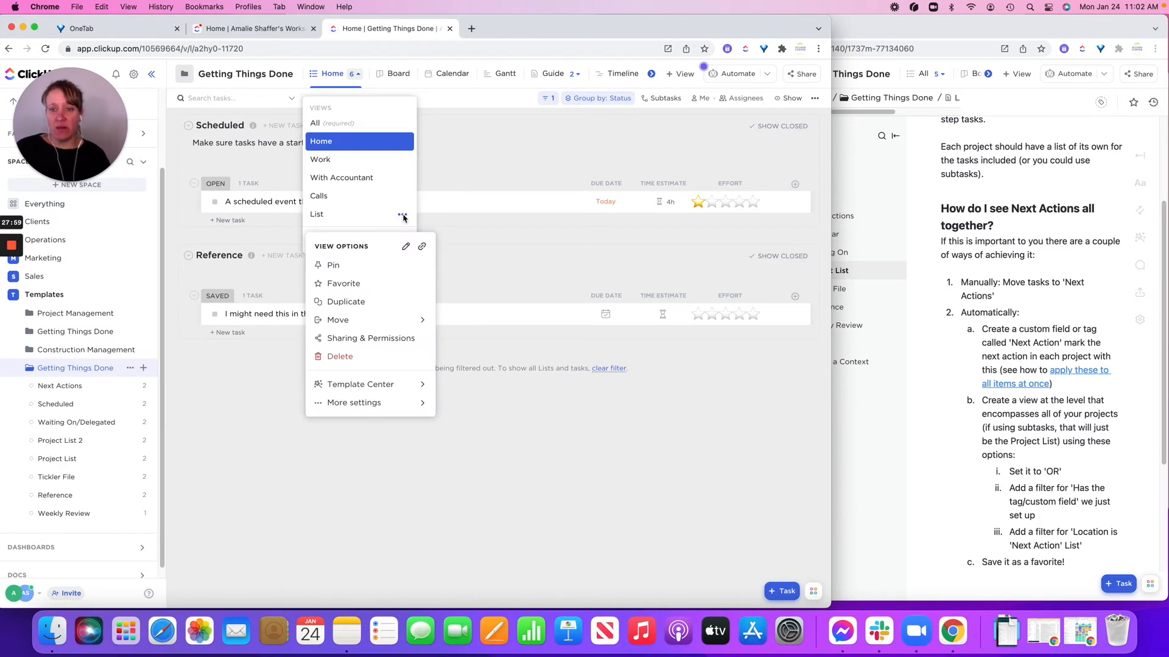
left_click(408, 247)
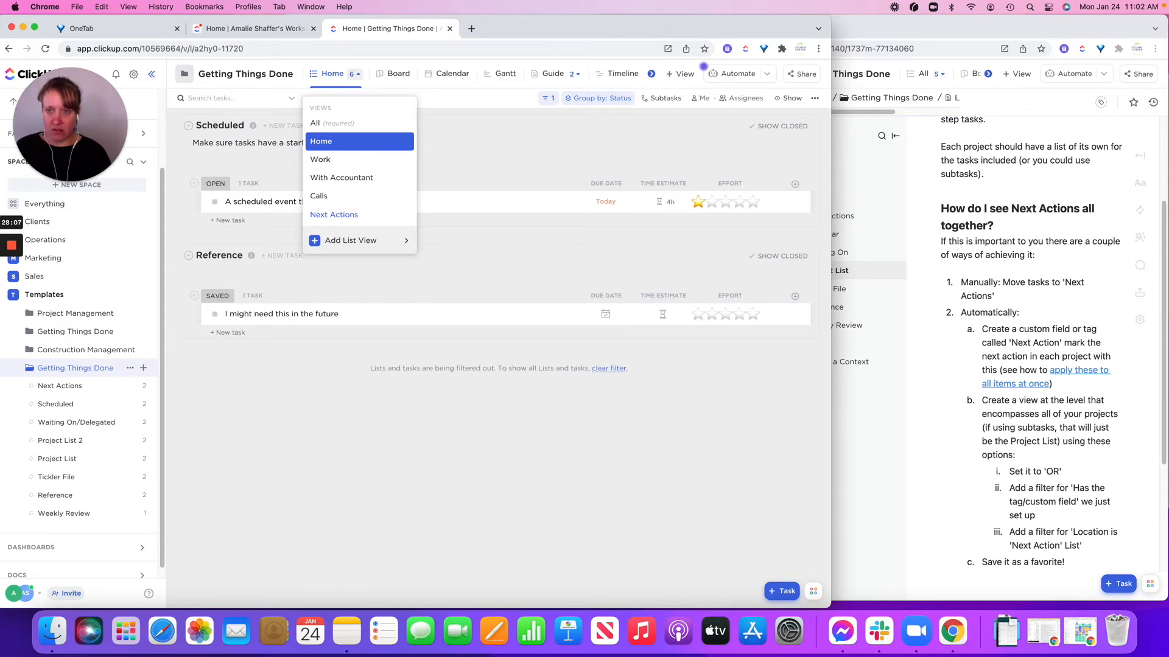
left_click(352, 216)
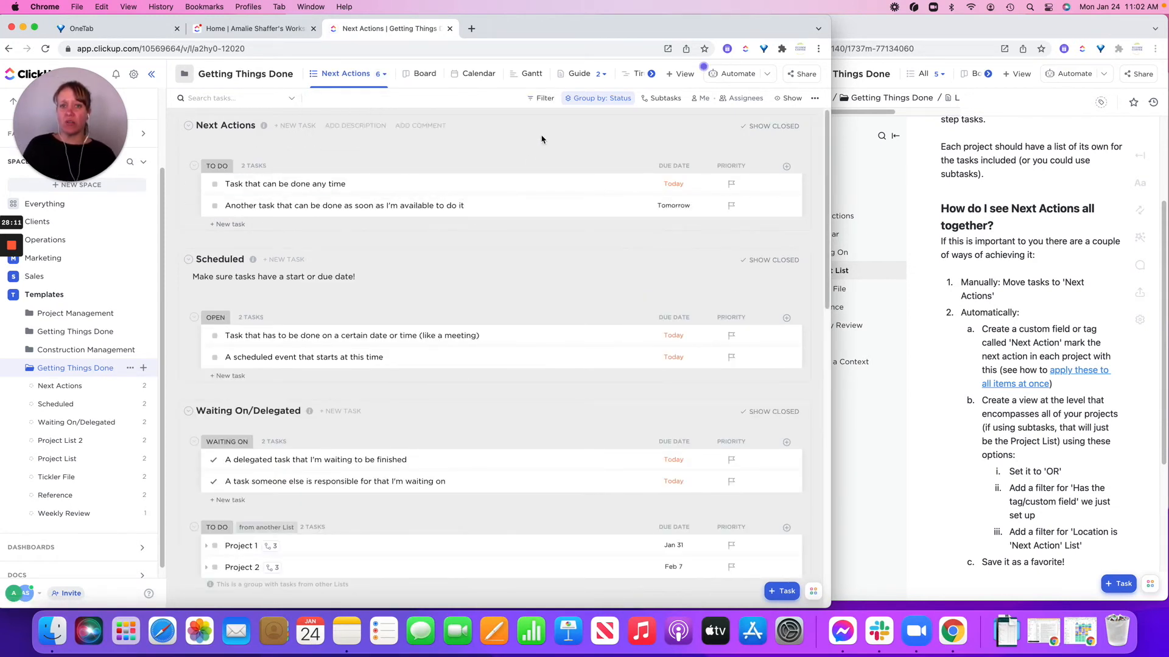
Step: Filter the Next Actions view by location to the lists Next Actions, Scheduled, Project List 2 and Project List
left_click(541, 99)
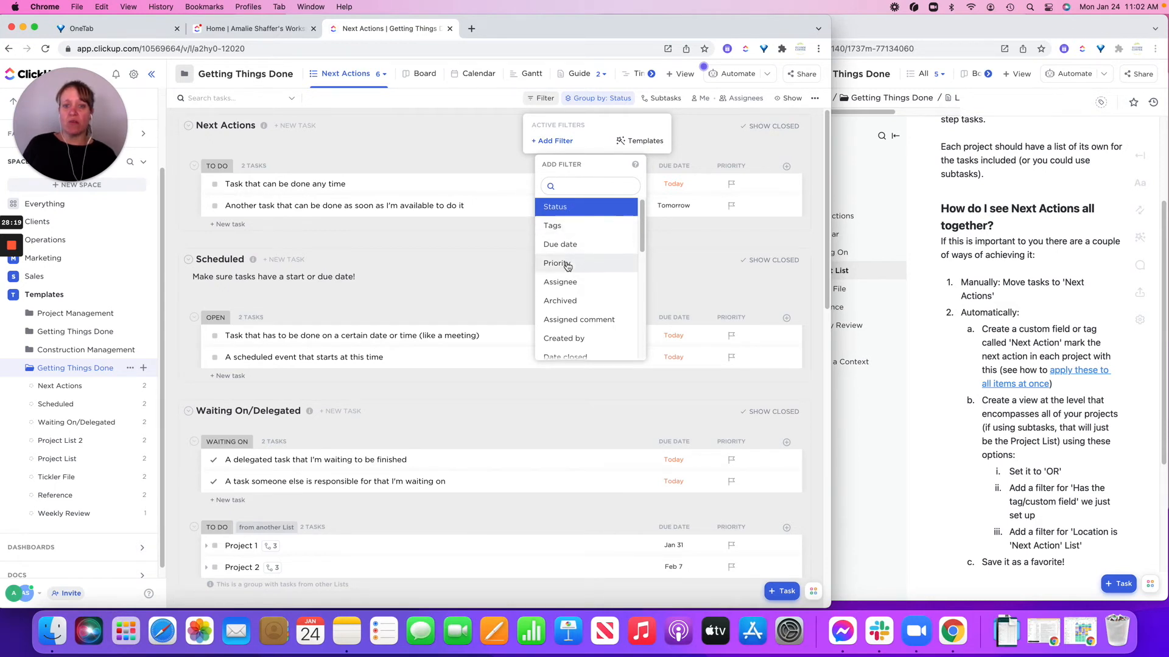
scroll(566, 261, "down", 4)
scroll(566, 266, "down", 2)
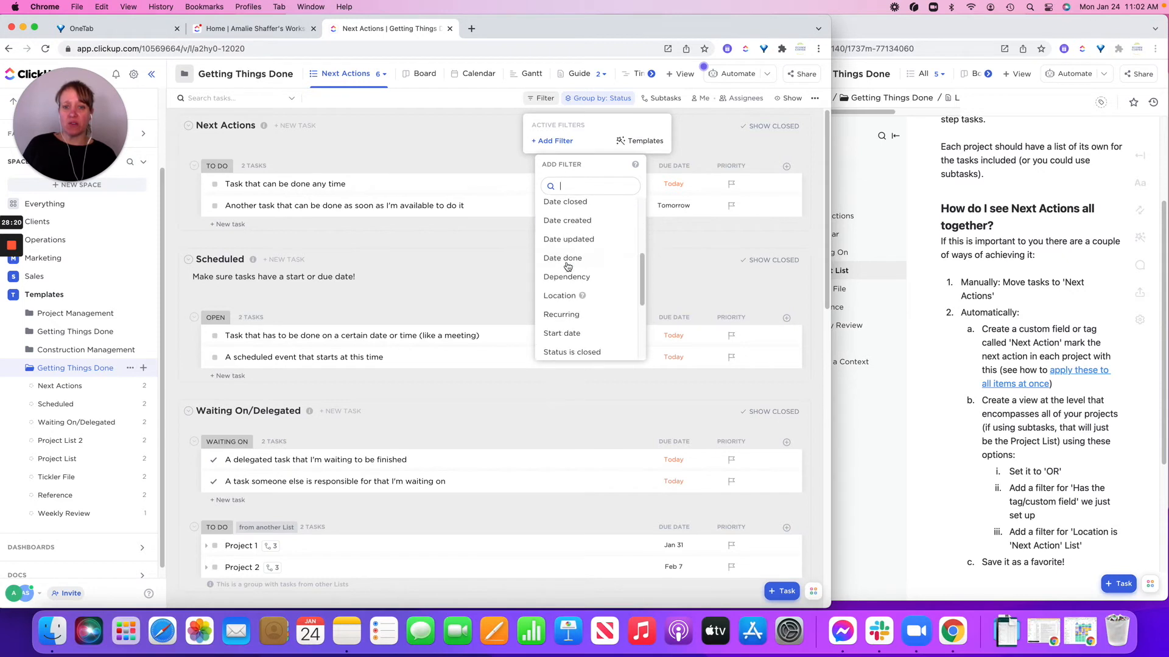
left_click(559, 296)
left_click(659, 150)
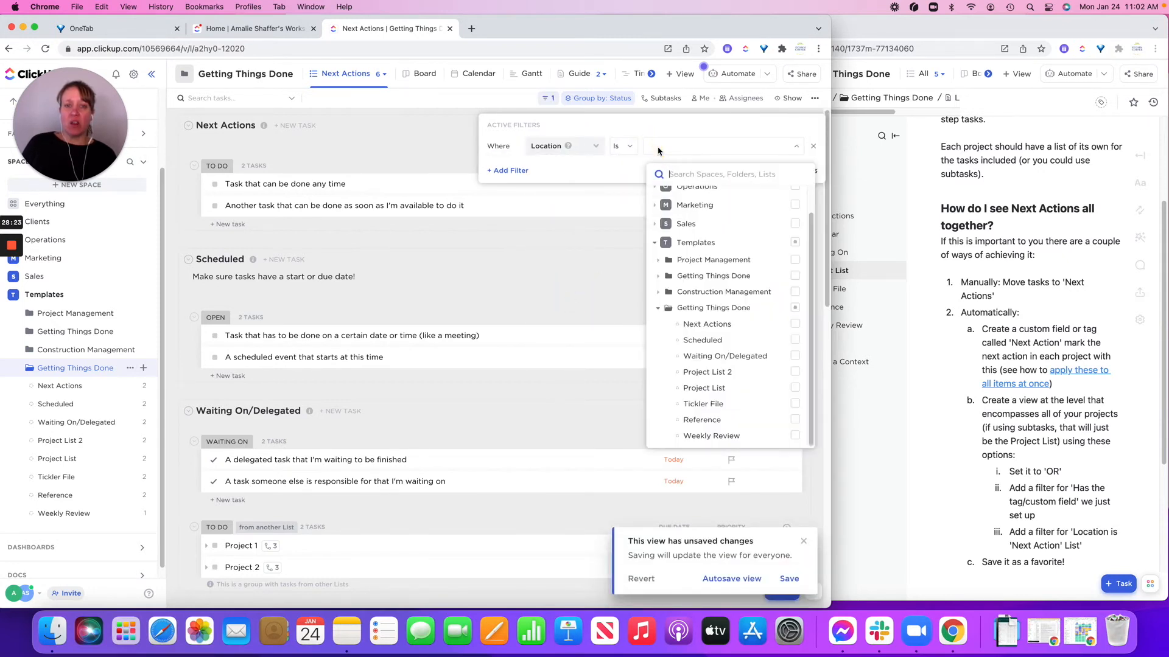
left_click(796, 325)
left_click(795, 342)
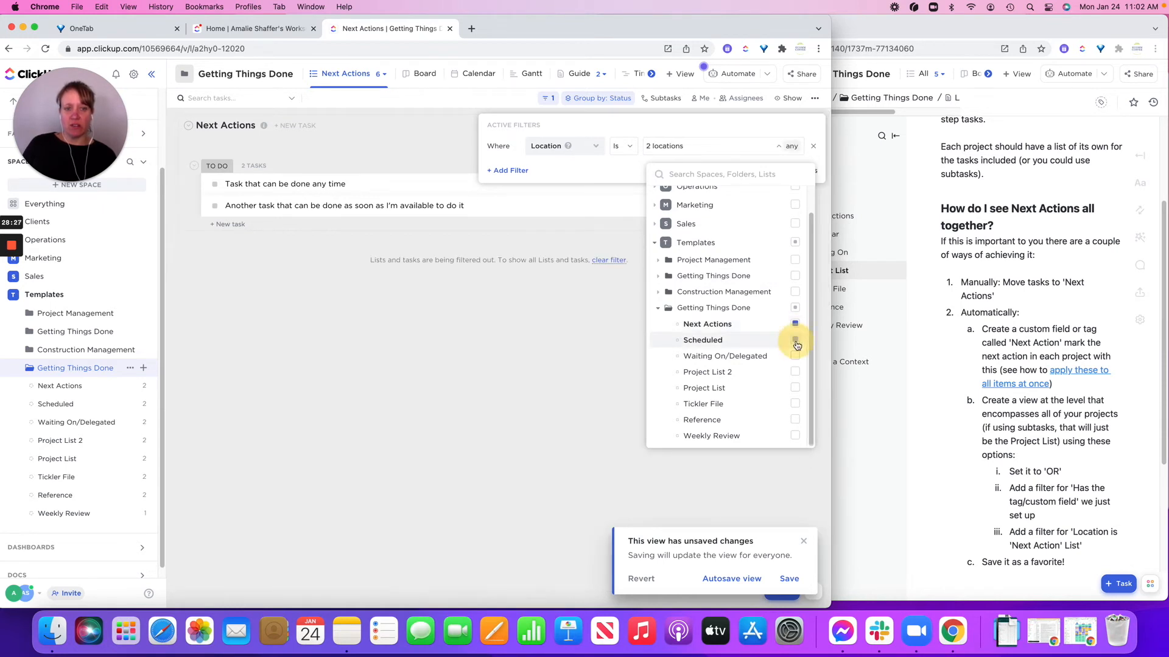
left_click(795, 373)
left_click(796, 389)
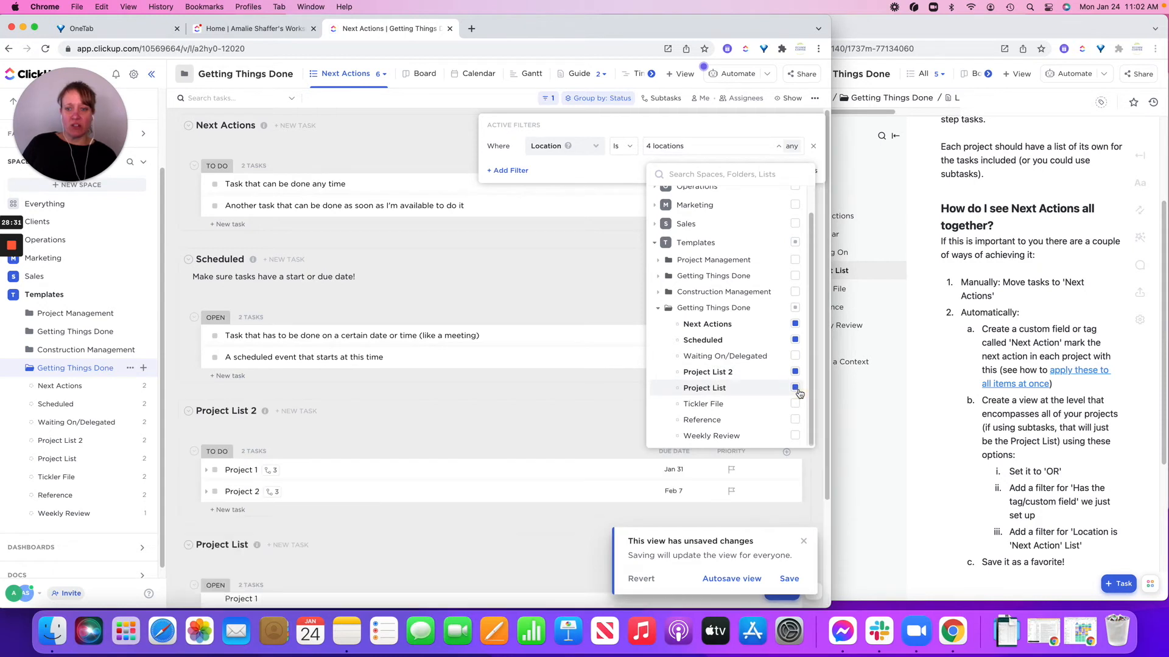
left_click(434, 149)
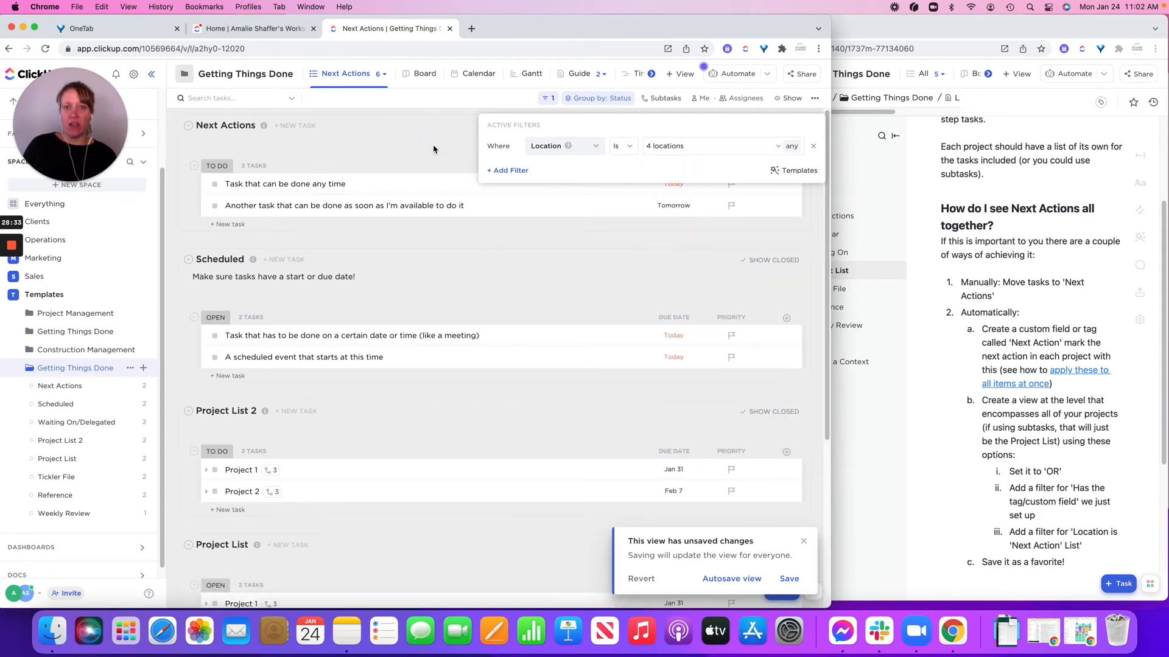
left_click(433, 149)
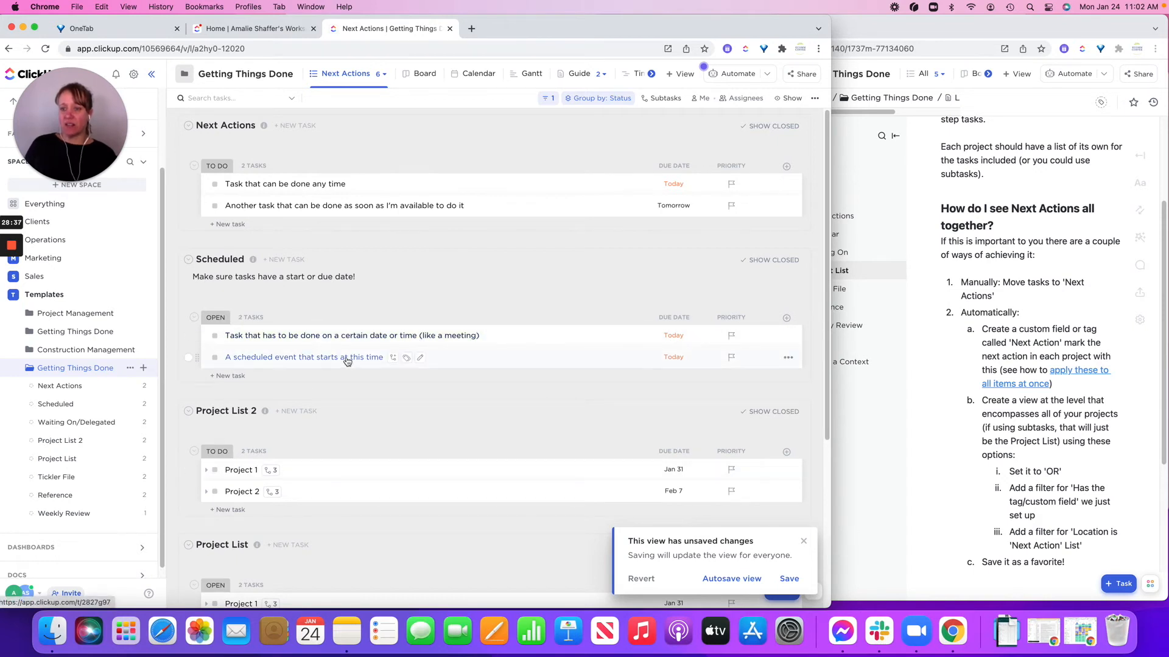
Step: Group the tasks in the Next Actions view by due date
scroll(338, 362, "down", 4)
scroll(347, 359, "up", 4)
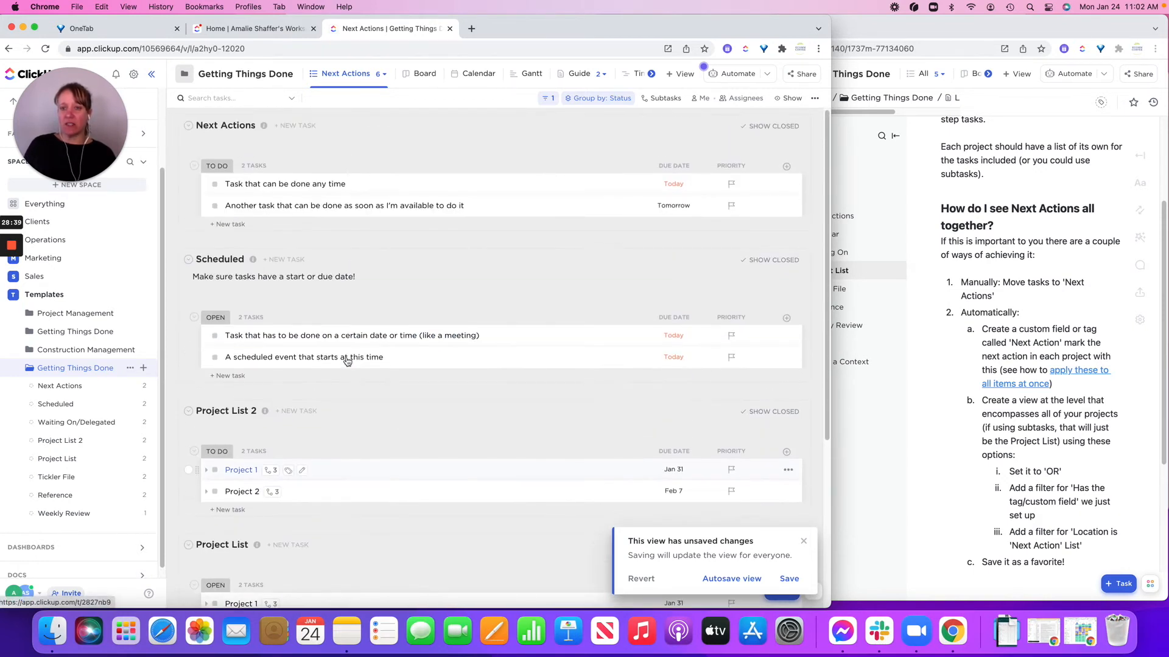
left_click(589, 99)
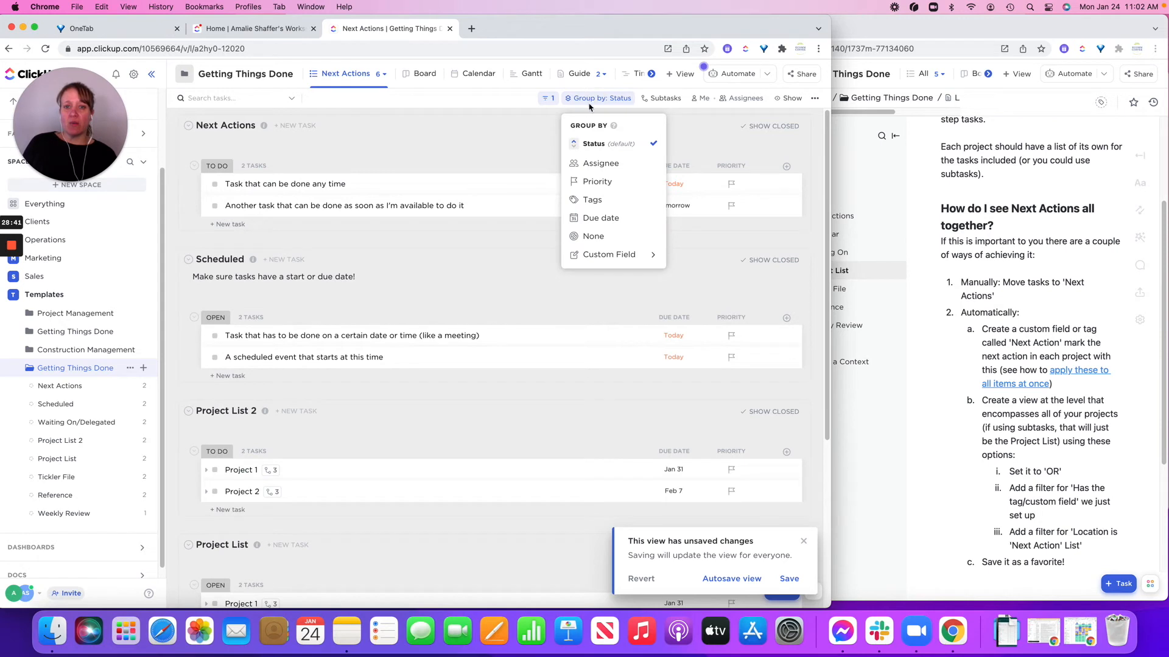
left_click(593, 218)
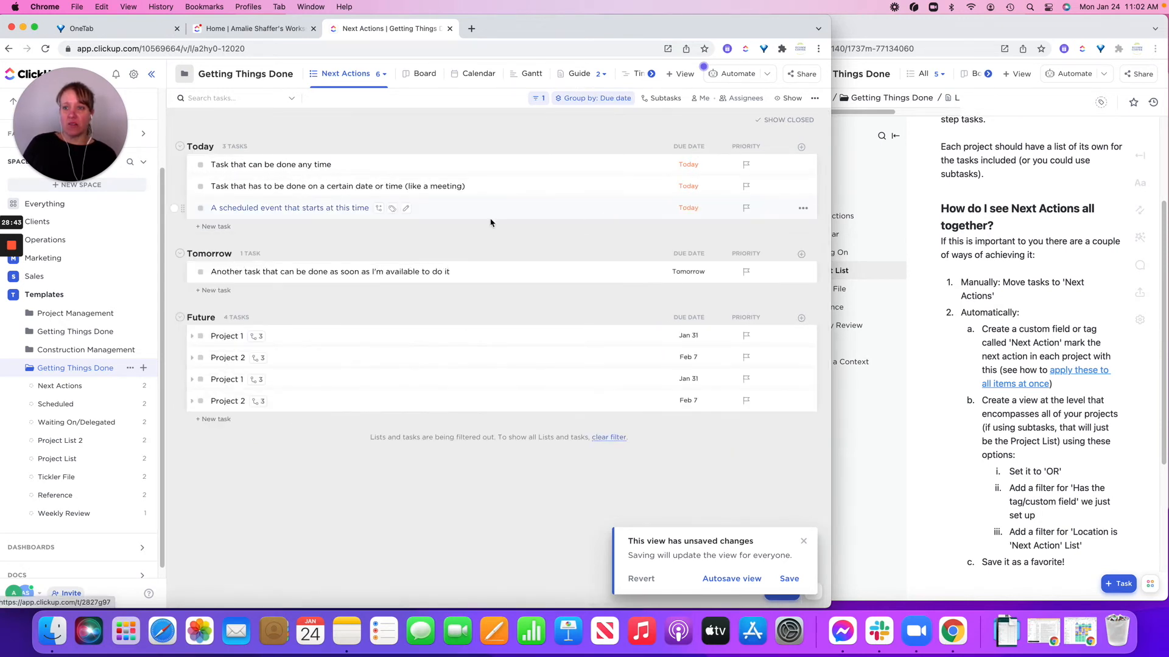
Step: Add a second filter for the "next steps" tag to the view, joined to the location filter with OR
left_click(537, 100)
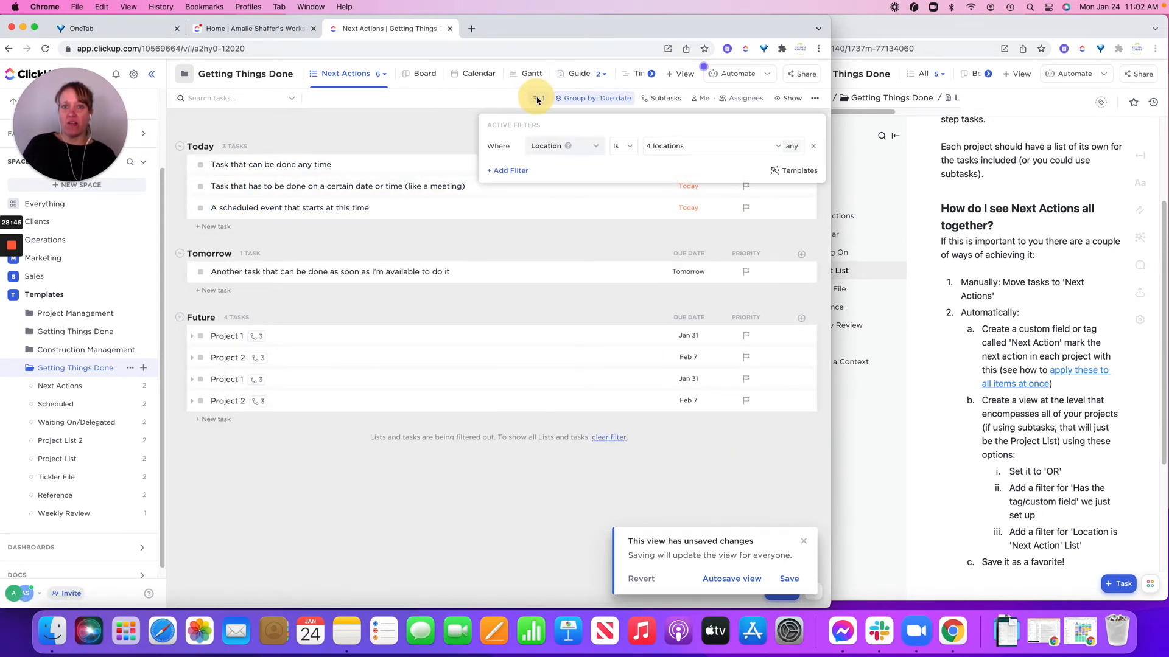
left_click(506, 173)
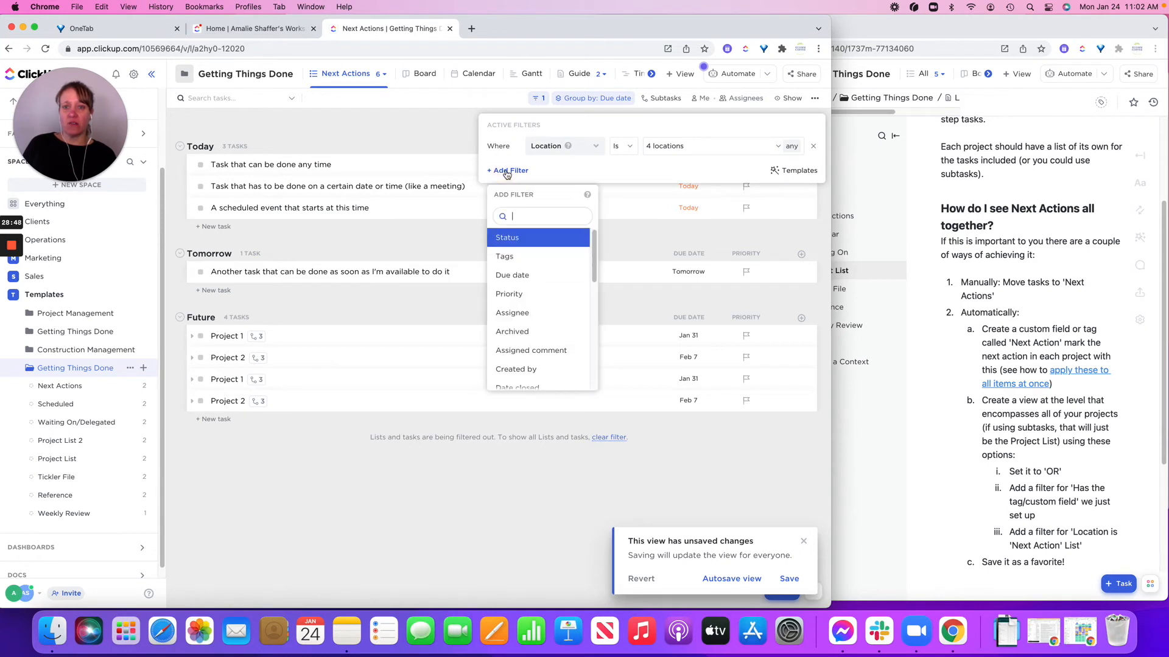
left_click(531, 261)
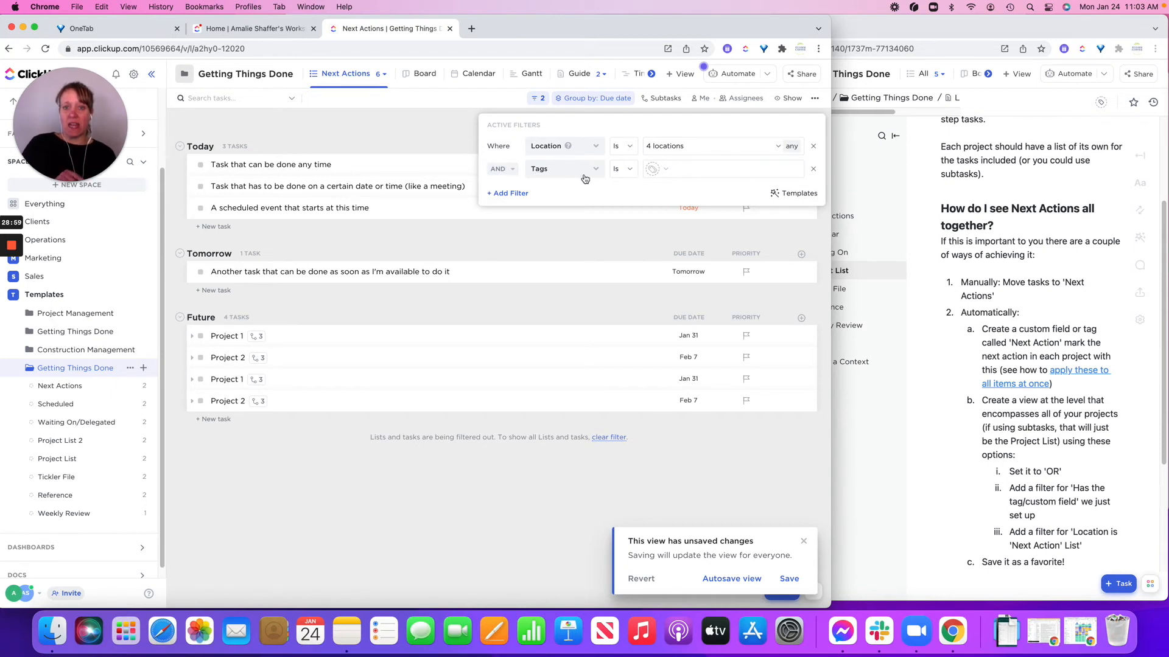
left_click(499, 169)
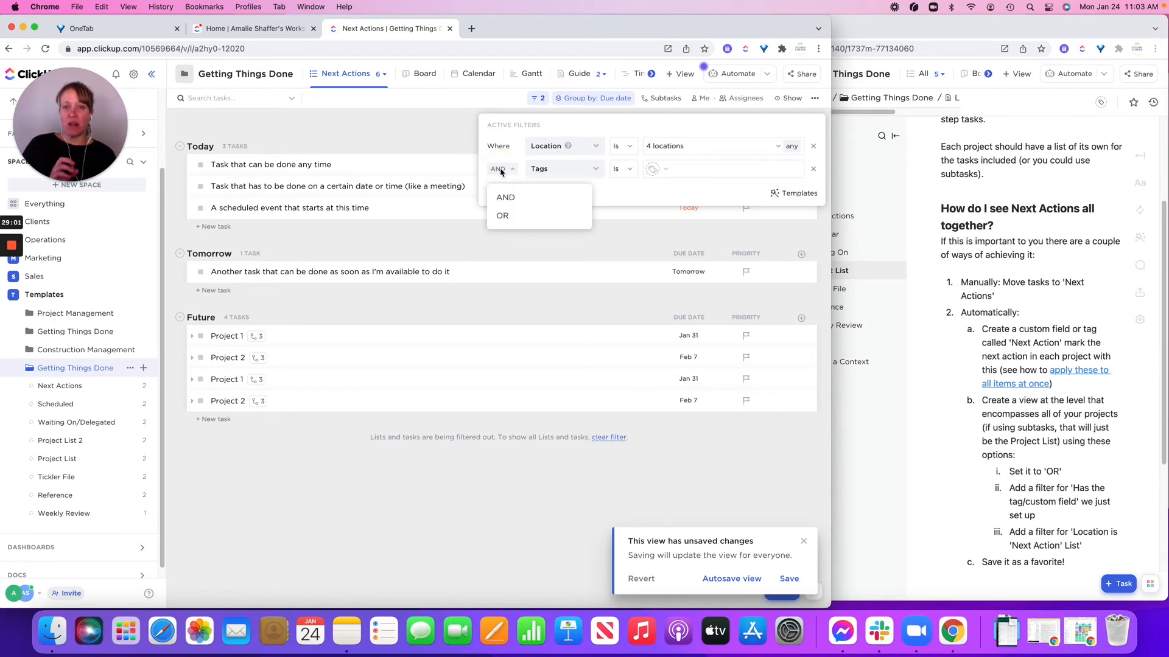
left_click(509, 219)
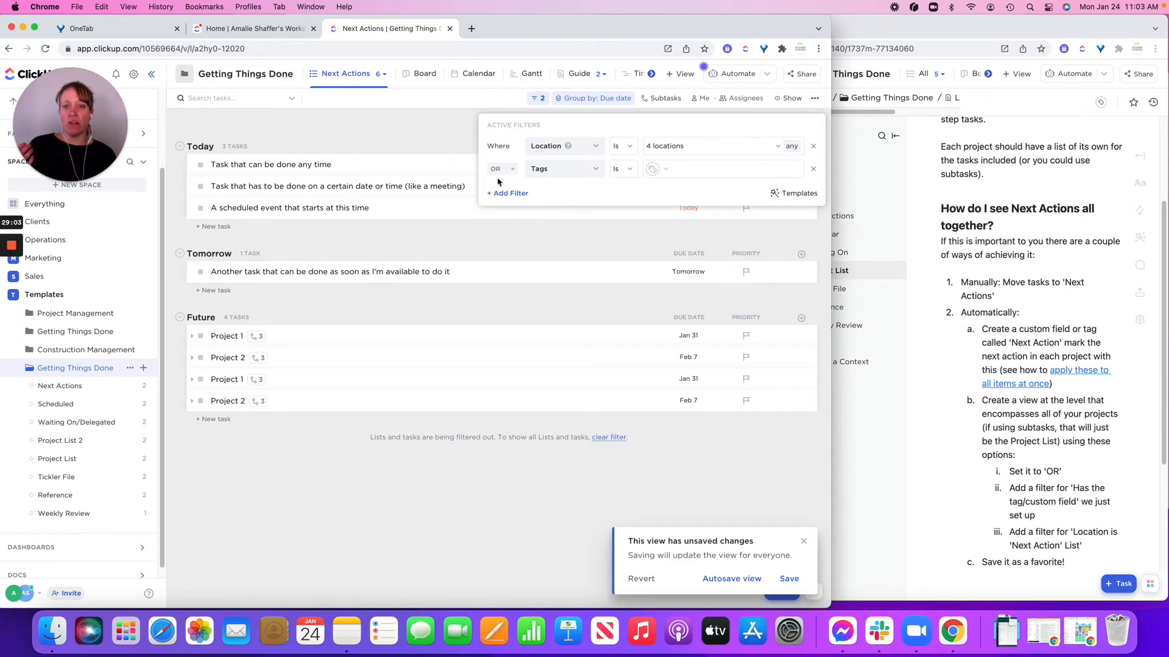
left_click(713, 172)
left_click(695, 216)
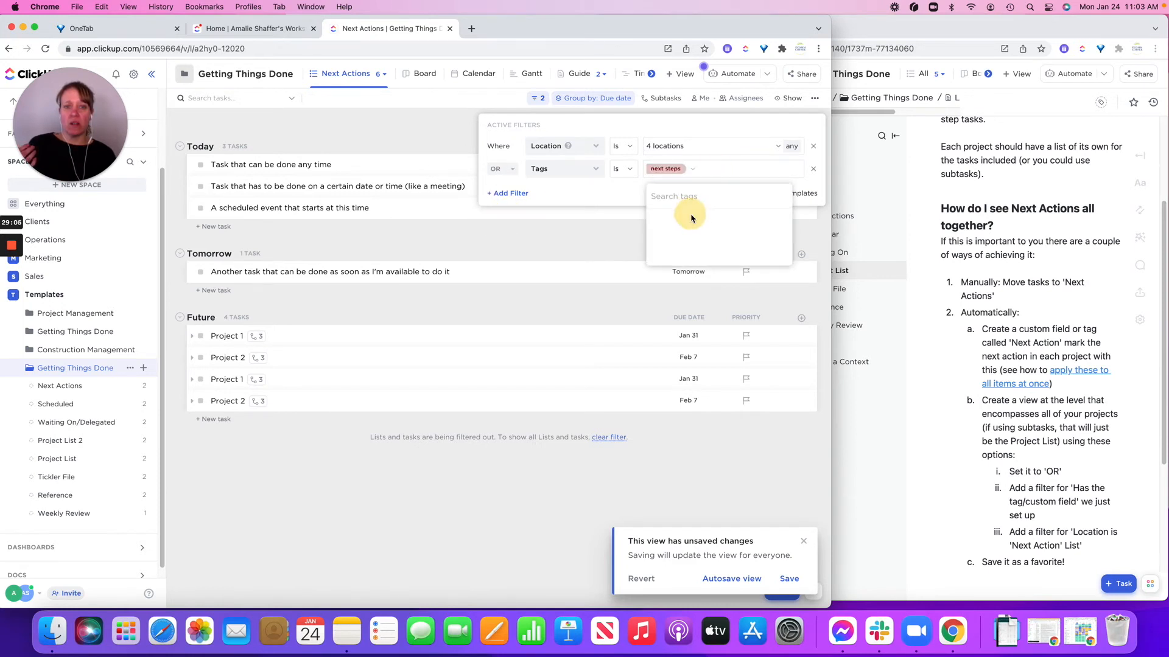
left_click(564, 482)
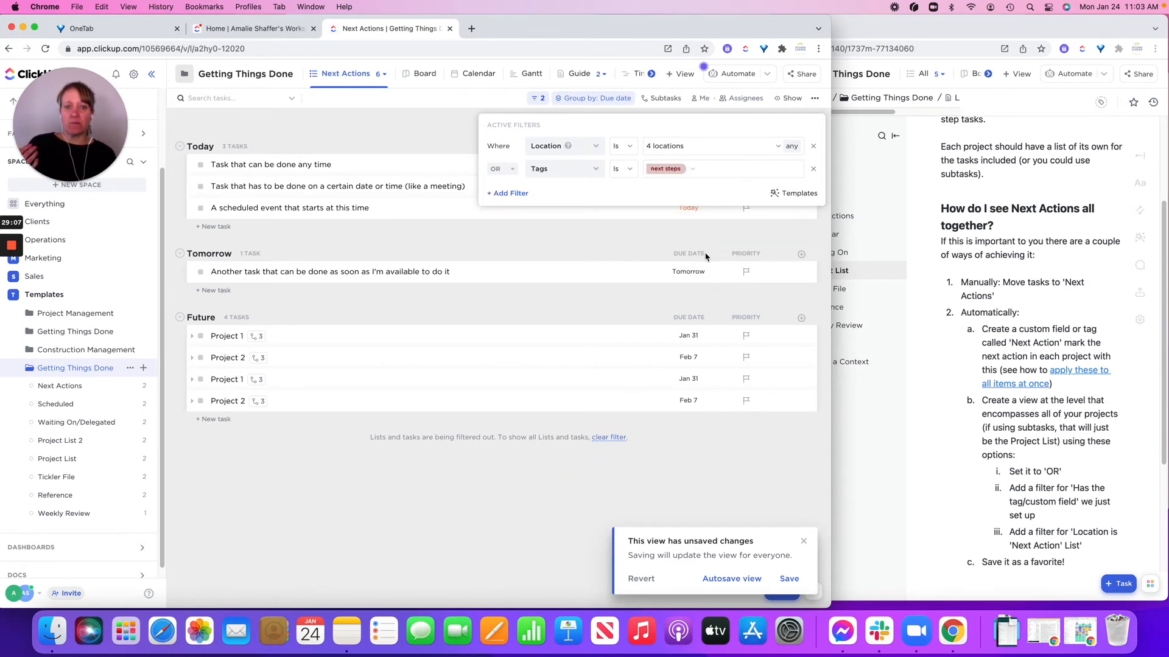
left_click(460, 138)
Step: Change the operator between the location and tag filters to AND and save the view
left_click(536, 98)
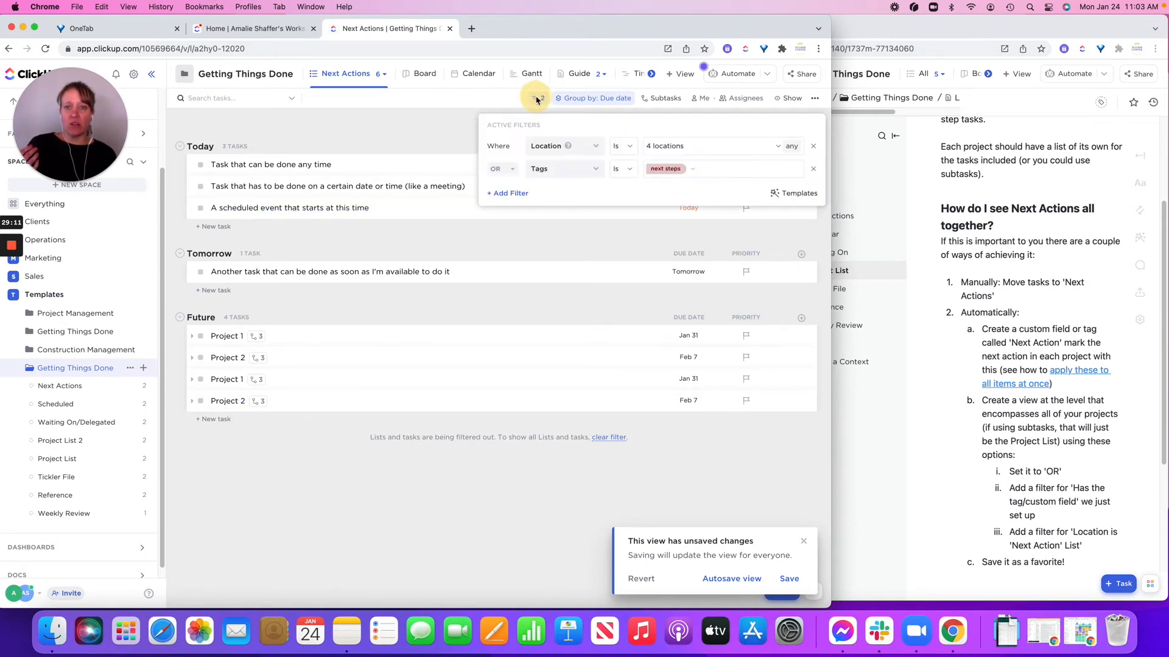
left_click(502, 170)
left_click(506, 200)
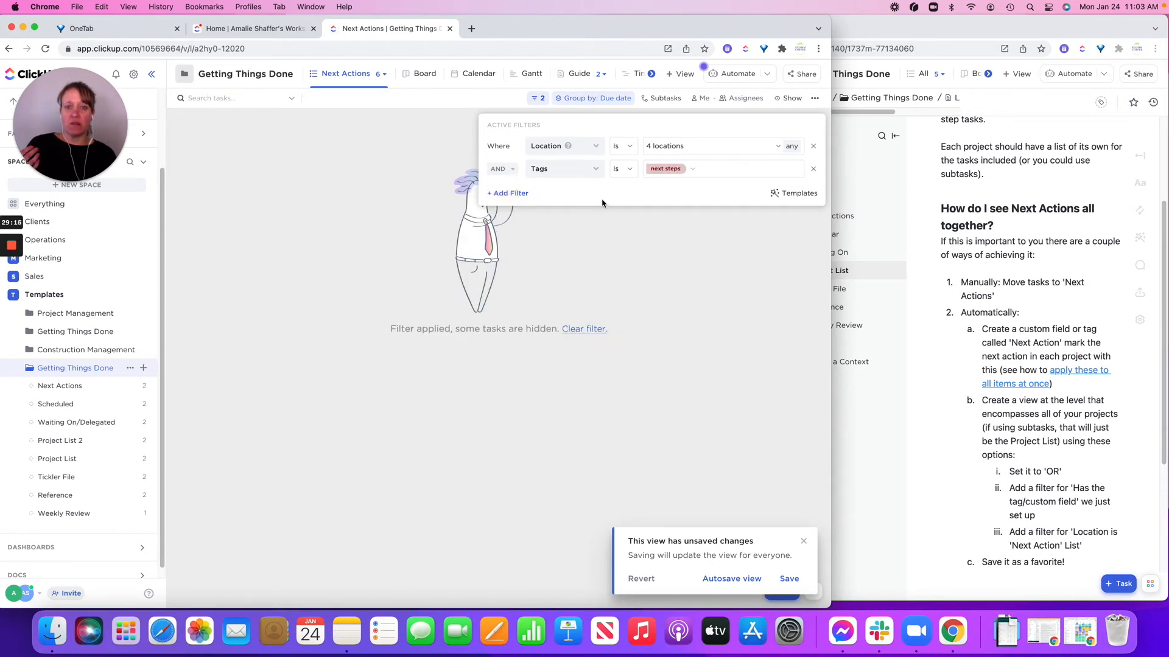
left_click(787, 581)
left_click(787, 580)
Step: Show subtasks as separate tasks in the Next Actions view and check the subtask display options
left_click(657, 98)
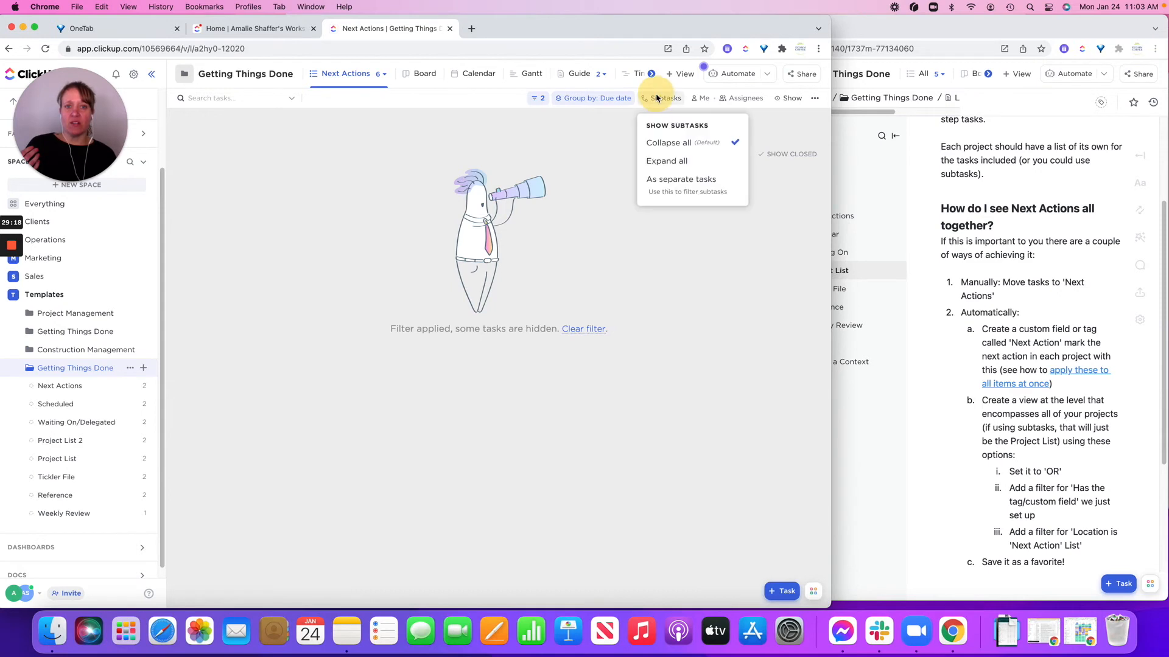
left_click(680, 180)
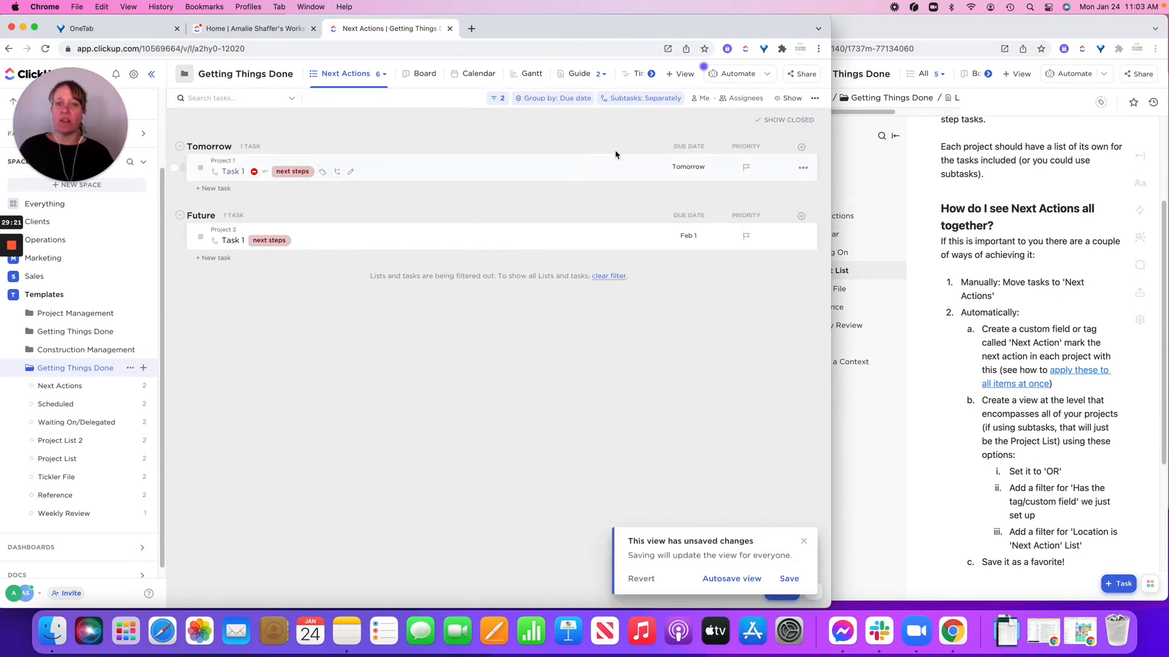
left_click(624, 100)
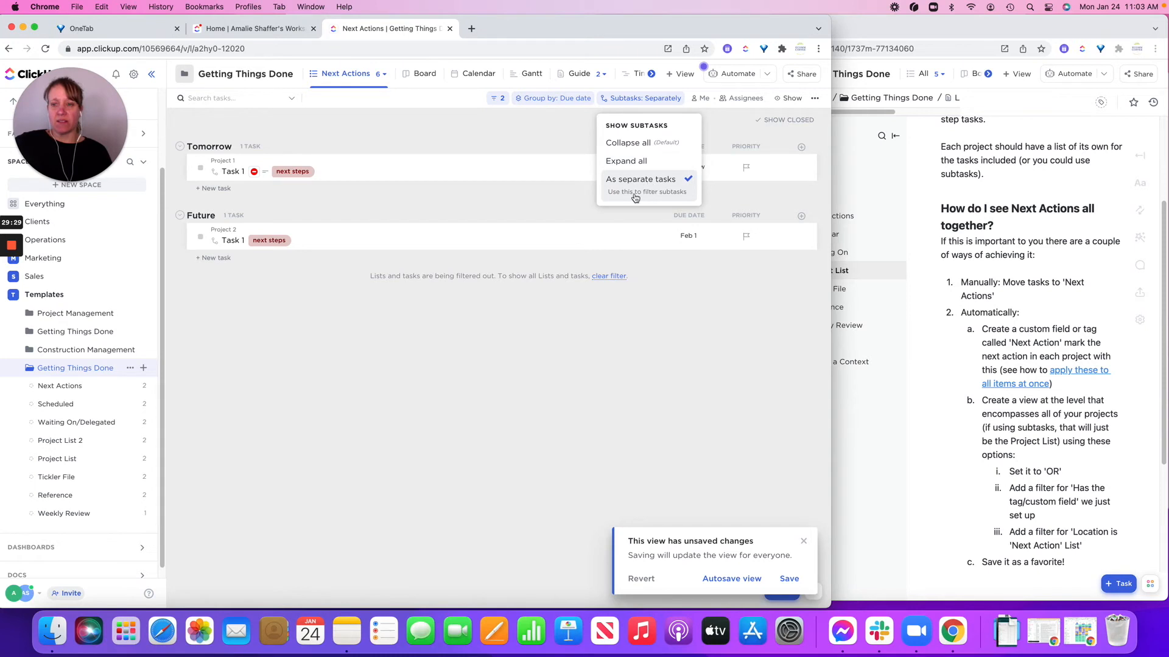
left_click(496, 426)
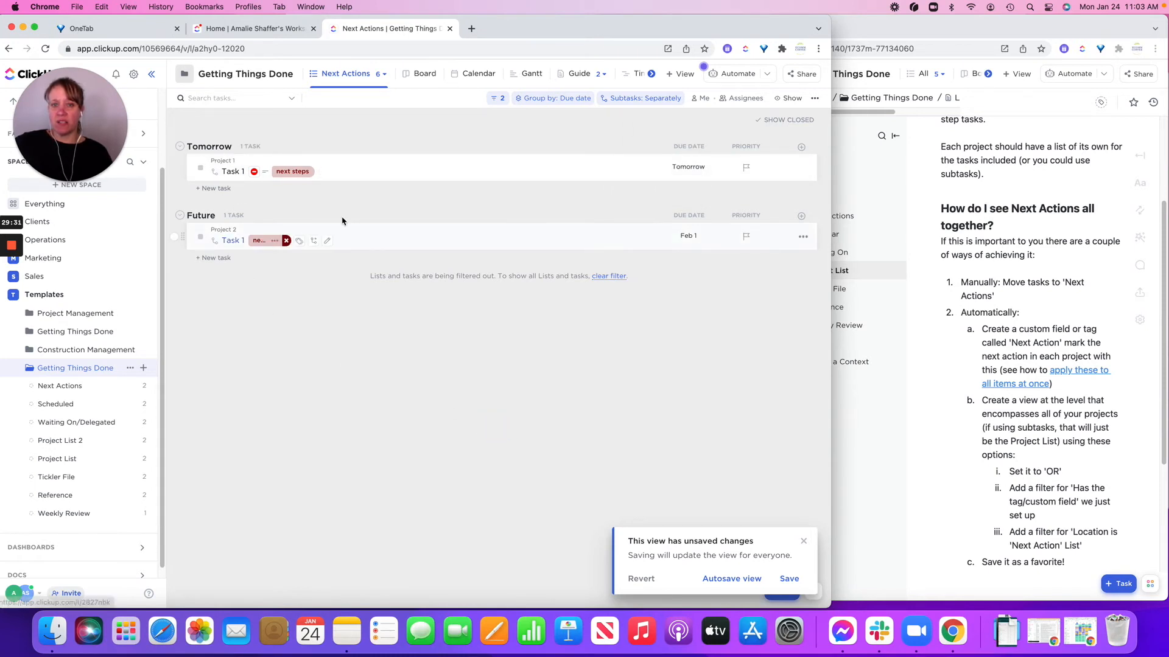
Step: Turn on task locations, empty statuses and closed tasks for the Next Actions view, and save its changes
left_click(789, 99)
left_click(805, 162)
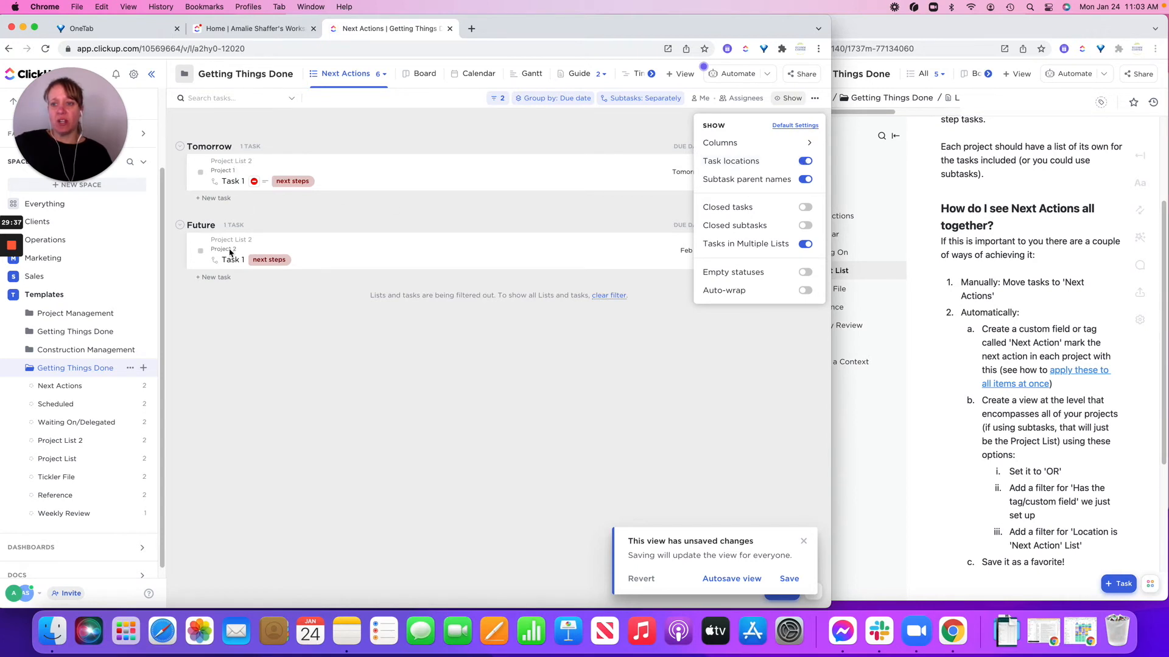
left_click(805, 273)
left_click(805, 208)
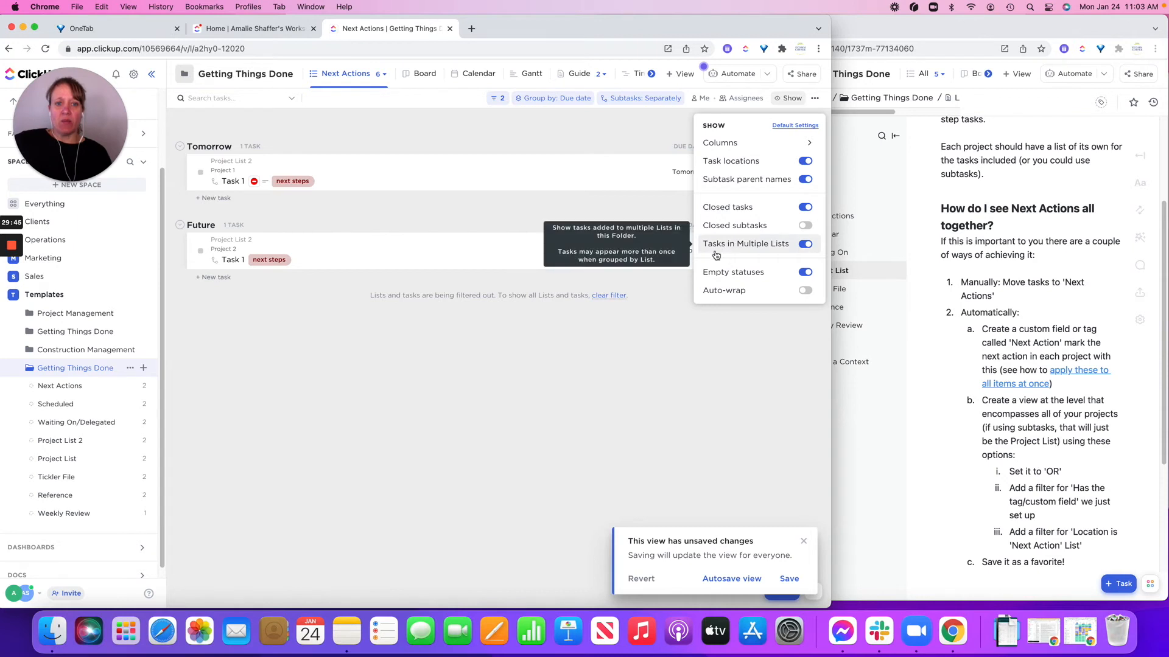
left_click(741, 417)
left_click(791, 581)
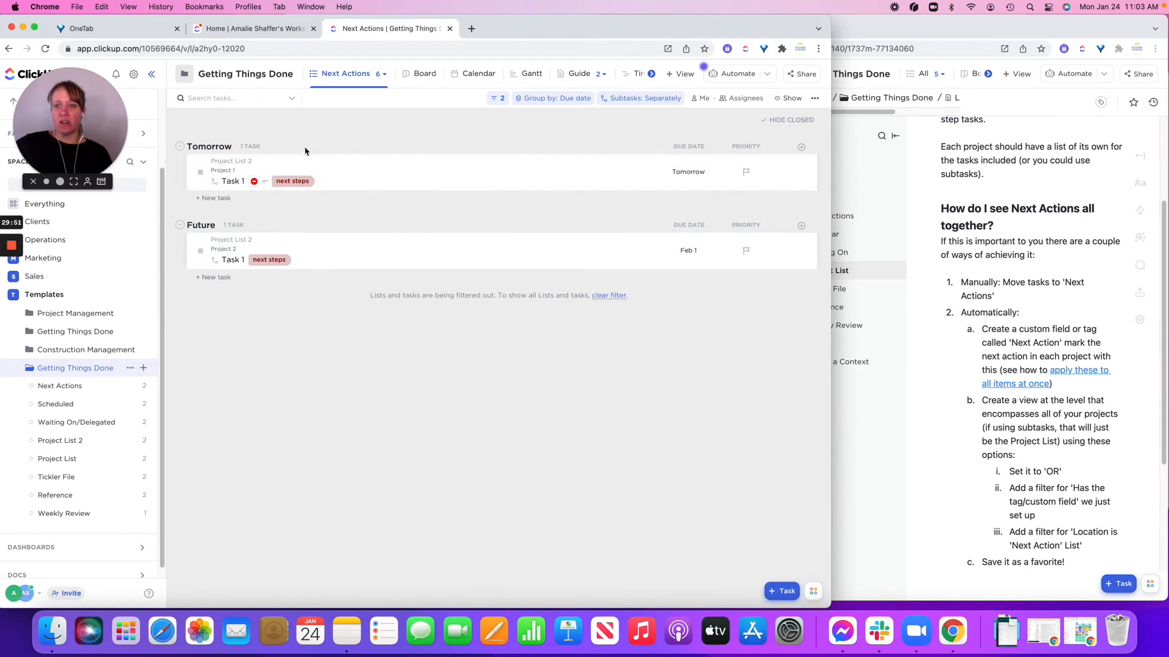
Step: Change the operator joining the location and tag filters of the Next Actions view to OR and look through the resulting tasks
left_click(498, 98)
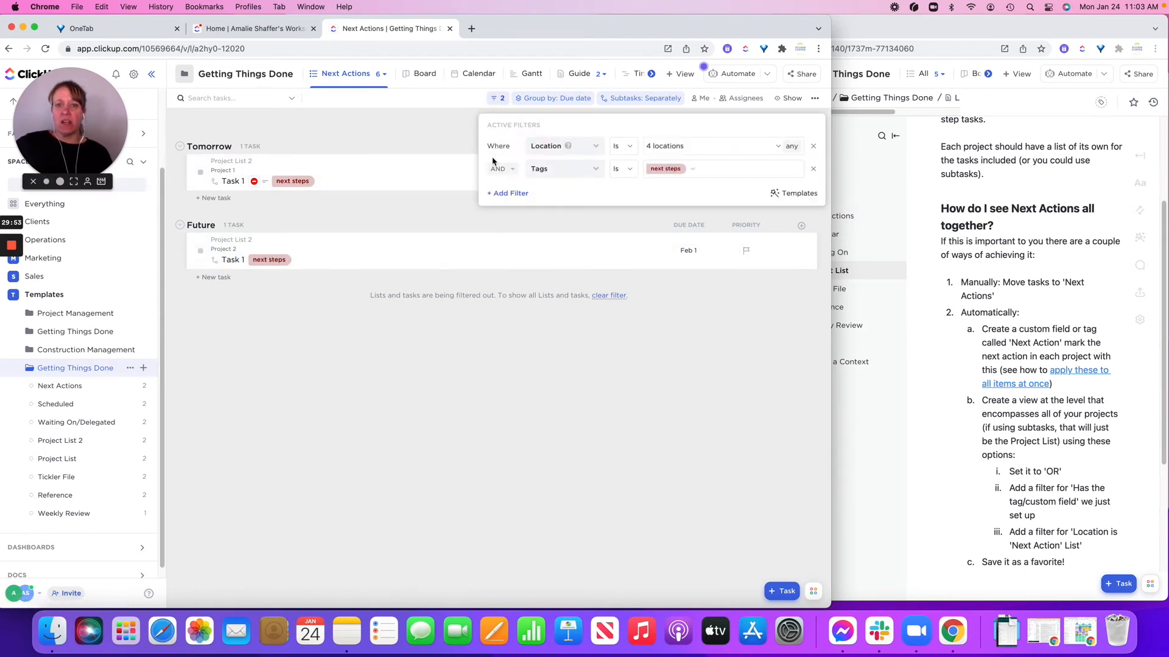
left_click(498, 168)
left_click(503, 216)
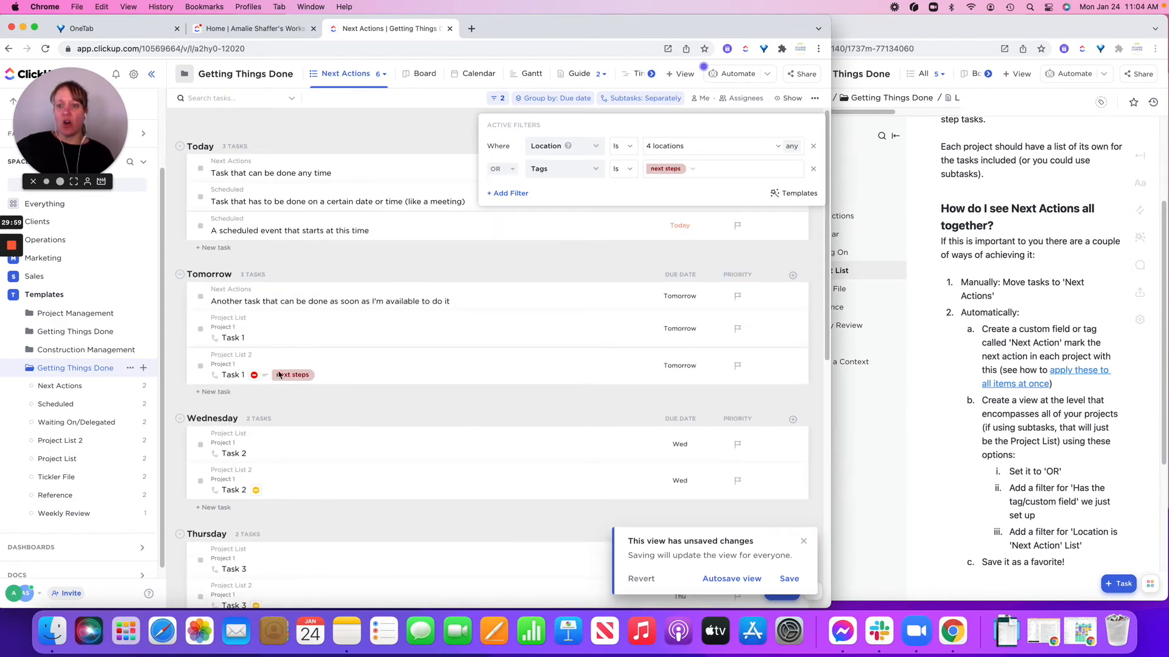
left_click(402, 128)
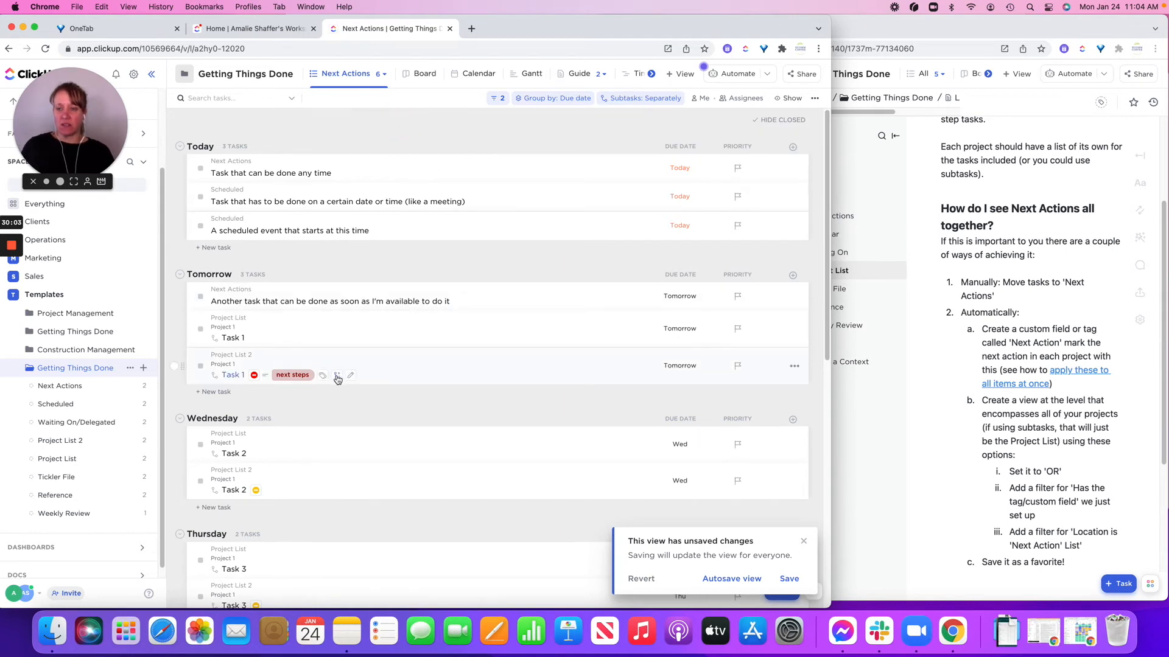
scroll(443, 336, "down", 1)
scroll(442, 336, "down", 6)
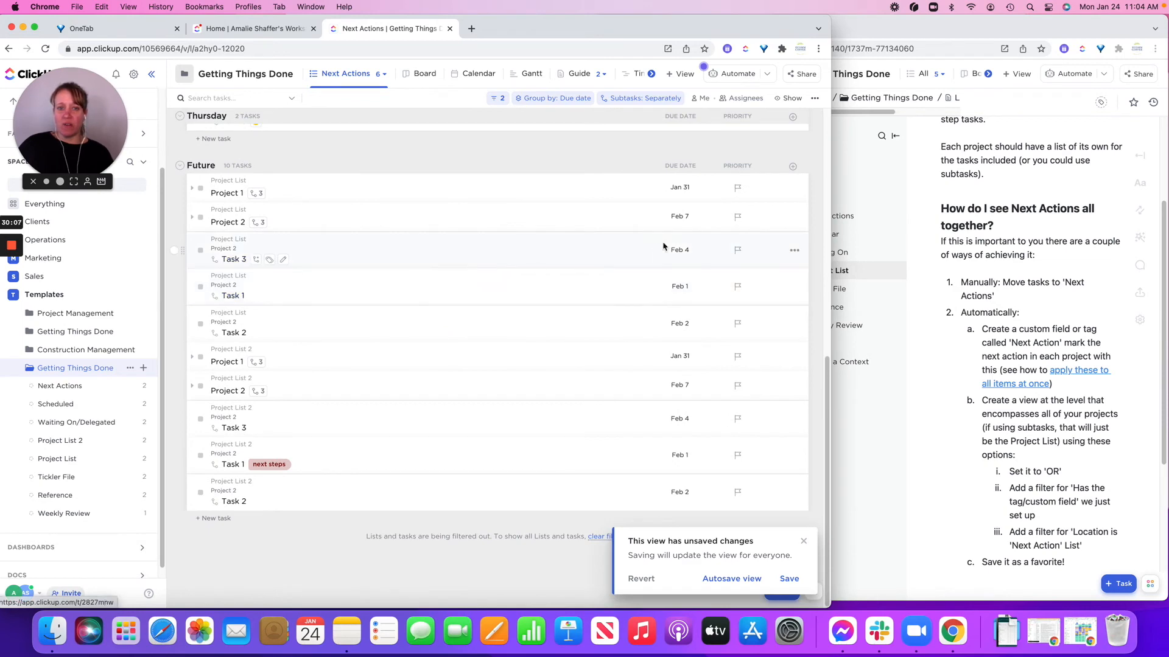
scroll(568, 208, "up", 7)
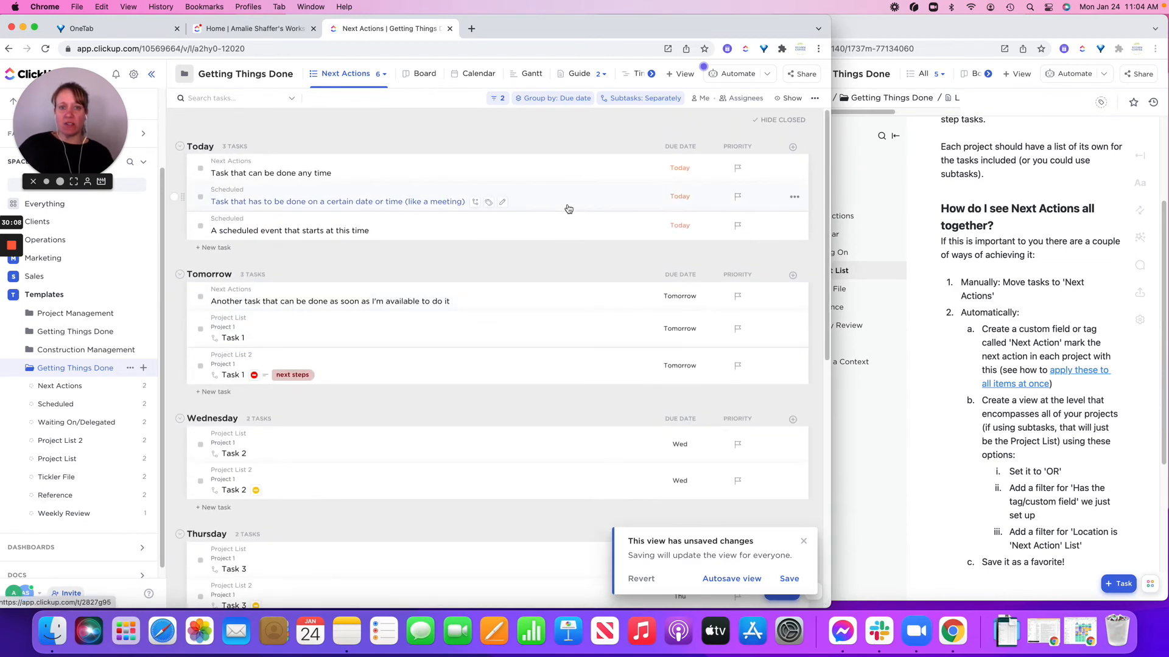
Step: Show the Assignee field as a column in the Next Actions view
left_click(792, 147)
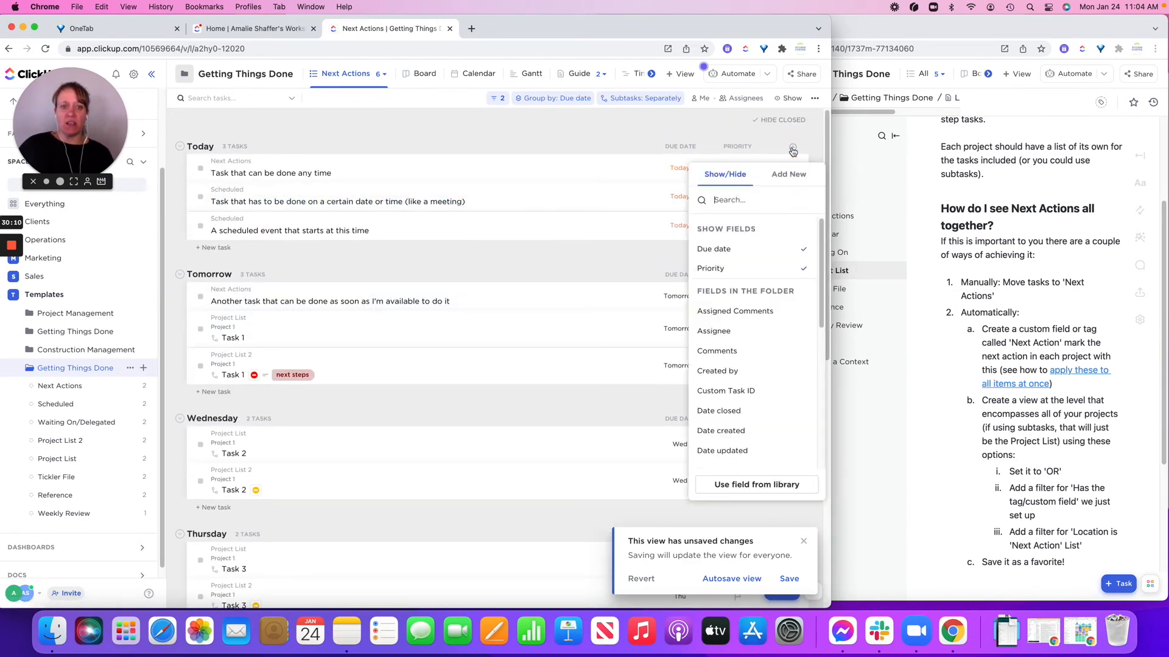
left_click(730, 334)
left_click(560, 124)
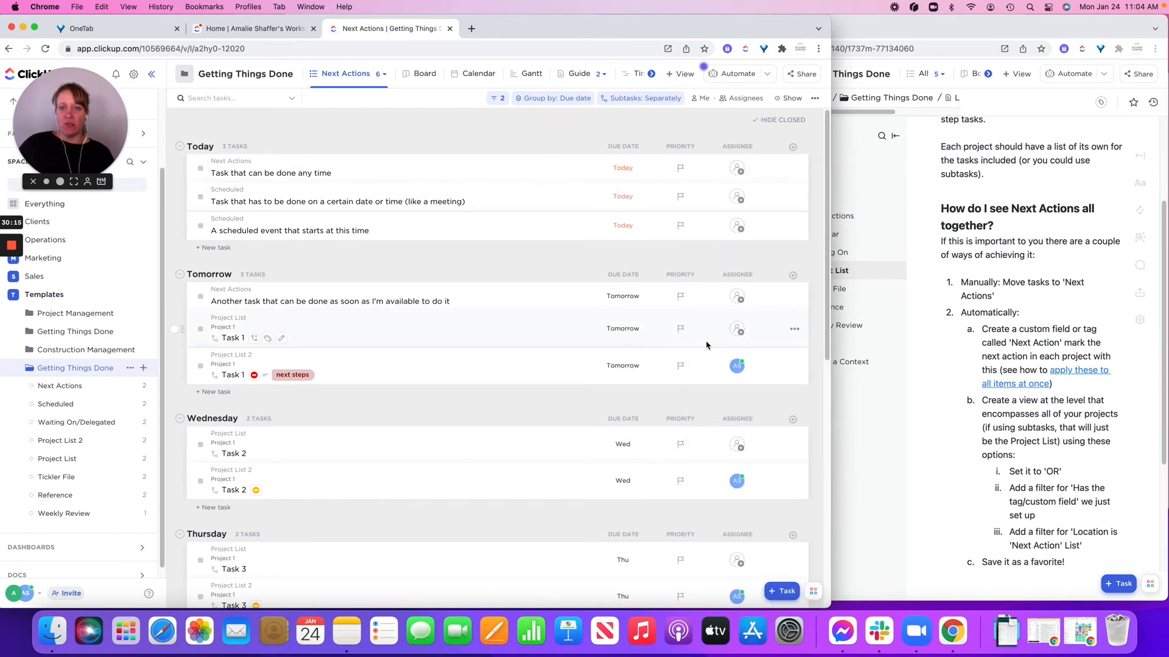
Step: Group the Next Actions view by assignee, review the groups and save the view
left_click(552, 99)
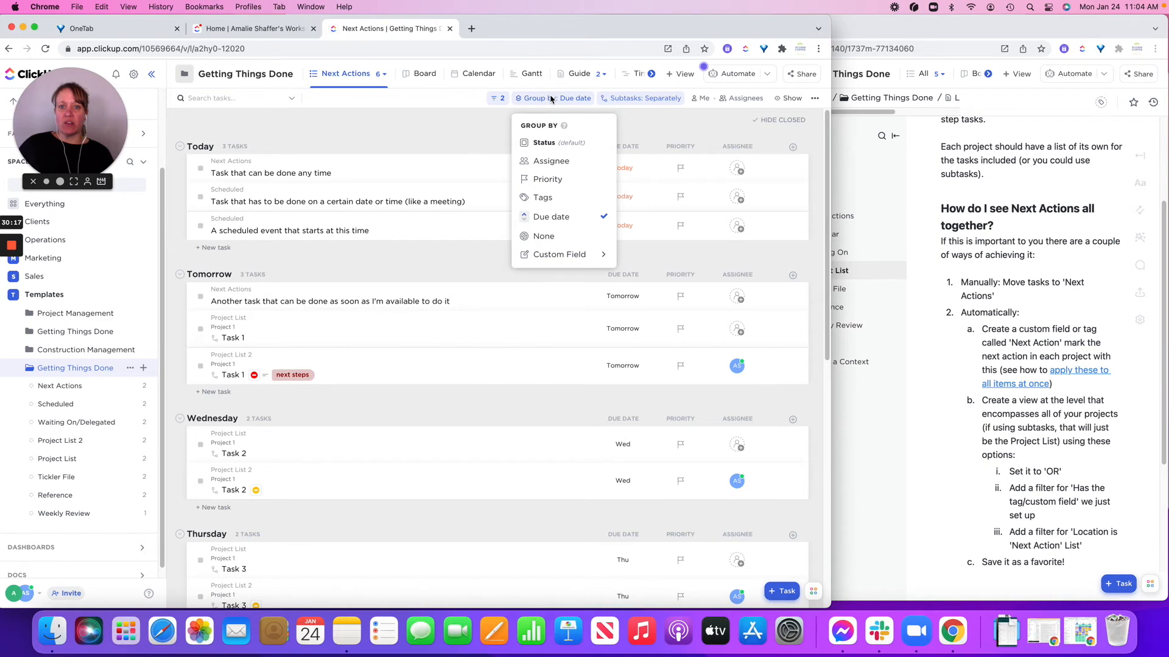
left_click(551, 163)
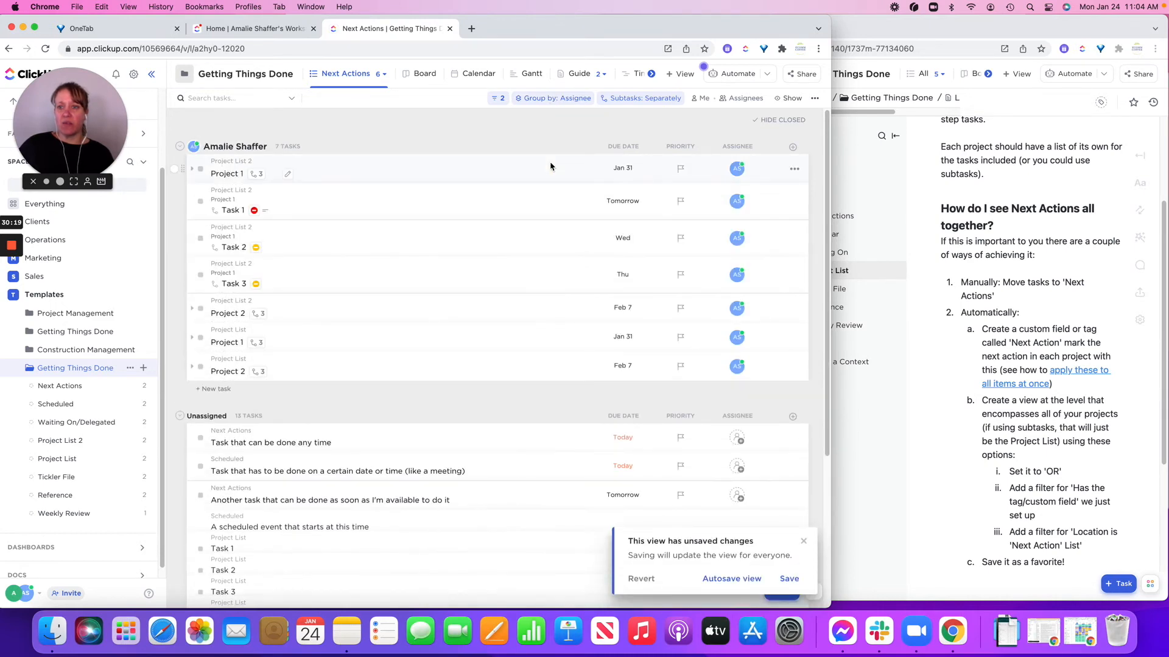
scroll(532, 211, "down", 8)
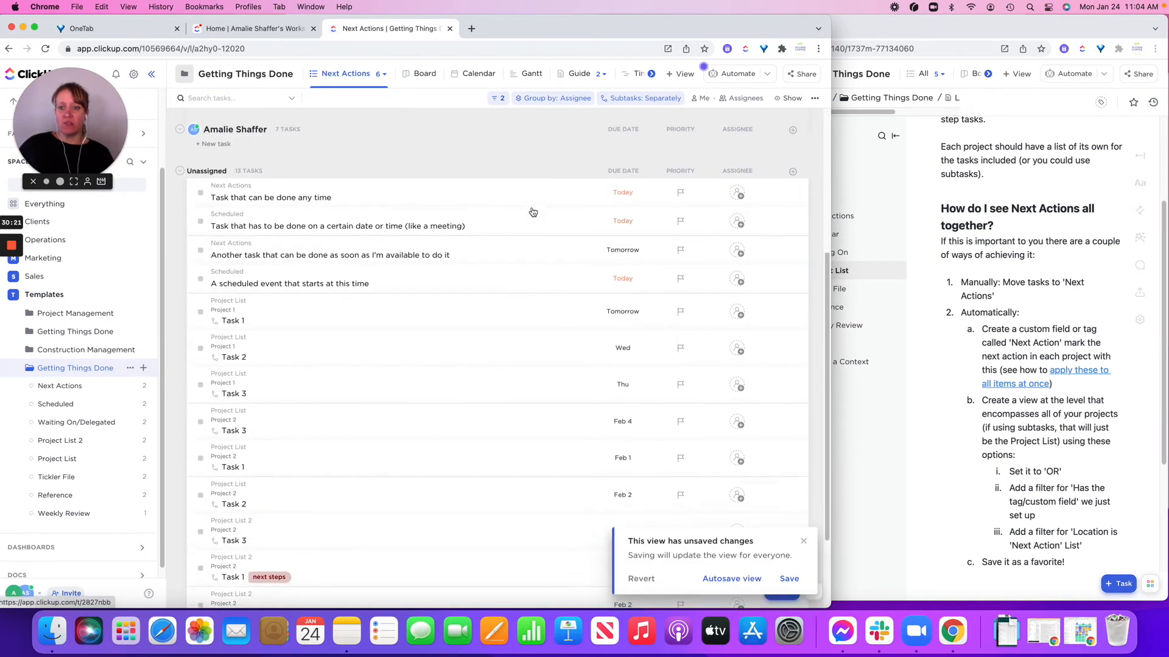
scroll(532, 212, "up", 10)
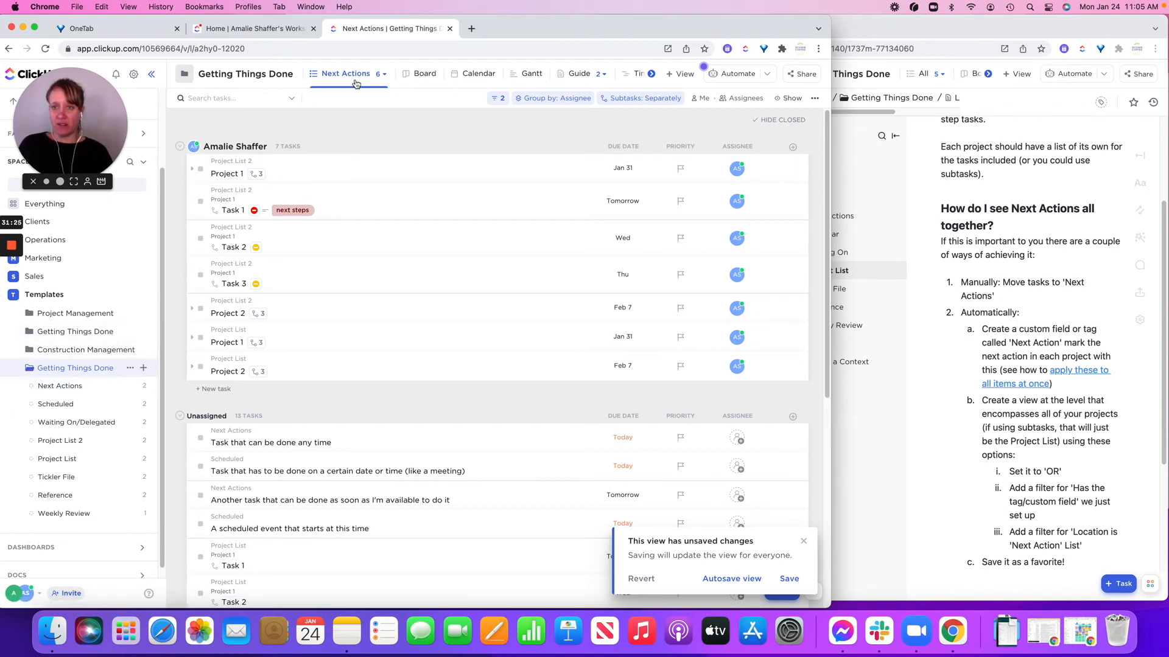
left_click(788, 579)
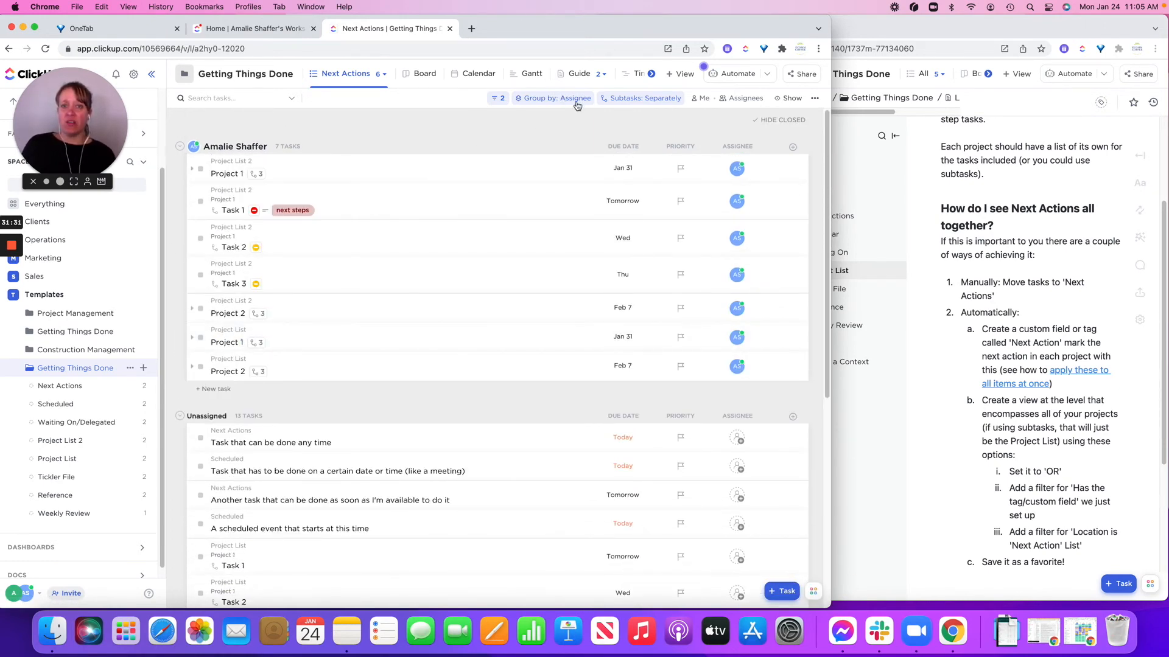
Step: Group the Next Actions view by due date and look through the date groups
left_click(561, 99)
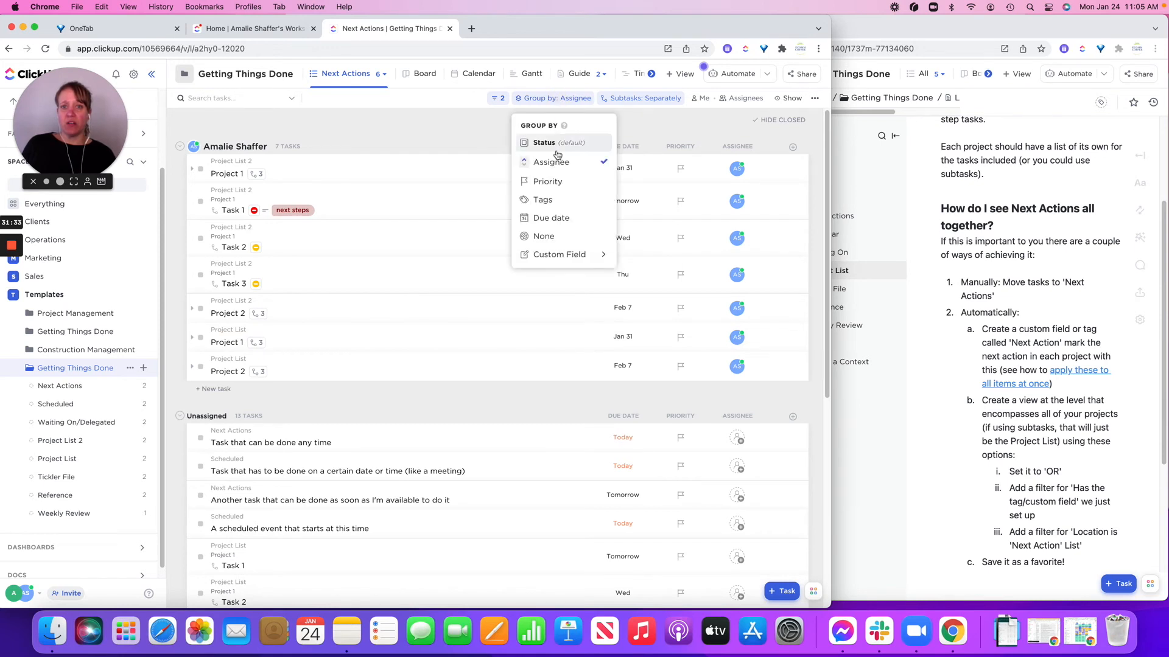
left_click(560, 221)
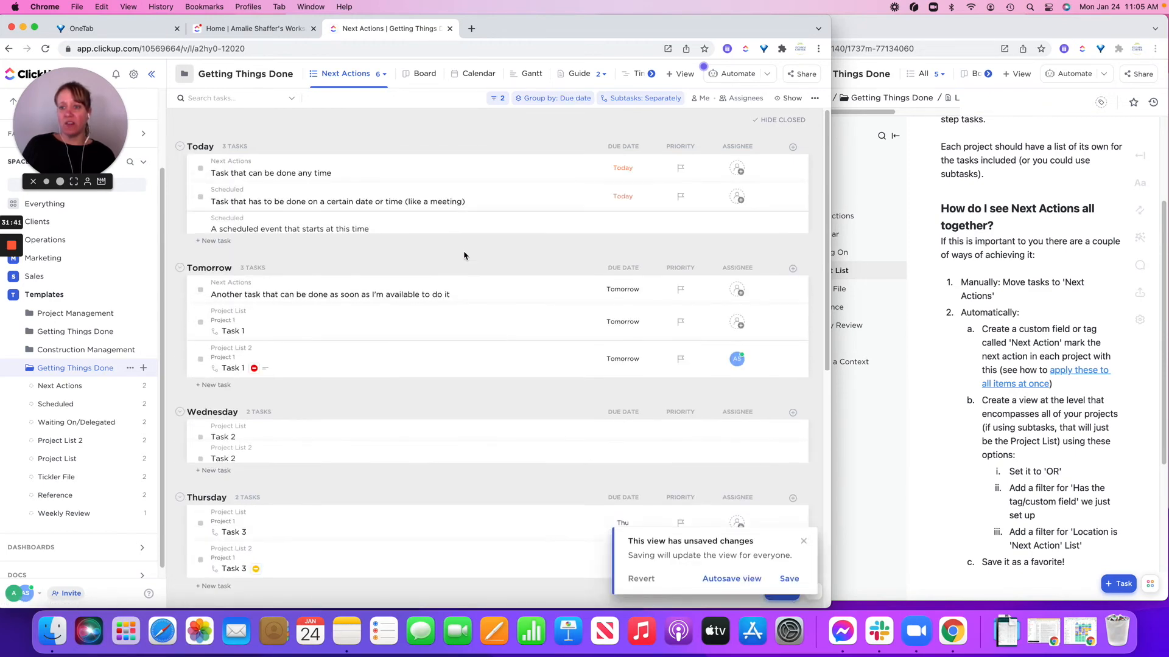
scroll(463, 255, "down", 6)
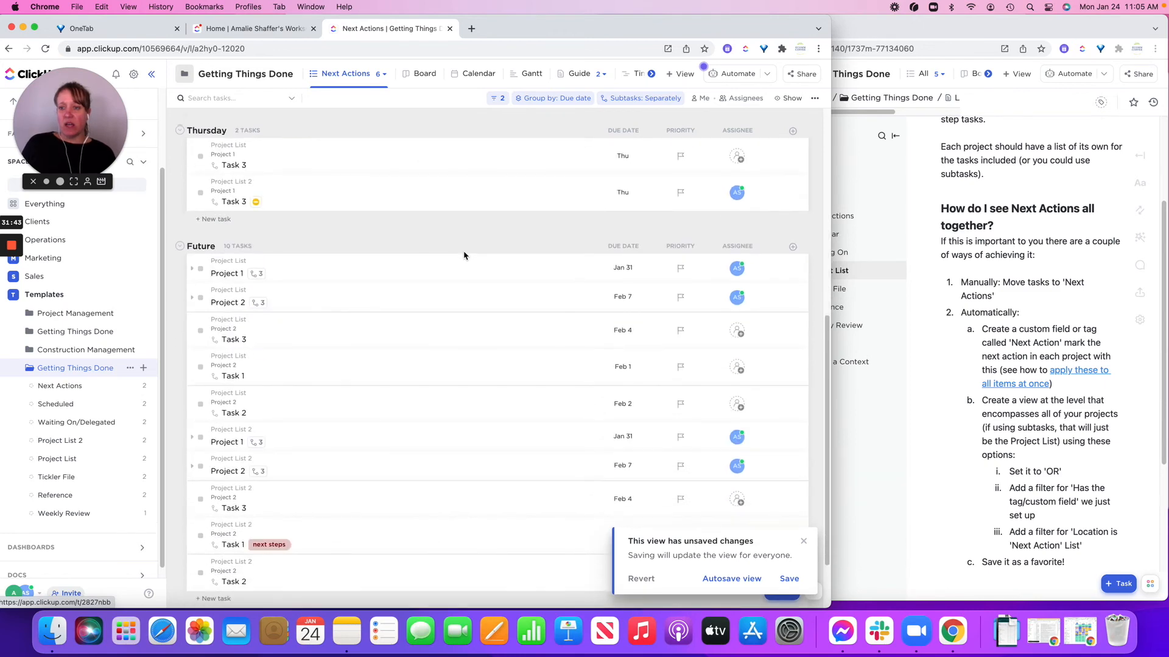
scroll(464, 256, "up", 6)
Step: Read the guide's Tickler File page and open the Tickler File list in the Getting Things Done folder
left_click(852, 275)
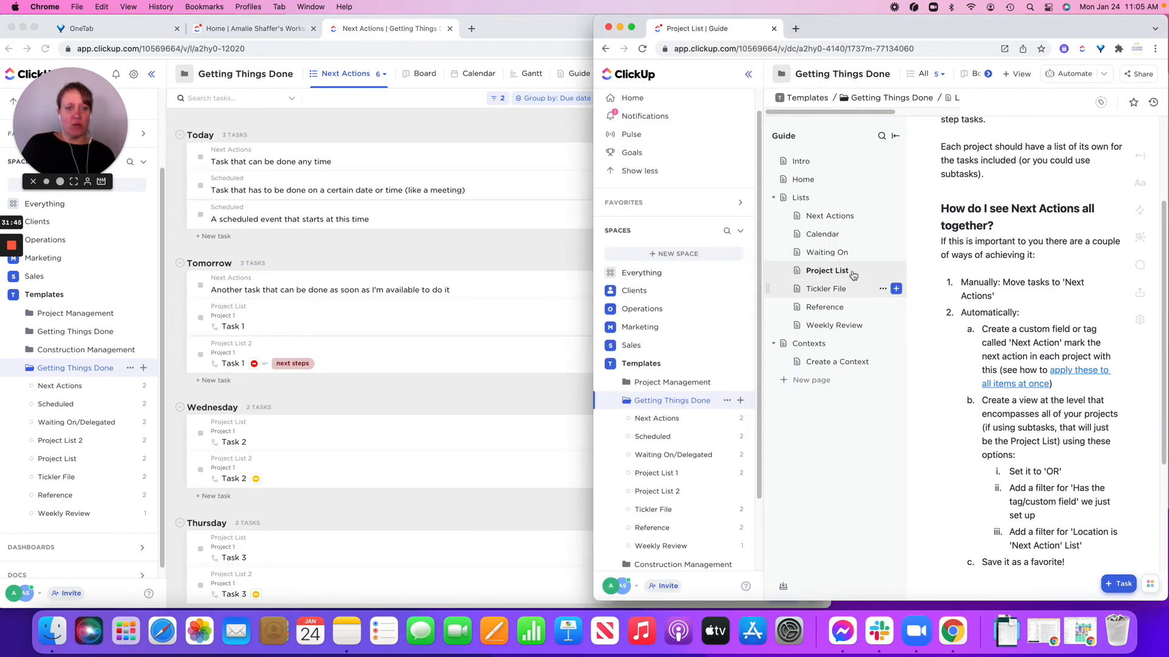
left_click(825, 290)
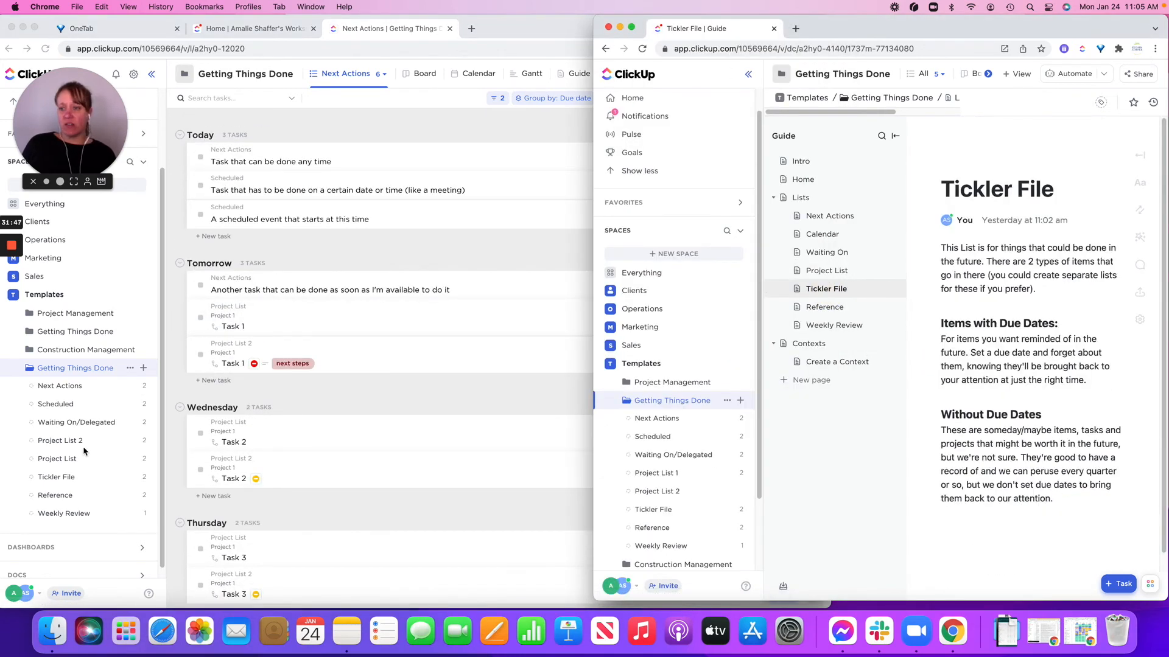
left_click(60, 479)
left_click(59, 478)
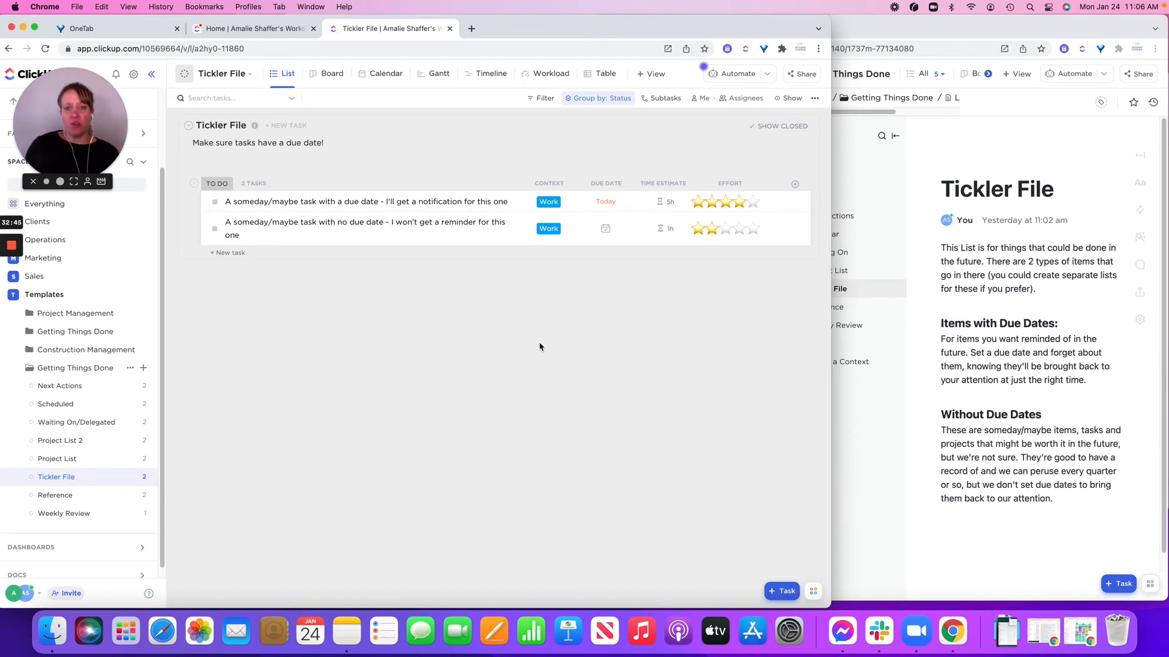
Step: Open the Reference list and read the matching Reference page in the guide
left_click(63, 499)
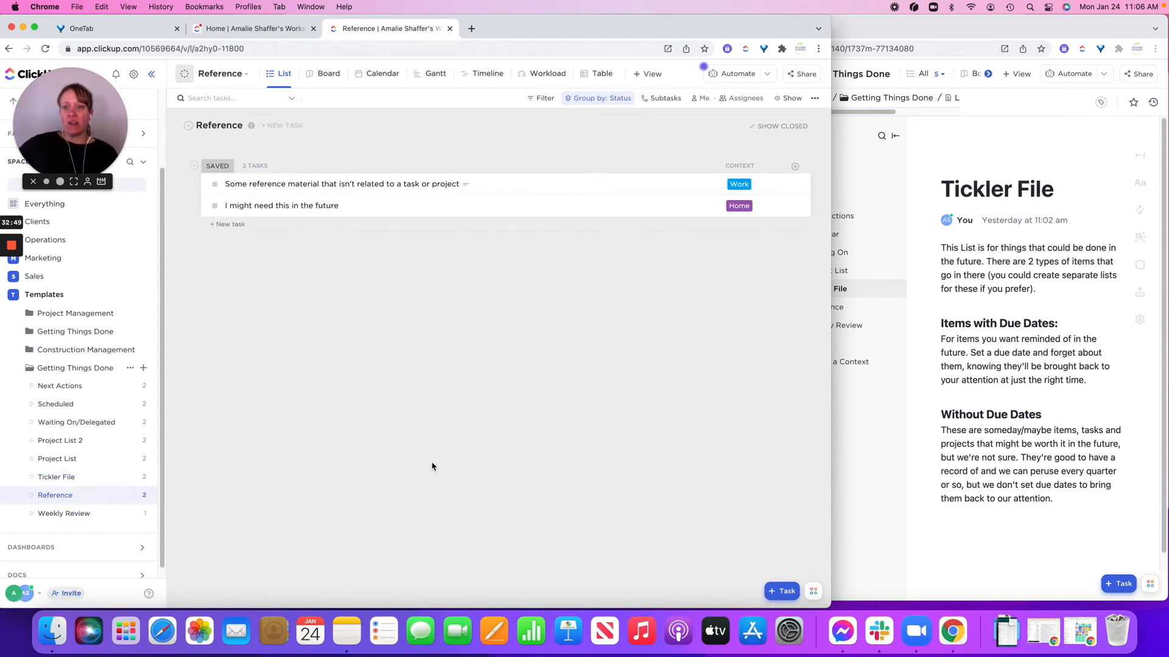
left_click(876, 442)
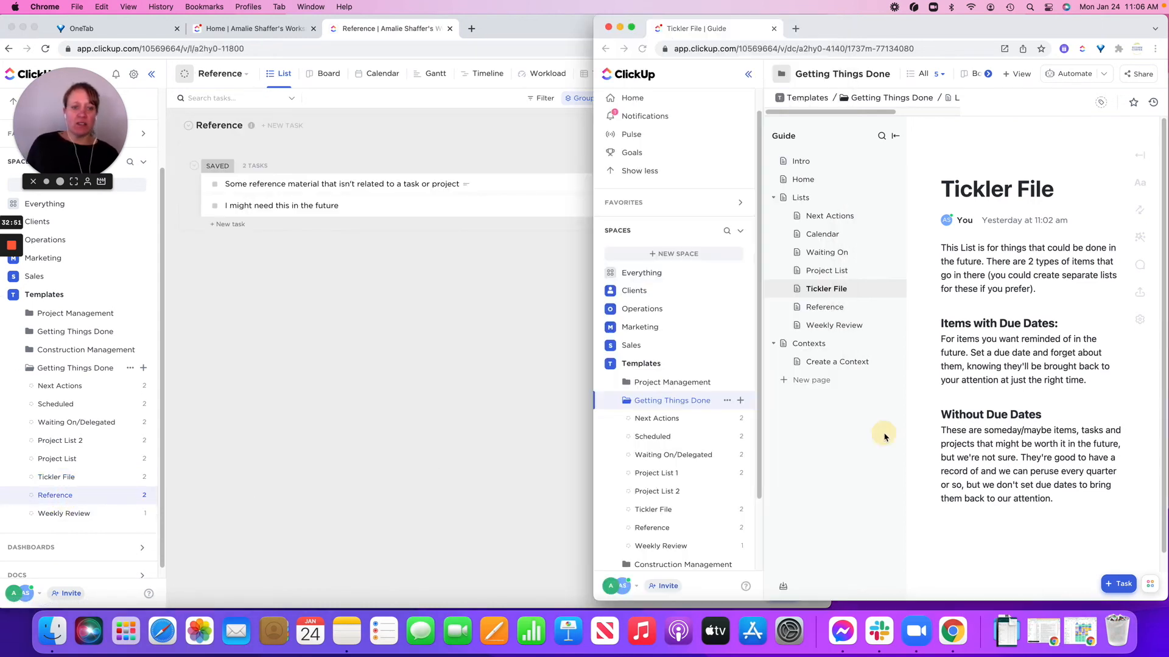
left_click(829, 312)
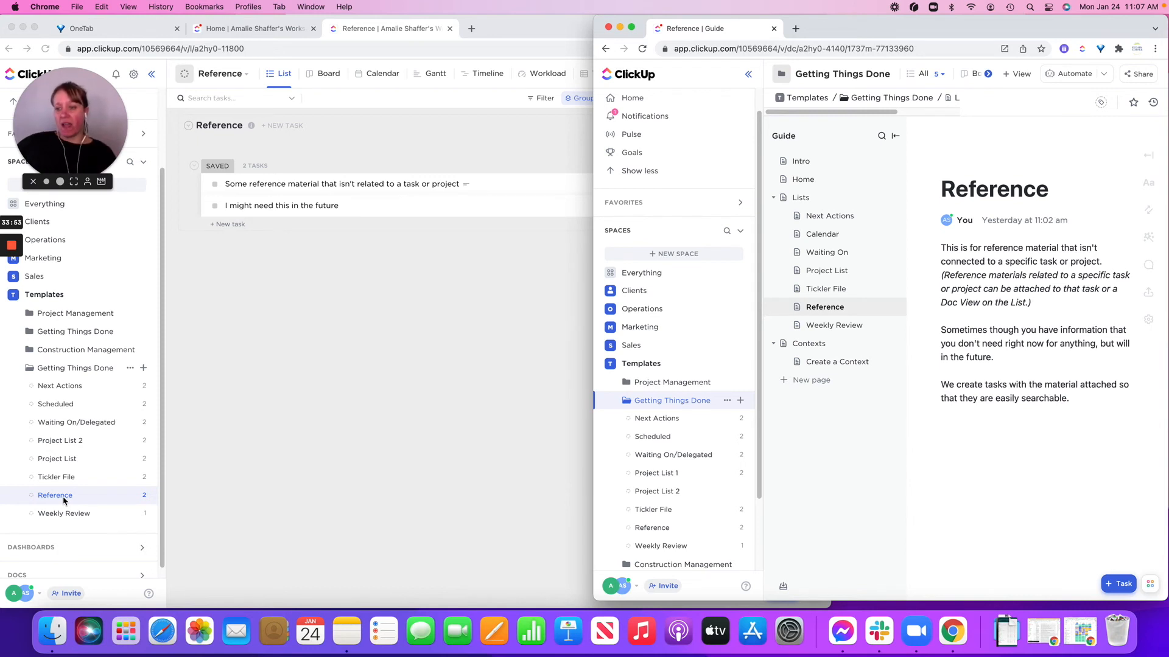
Step: Read the guide's Weekly Review page with its usage suggestions and open the Weekly Review list
left_click(824, 329)
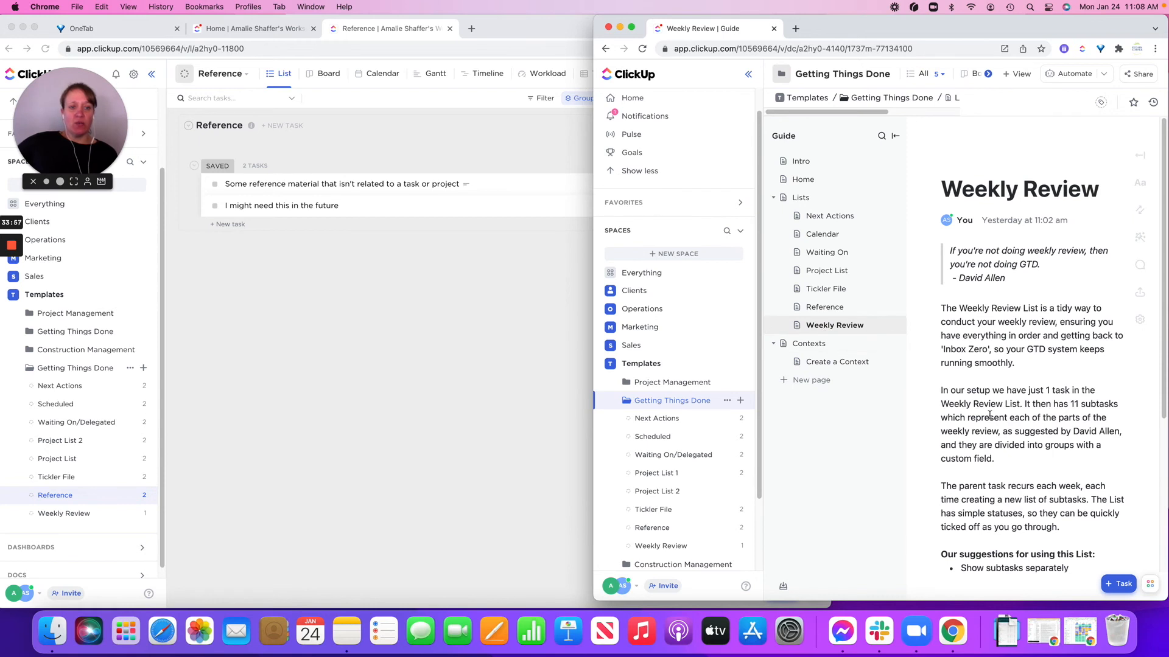
scroll(989, 416, "down", 5)
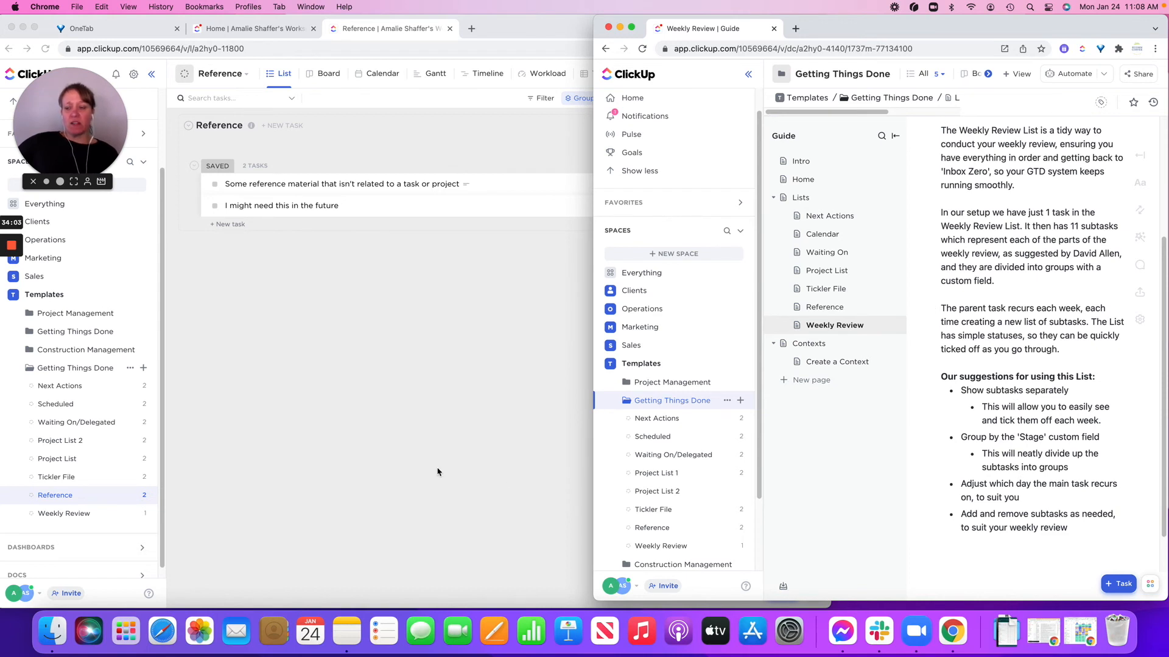
left_click(51, 517)
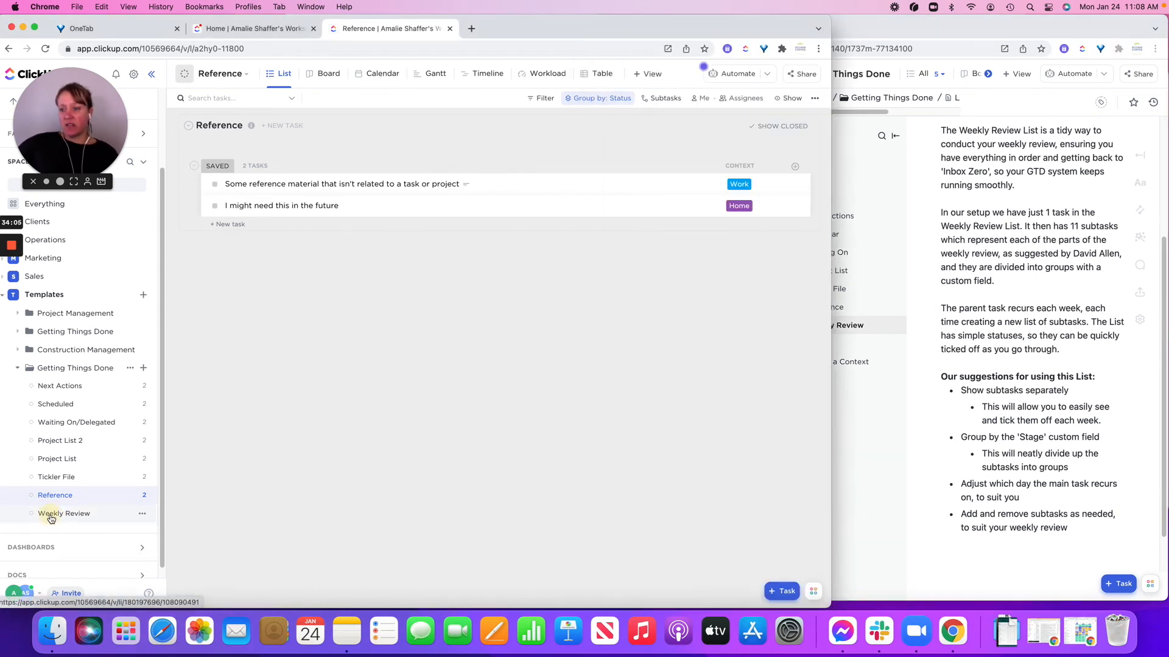
left_click(51, 517)
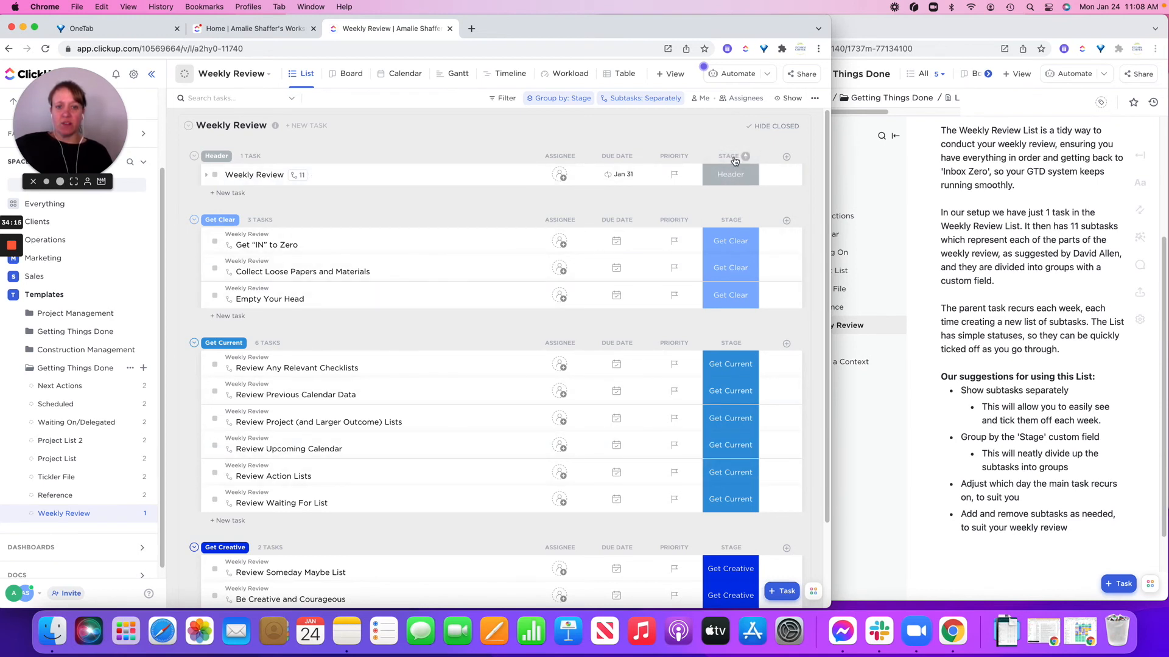
Step: Try to set the Stage field of the Weekly Review parent task to Header
left_click(730, 180)
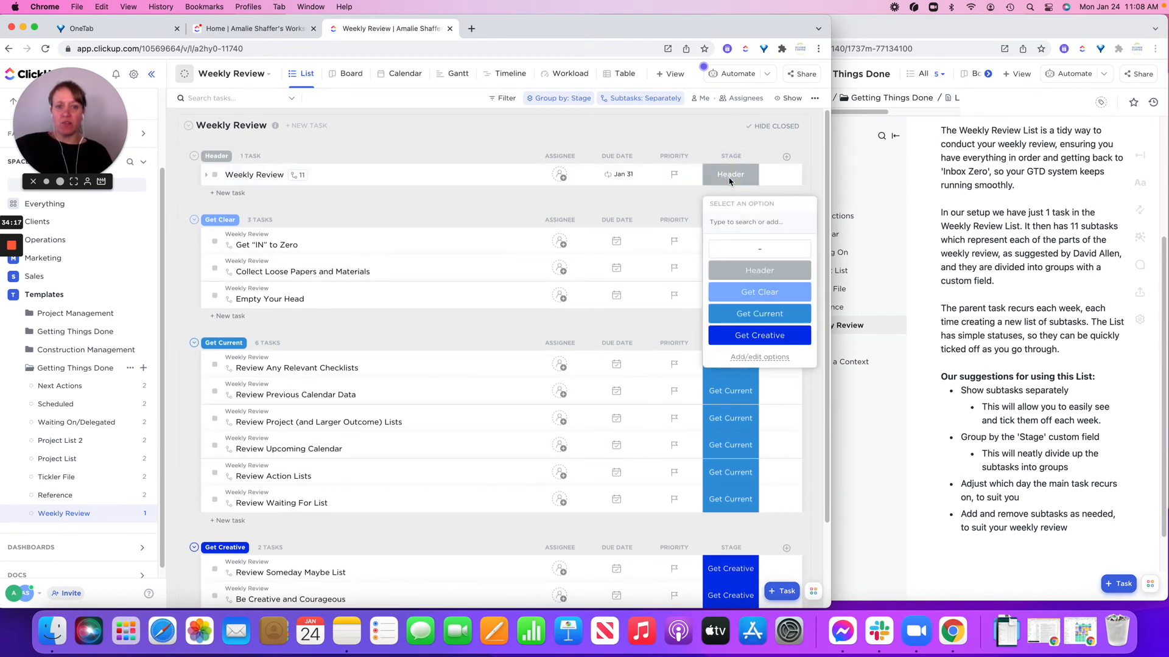
left_click(762, 275)
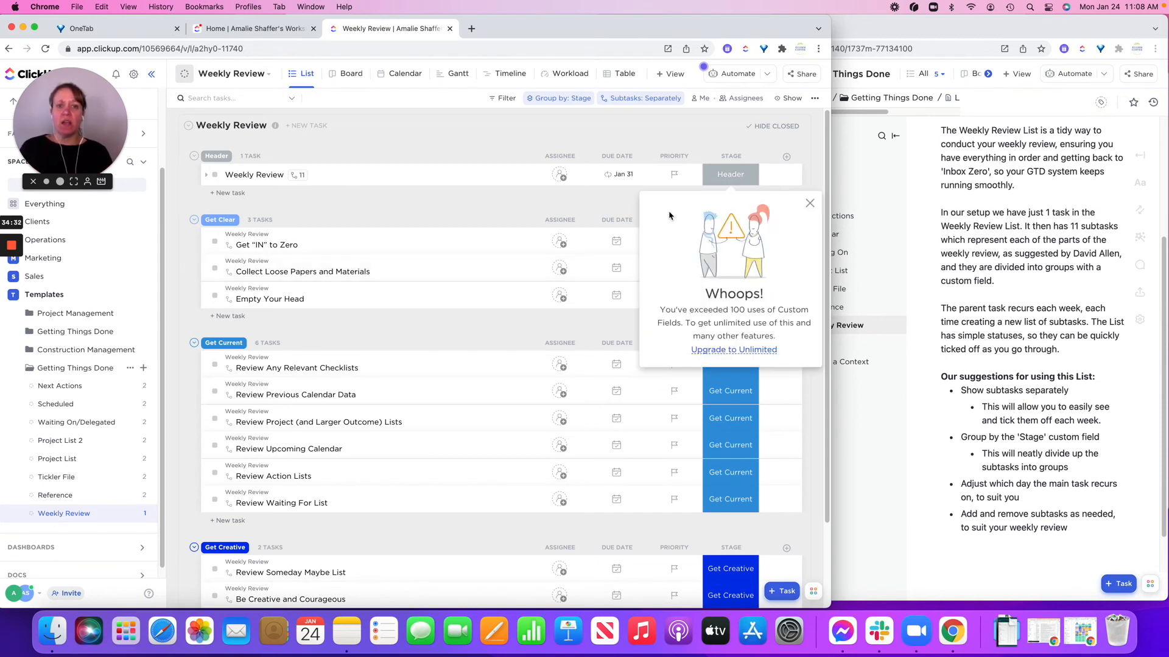
left_click(531, 129)
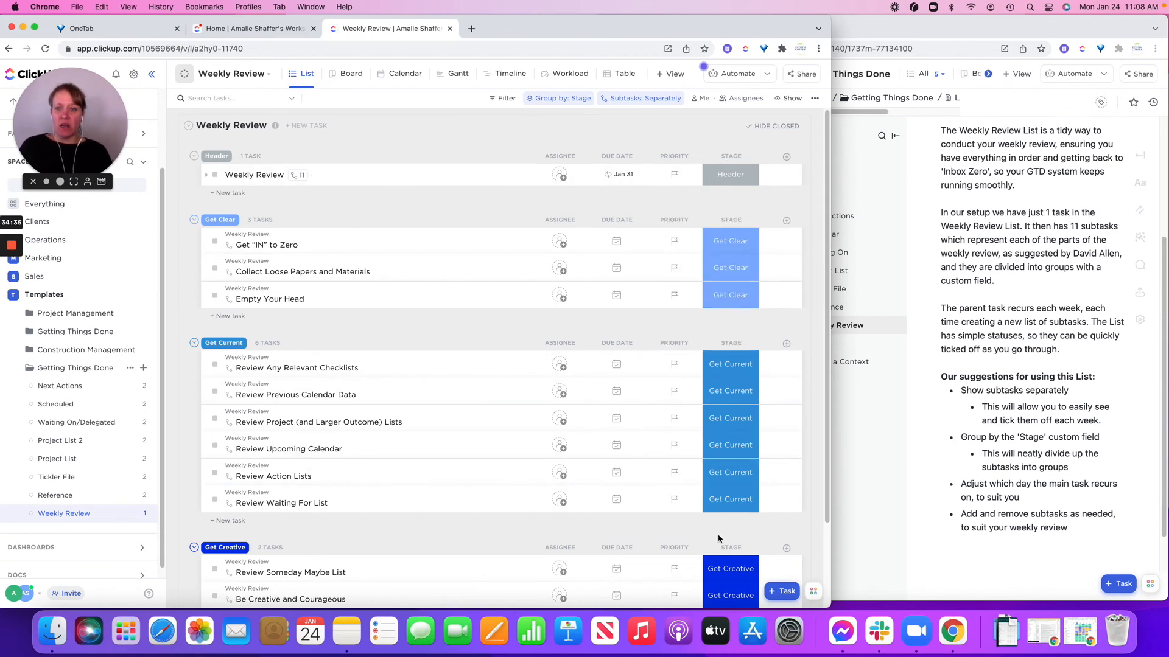
Step: Expand the Weekly Review parent task's subtasks and set its weekly recurring due date to 2/3/22
left_click(206, 176)
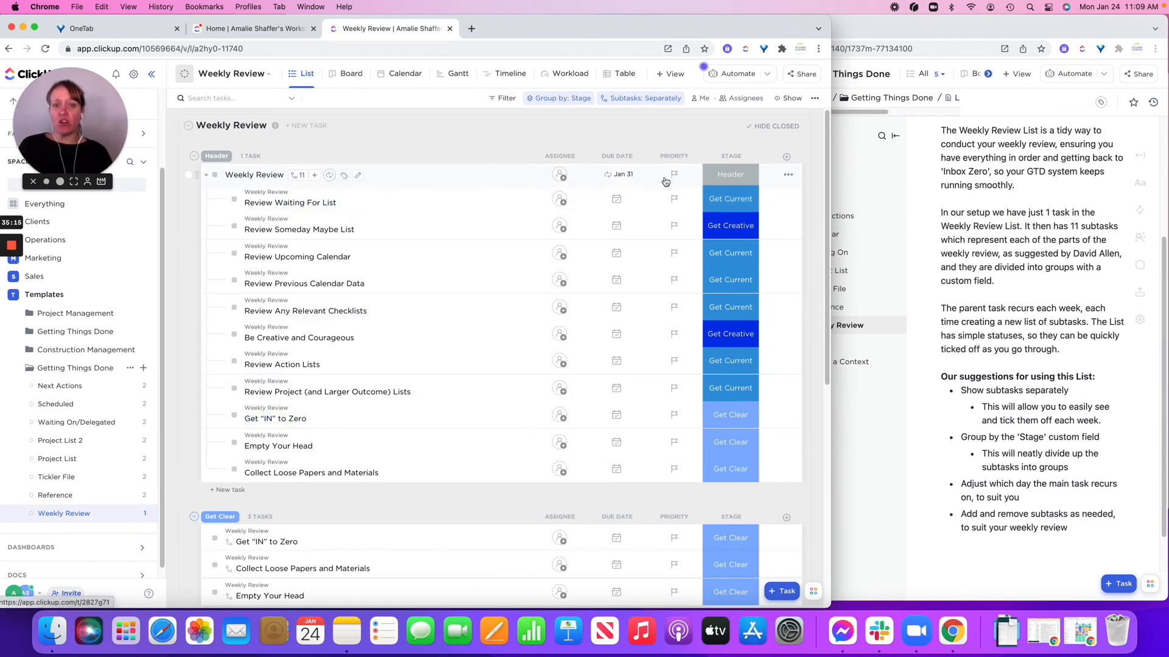
left_click(619, 175)
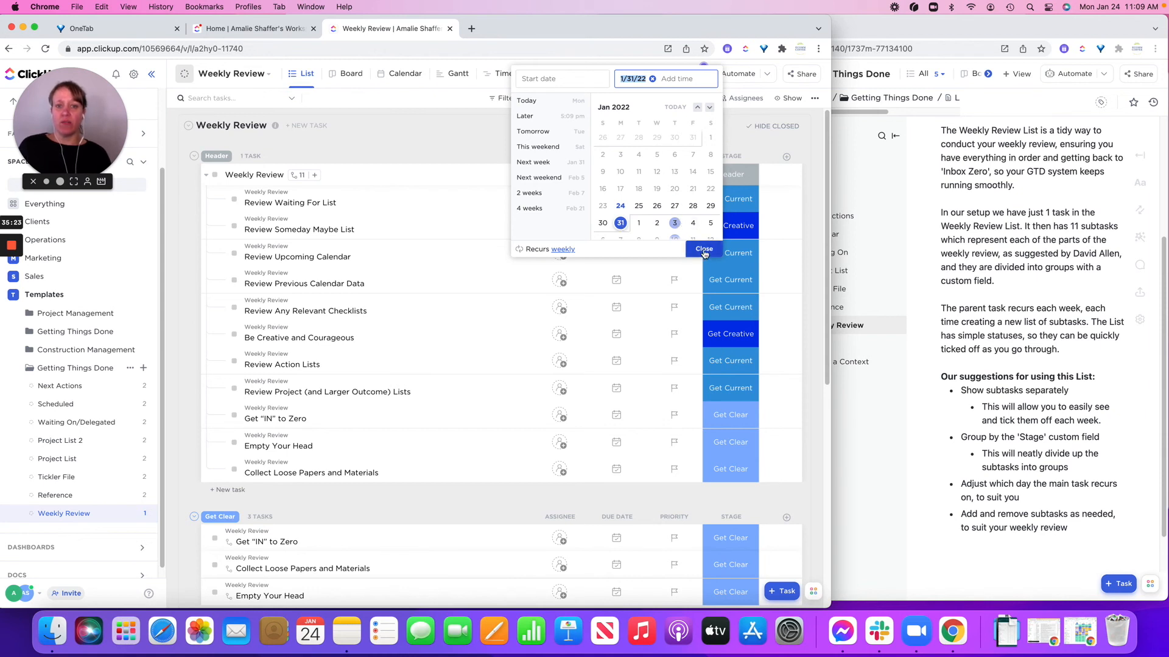
left_click(675, 224)
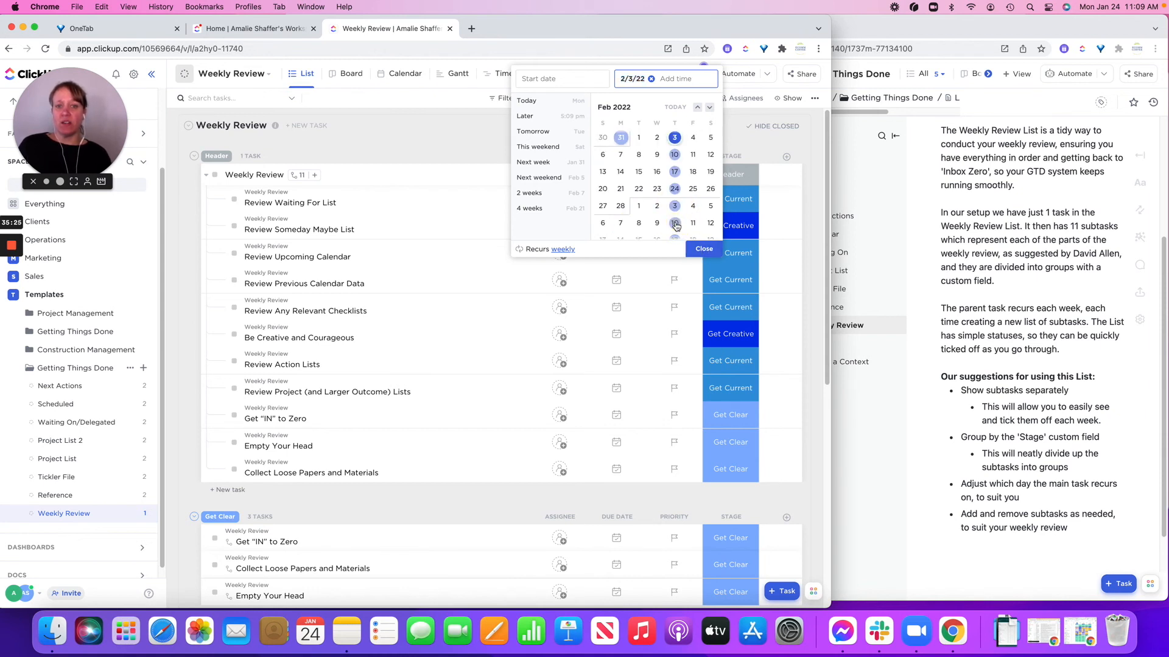
left_click(696, 248)
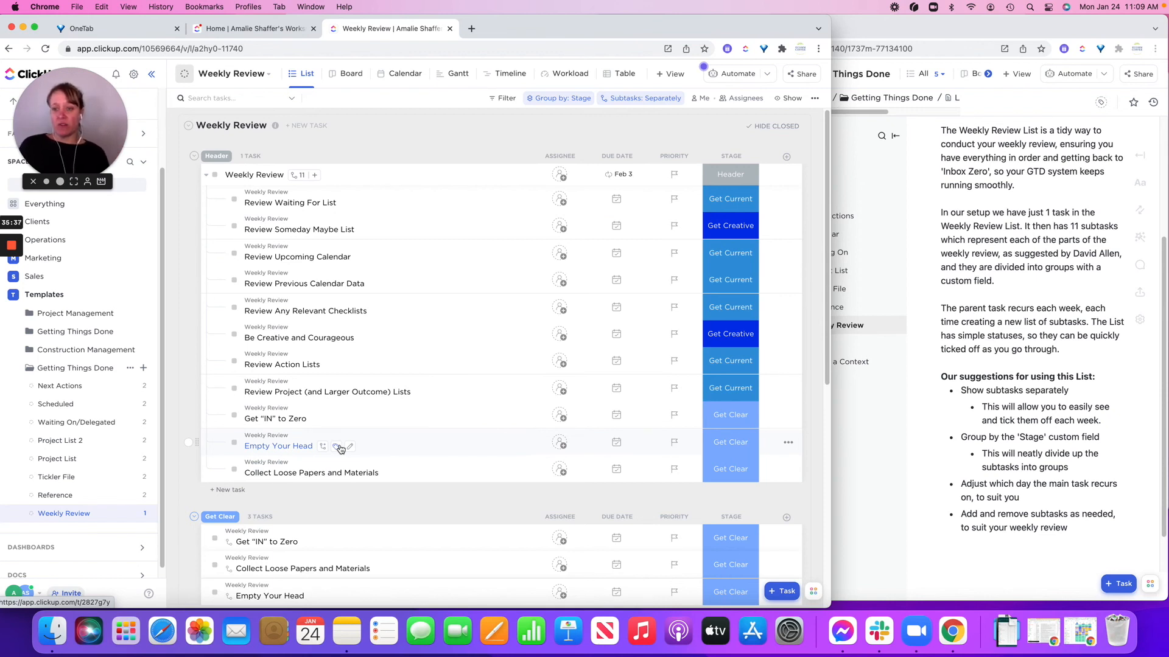
Step: Examine the subtasks under the Weekly Review task and their stage groups
scroll(377, 389, "down", 3)
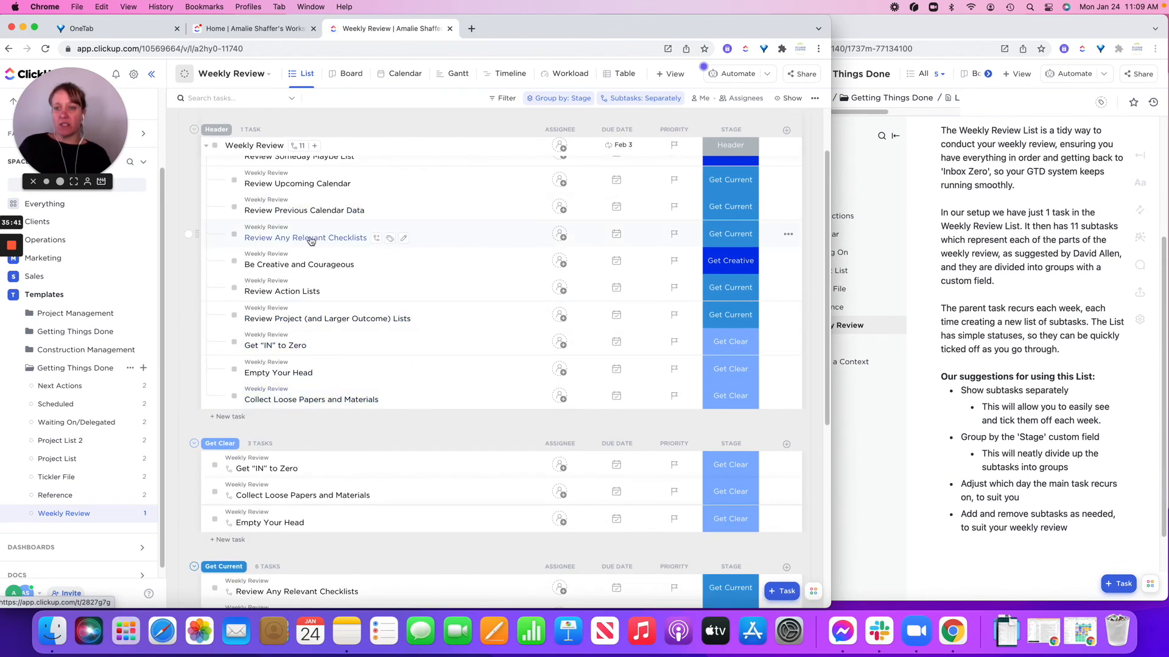
scroll(274, 393, "up", 2)
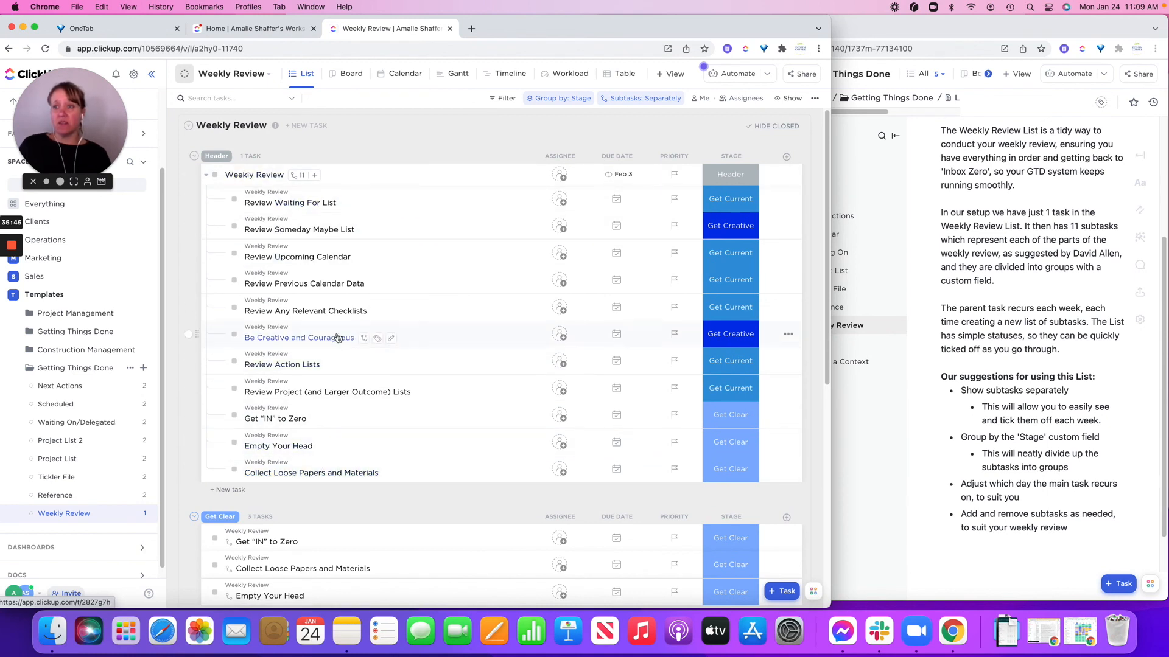
scroll(384, 388, "down", 2)
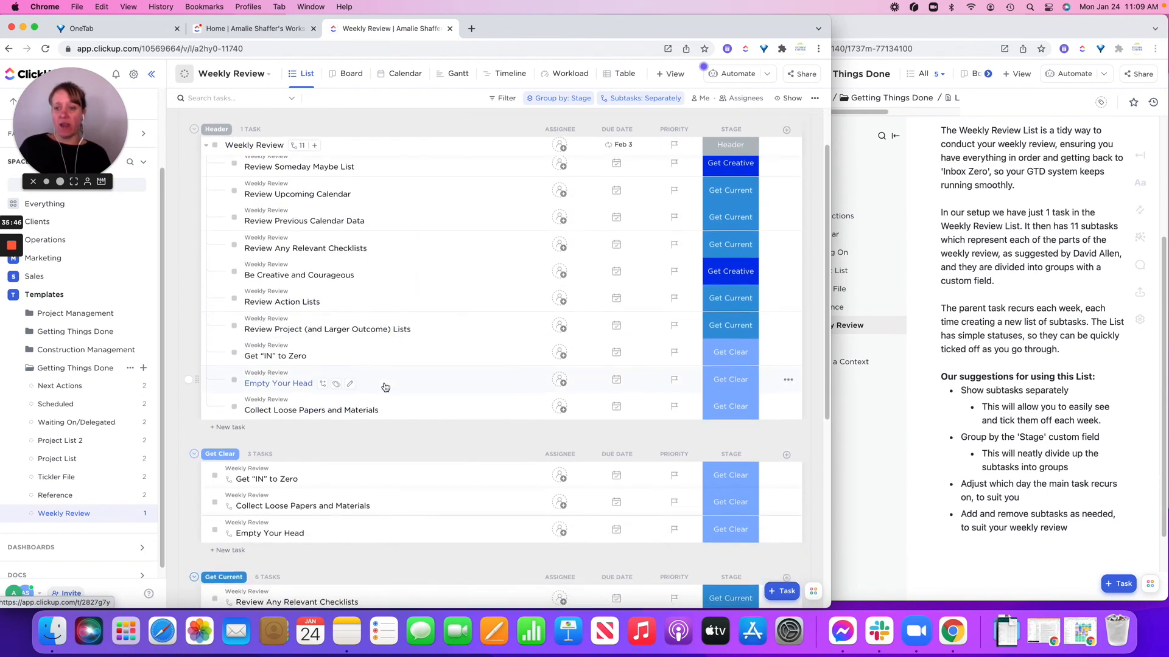
Step: Look through the Weekly Review subtasks and their stage groups, and collapse the subtasks under the parent task
scroll(341, 387, "down", 3)
scroll(343, 226, "up", 5)
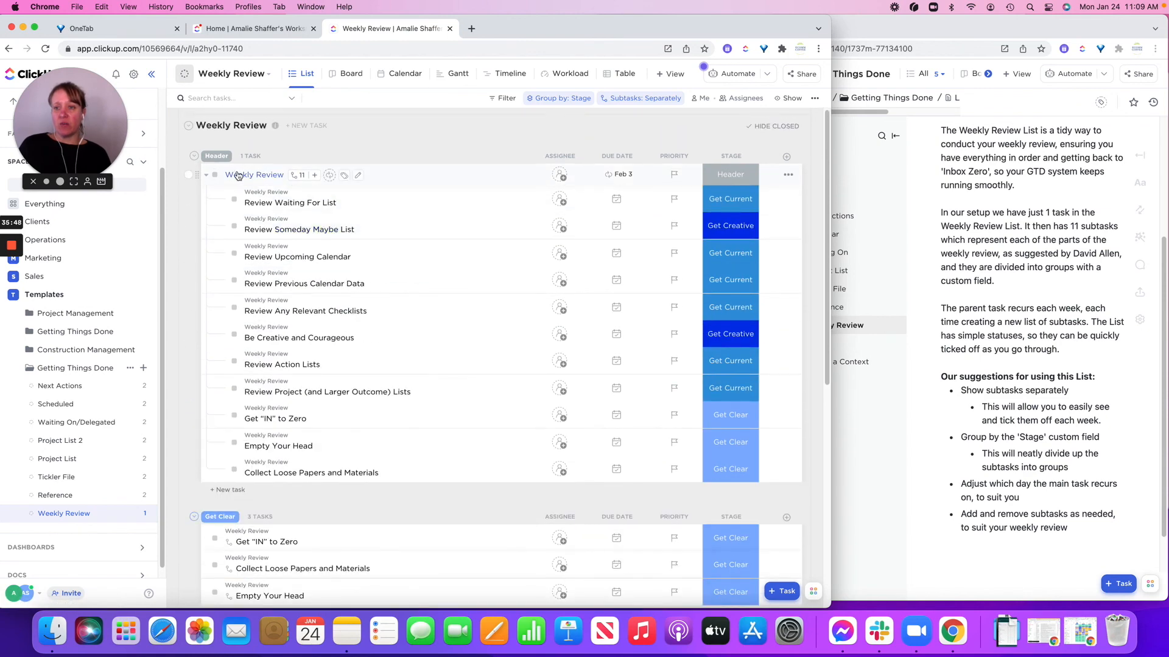
scroll(426, 365, "down", 4)
scroll(432, 354, "down", 1)
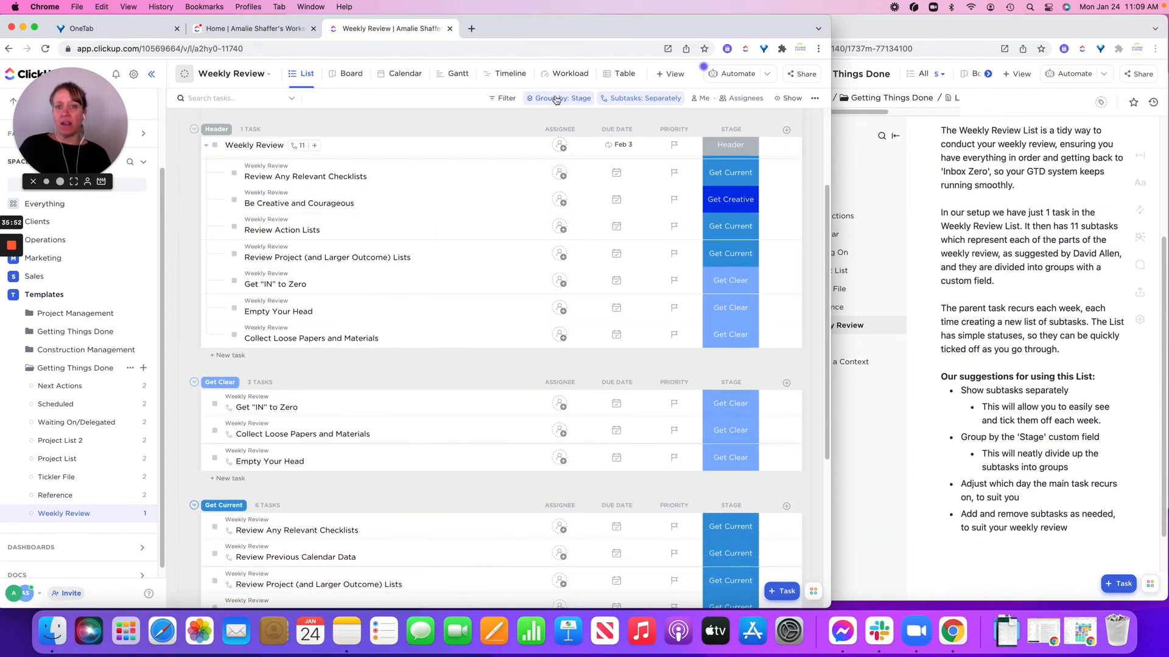
scroll(286, 235, "up", 3)
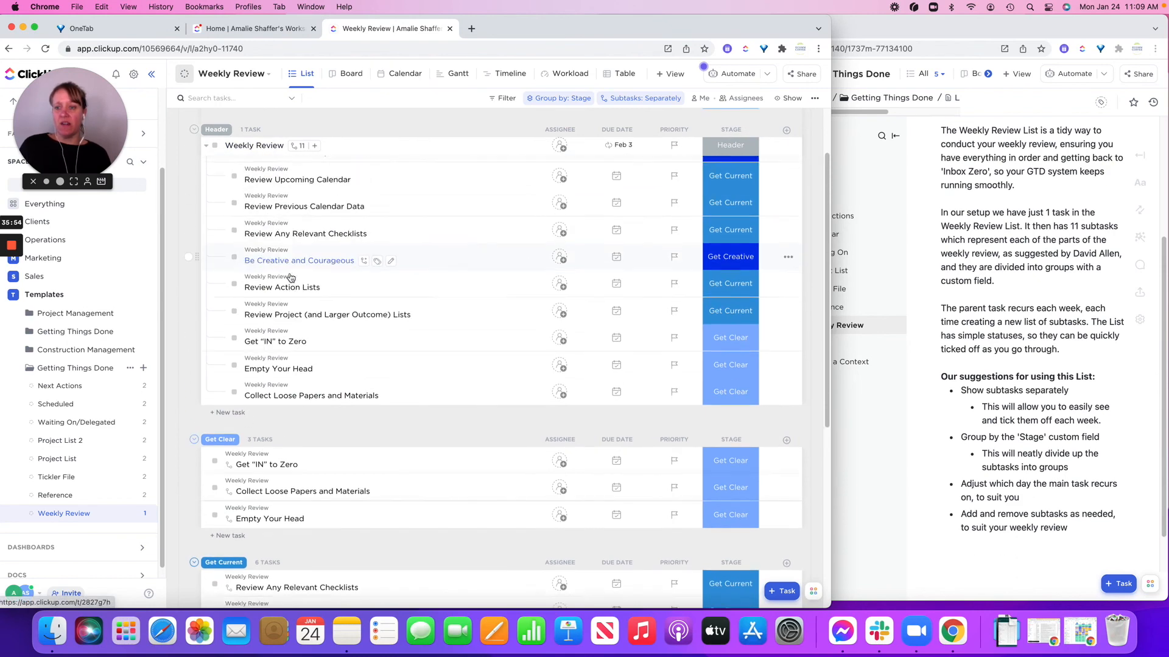
scroll(301, 377, "down", 10)
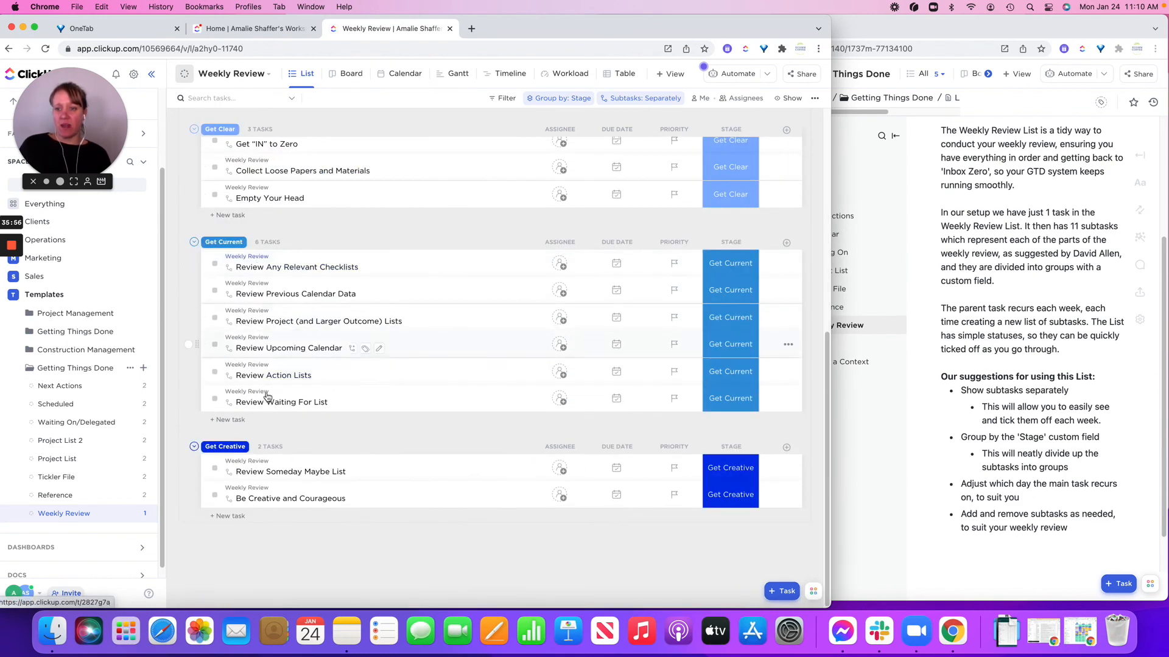
scroll(300, 373, "up", 10)
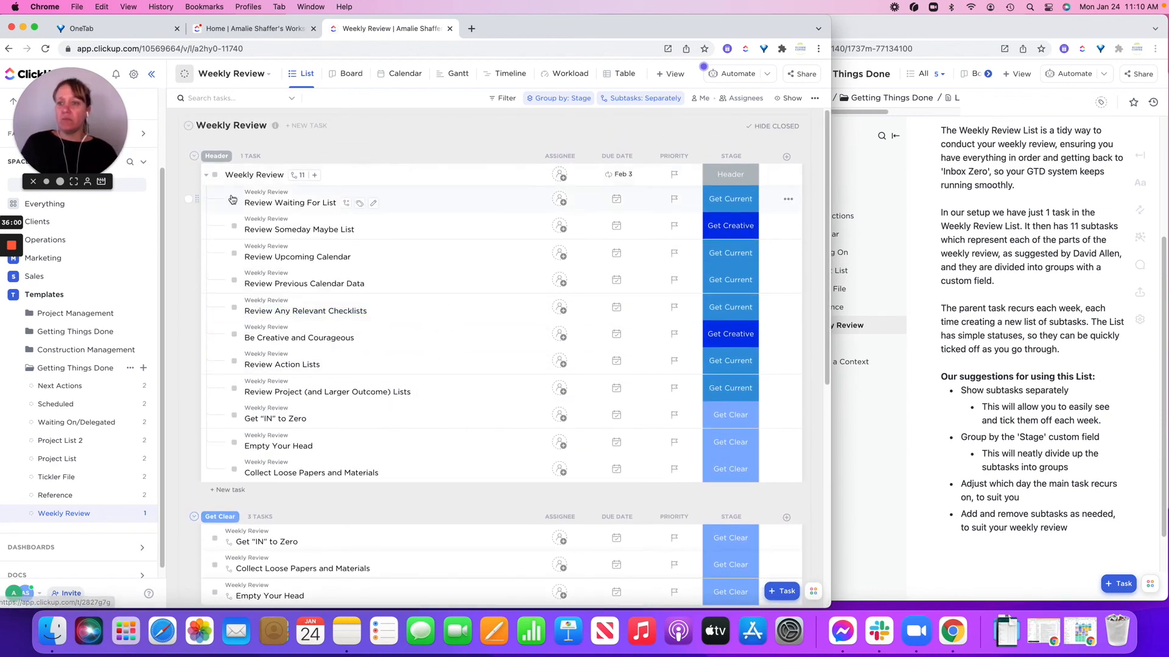
left_click(207, 176)
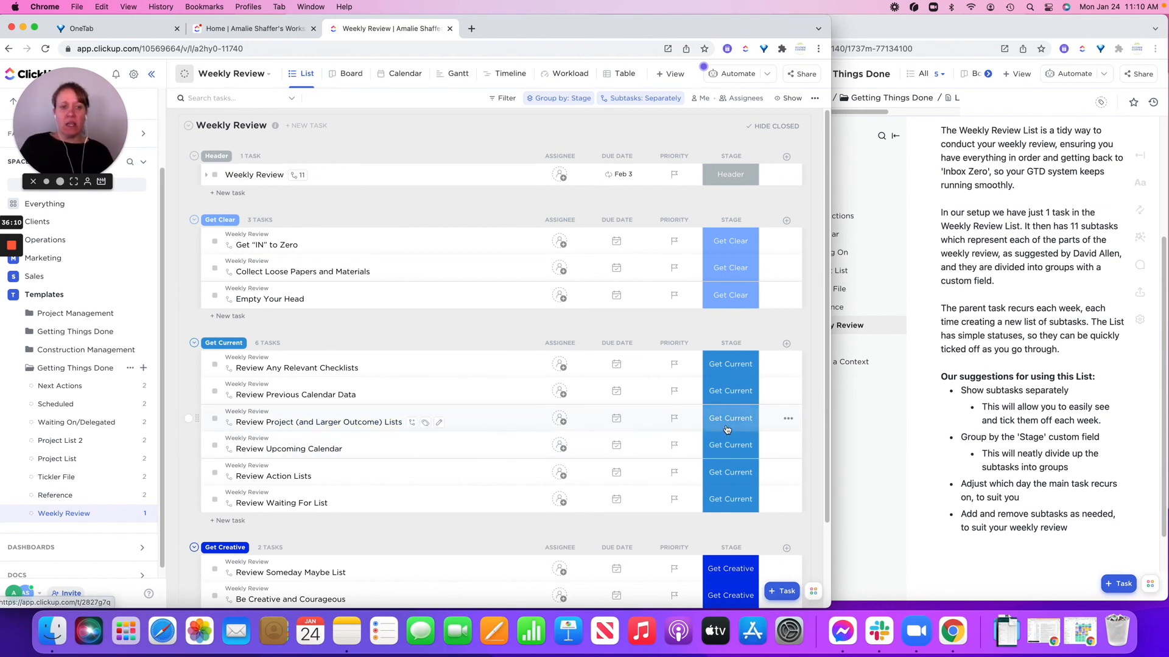
Step: Switch to the guide window and return to the beginning of its Weekly Review page
left_click(857, 402)
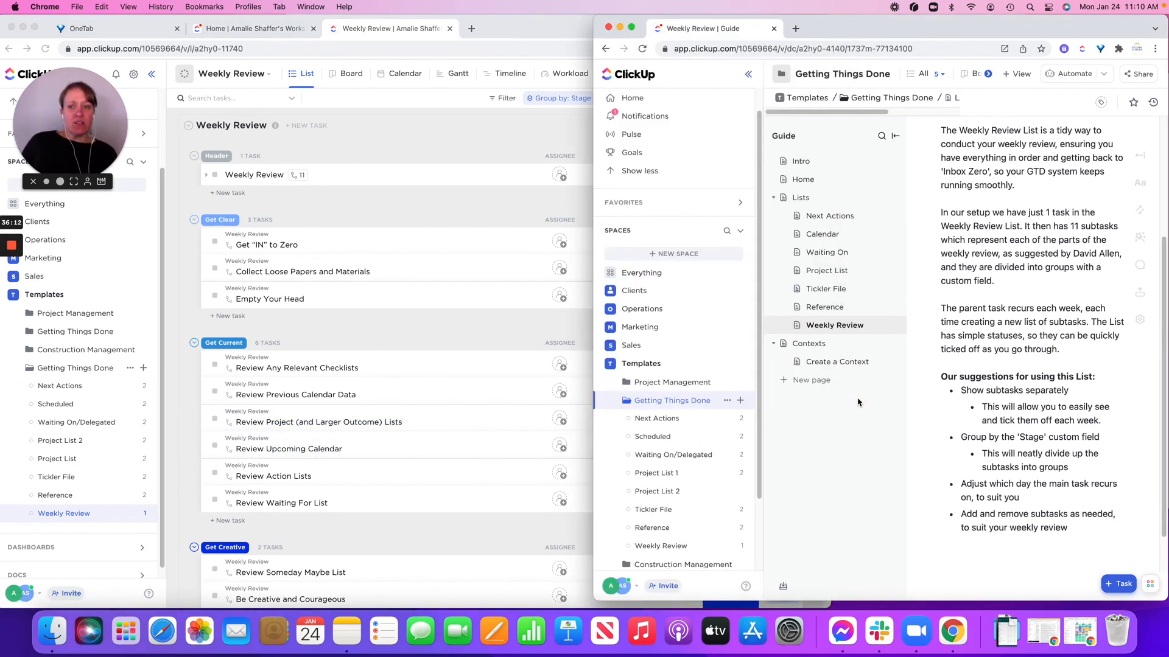
left_click(373, 126)
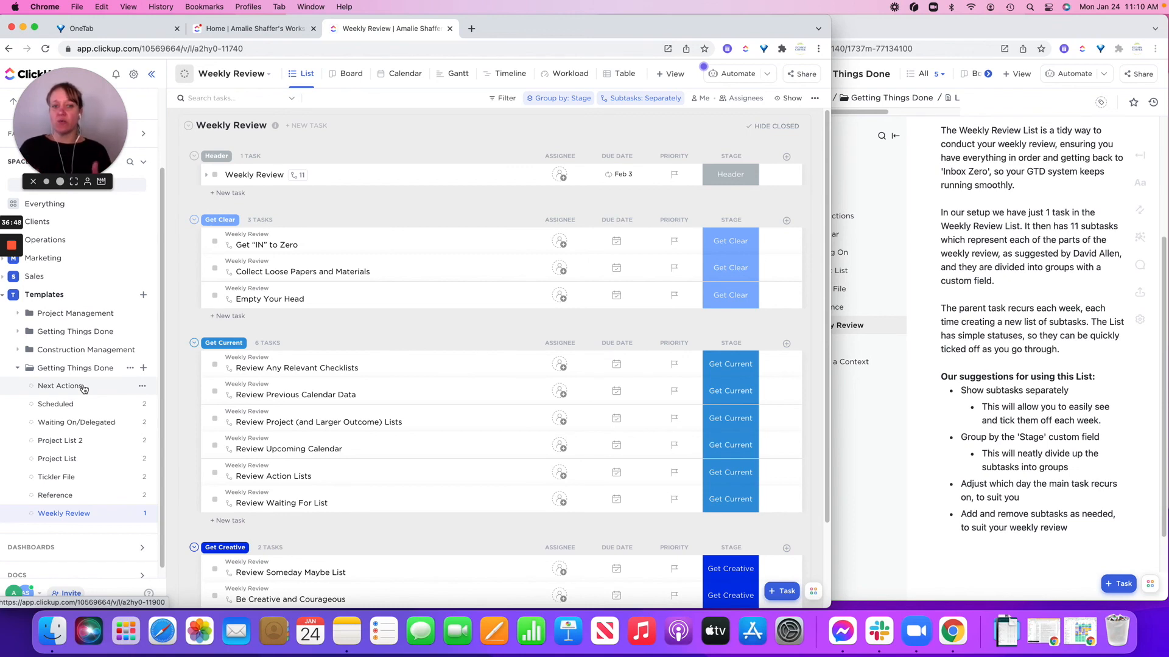
left_click(924, 392)
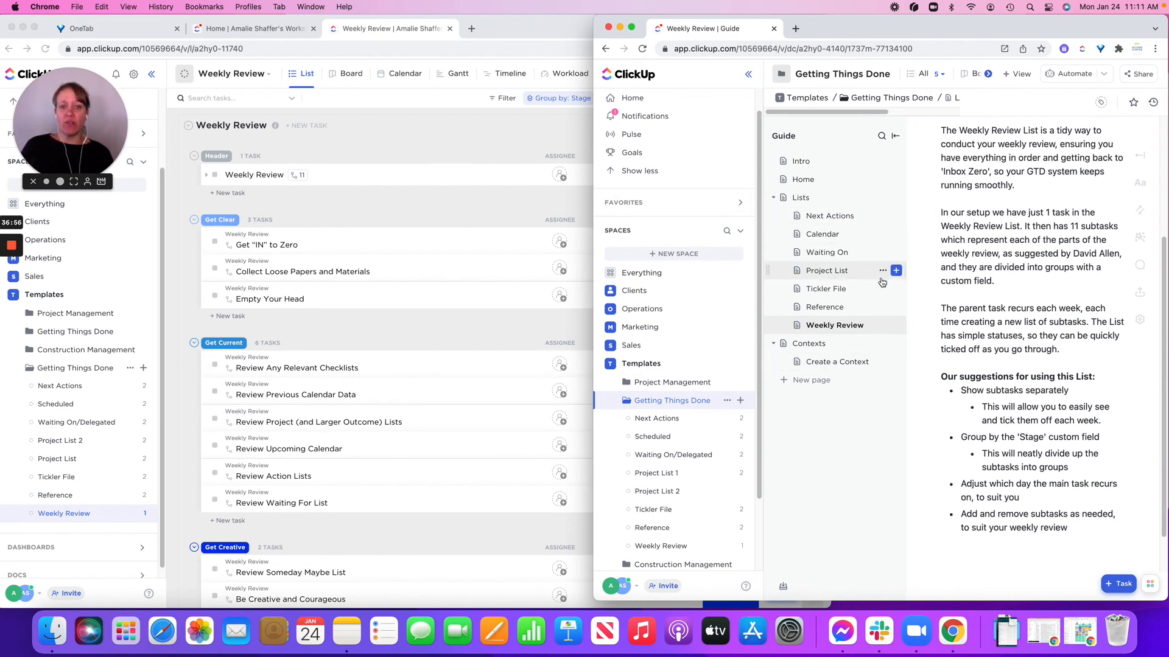
scroll(974, 287, "up", 5)
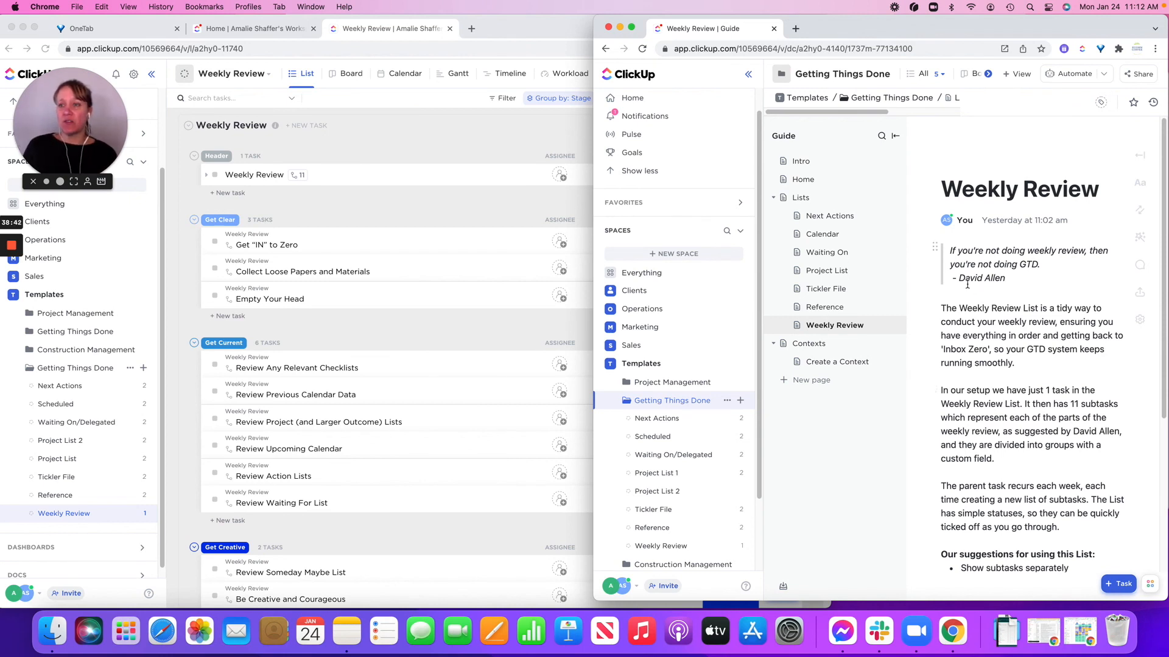
left_click(10, 251)
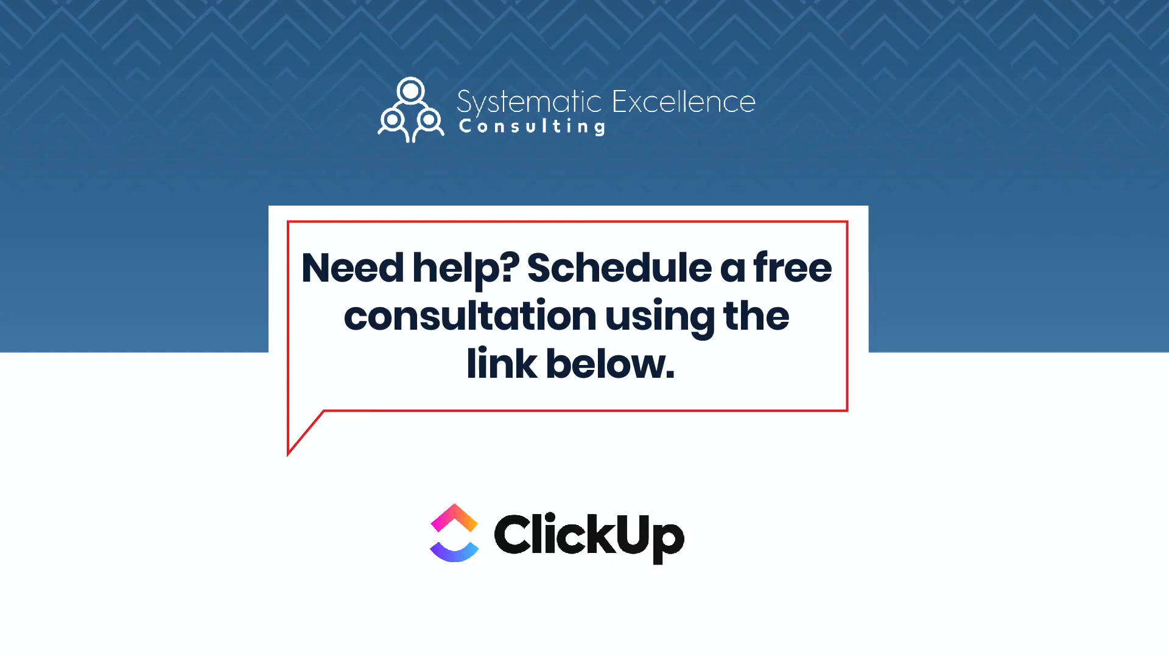